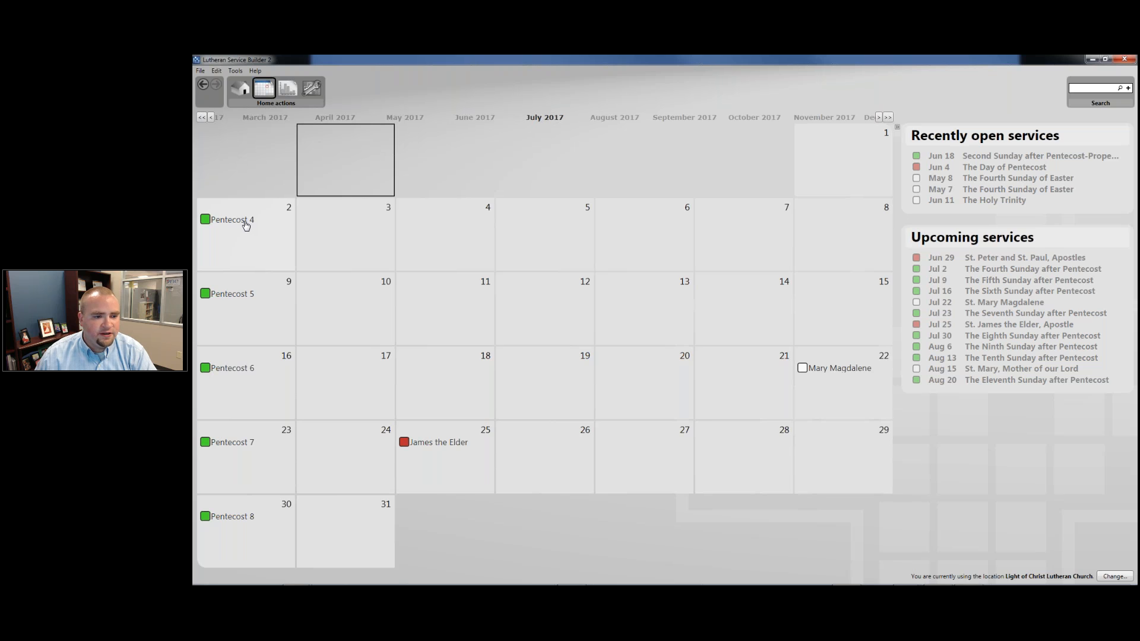
# - Create a service for July 2, 2017 with the occasion The Fourth Sunday after Pentecost and start planning it
pyautogui.click(247, 225)
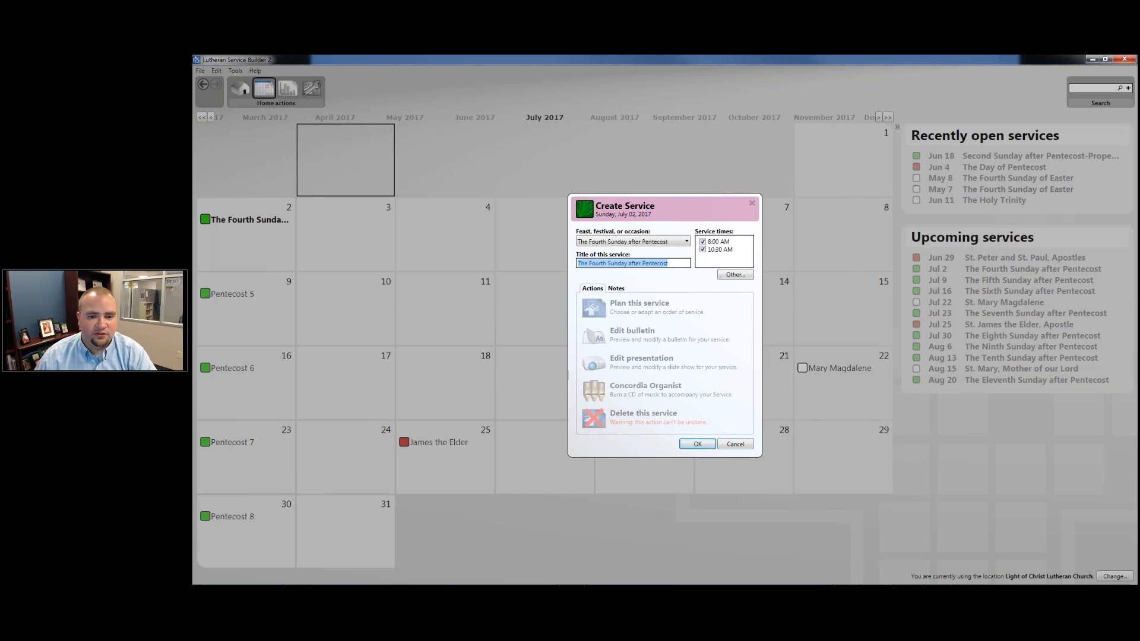
pyautogui.click(613, 242)
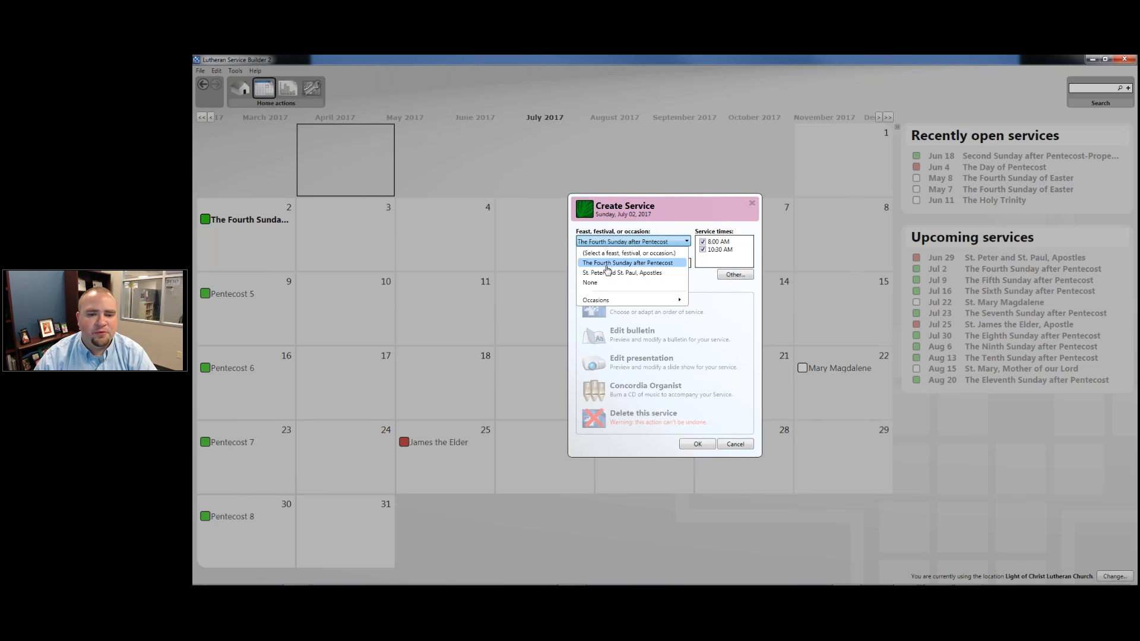
pyautogui.click(658, 263)
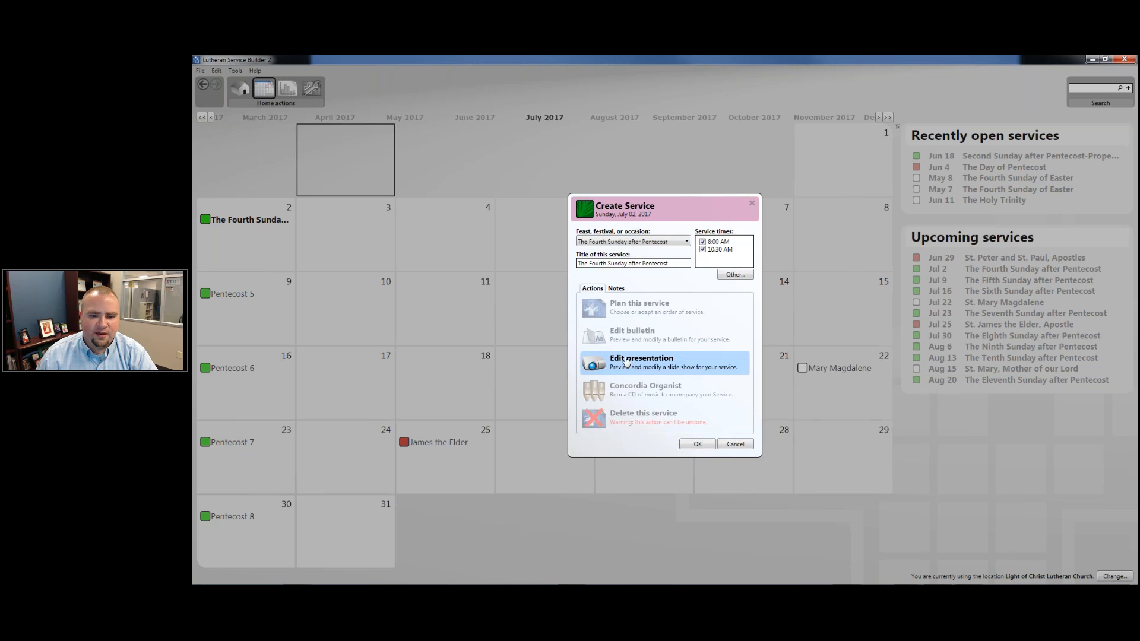
pyautogui.click(669, 305)
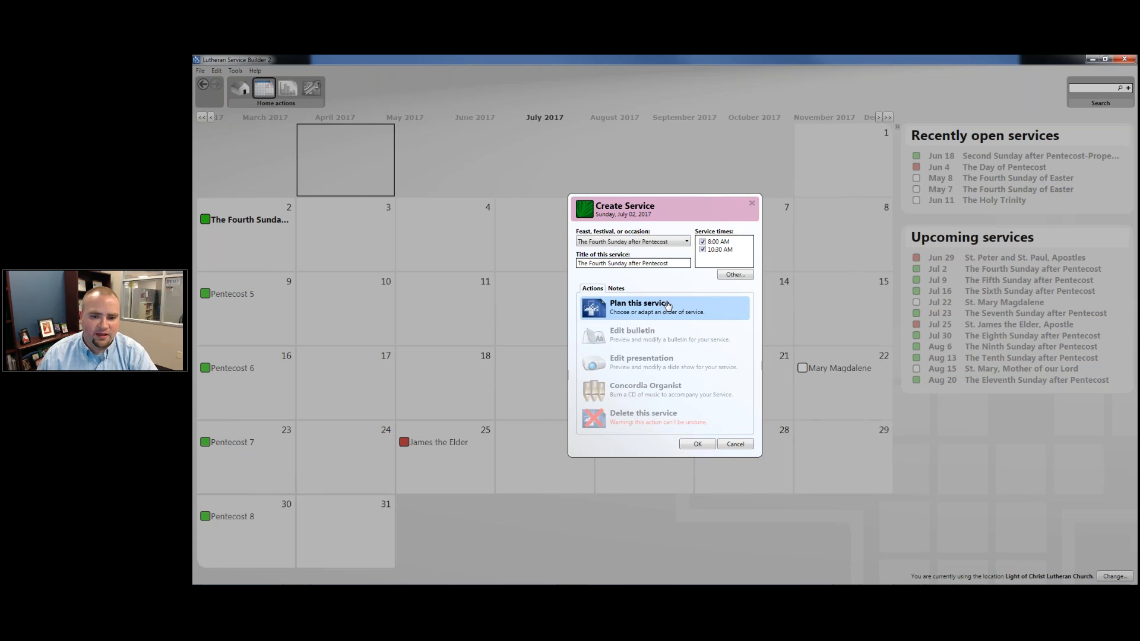
pyautogui.click(651, 312)
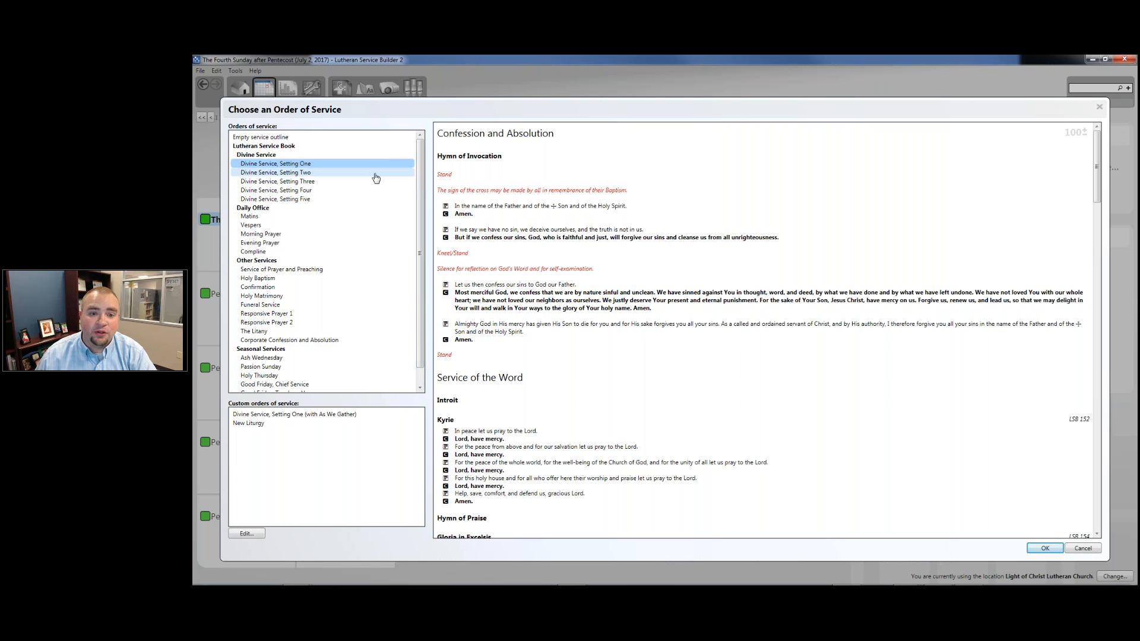
# - Review the available orders of service and base the service on Divine Service, Setting One
pyautogui.scroll(-1, 364, 204)
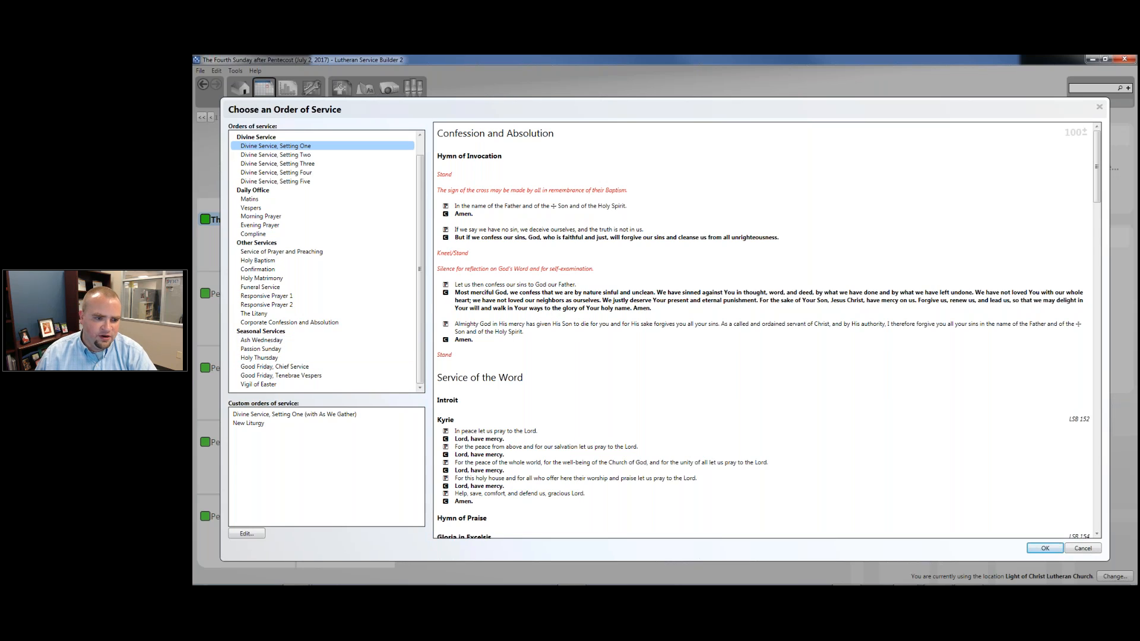
pyautogui.scroll(1, 336, 276)
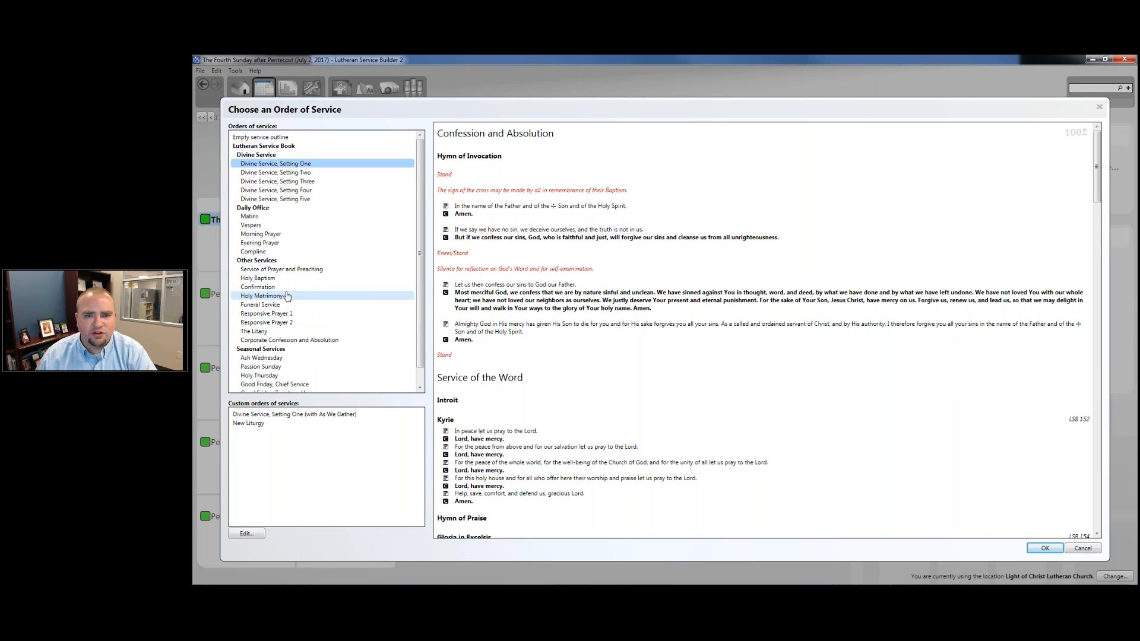
pyautogui.click(305, 190)
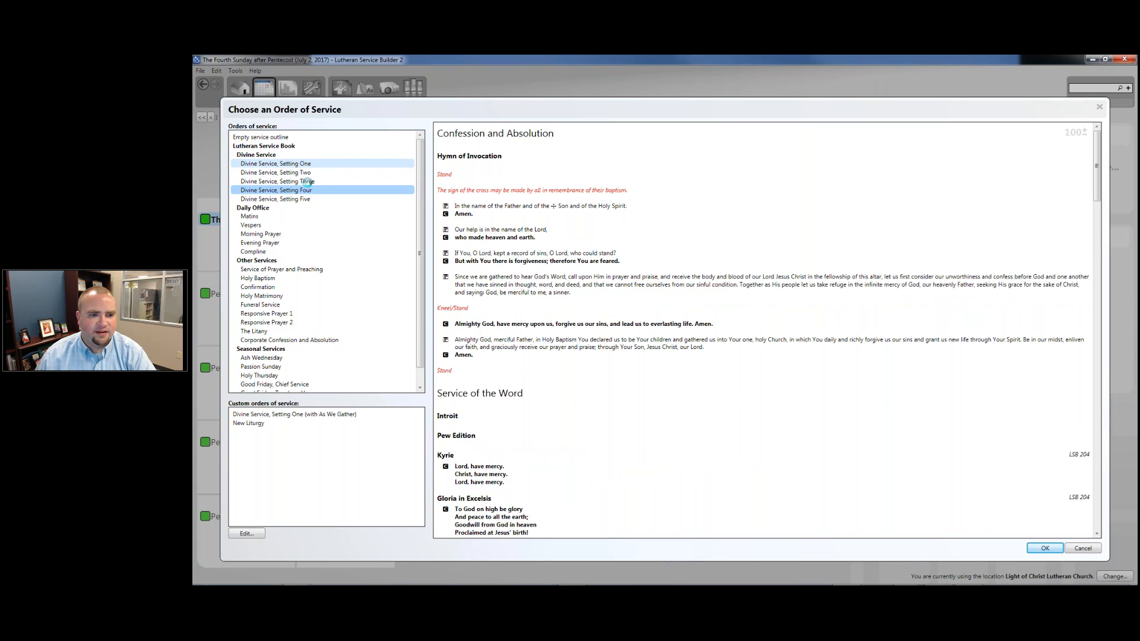
pyautogui.click(338, 164)
pyautogui.click(1047, 548)
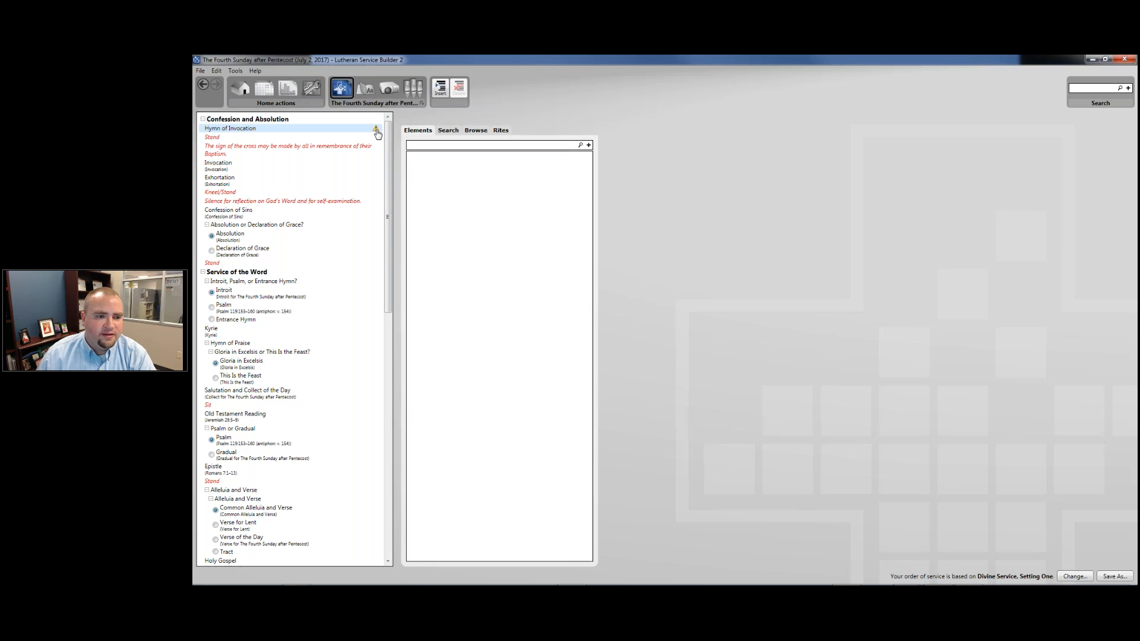
# - Collapse the Confession and Absolution, Service of the Word and Service of the Sacrament sections, and expand them again
pyautogui.click(203, 120)
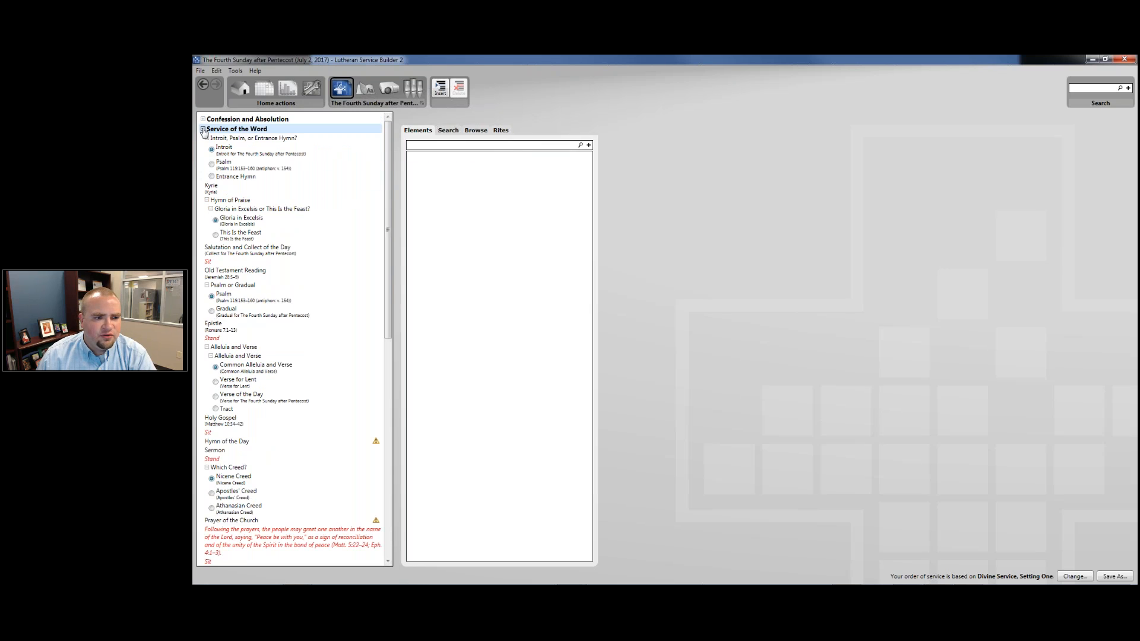
pyautogui.click(203, 129)
pyautogui.click(203, 139)
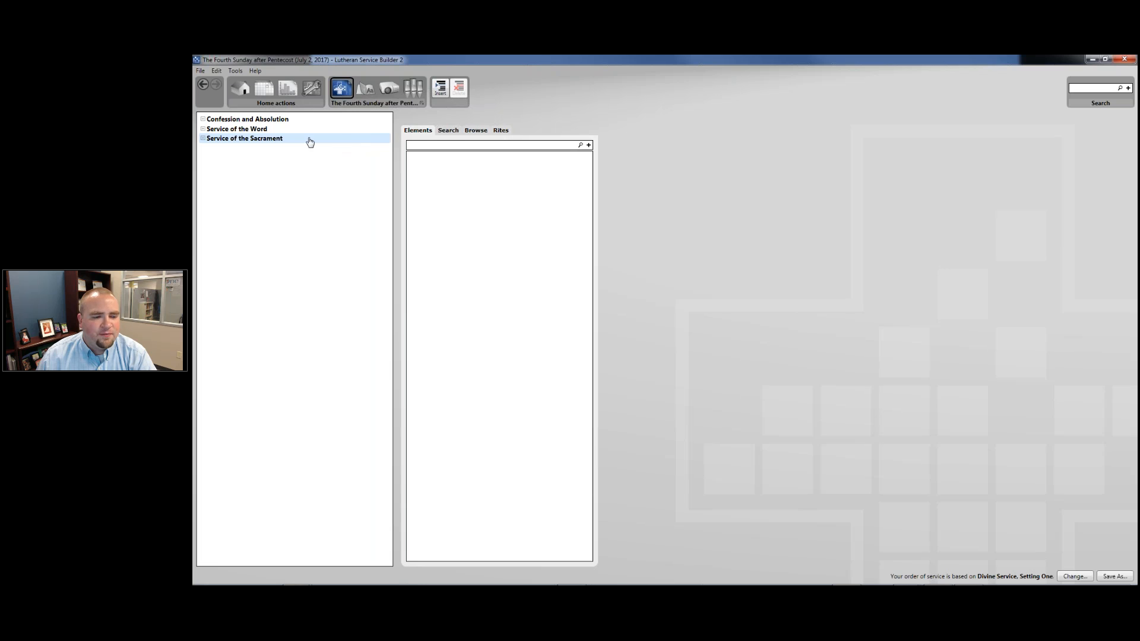
pyautogui.click(202, 138)
pyautogui.click(202, 129)
pyautogui.click(203, 118)
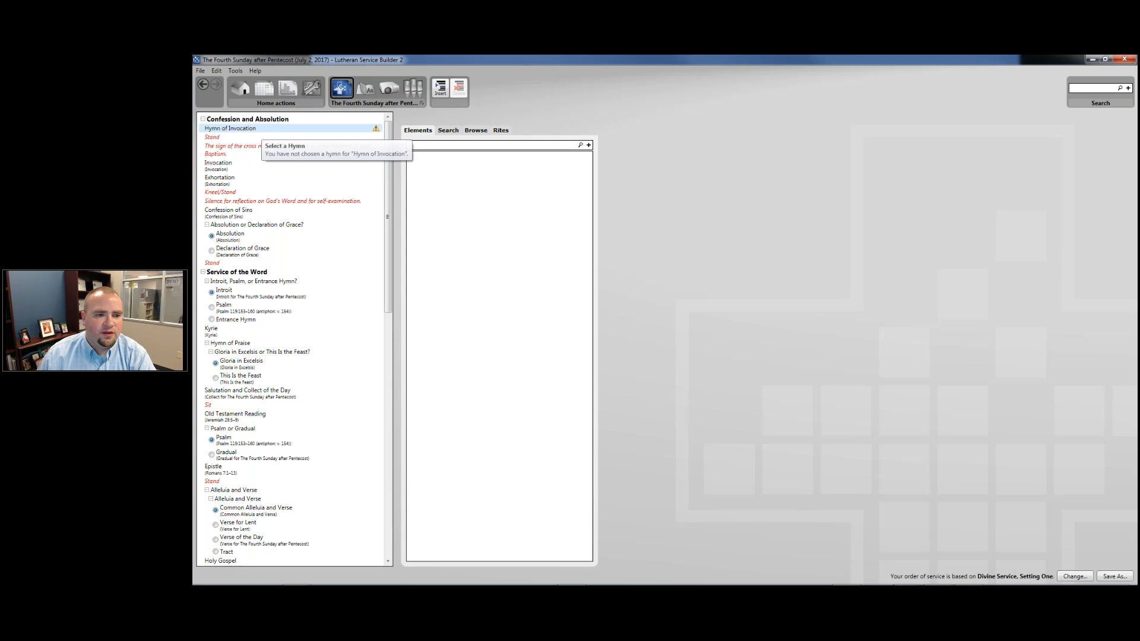
# - Preview the text of 659 Lord of Our Life from the Hymn of Invocation suggestions and listen to its tune briefly
pyautogui.click(264, 131)
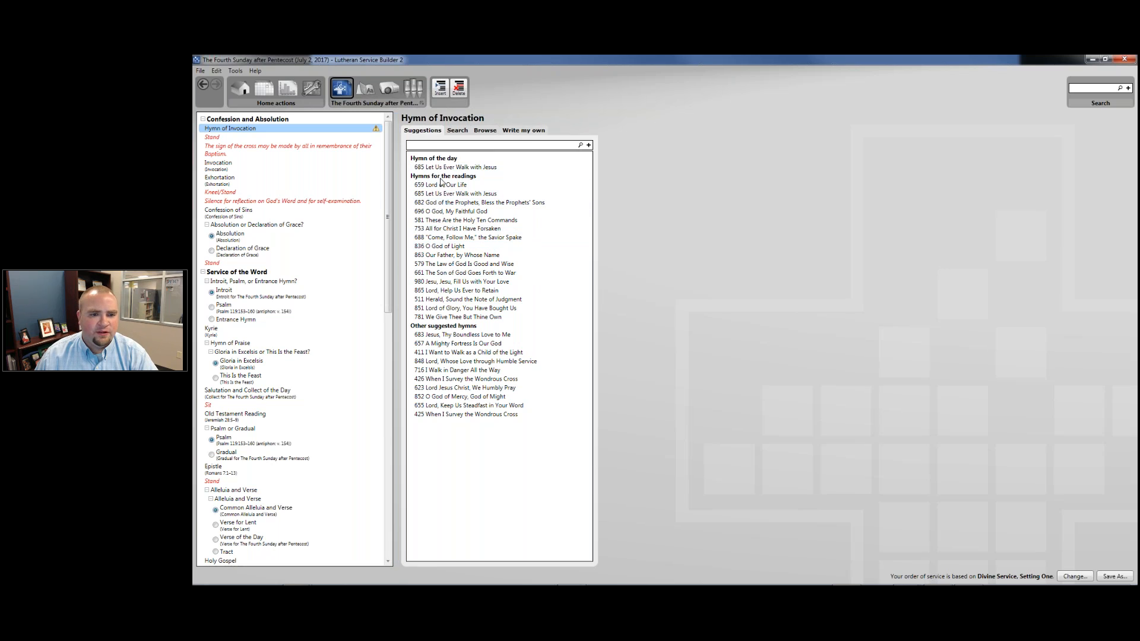
pyautogui.click(461, 185)
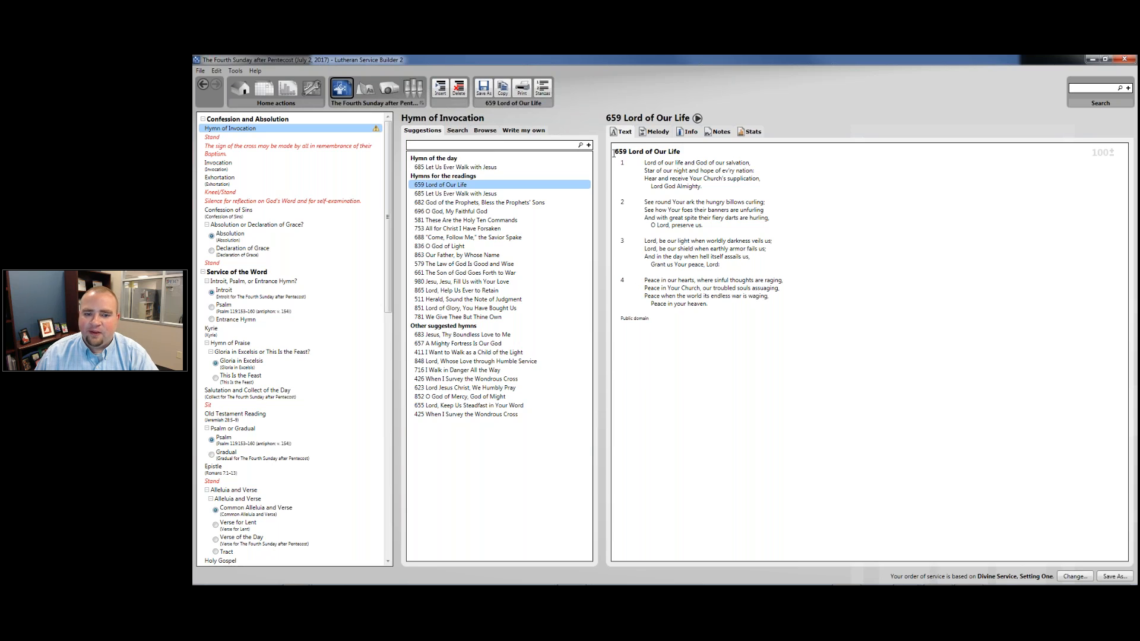
pyautogui.tripleClick(633, 324)
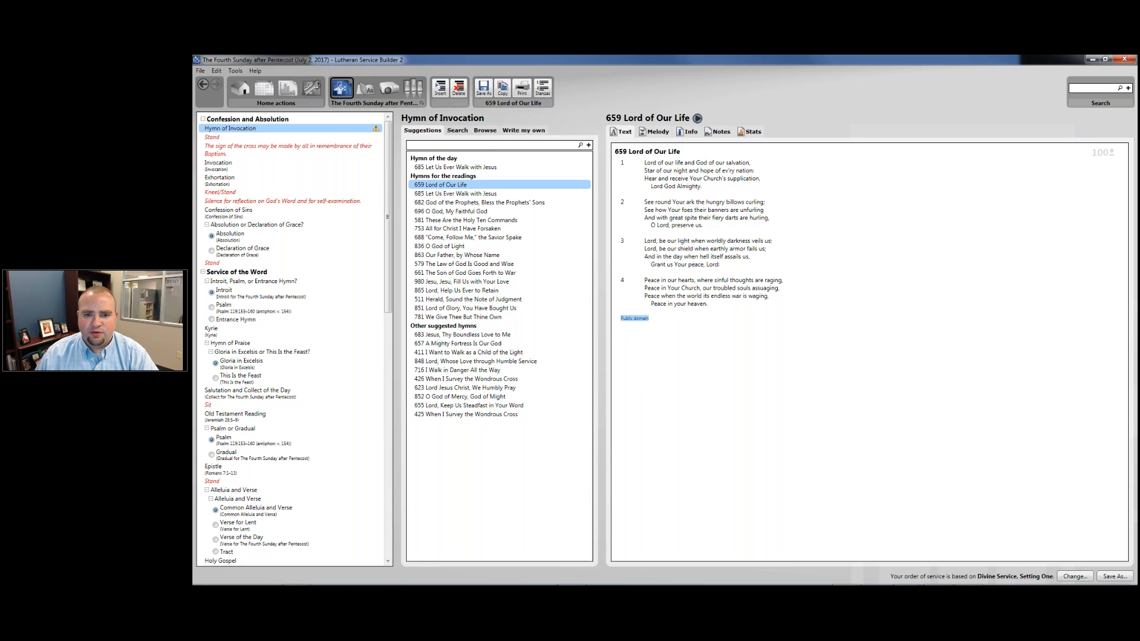
pyautogui.click(699, 119)
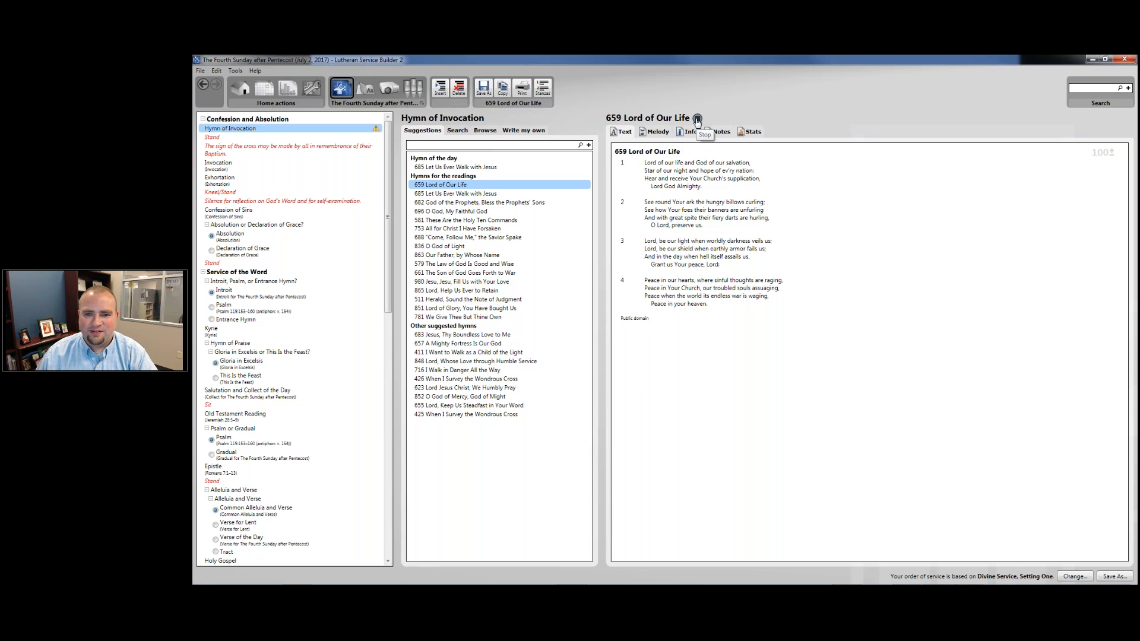
pyautogui.click(698, 119)
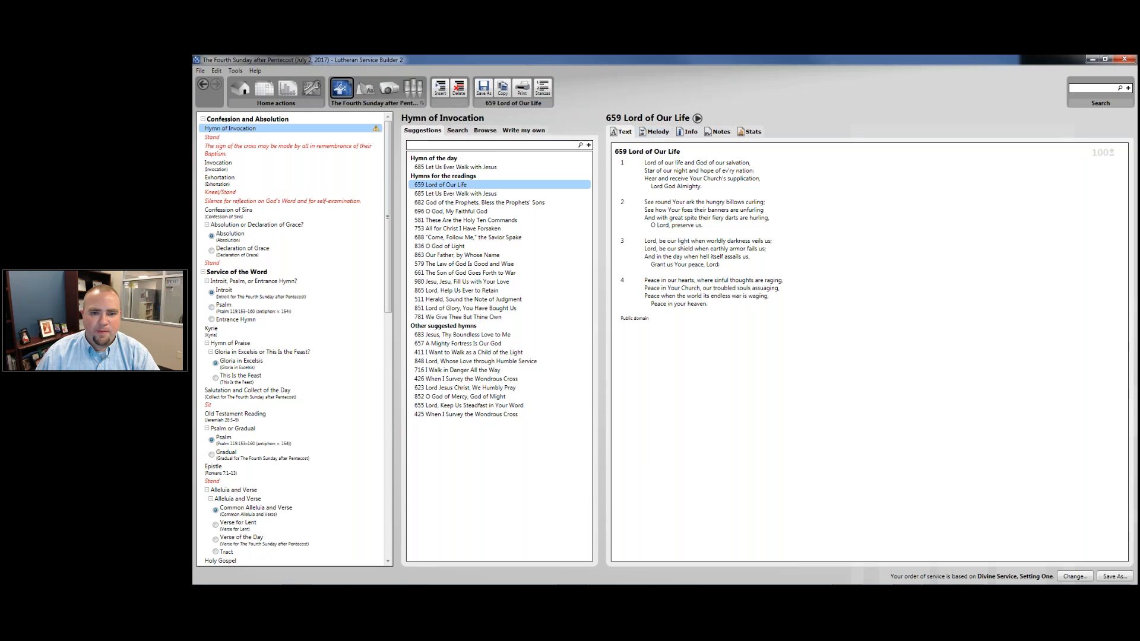
# - Examine the melody and background information of 659 Lord of Our Life, and find all hymns with the same meter
pyautogui.click(653, 133)
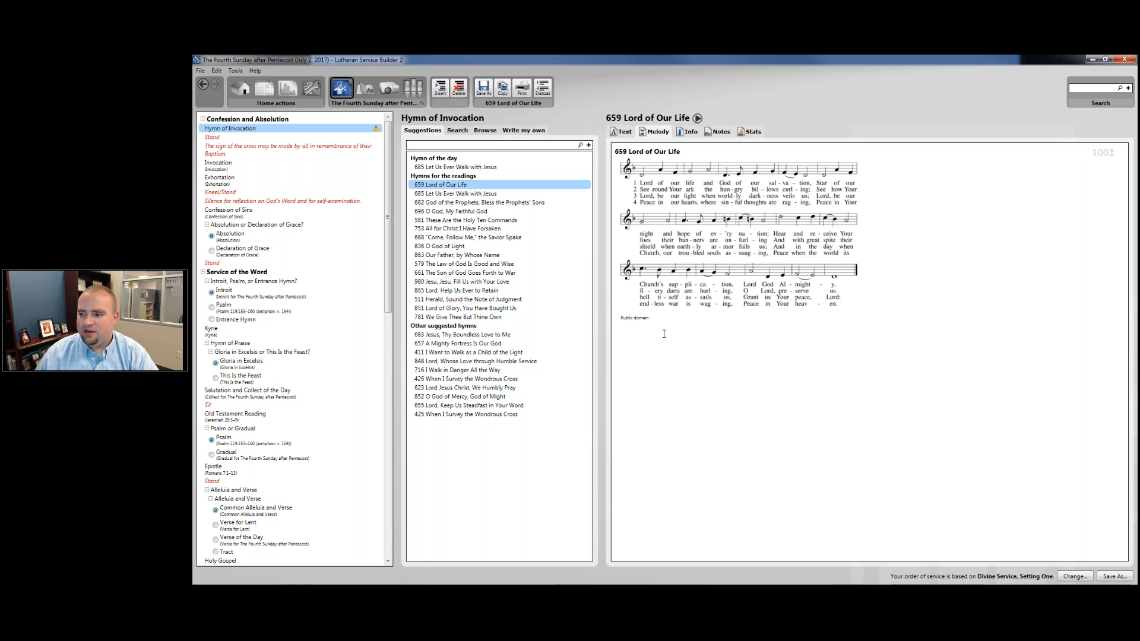
pyautogui.click(683, 133)
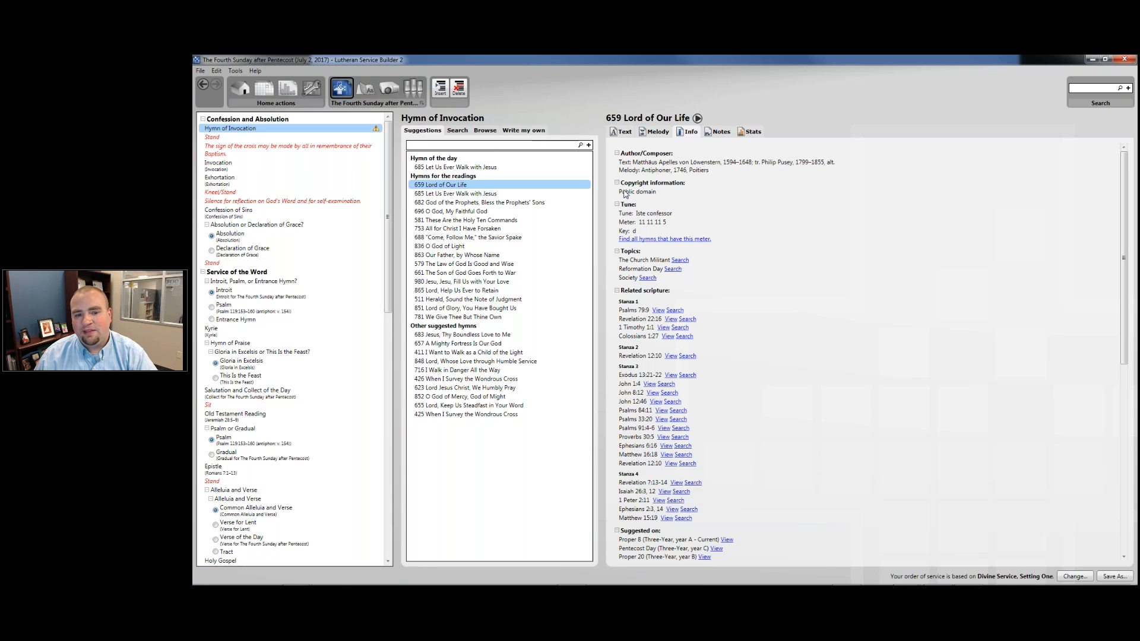
pyautogui.click(652, 241)
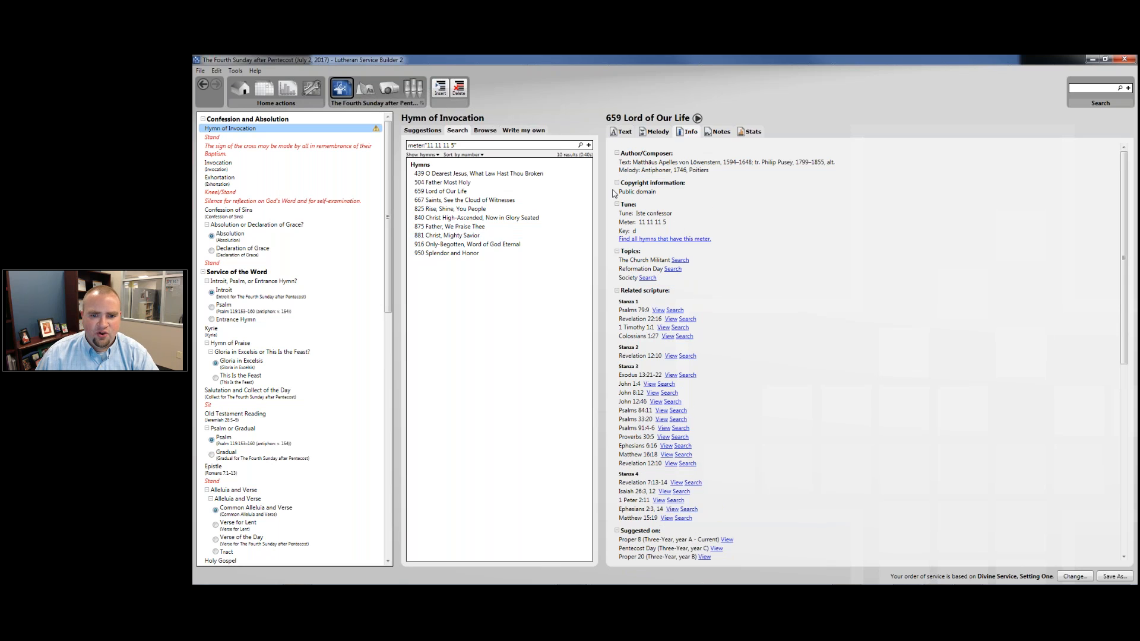
# - Browse the full Lutheran Service Book hymn list by category and return to its beginning
pyautogui.click(491, 131)
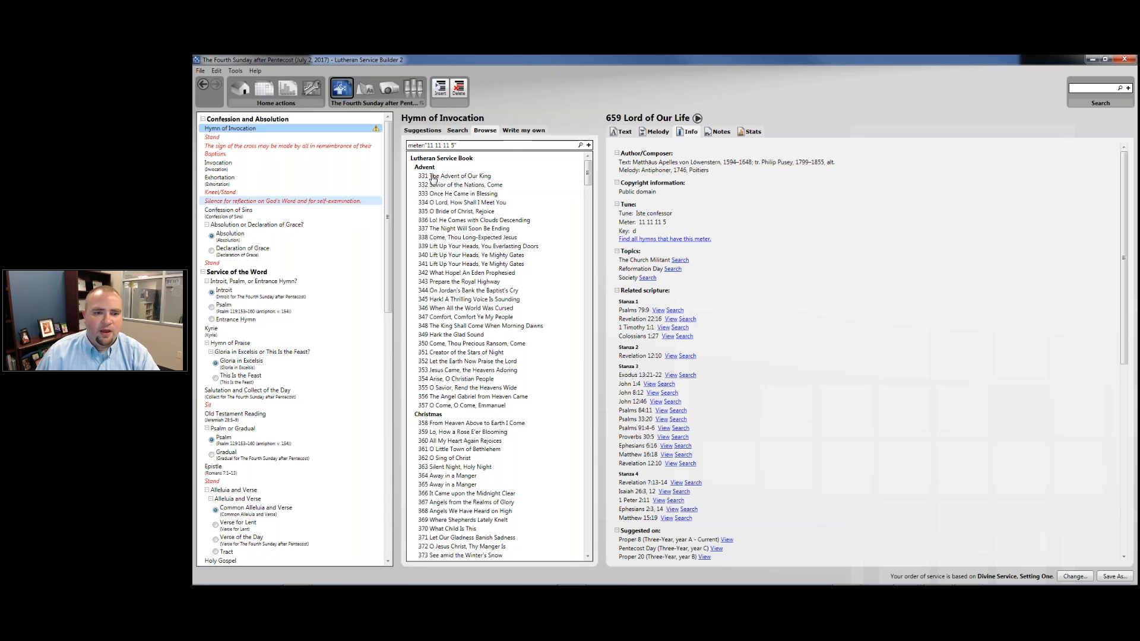
pyautogui.moveTo(589, 172); pyautogui.dragTo(590, 312)
pyautogui.moveTo(593, 416); pyautogui.dragTo(585, 504)
pyautogui.scroll(15, 499, 279)
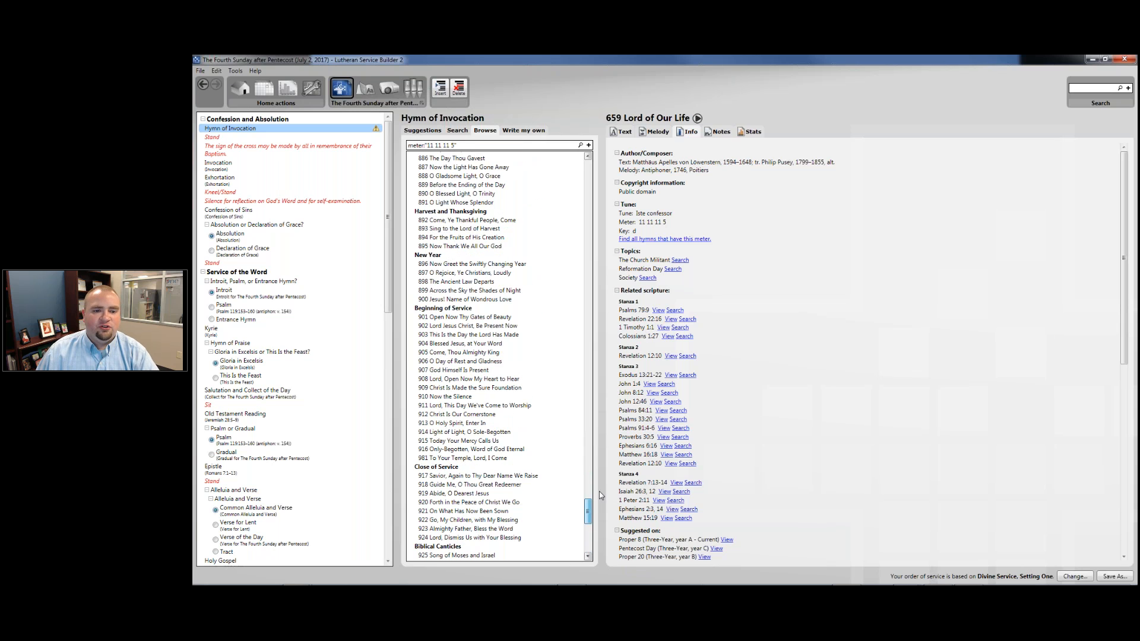
pyautogui.scroll(8, 499, 279)
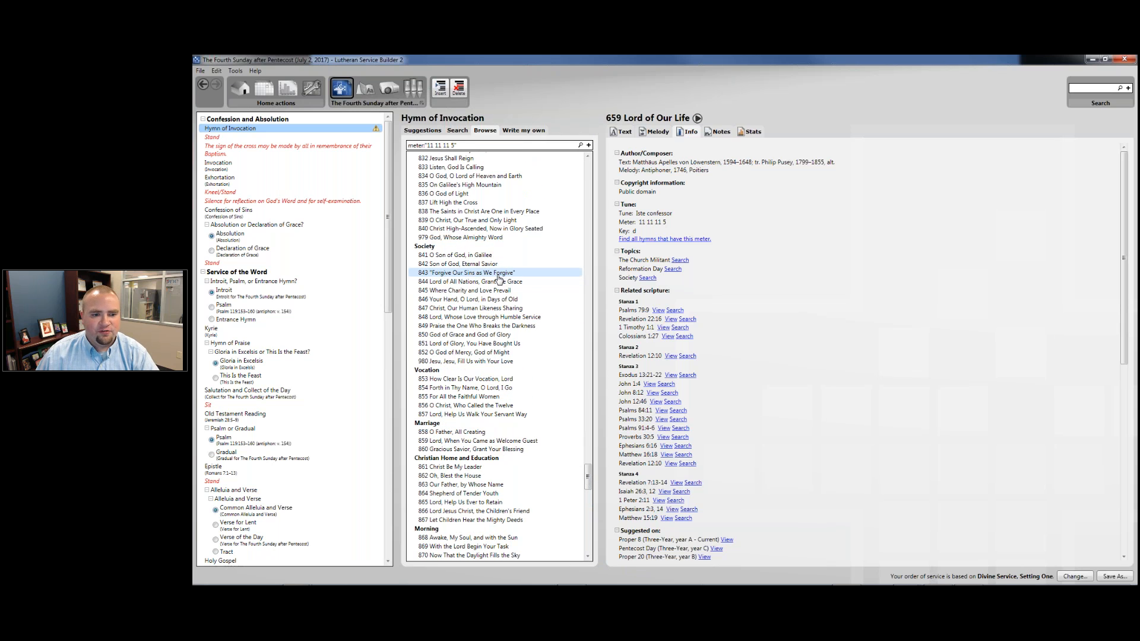
pyautogui.scroll(10, 511, 306)
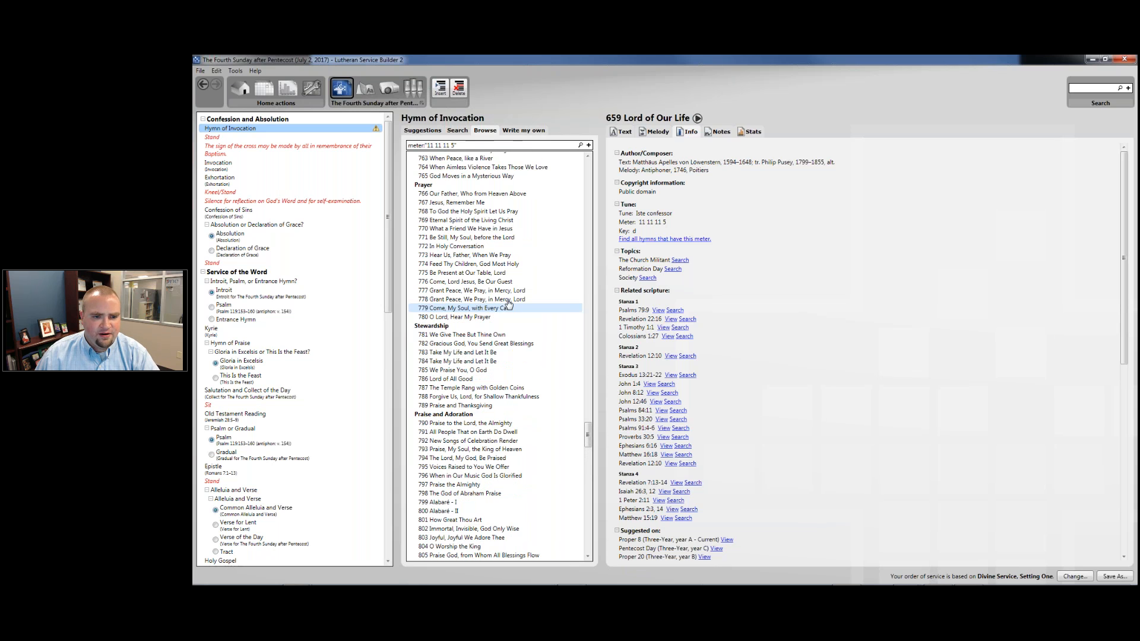
pyautogui.scroll(8, 496, 299)
pyautogui.scroll(10, 492, 293)
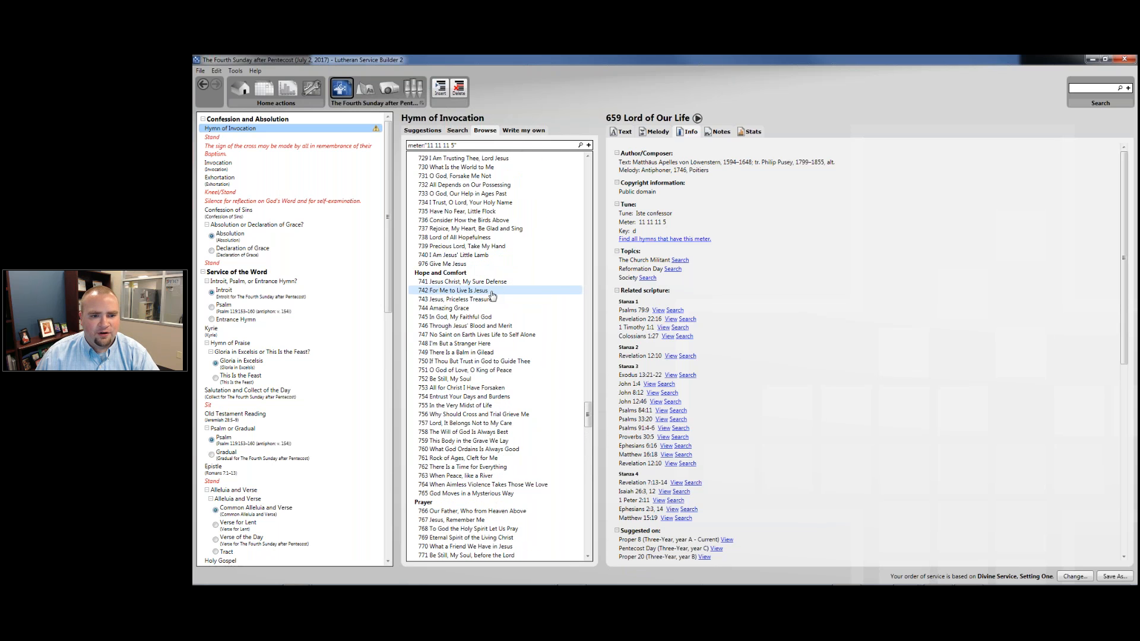
pyautogui.scroll(10, 488, 292)
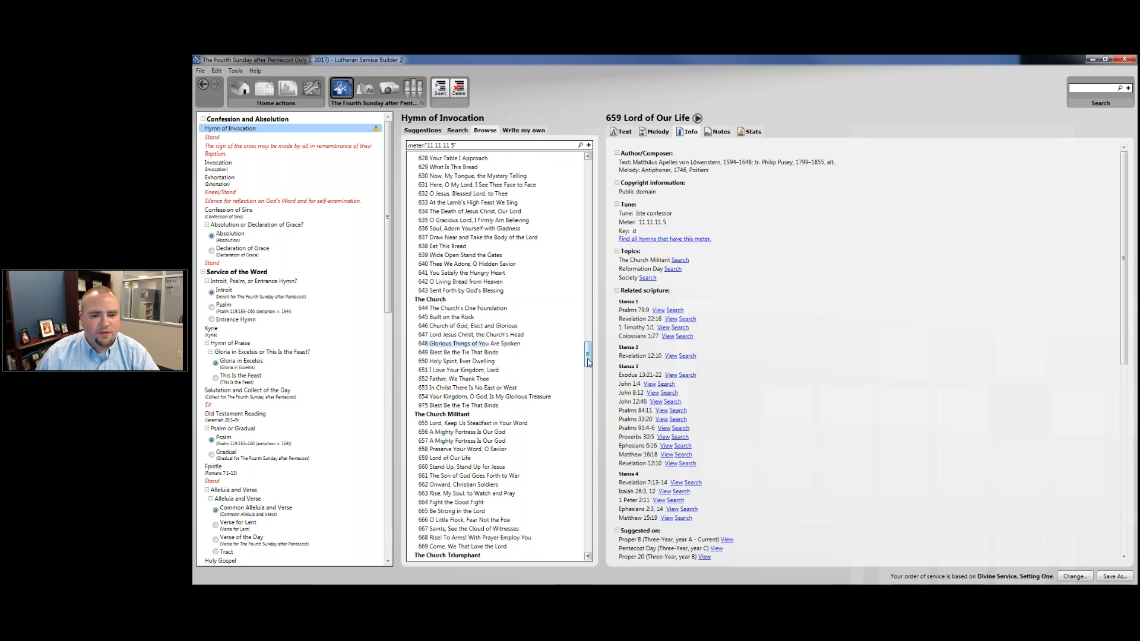
pyautogui.moveTo(589, 361); pyautogui.dragTo(593, 172)
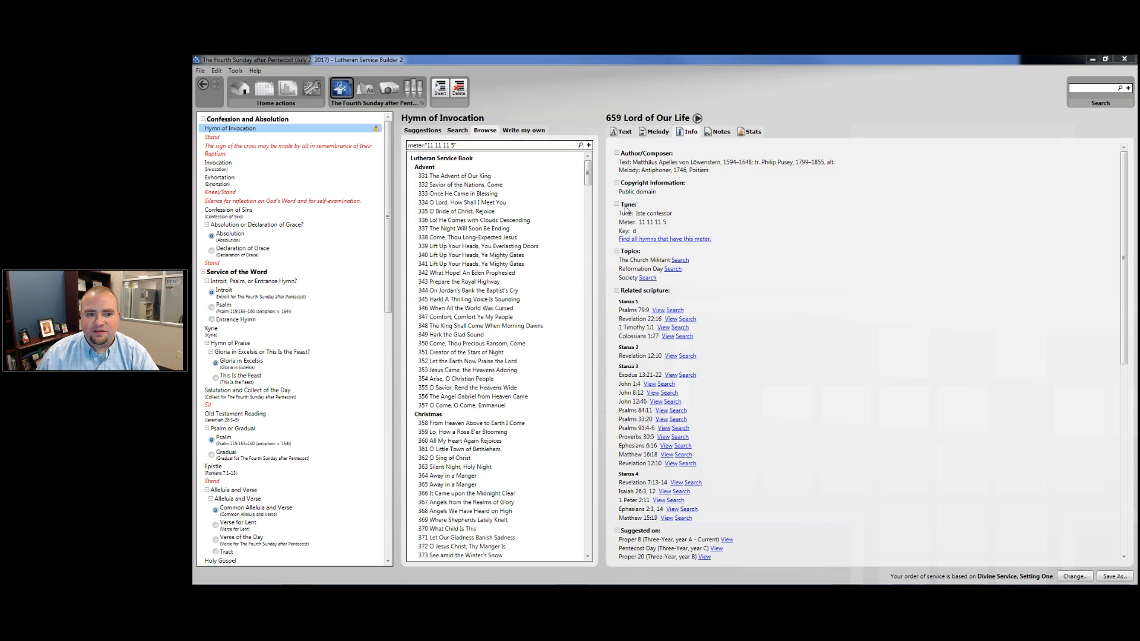
# - Replace the meter query and search the hymns for "Beginning of Service"
pyautogui.click(457, 130)
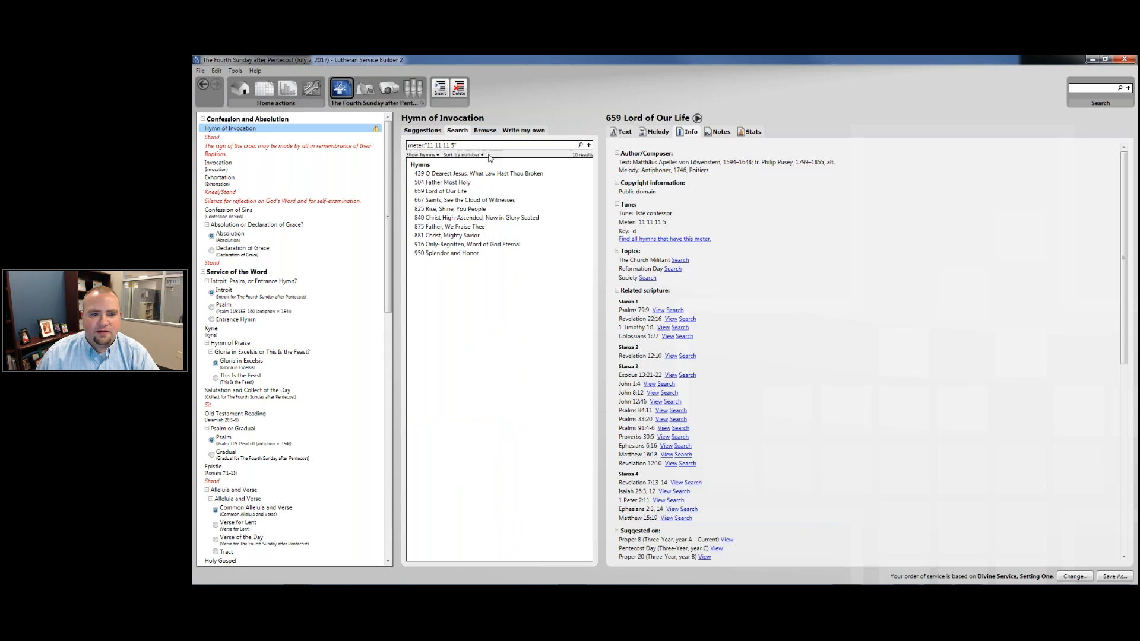
pyautogui.moveTo(470, 146); pyautogui.dragTo(397, 146)
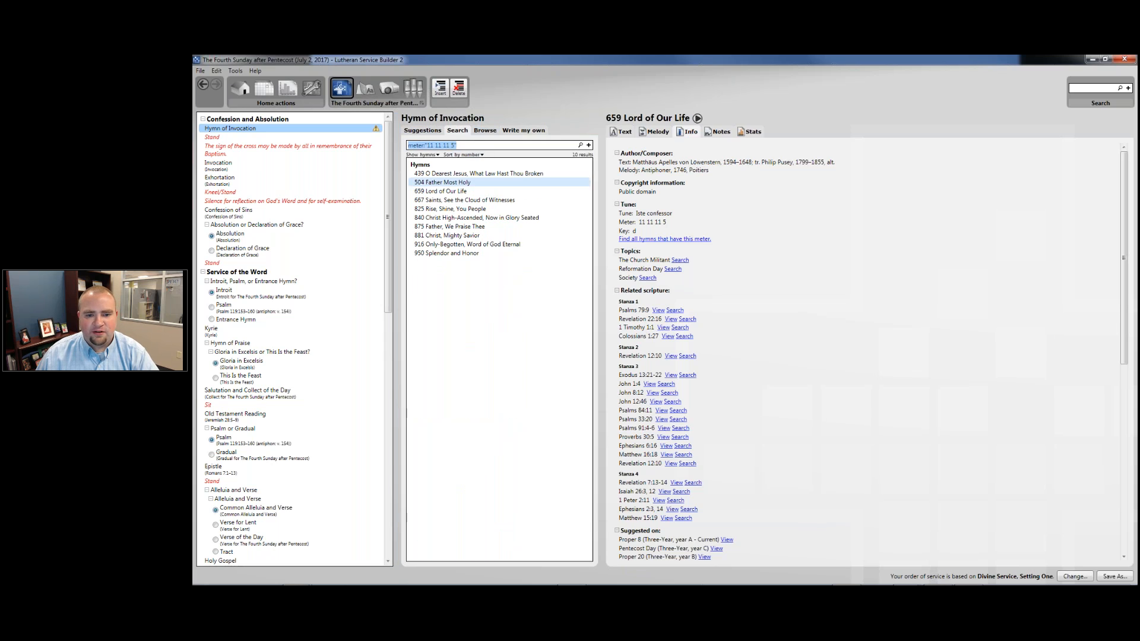
pyautogui.press('BackSpace')
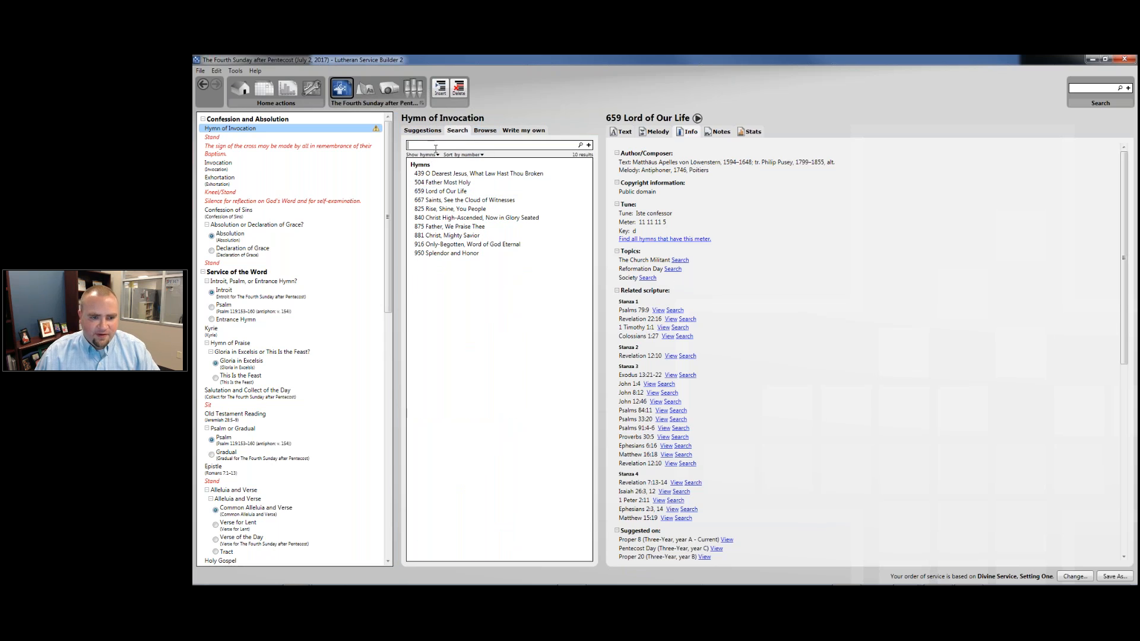
pyautogui.write('Beginning')
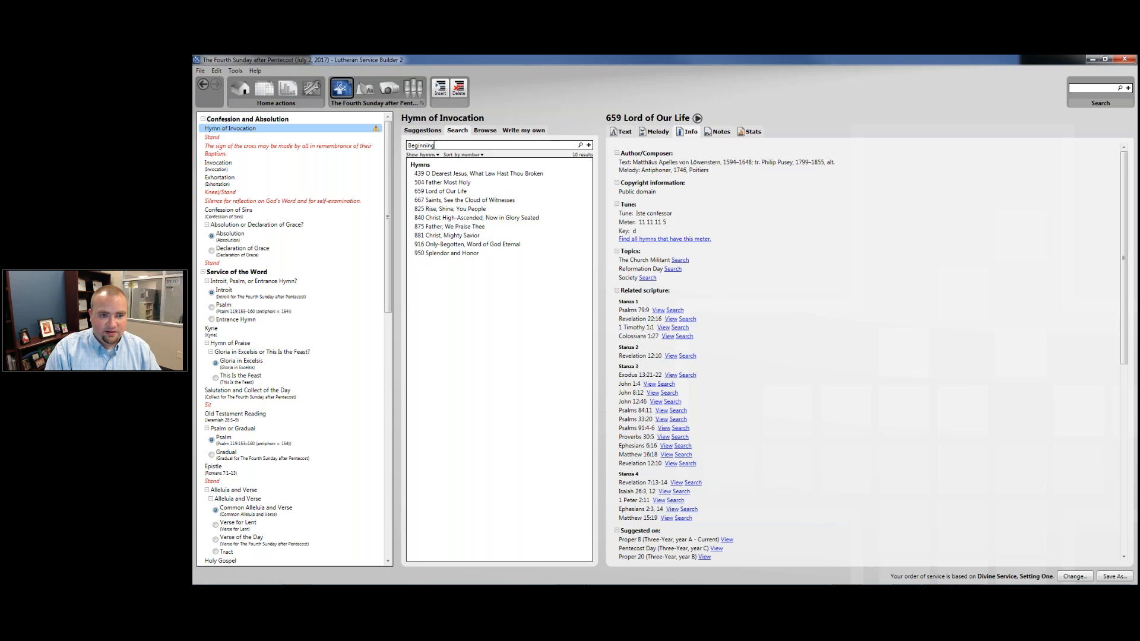
pyautogui.write(' of Service')
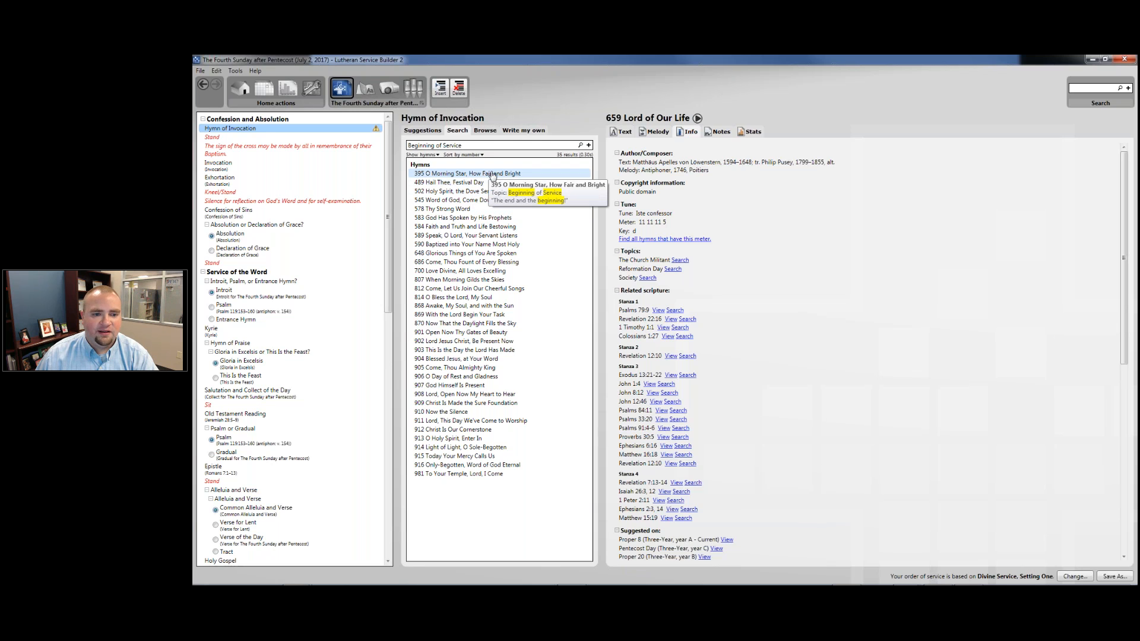
# - View the information for 395 O Morning Star, How Fair and Bright and search for hymns sharing its Beginning of Service topic
pyautogui.click(538, 175)
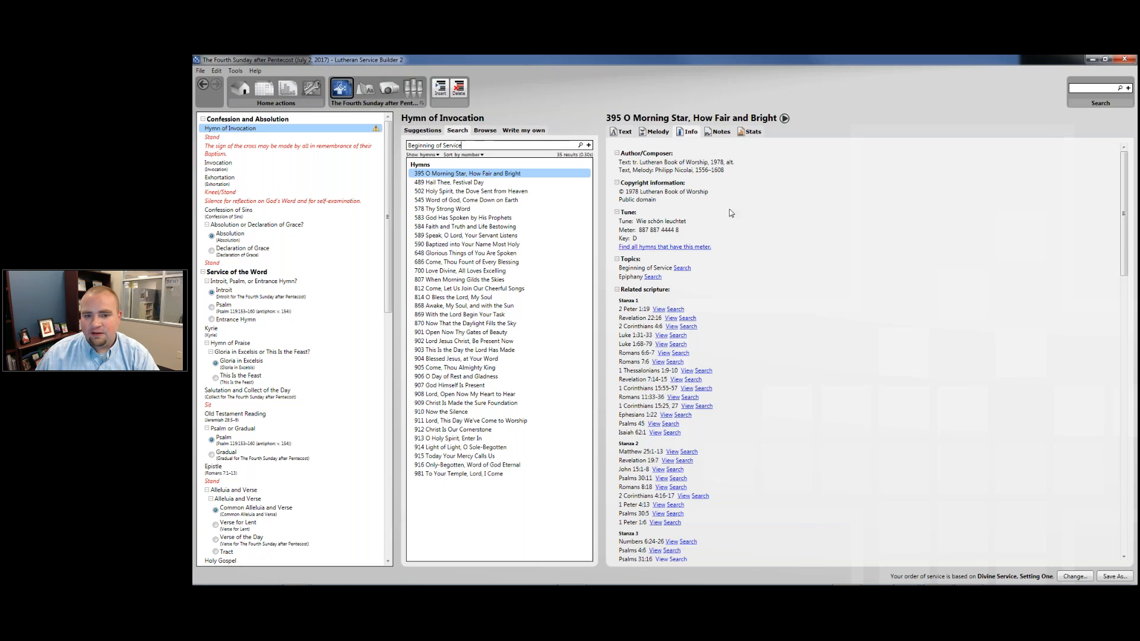
pyautogui.click(681, 267)
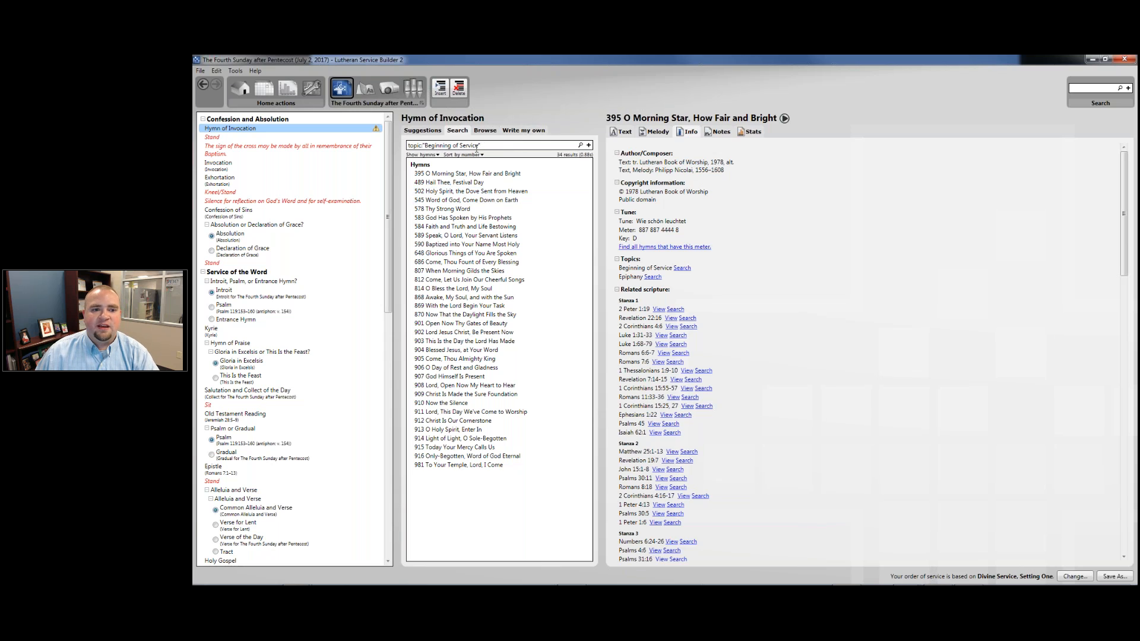
pyautogui.click(418, 146)
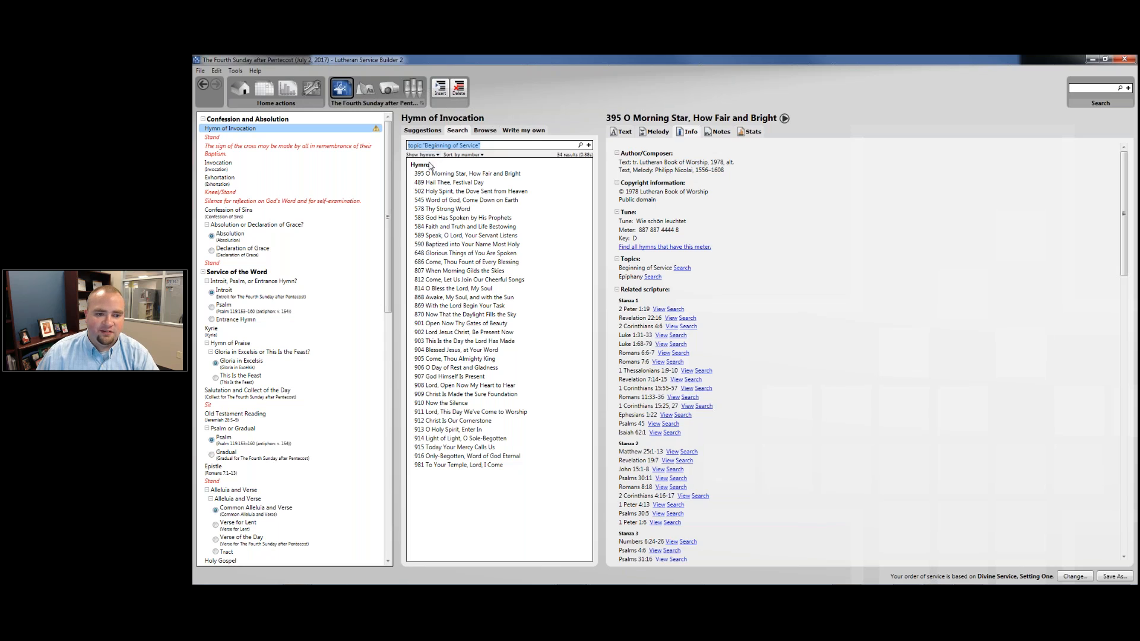
# - Assign 589 Speak, O Lord, Your Servant Listens from the Beginning of Service results as the Hymn of Invocation
pyautogui.click(533, 146)
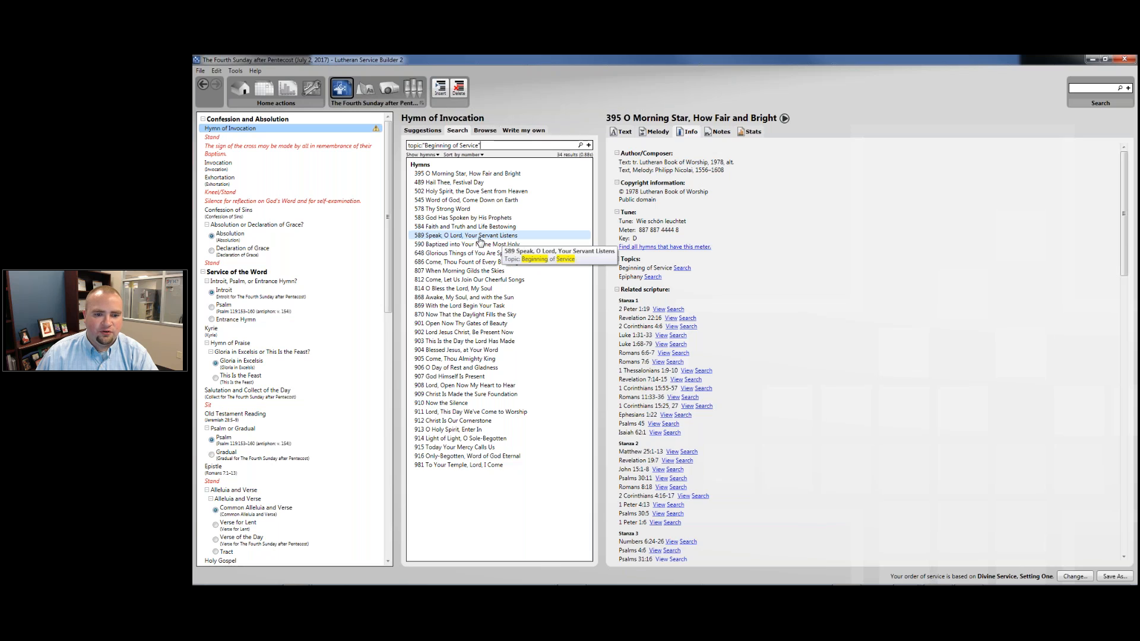
pyautogui.click(613, 133)
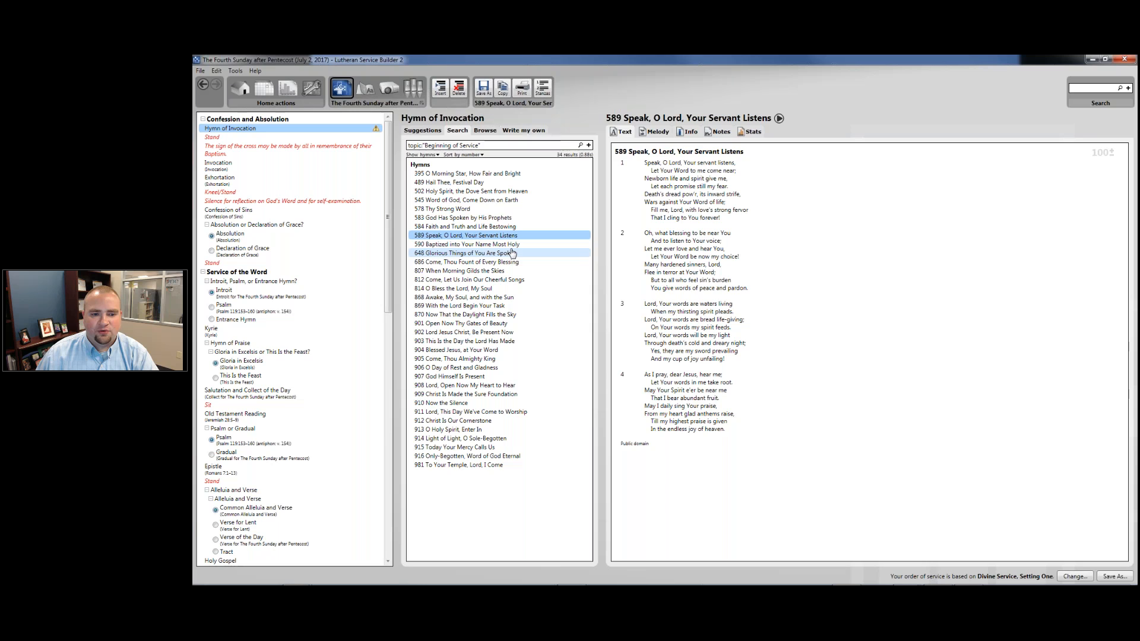
pyautogui.doubleClick(466, 236)
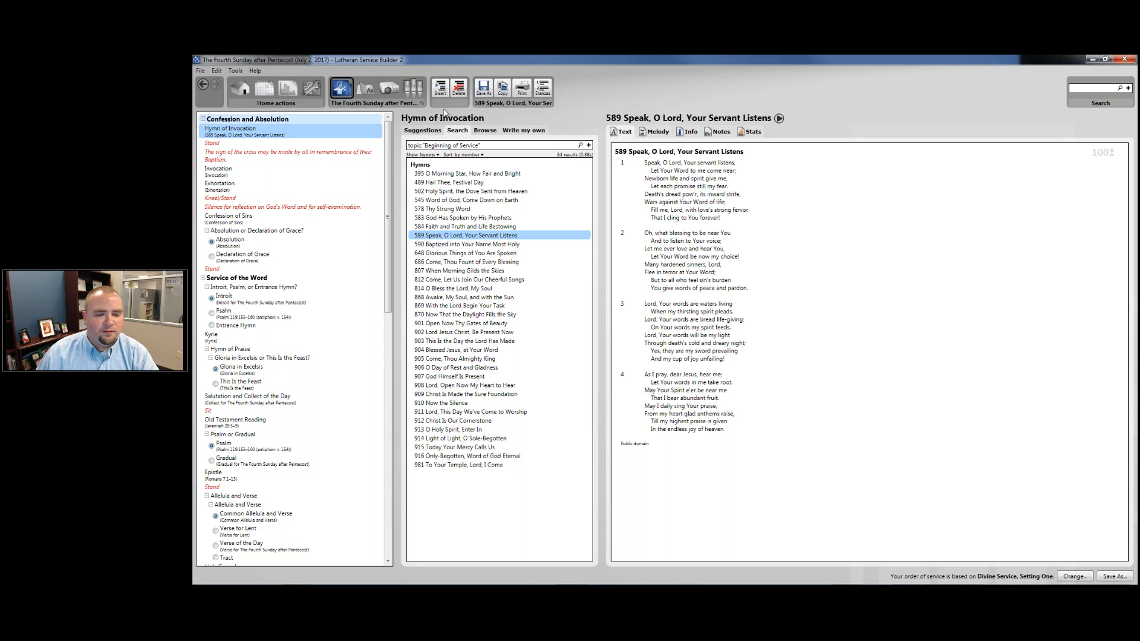
pyautogui.moveTo(463, 235); pyautogui.dragTo(273, 137)
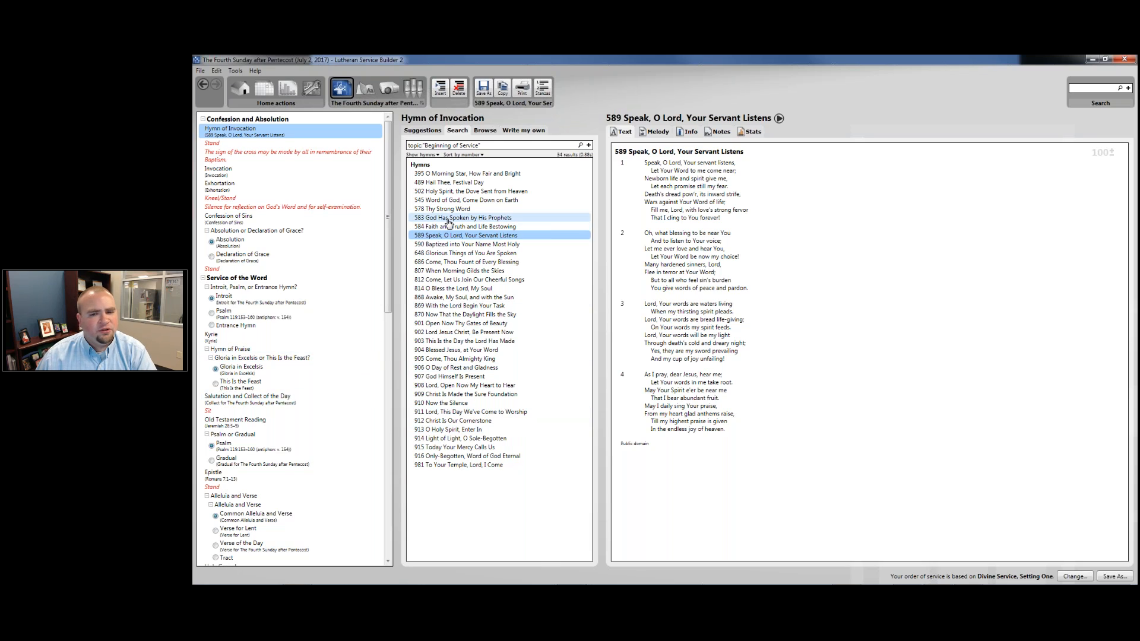
# - Review the background information, text, melody and usage statistics of 589 Speak, O Lord, Your Servant Listens
pyautogui.moveTo(448, 224)
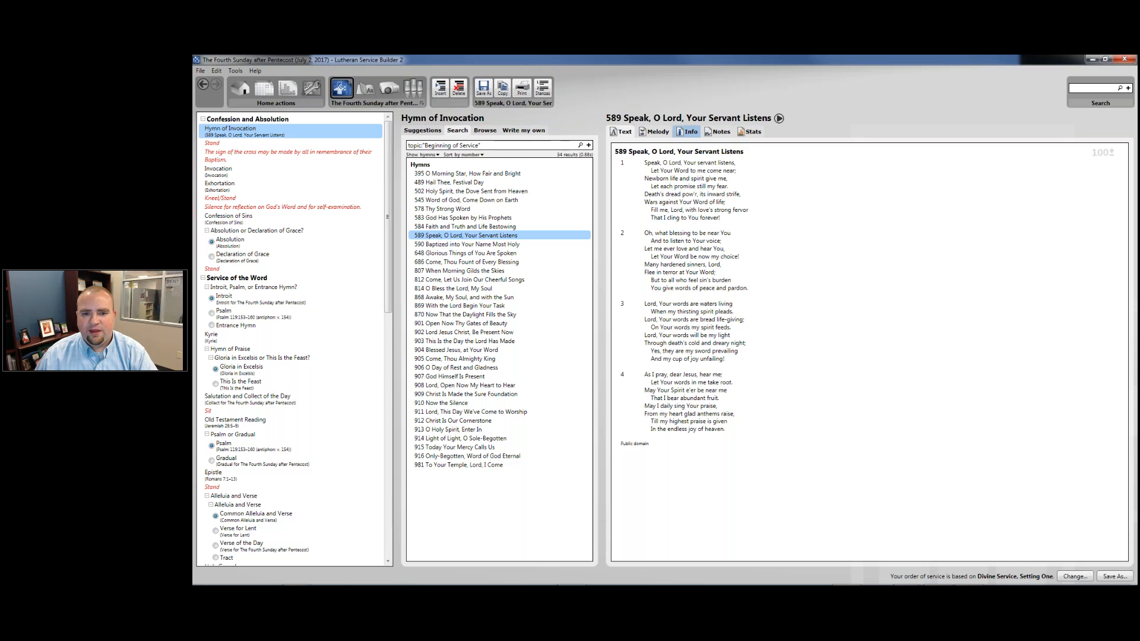
pyautogui.click(688, 133)
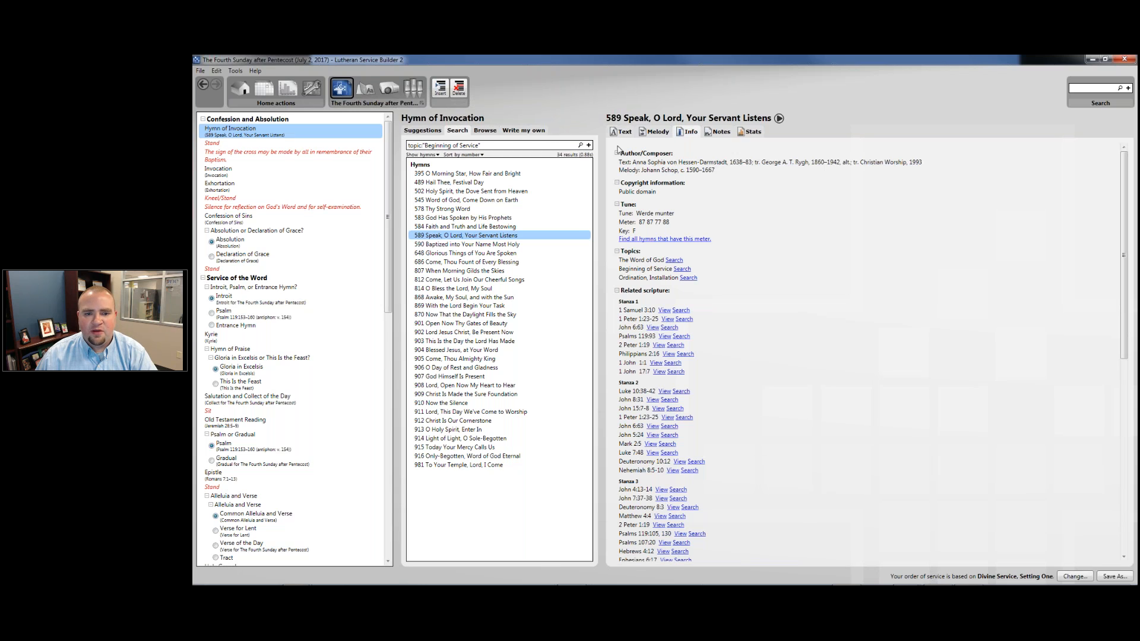
pyautogui.click(621, 132)
pyautogui.click(654, 132)
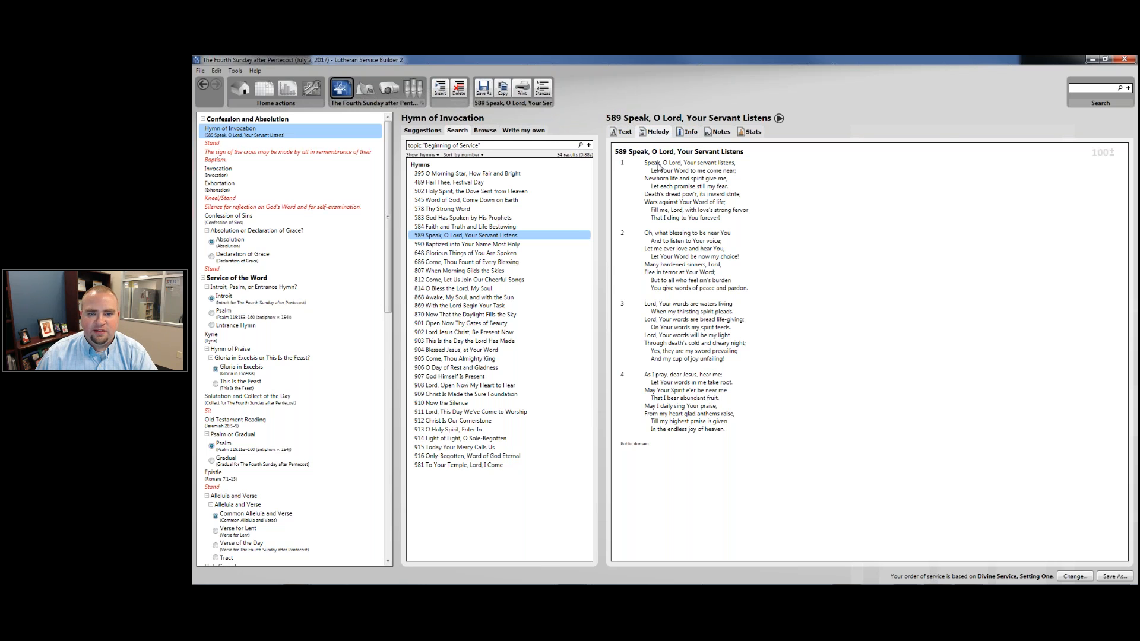
pyautogui.click(689, 132)
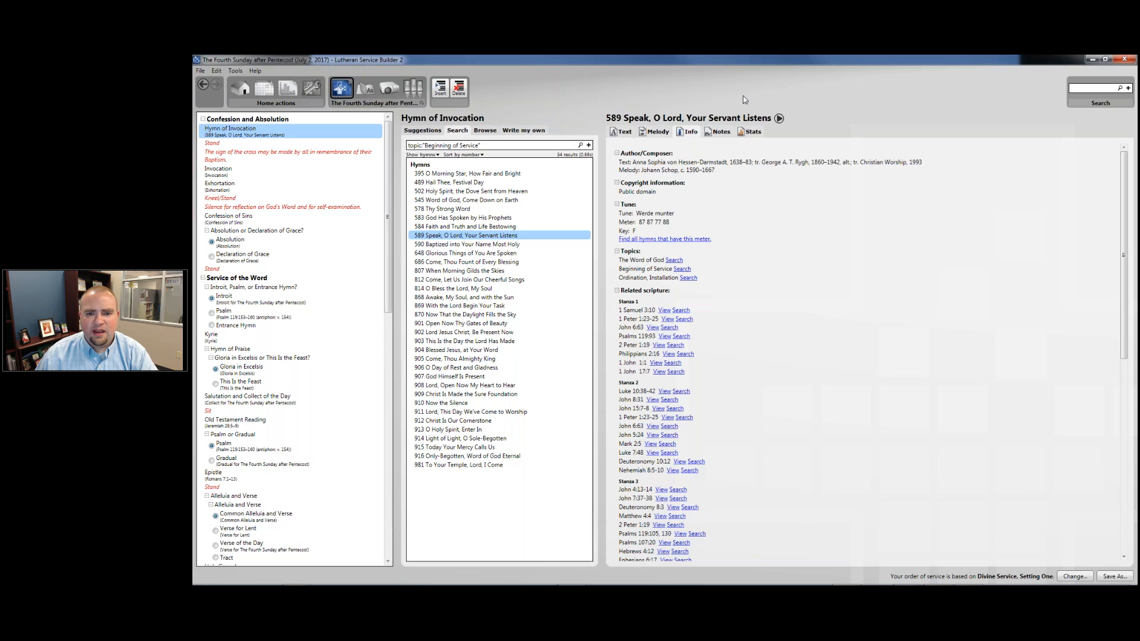
pyautogui.click(718, 132)
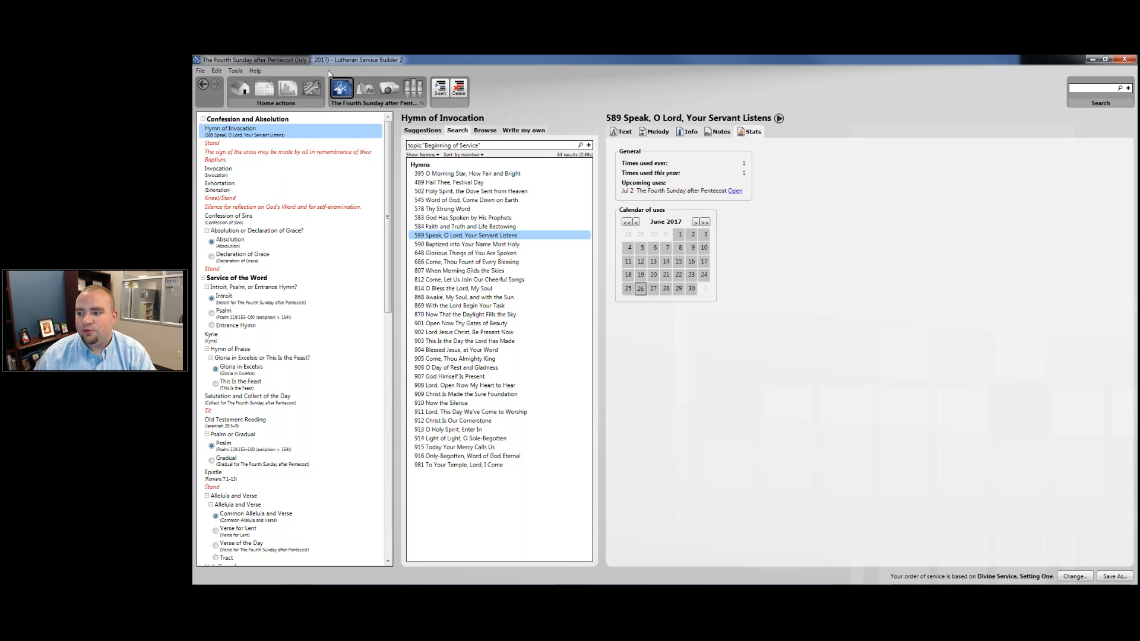
# - Delete the rubric about making the sign of the cross in remembrance of Baptism from Confession and Absolution
pyautogui.click(226, 145)
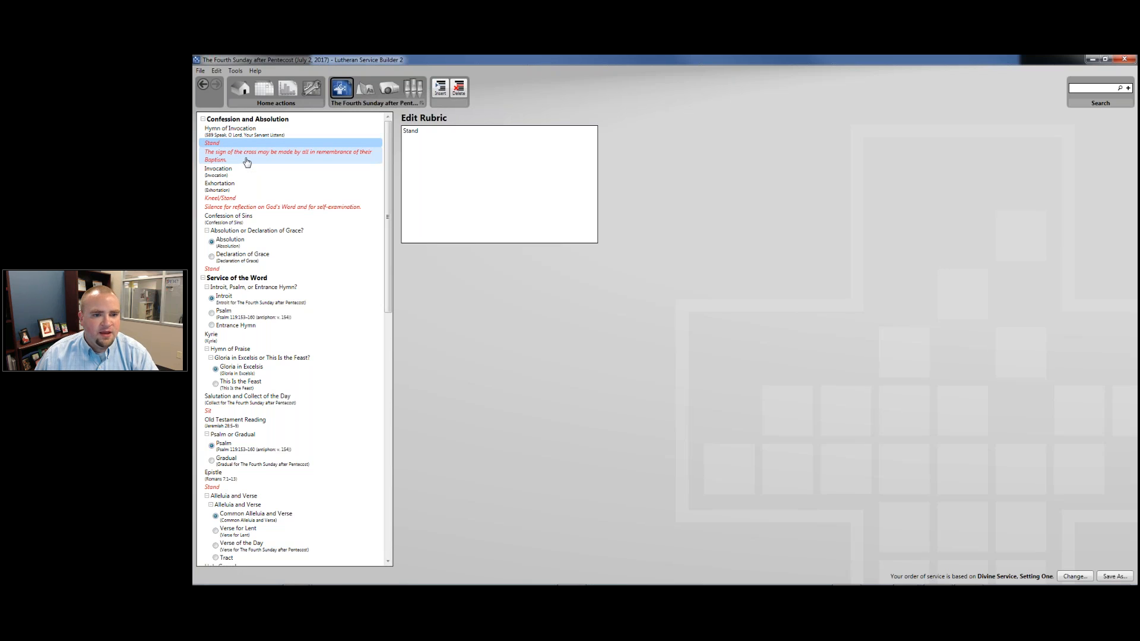
pyautogui.click(247, 161)
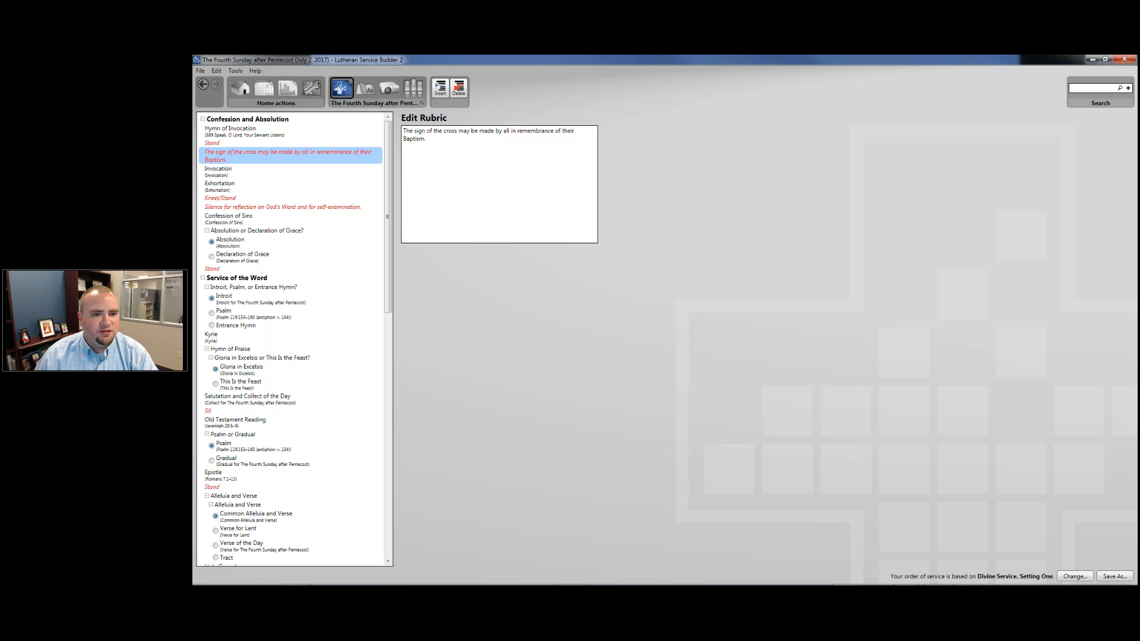
pyautogui.rightClick(353, 154)
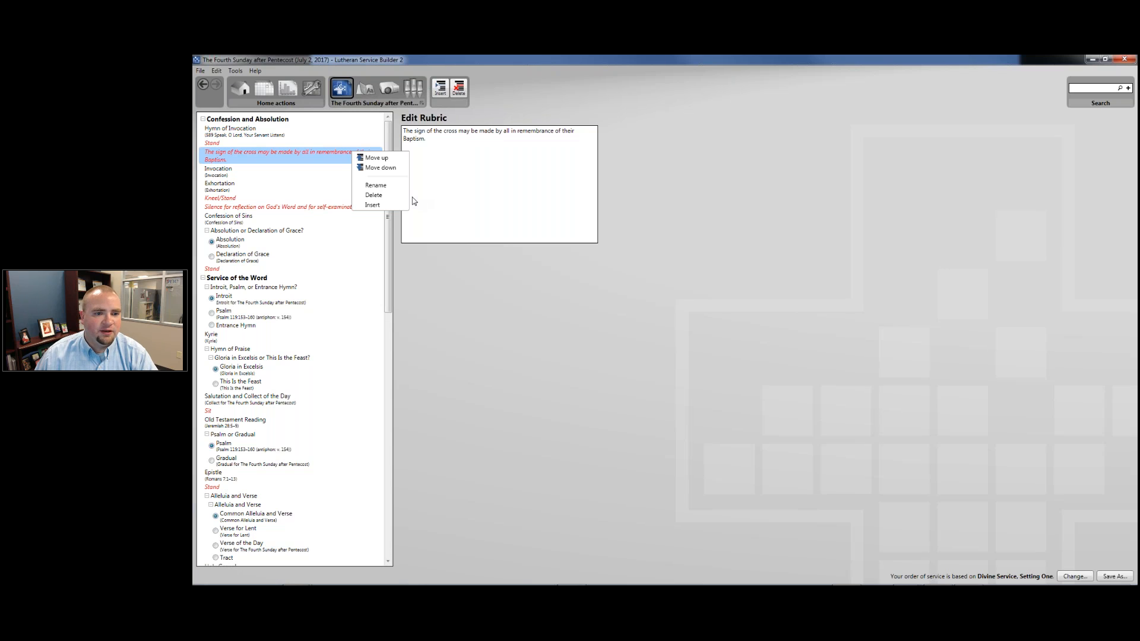
pyautogui.click(374, 195)
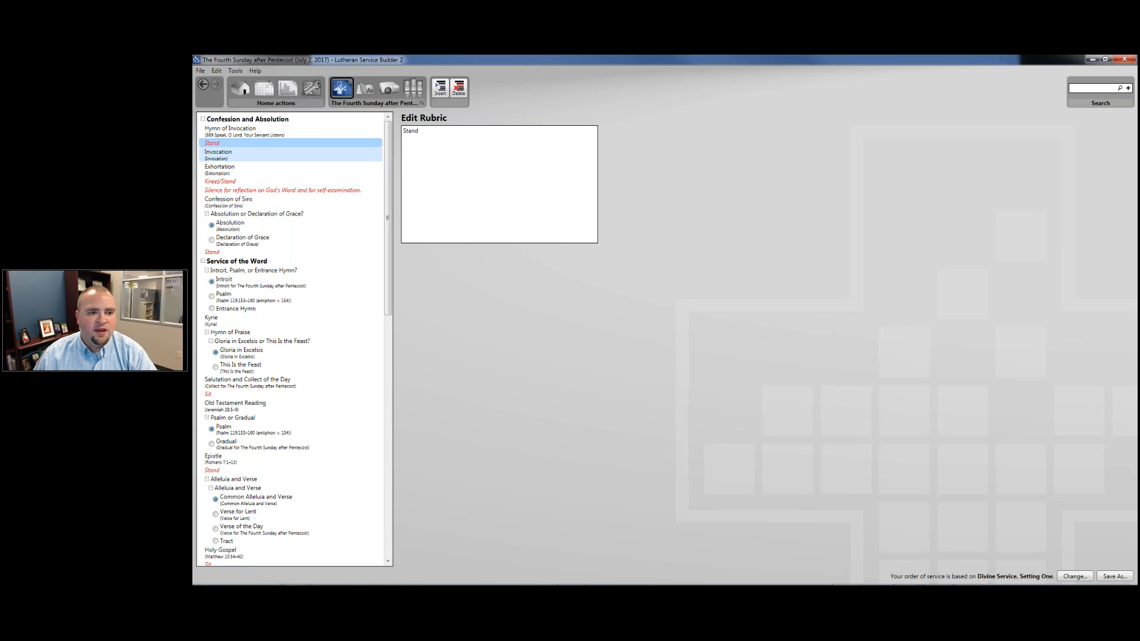
# - Clear the old topic query and review the Invocation, Exhortation, Confession of Sins and Absolution elements with their suggested alternatives
pyautogui.click(254, 156)
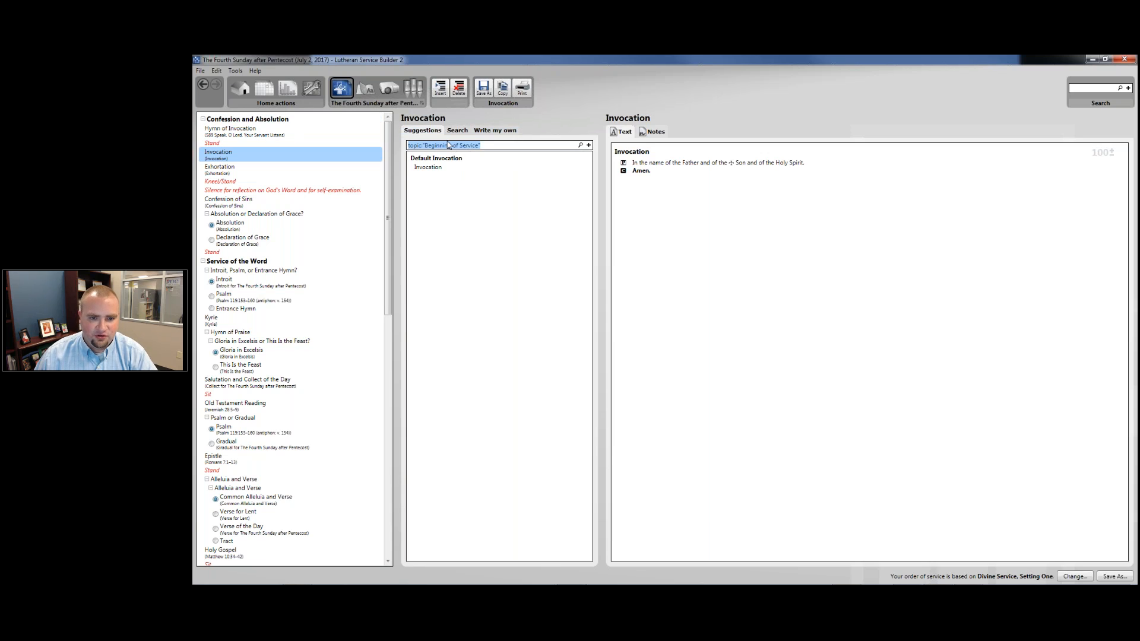
pyautogui.press('BackSpace')
pyautogui.click(443, 167)
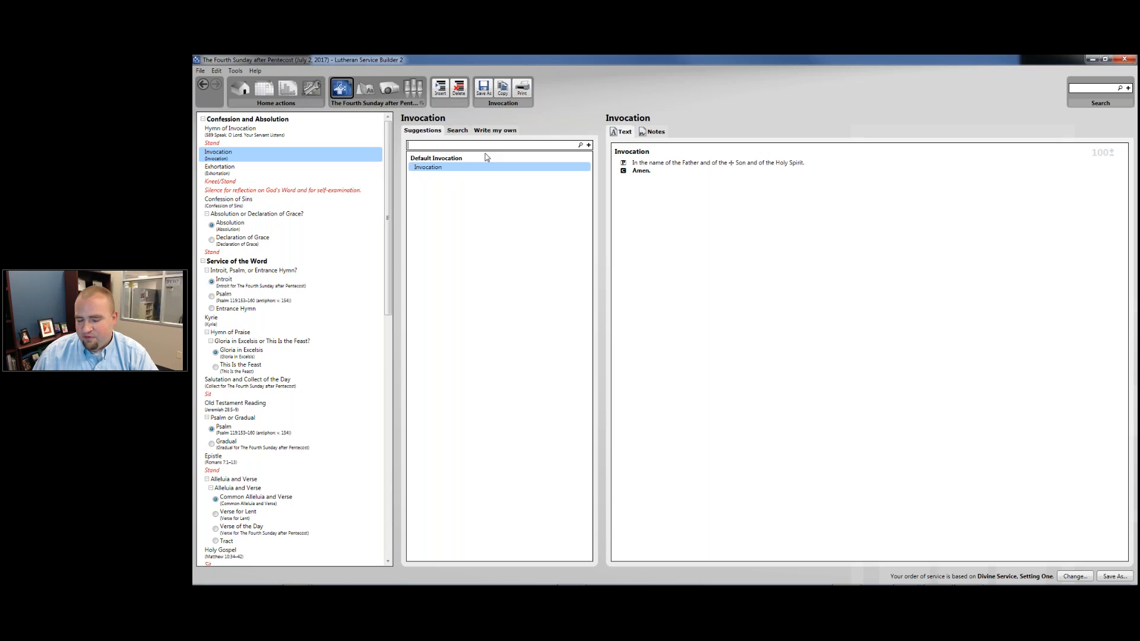
pyautogui.click(248, 171)
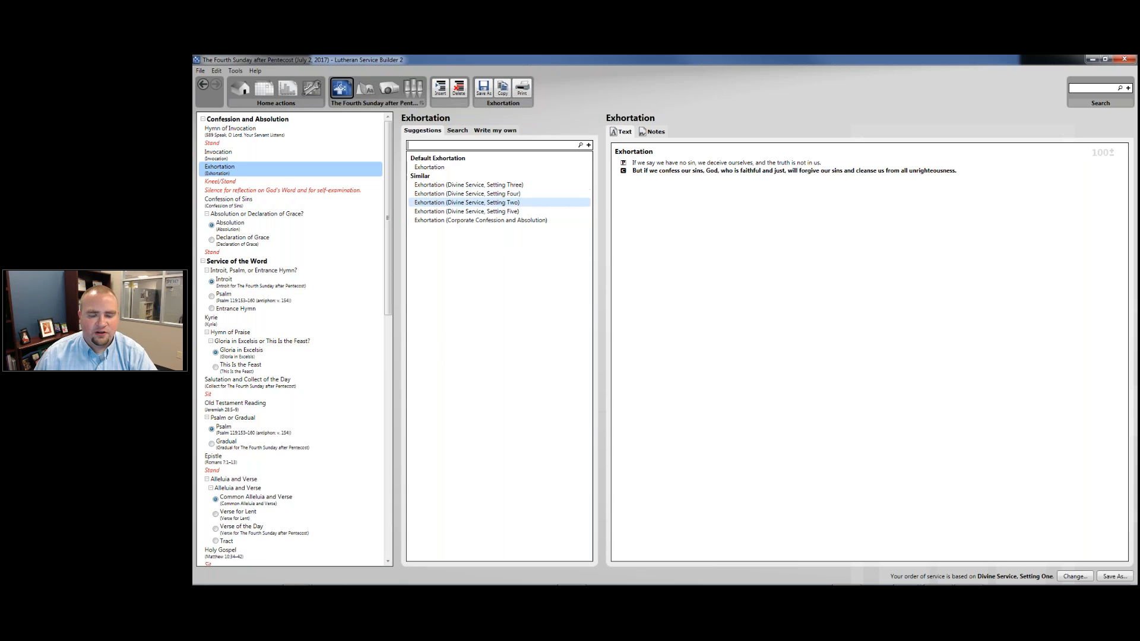
pyautogui.click(324, 190)
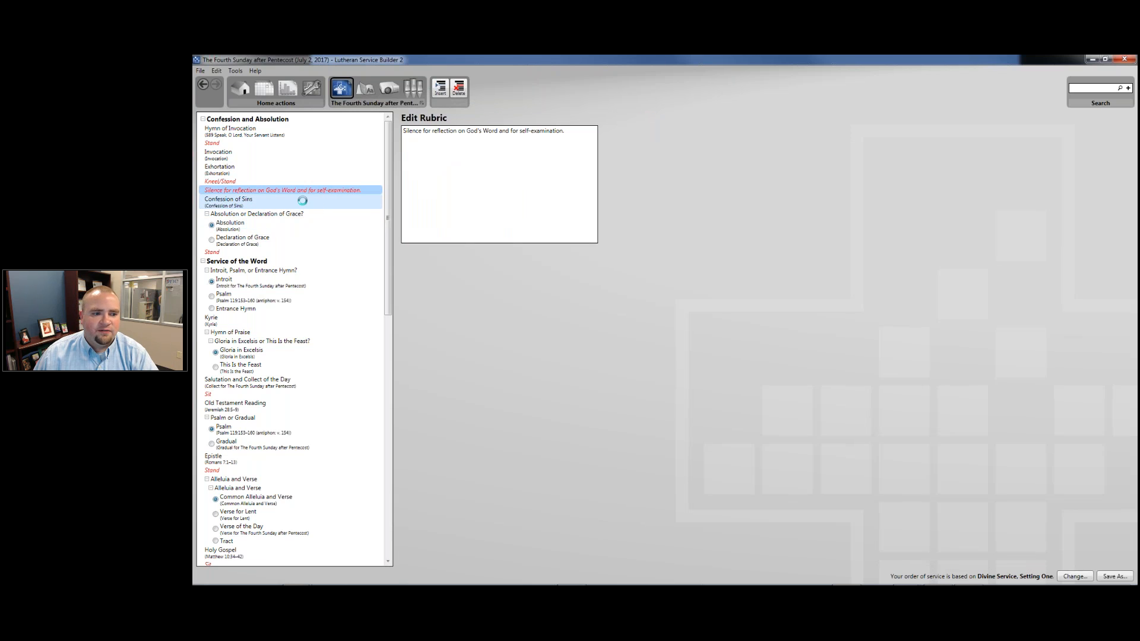
pyautogui.click(300, 200)
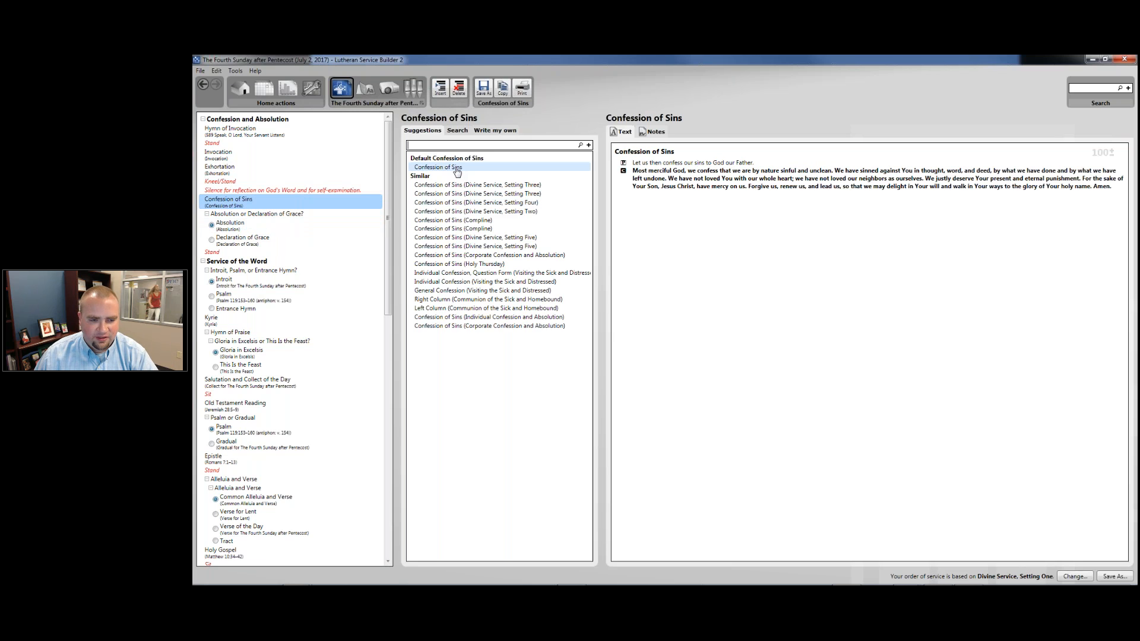
pyautogui.click(346, 215)
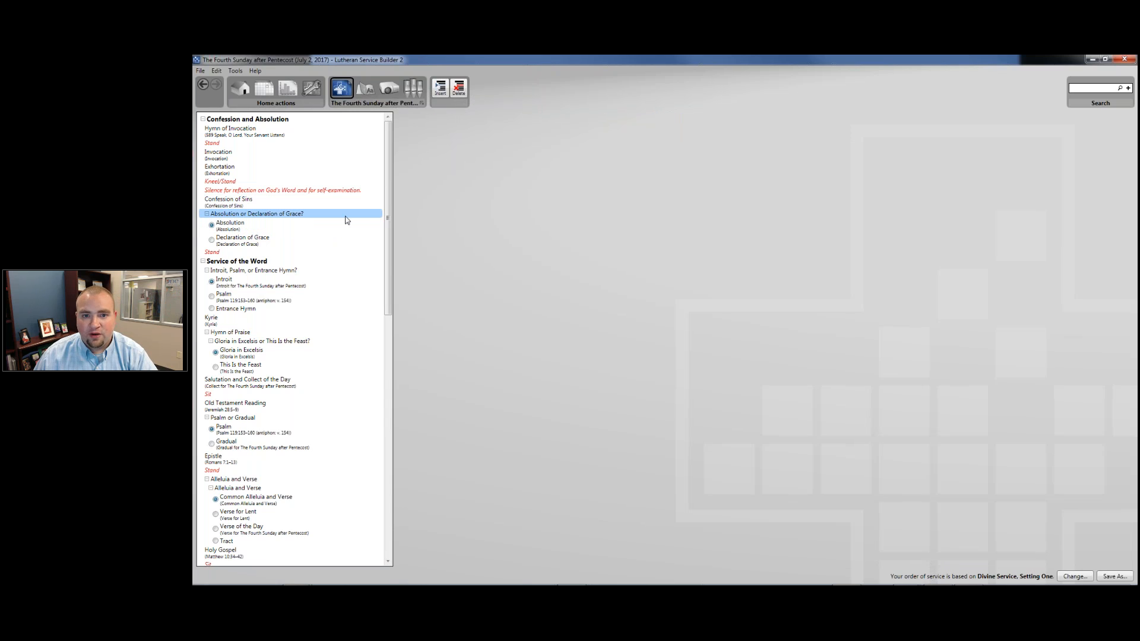
pyautogui.click(333, 225)
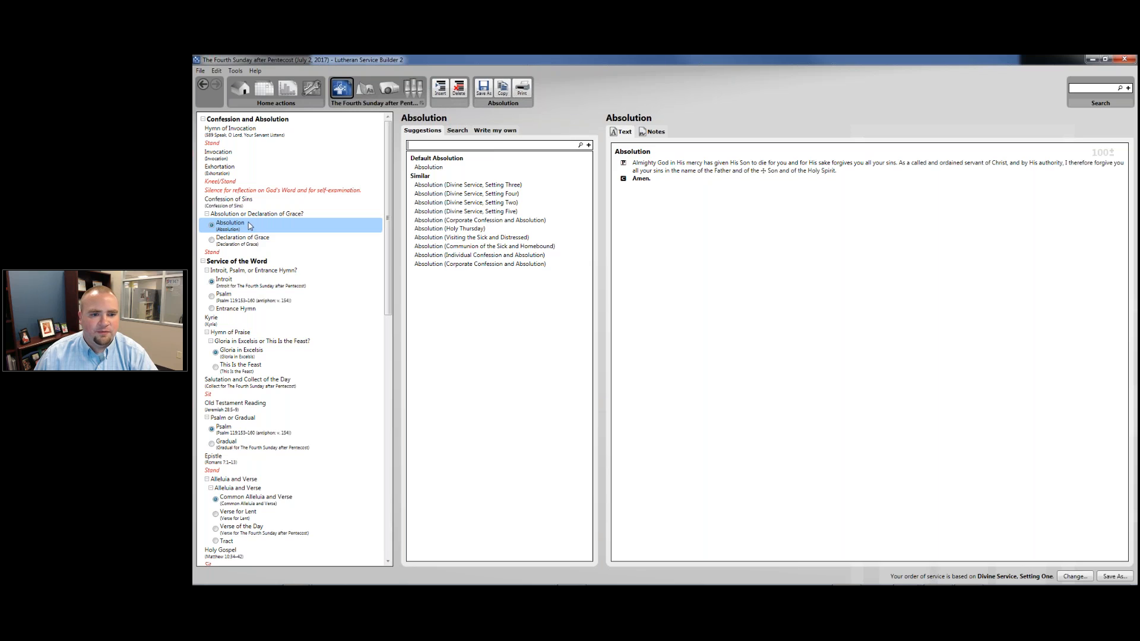
pyautogui.scroll(-1, 280, 221)
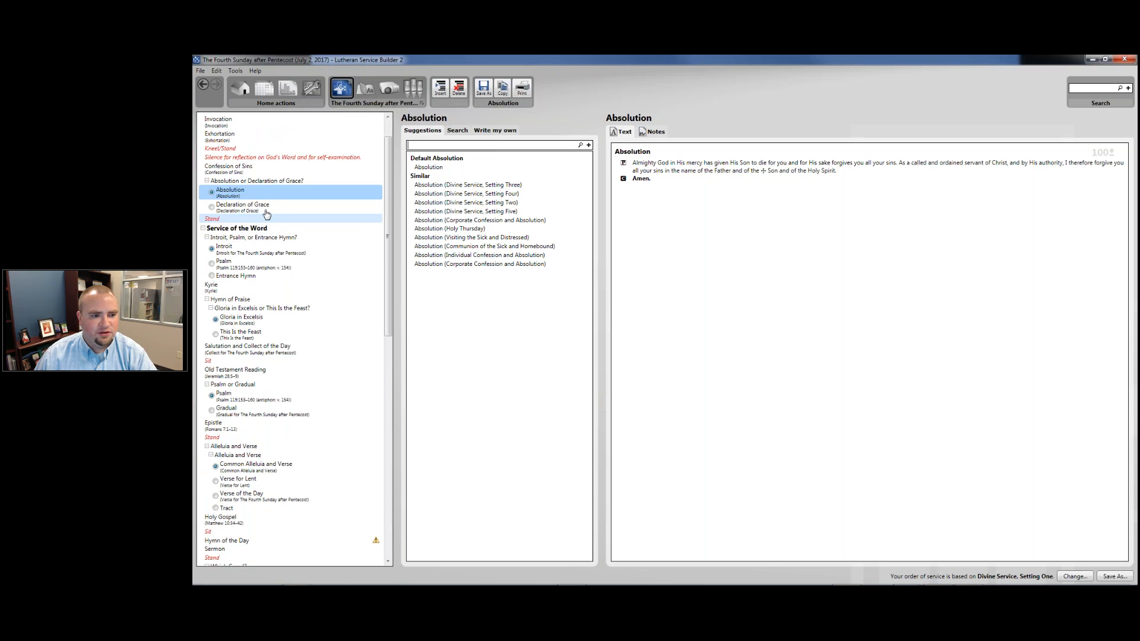
pyautogui.scroll(1, 314, 195)
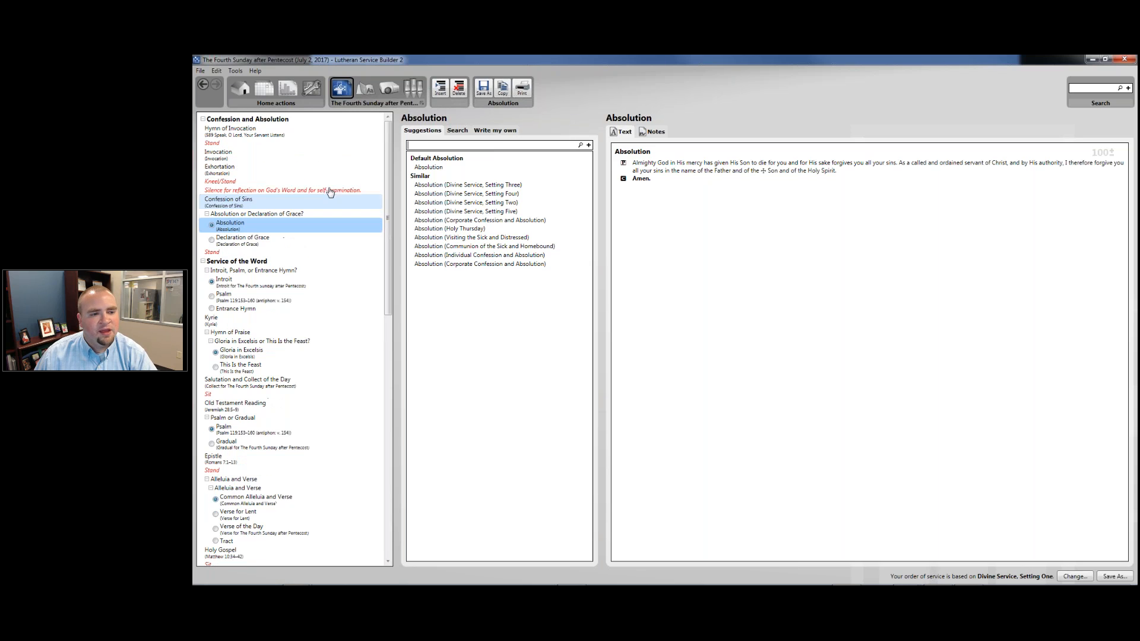
# - Collapse the Confession and Absolution section, and review the Introit and Psalm options opening the Service of the Word
pyautogui.click(202, 120)
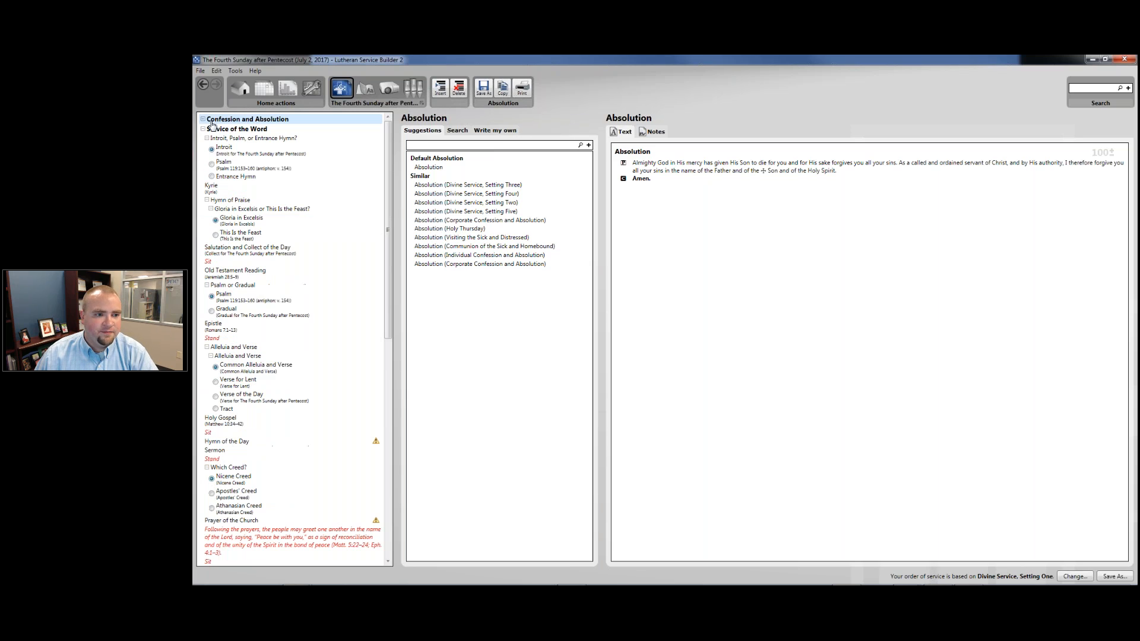
pyautogui.click(273, 129)
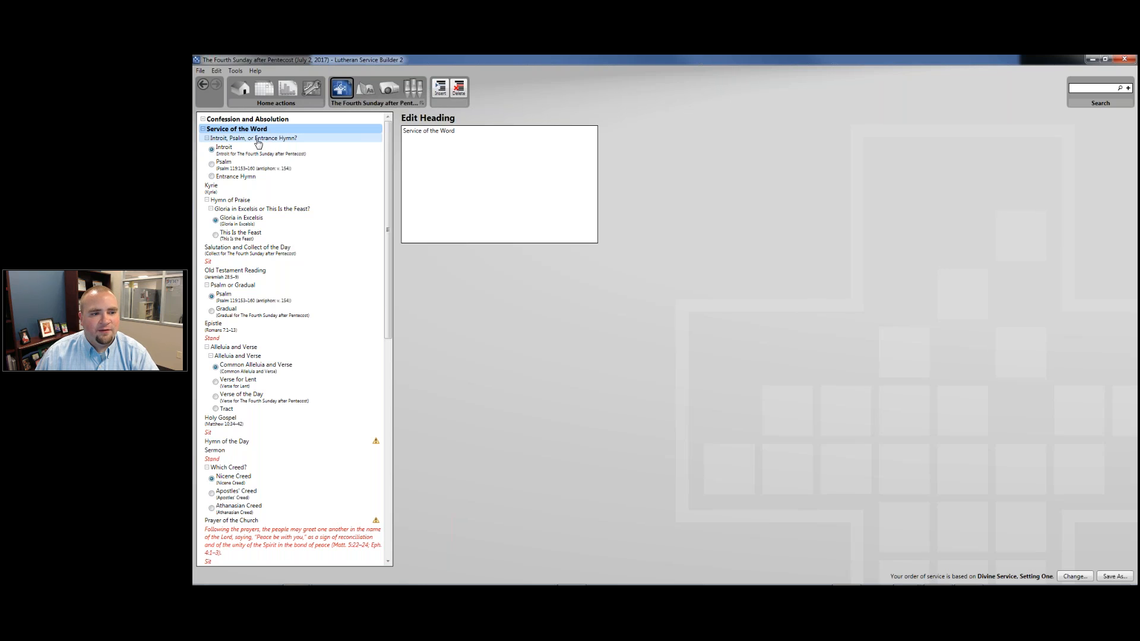
pyautogui.click(259, 139)
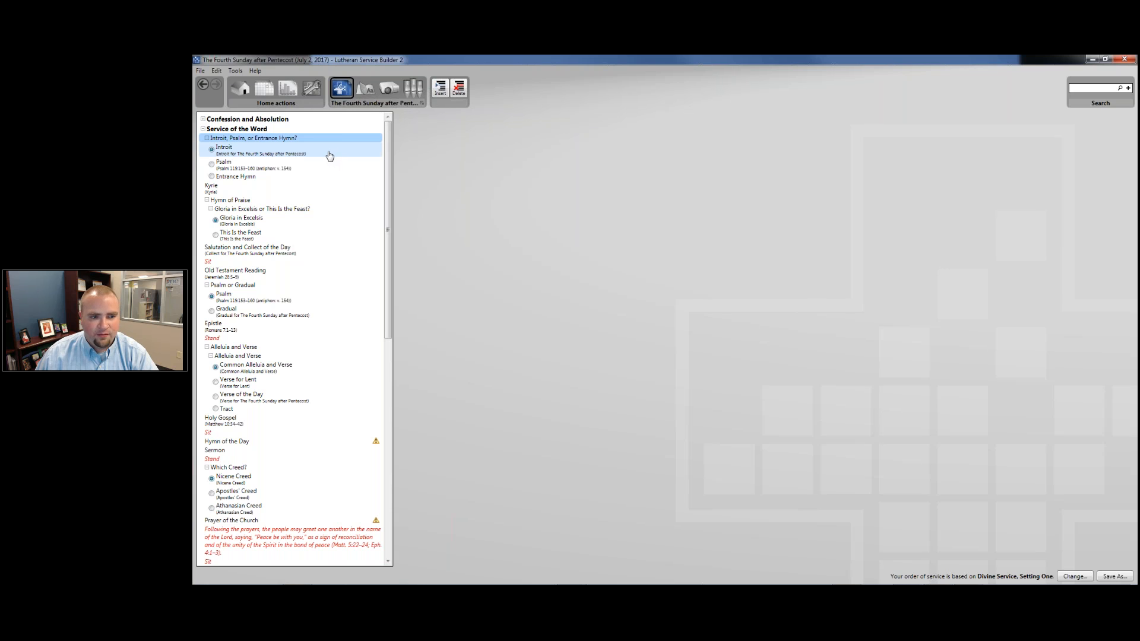
pyautogui.click(246, 148)
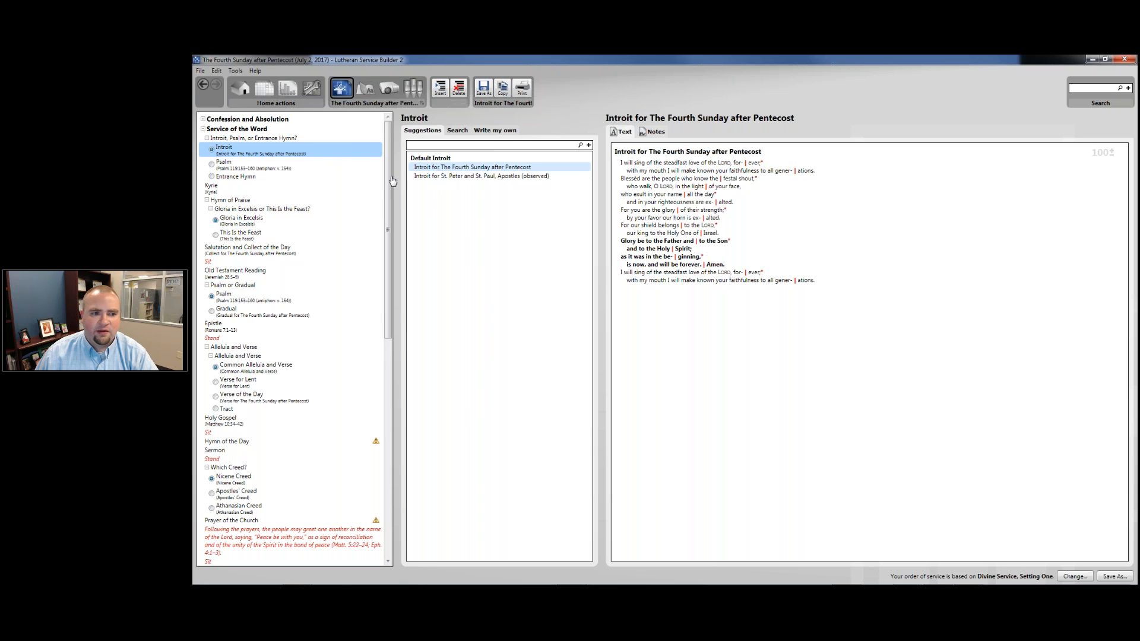
pyautogui.click(313, 167)
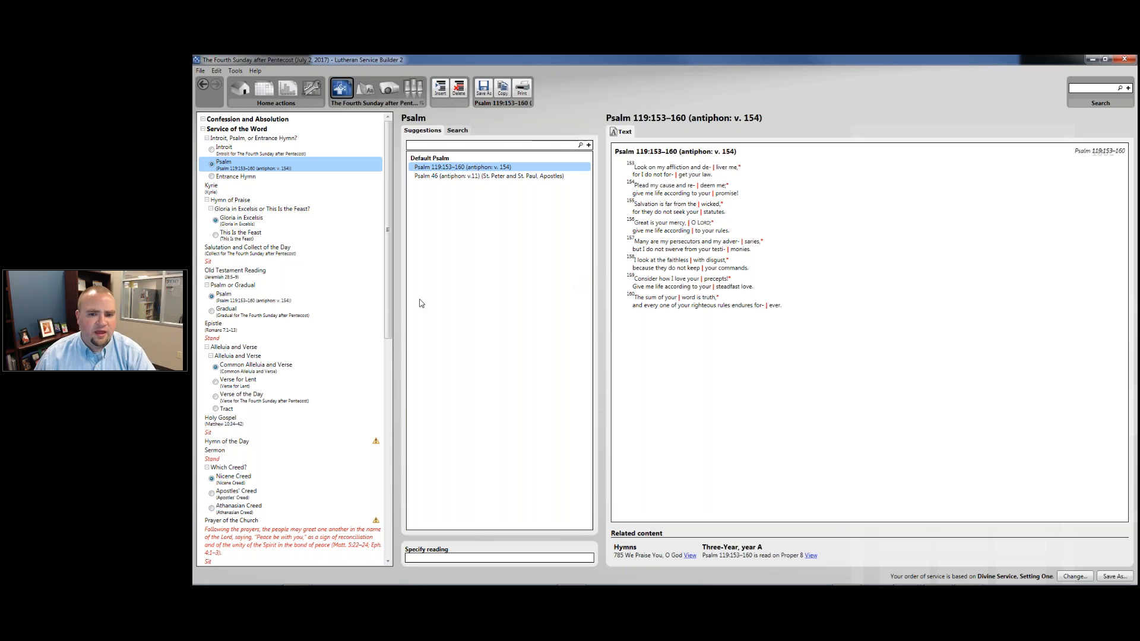
# - Choose the Entrance Hymn option and assign 659 Lord of Our Life to it by searching for the exact phrase "Lord of Our Life"
pyautogui.click(310, 176)
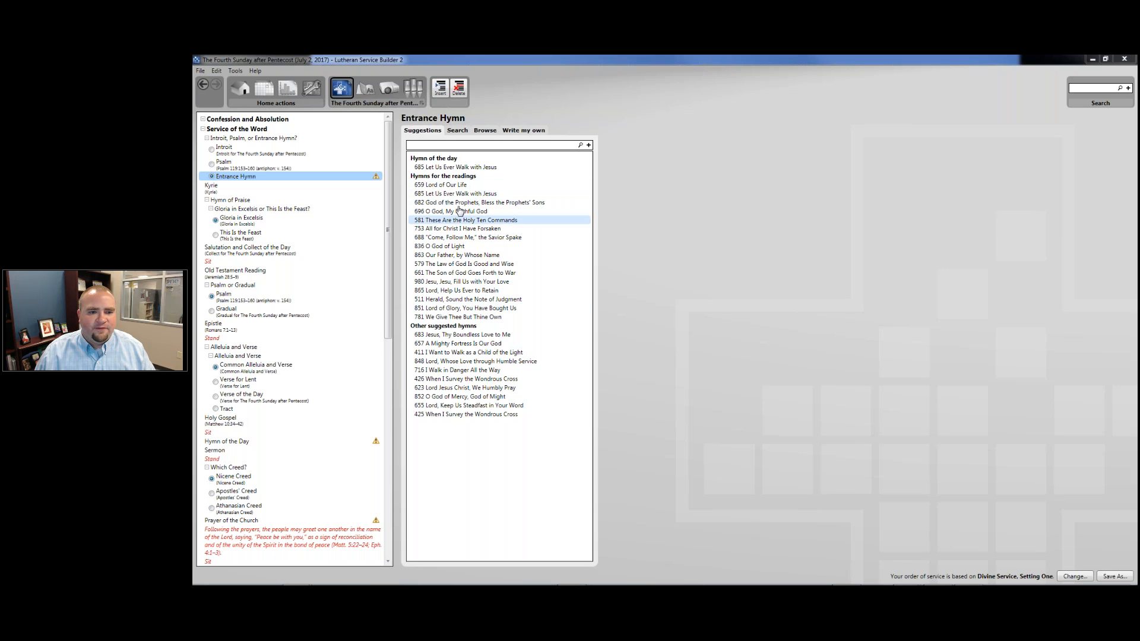
pyautogui.click(455, 188)
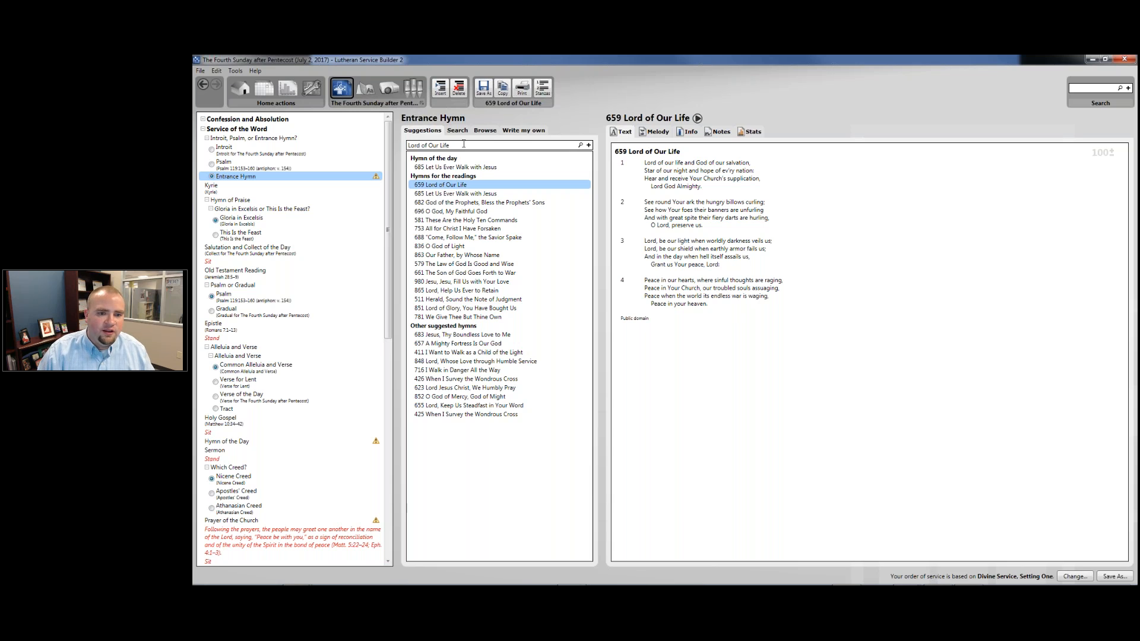
pyautogui.press('Return')
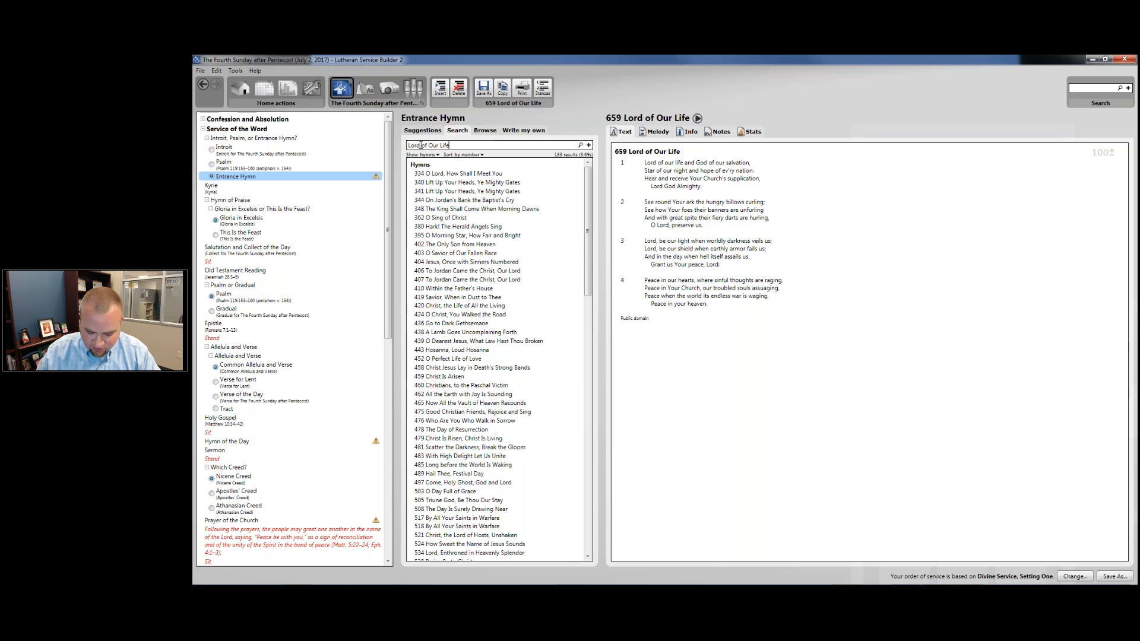
pyautogui.write('"')
pyautogui.press('Home')
pyautogui.write('"')
pyautogui.press('Return')
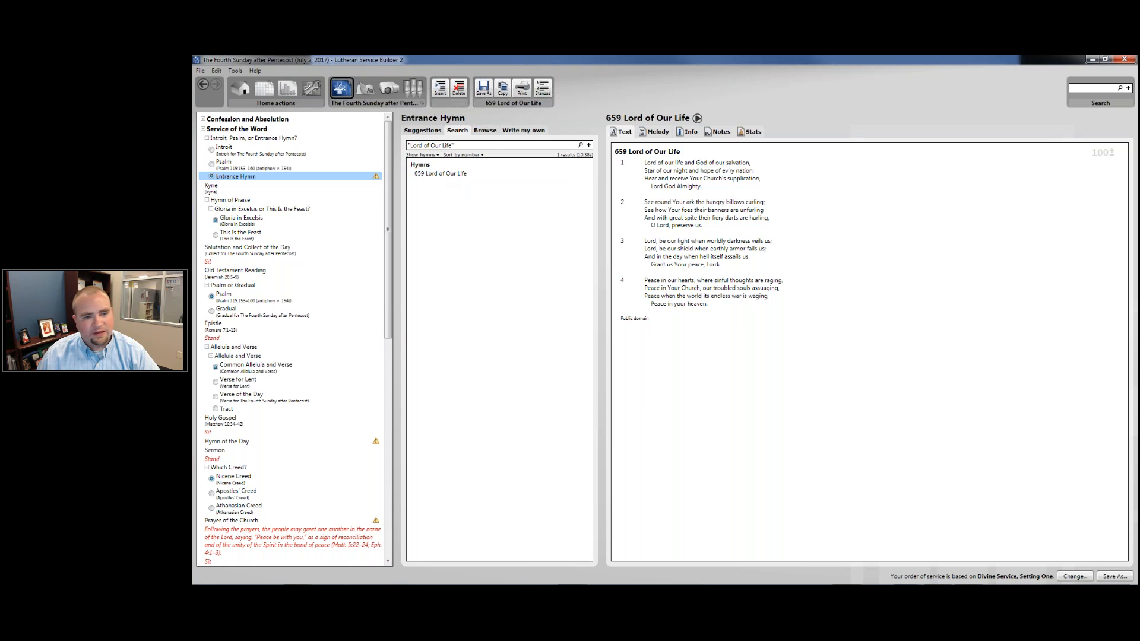
pyautogui.doubleClick(441, 173)
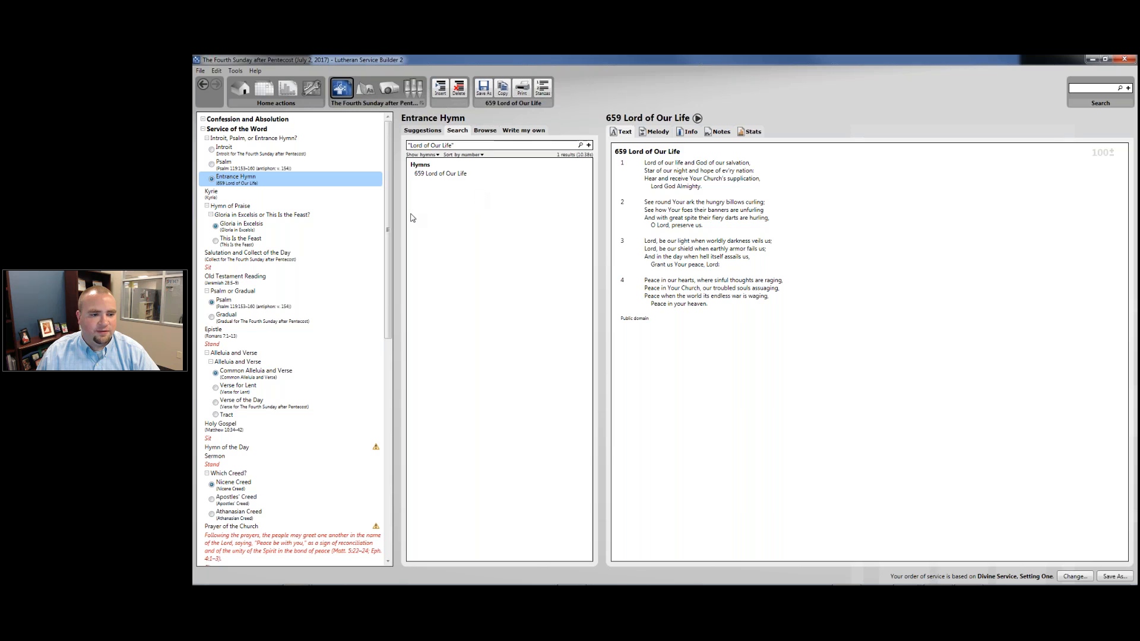
# - Review the Kyrie text and its suggested alternatives, and open the Hymn of Praise caption
pyautogui.click(297, 196)
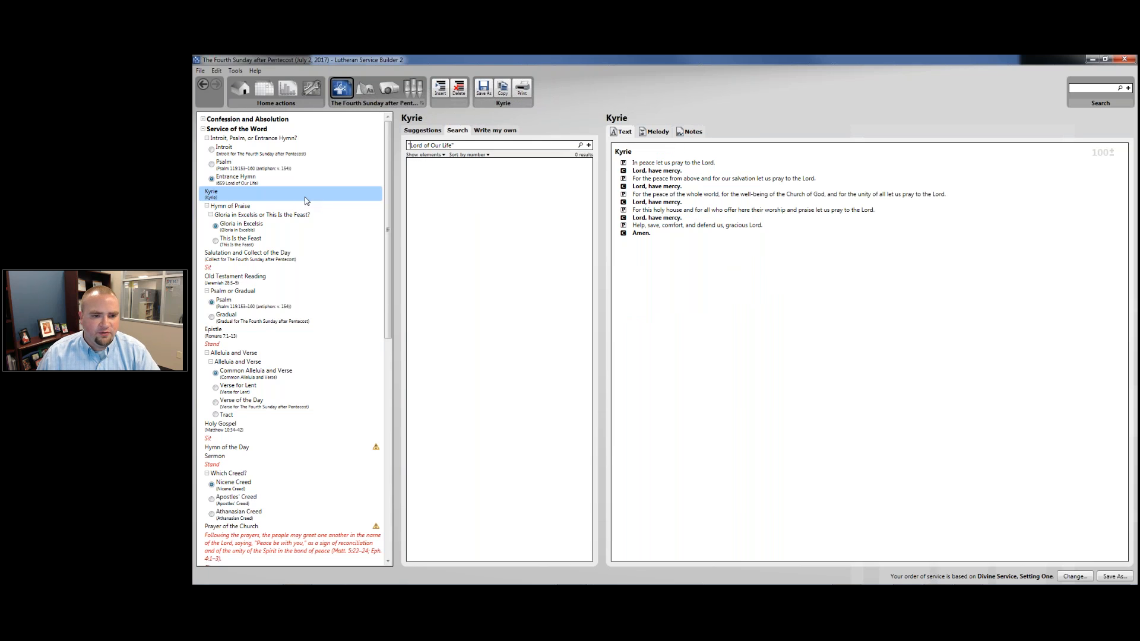
pyautogui.click(422, 131)
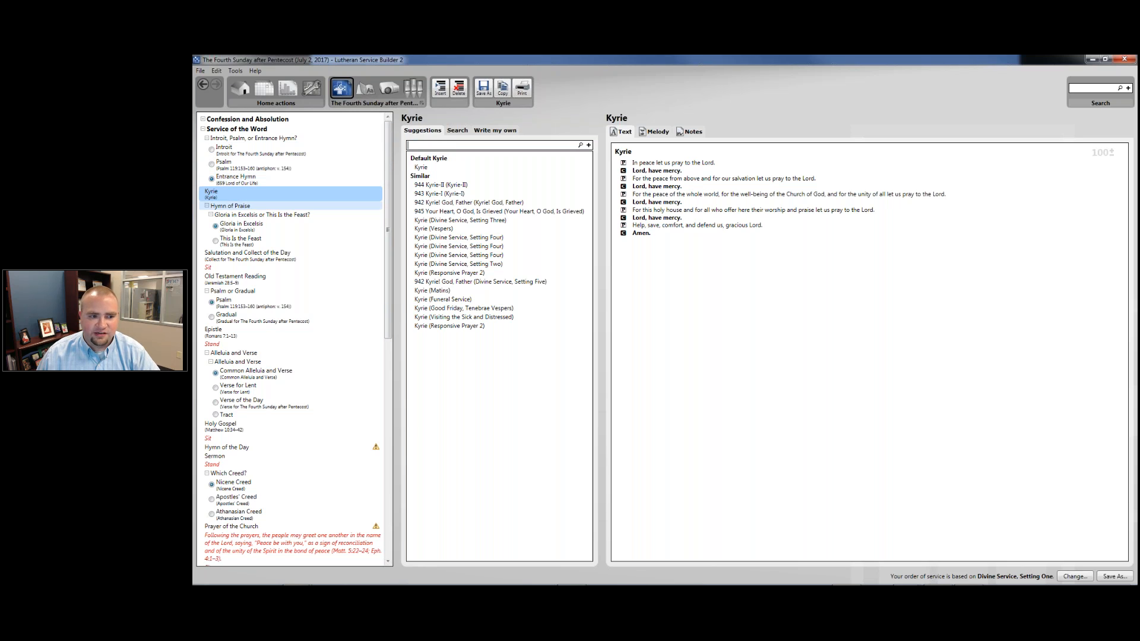
pyautogui.click(251, 214)
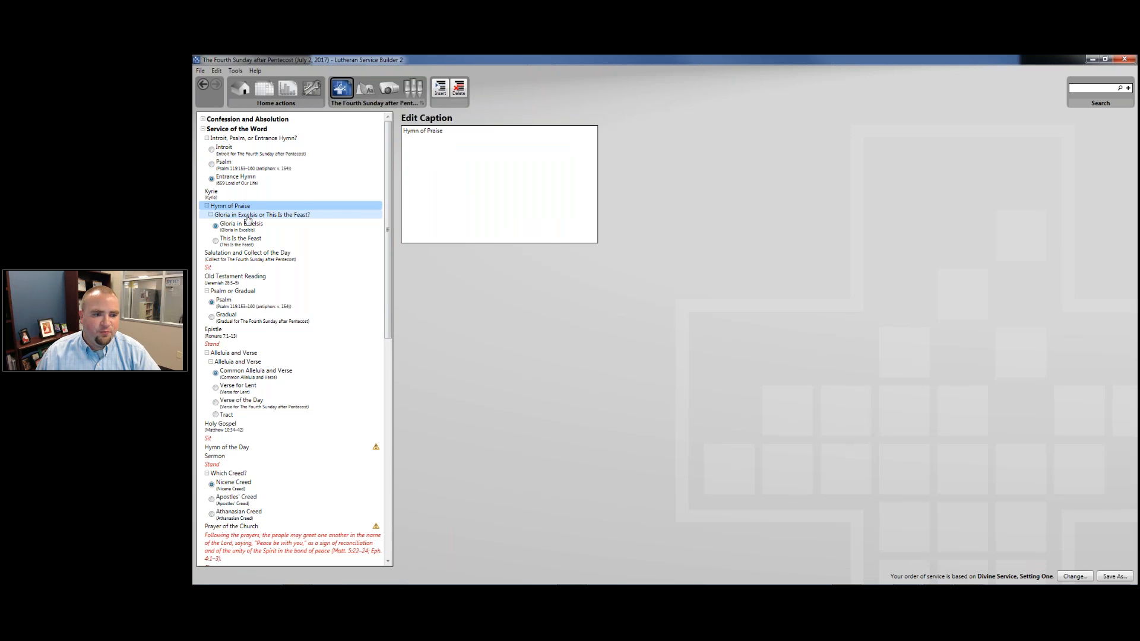
# - Review the Gloria in Excelsis, the Collect of the Day and the Old Testament Reading with their suggested alternatives
pyautogui.click(247, 223)
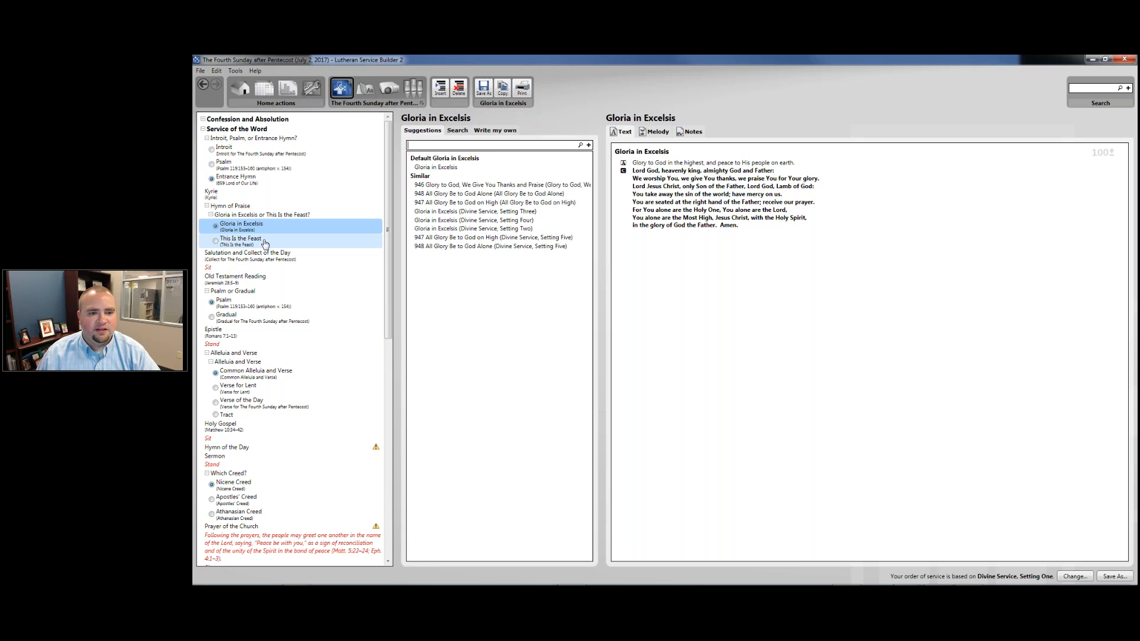
pyautogui.scroll(-1, 297, 230)
pyautogui.click(298, 228)
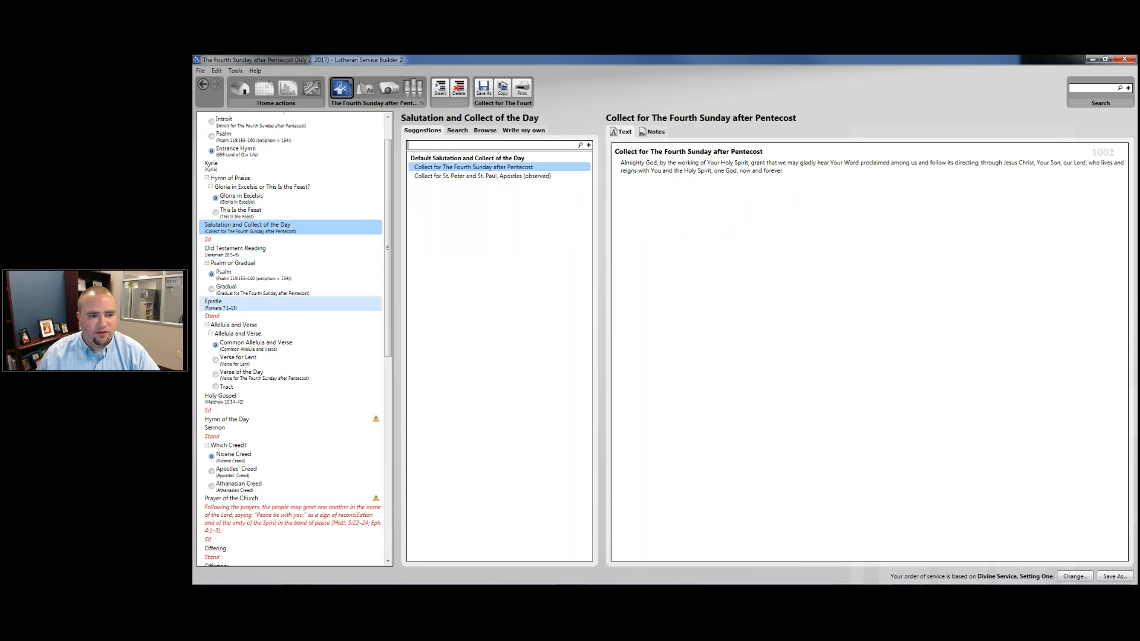
pyautogui.click(246, 257)
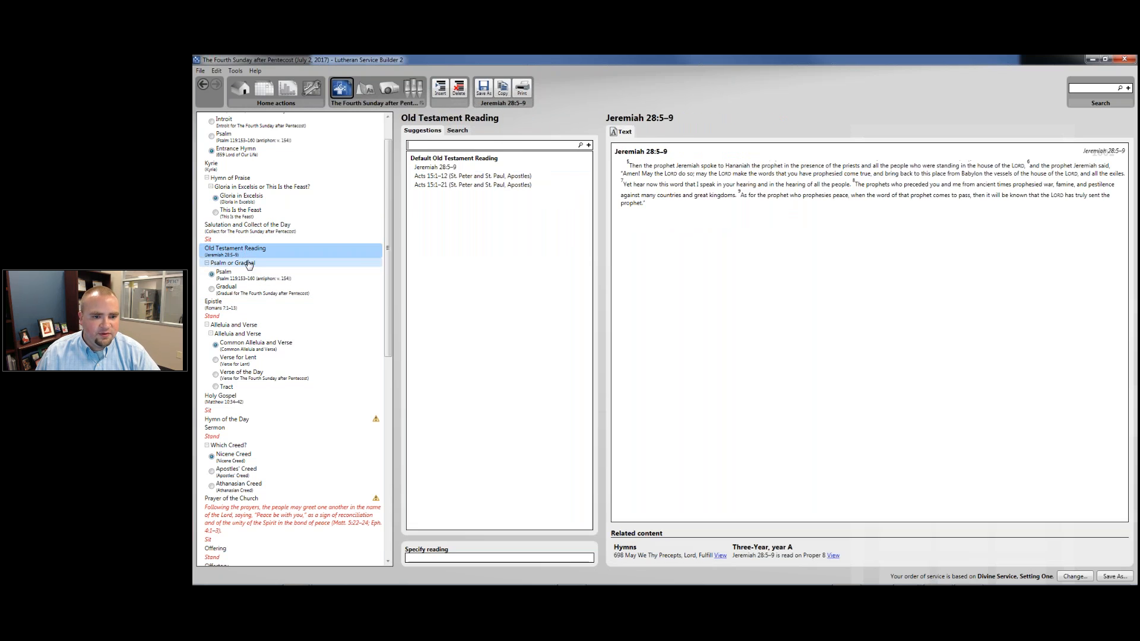
# - Choose the Gradual instead of the Psalm, check the Epistle, and choose the Verse of the Day for the Alleluia and Verse
pyautogui.scroll(-3, 277, 225)
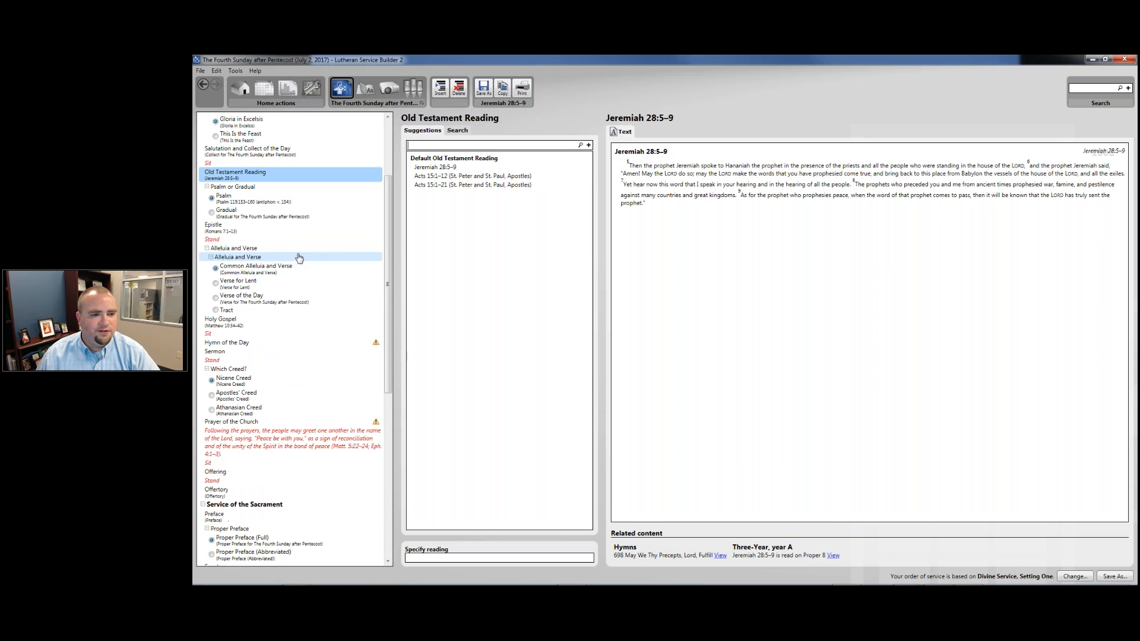
pyautogui.click(278, 214)
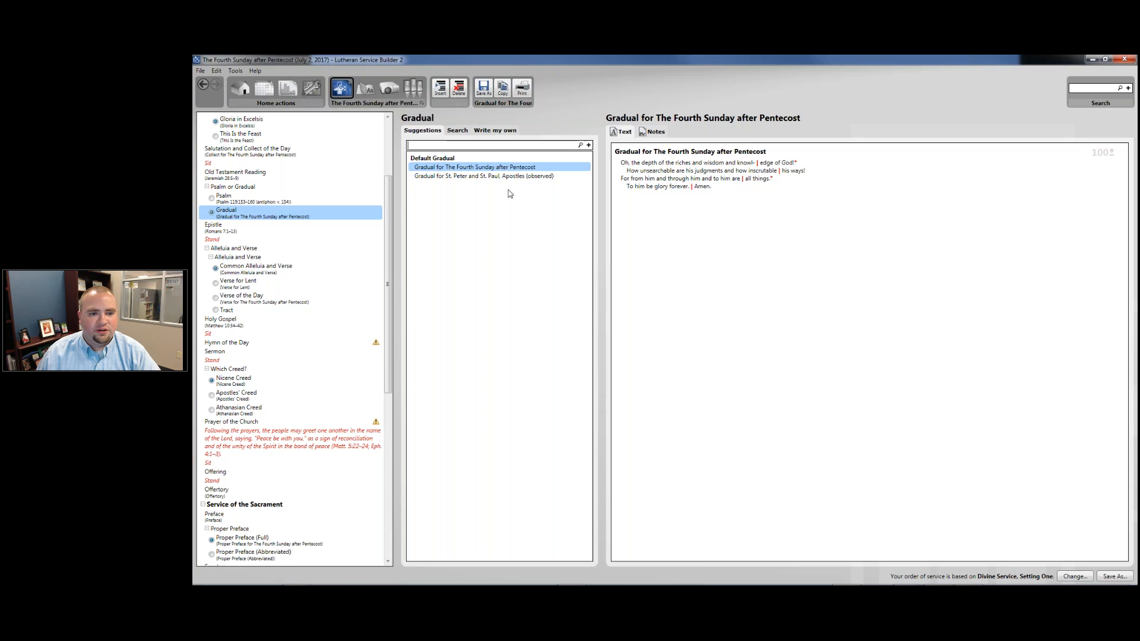
pyautogui.click(246, 231)
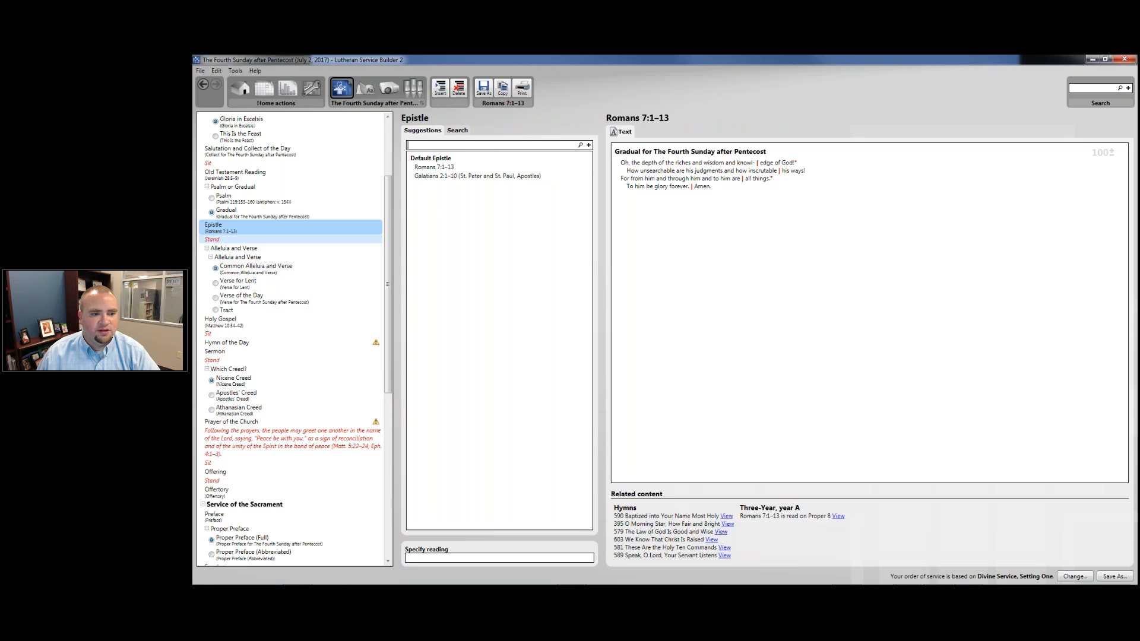
pyautogui.click(244, 298)
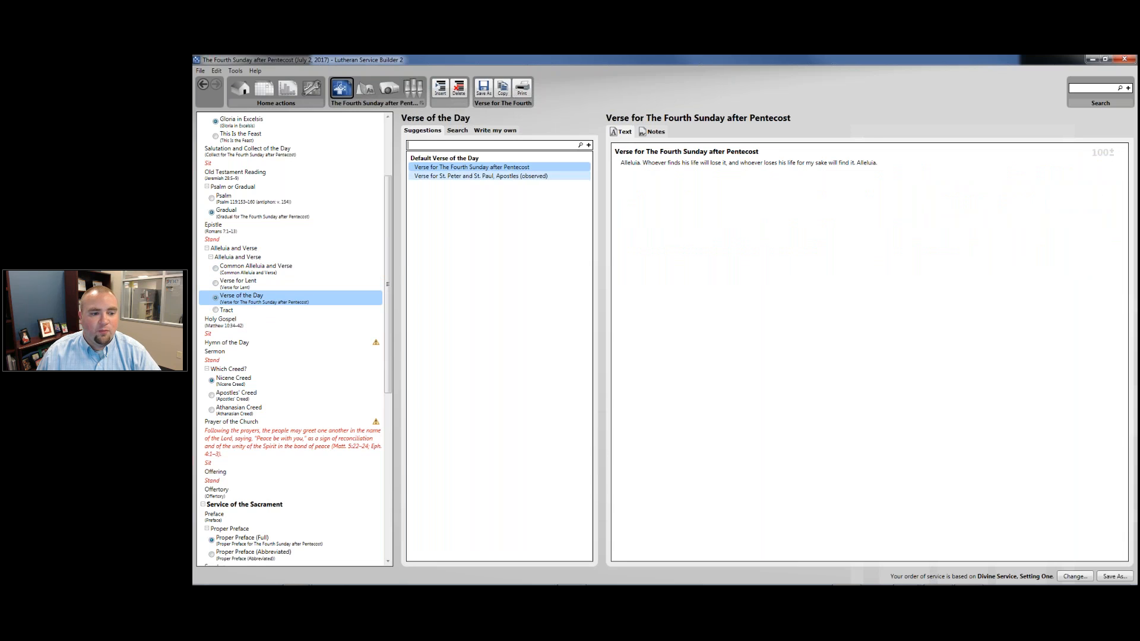
# - Check the Holy Gospel reading and assign 685 Let Us Ever Walk with Jesus as the Hymn of the Day
pyautogui.scroll(-1, 300, 306)
pyautogui.scroll(-2, 300, 307)
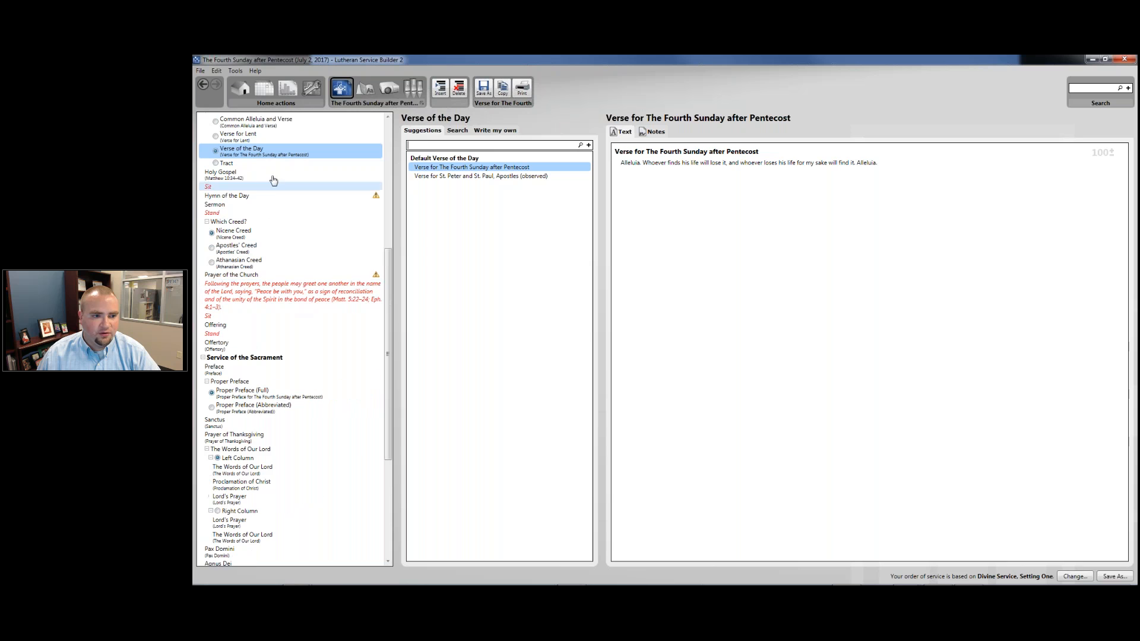
pyautogui.click(273, 176)
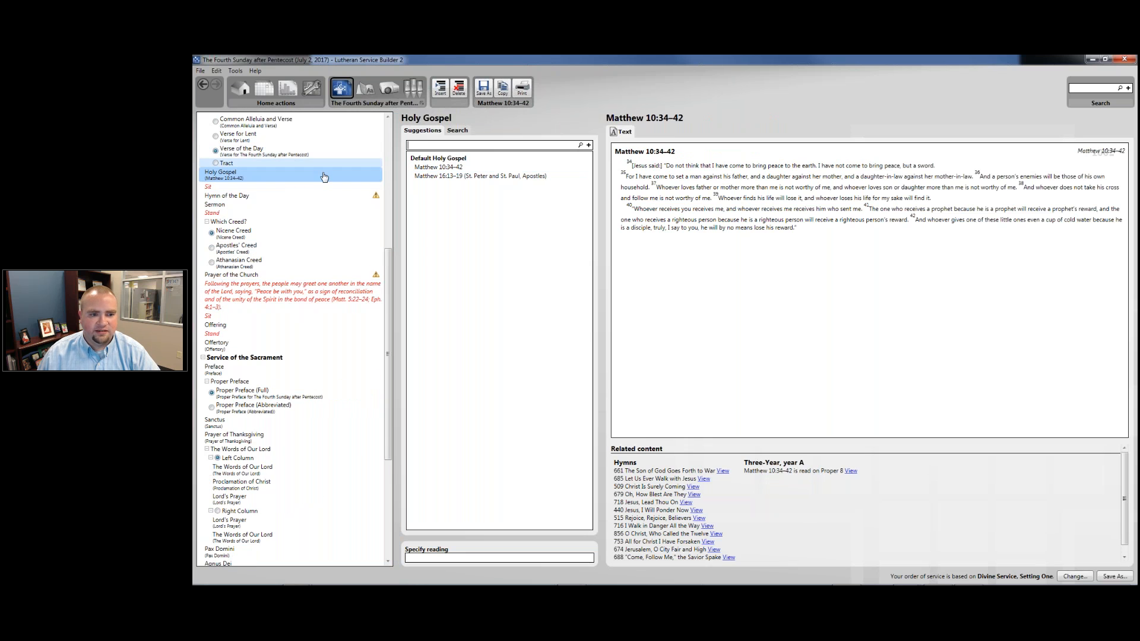
pyautogui.click(218, 197)
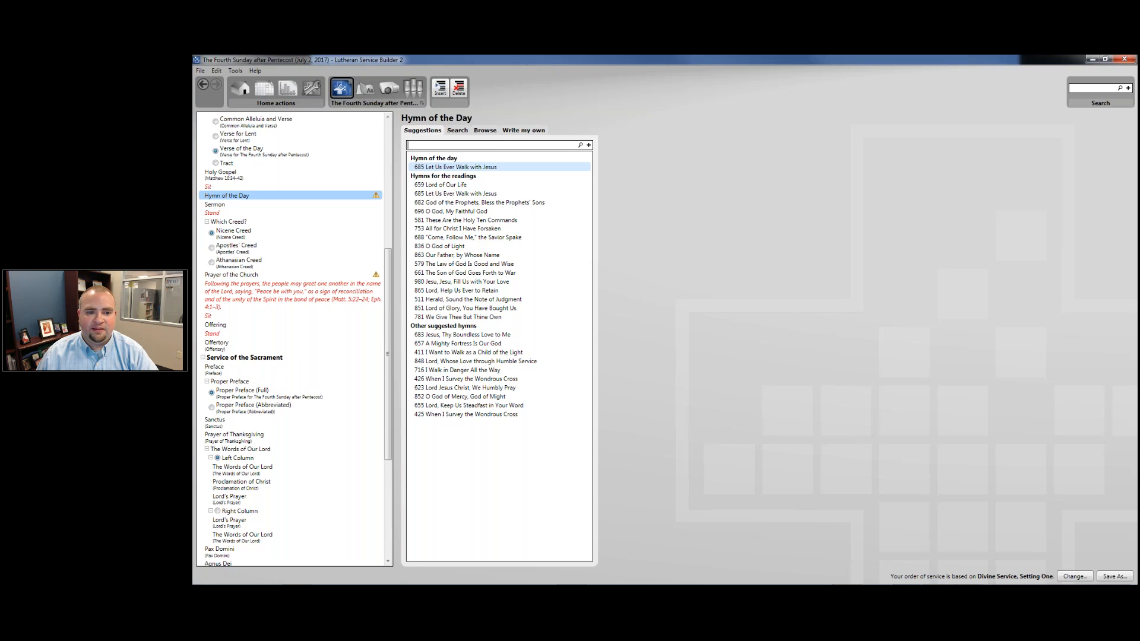
pyautogui.click(455, 166)
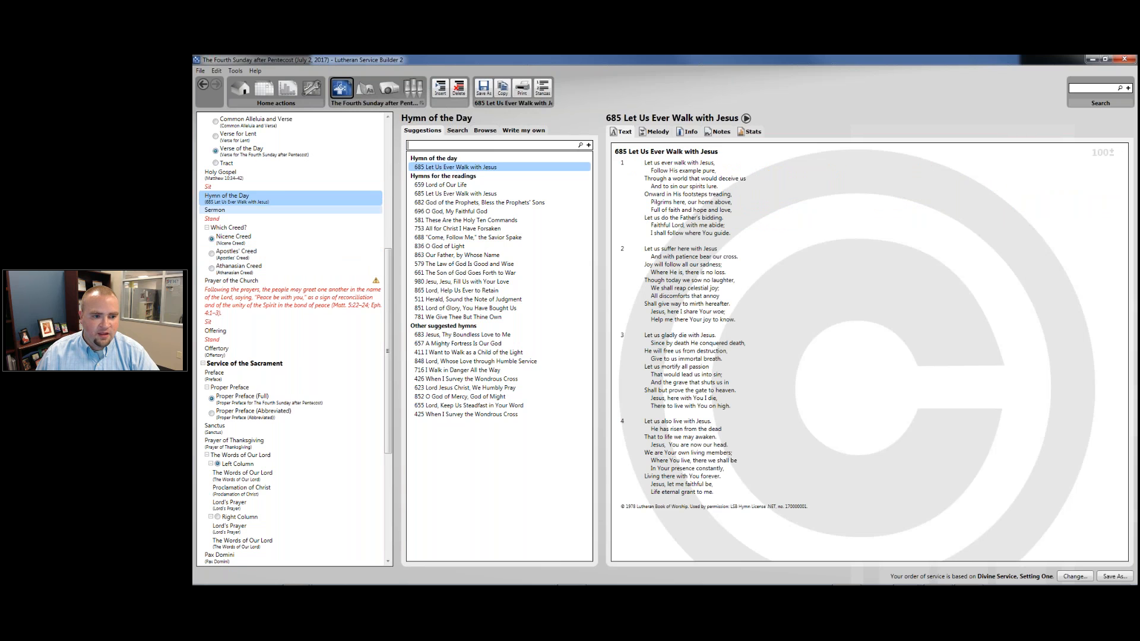
# - Review the Sermon caption and Nicene Creed, and open the Prayer of the Church element
pyautogui.click(302, 211)
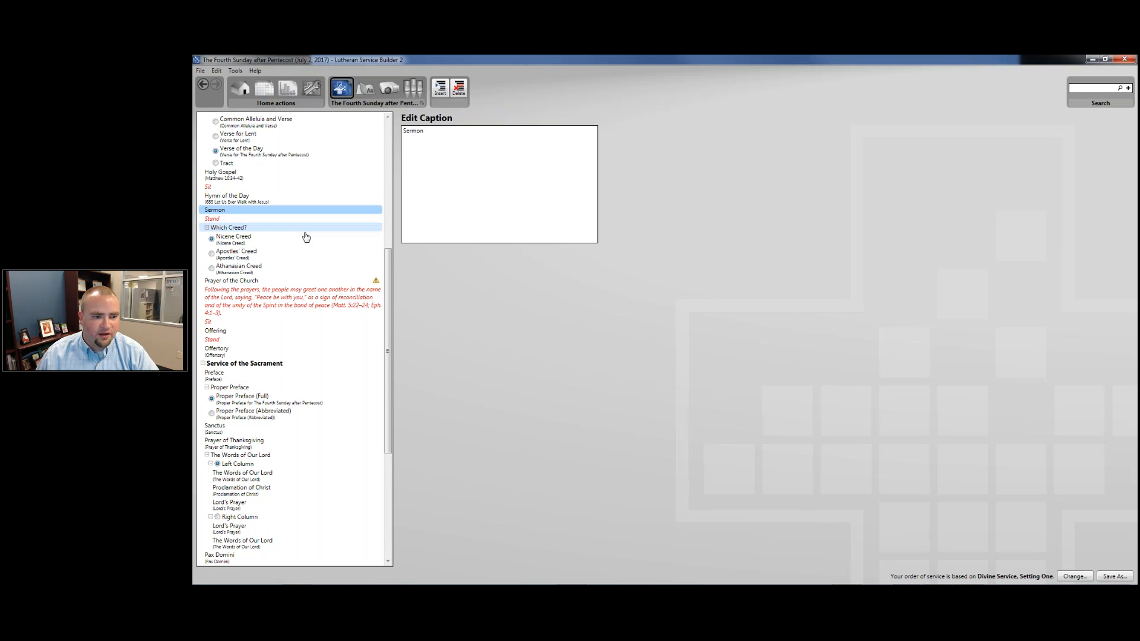
pyautogui.click(265, 239)
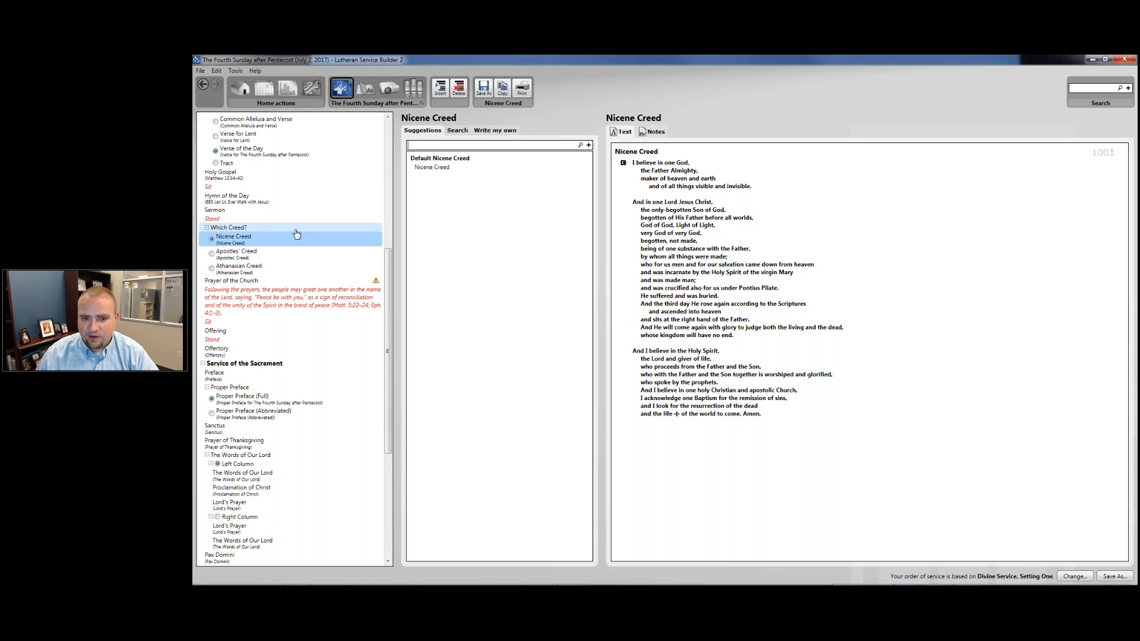
pyautogui.click(252, 283)
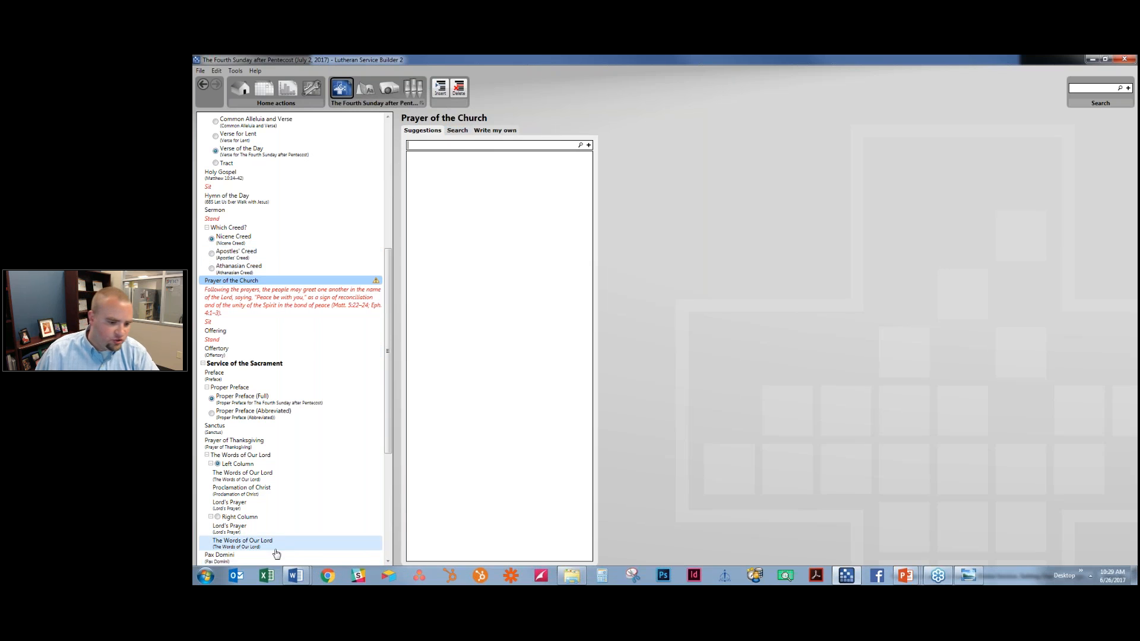
# - Switch to the Lutheran Service Builder website in Chrome, maximize its window and open the Downloads page
pyautogui.moveTo(320, 582)
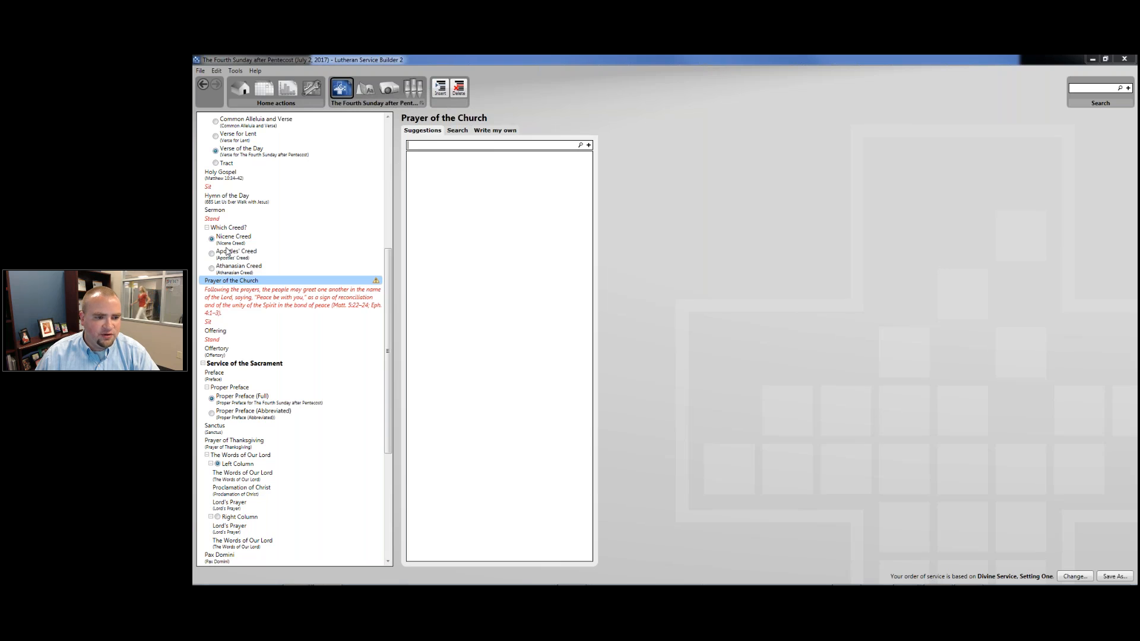
pyautogui.moveTo(193, 60); pyautogui.dragTo(478, 59)
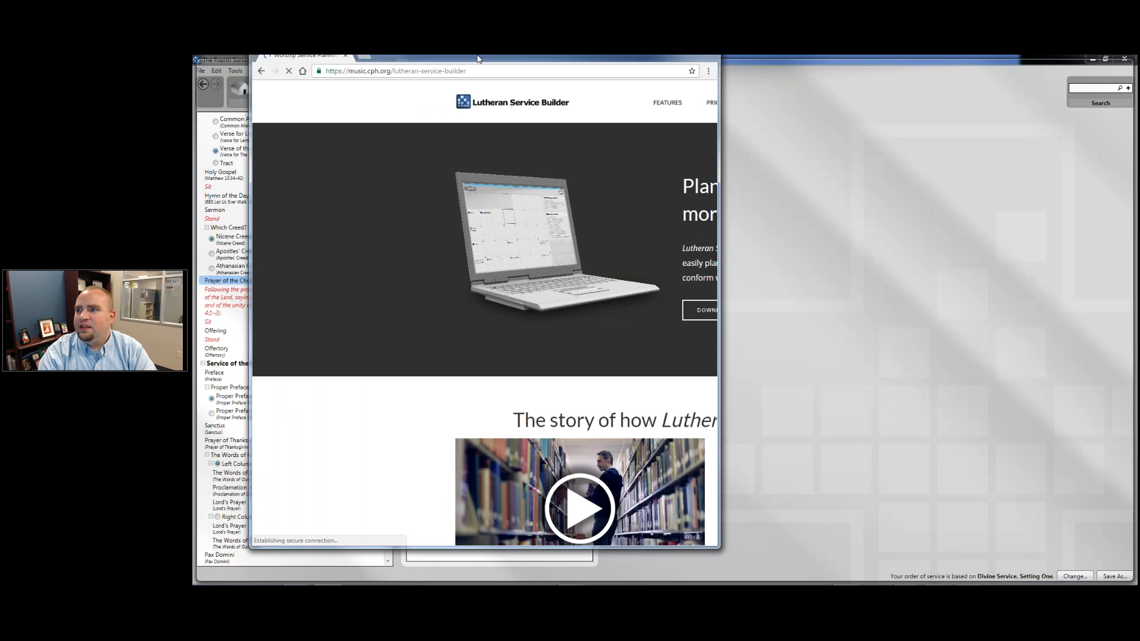
pyautogui.doubleClick(478, 60)
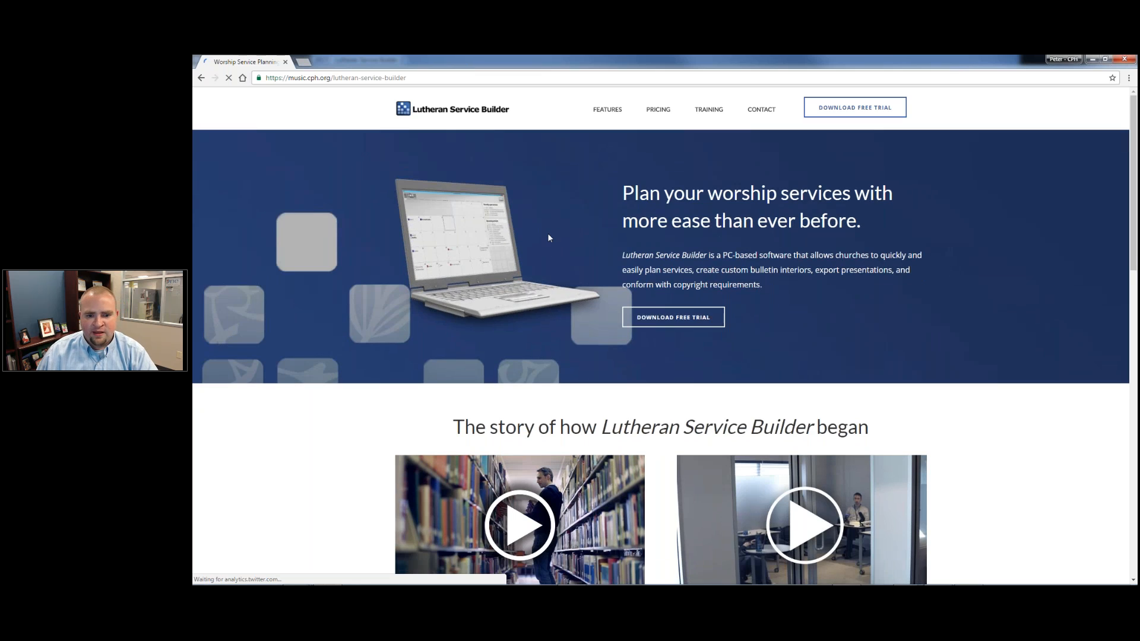
pyautogui.scroll(-15, 598, 224)
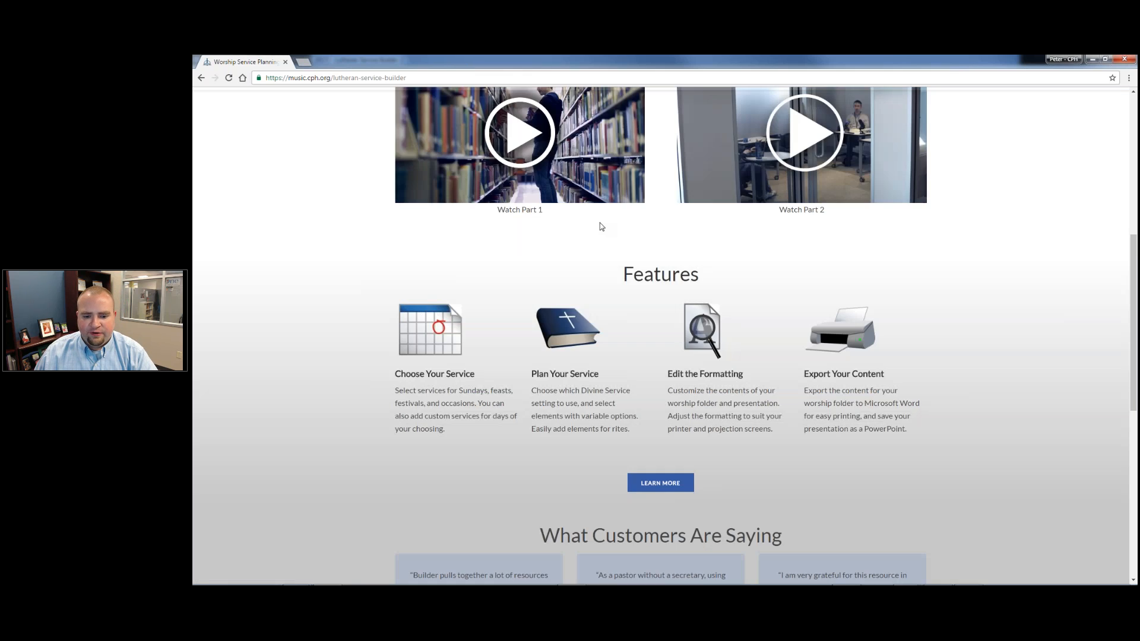
pyautogui.click(681, 472)
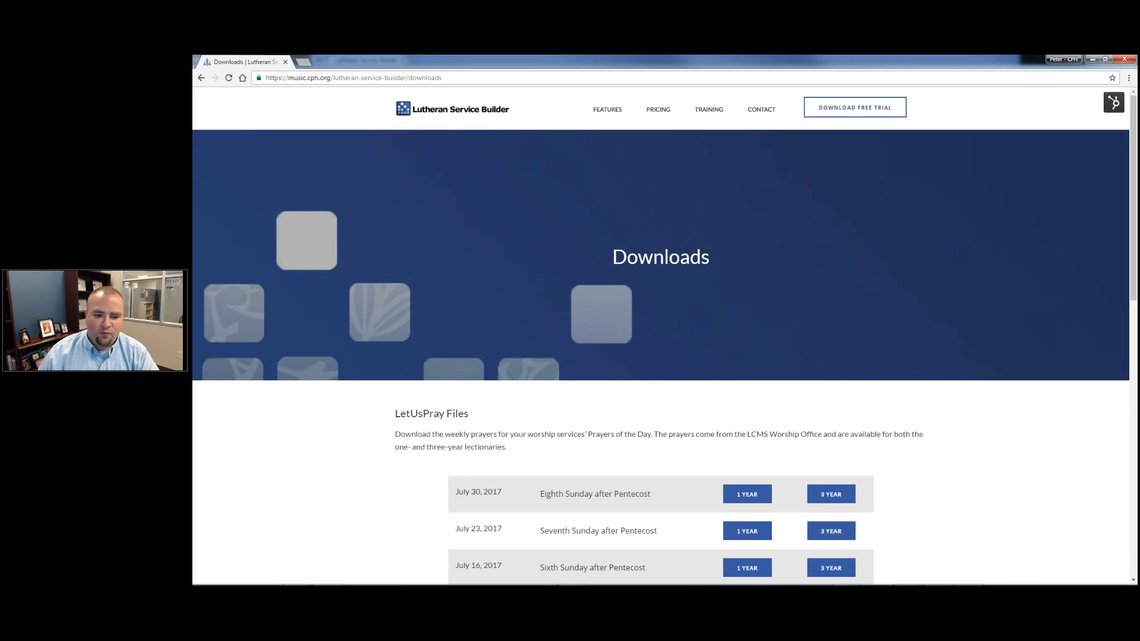
# - Download the 3 Year LetUsPray file for the Fourth Sunday after Pentecost, July 2, 2017
pyautogui.scroll(-4, 644, 428)
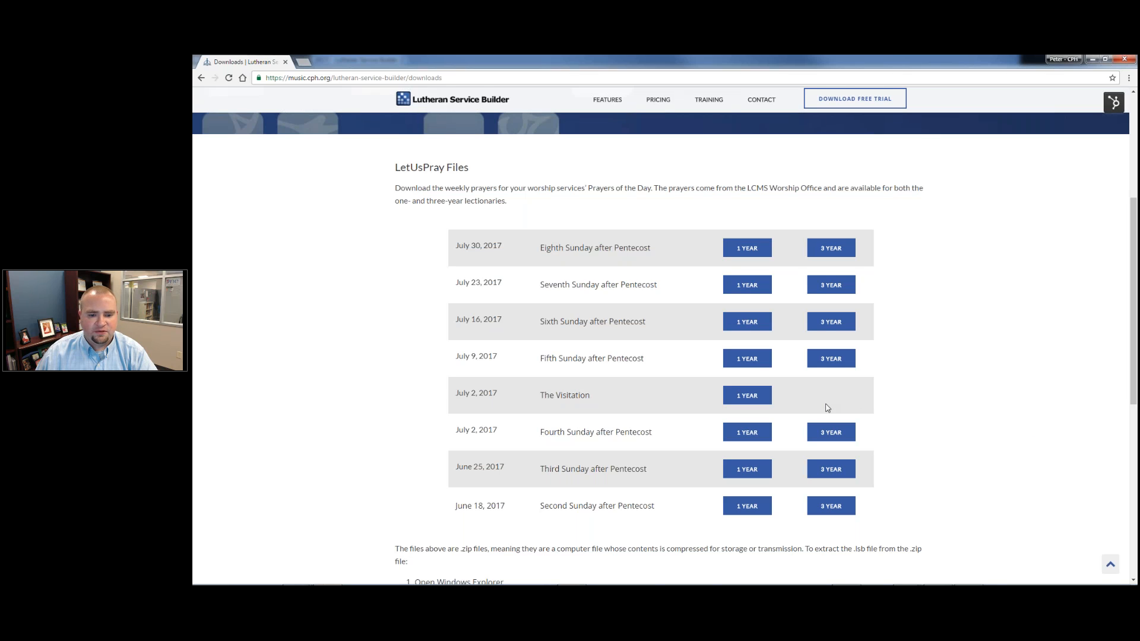
pyautogui.scroll(-2, 579, 394)
pyautogui.moveTo(541, 334); pyautogui.dragTo(650, 334)
pyautogui.click(645, 337)
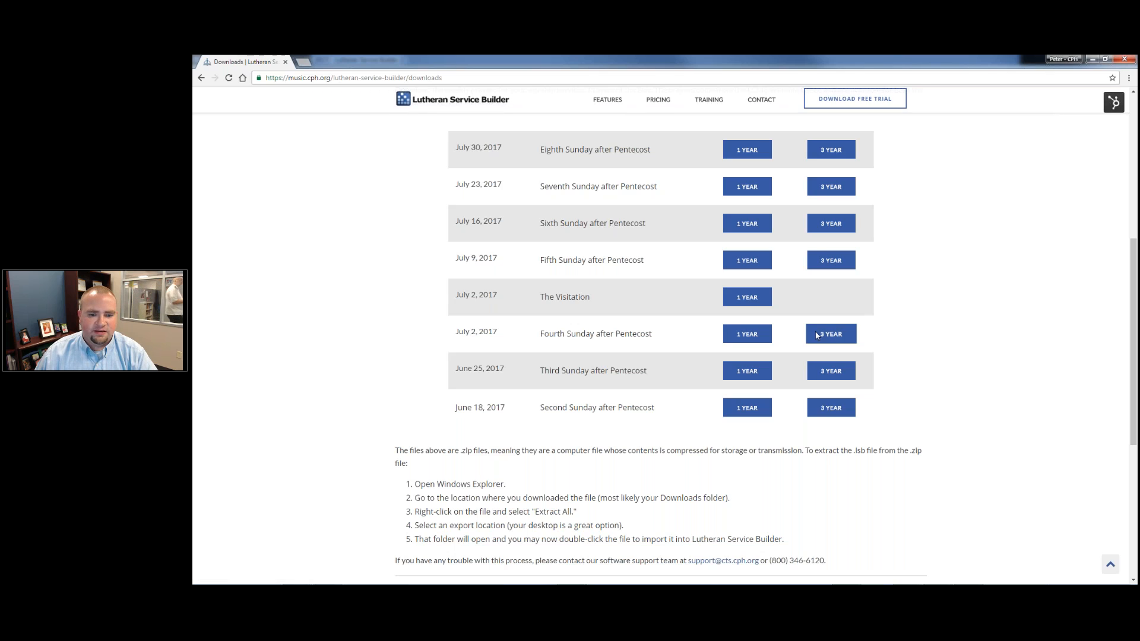
pyautogui.click(837, 336)
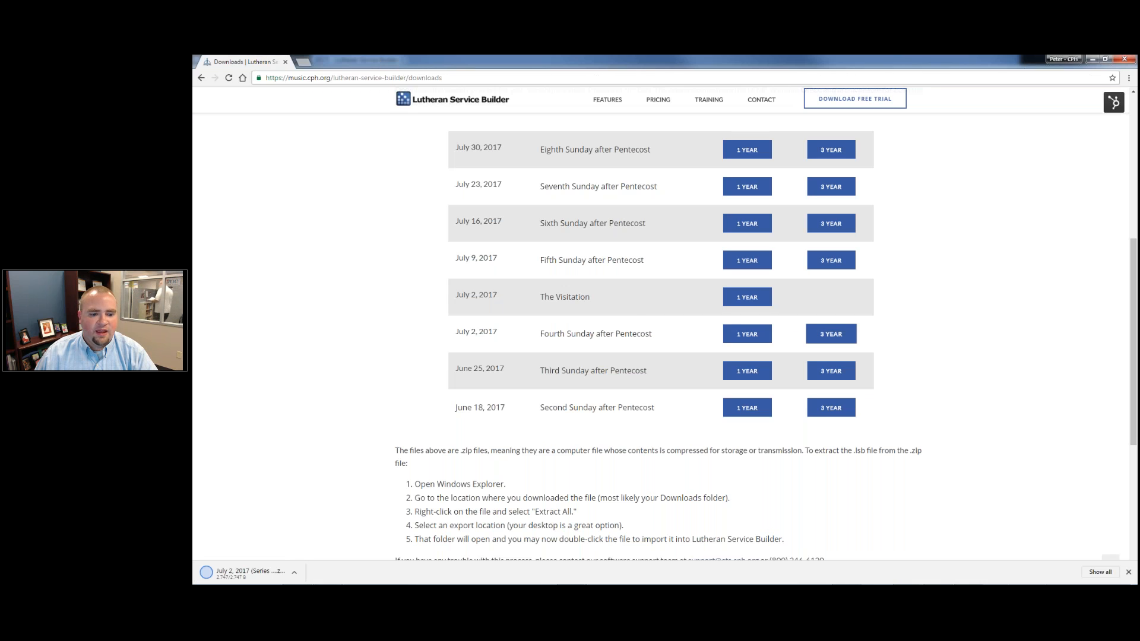
# - Open the downloaded zip, enlarge its file list and select the July 2, 2017 (Series A) migration file
pyautogui.click(247, 570)
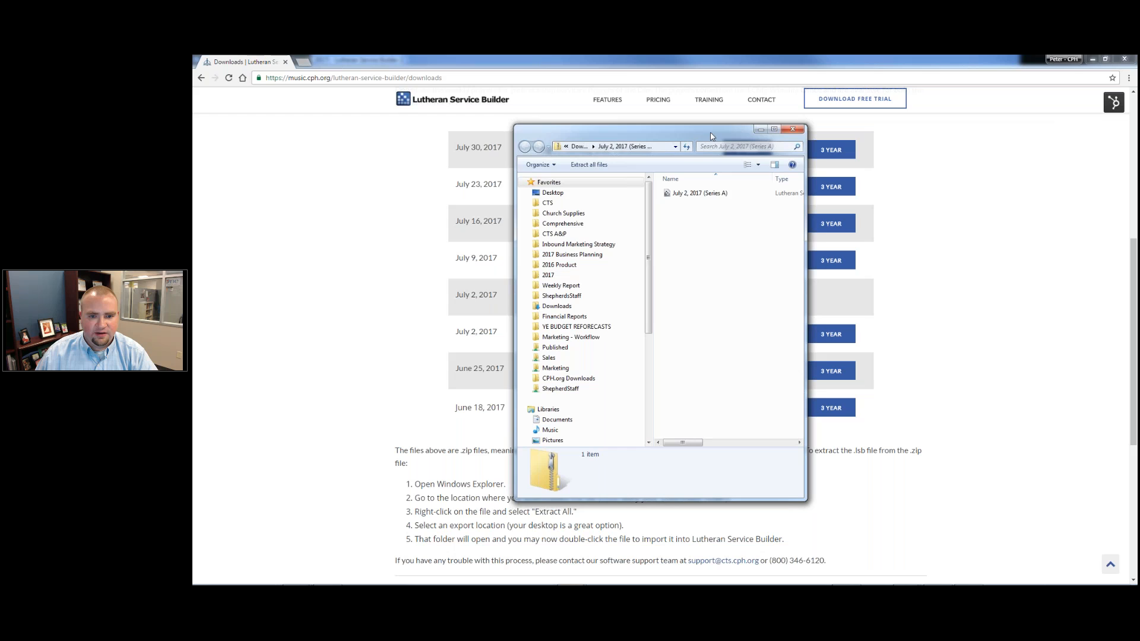
pyautogui.moveTo(710, 137); pyautogui.dragTo(698, 131)
pyautogui.moveTo(639, 230); pyautogui.dragTo(533, 233)
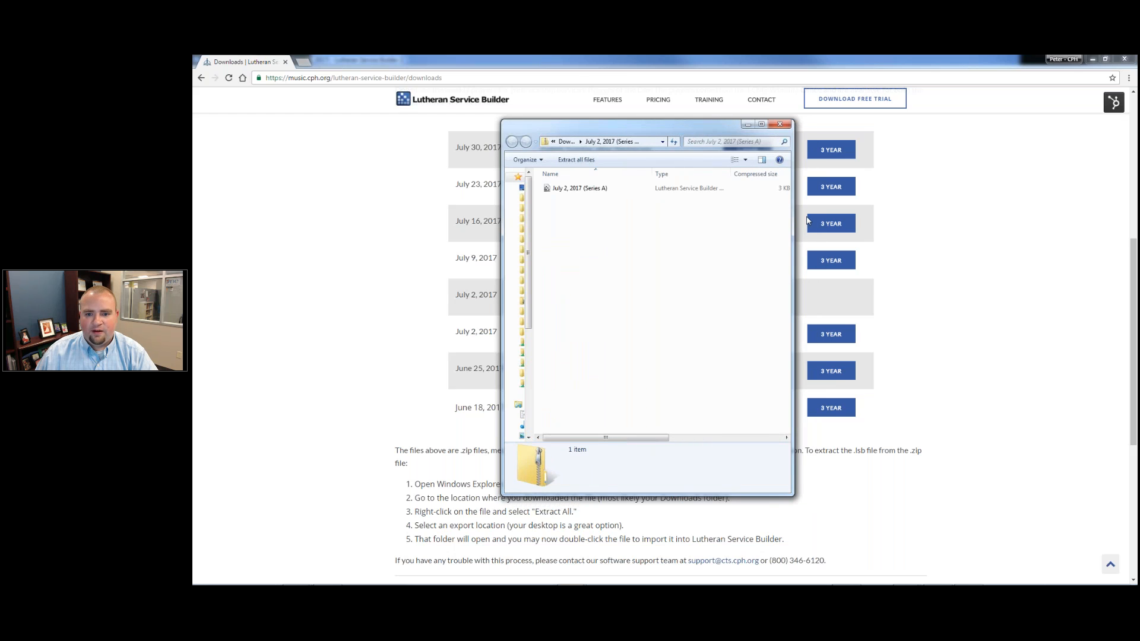
pyautogui.moveTo(793, 217); pyautogui.dragTo(828, 217)
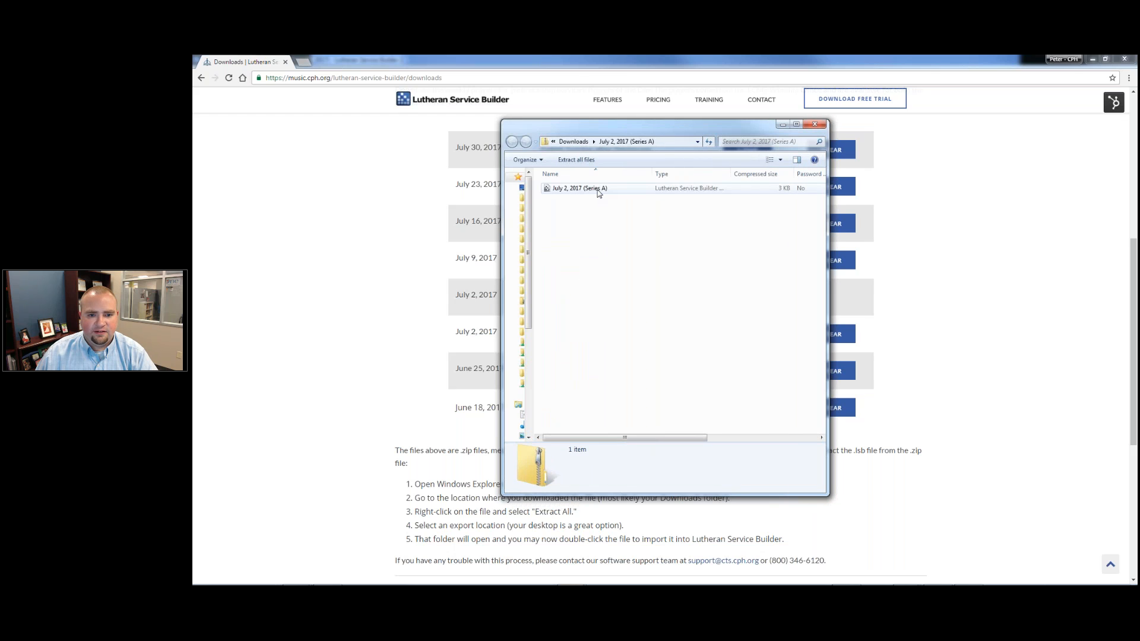
pyautogui.click(598, 192)
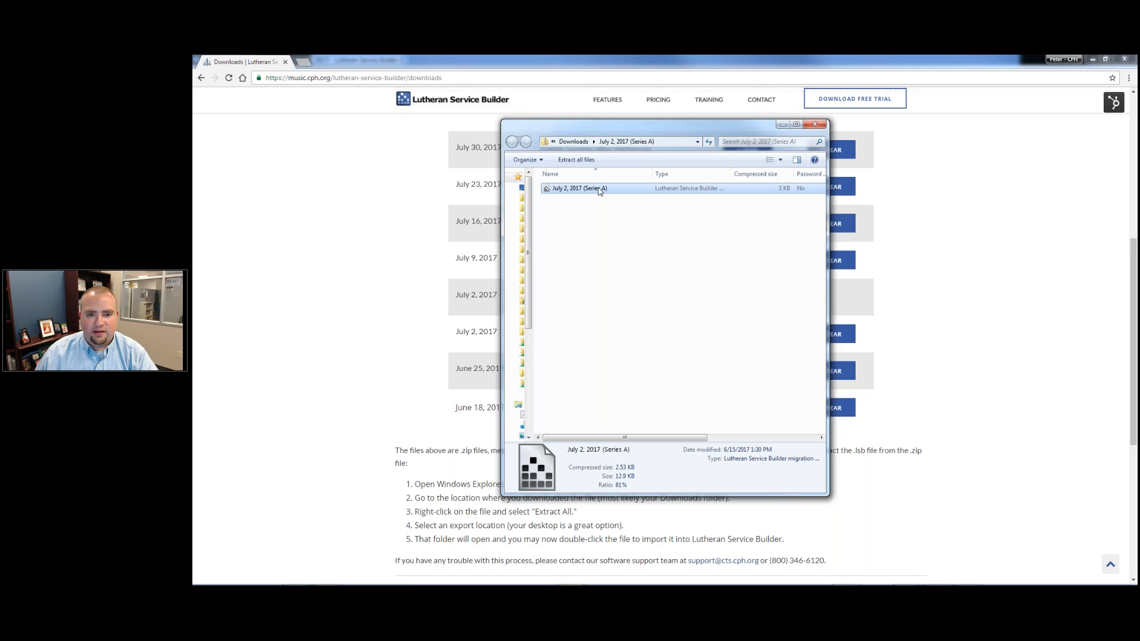
# - Switch back to Lutheran Service Builder and assign the custom element July 2, 2017 (Series A) to the Prayer of the Church
pyautogui.moveTo(849, 580)
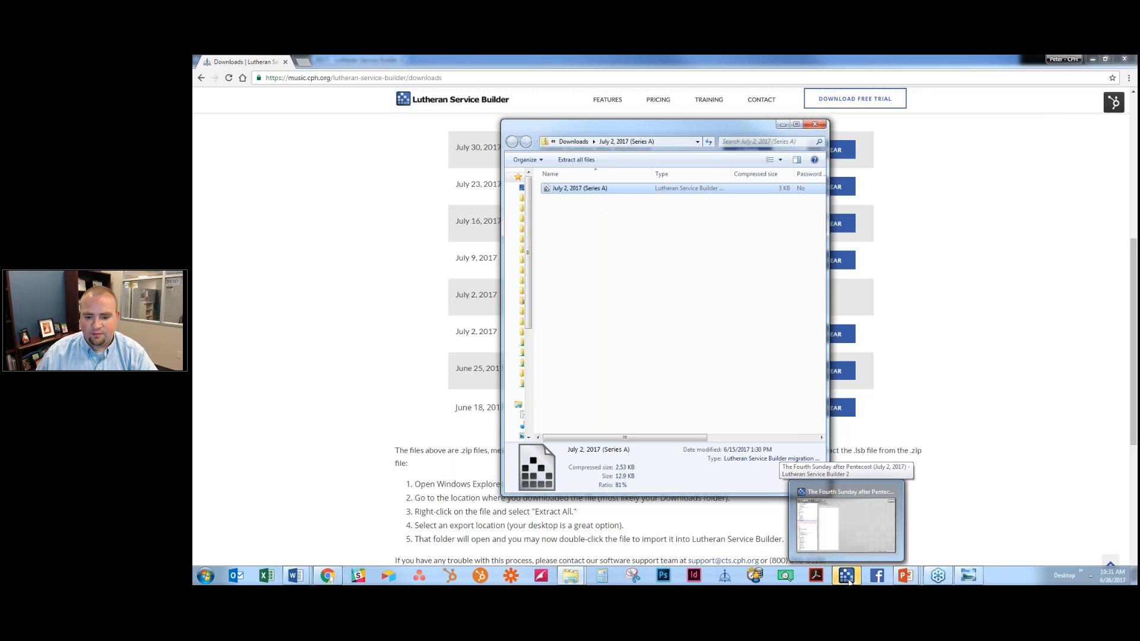
pyautogui.click(849, 581)
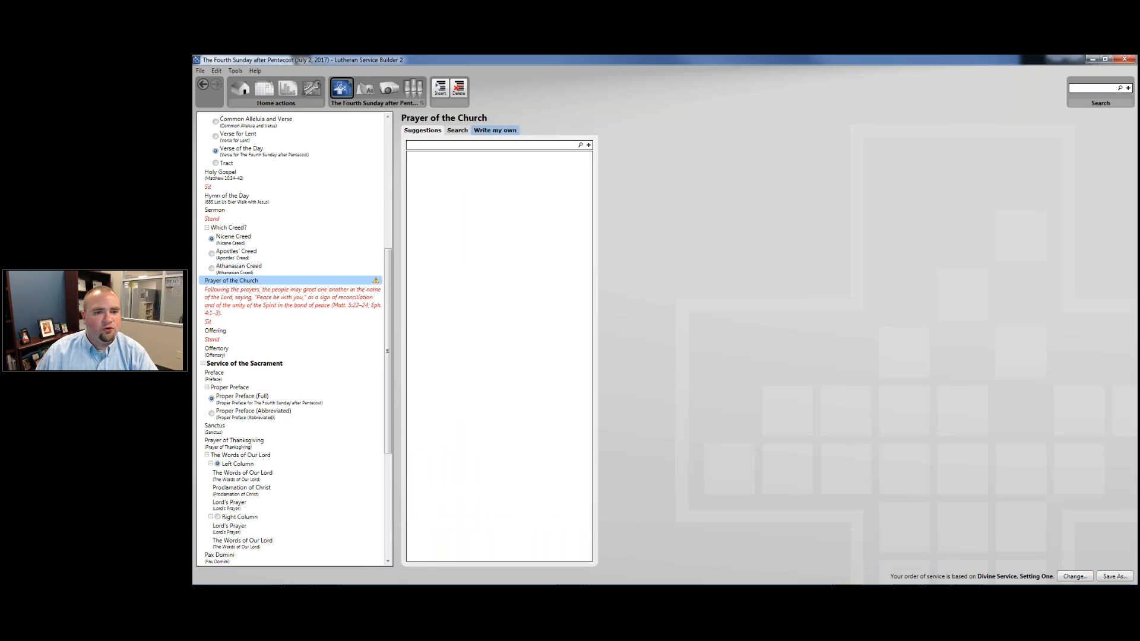
pyautogui.click(497, 131)
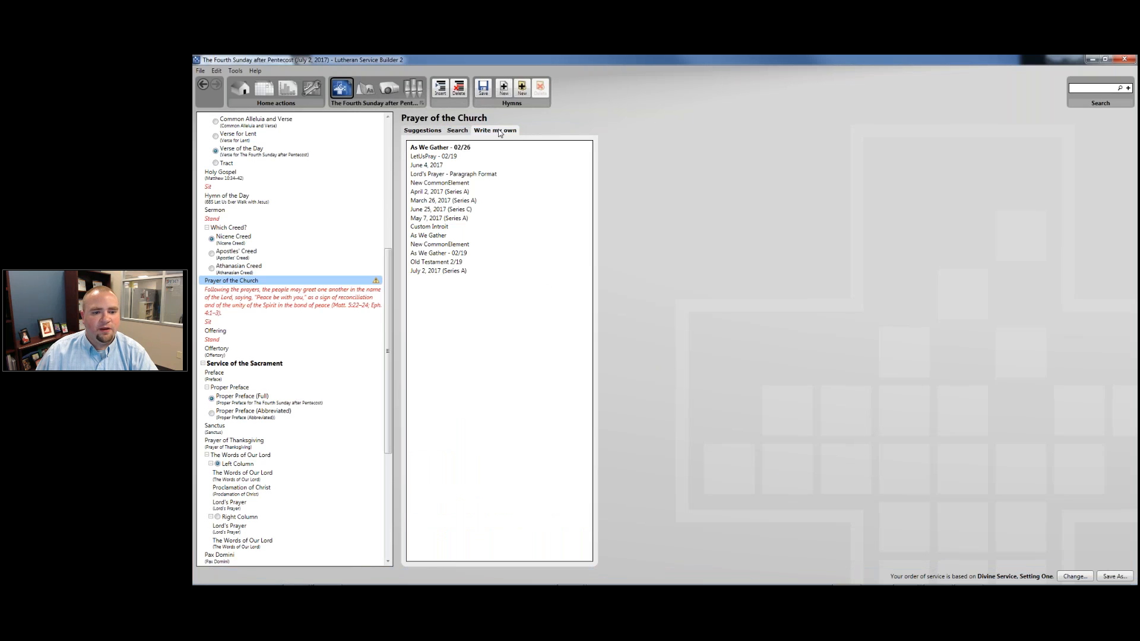
pyautogui.click(445, 272)
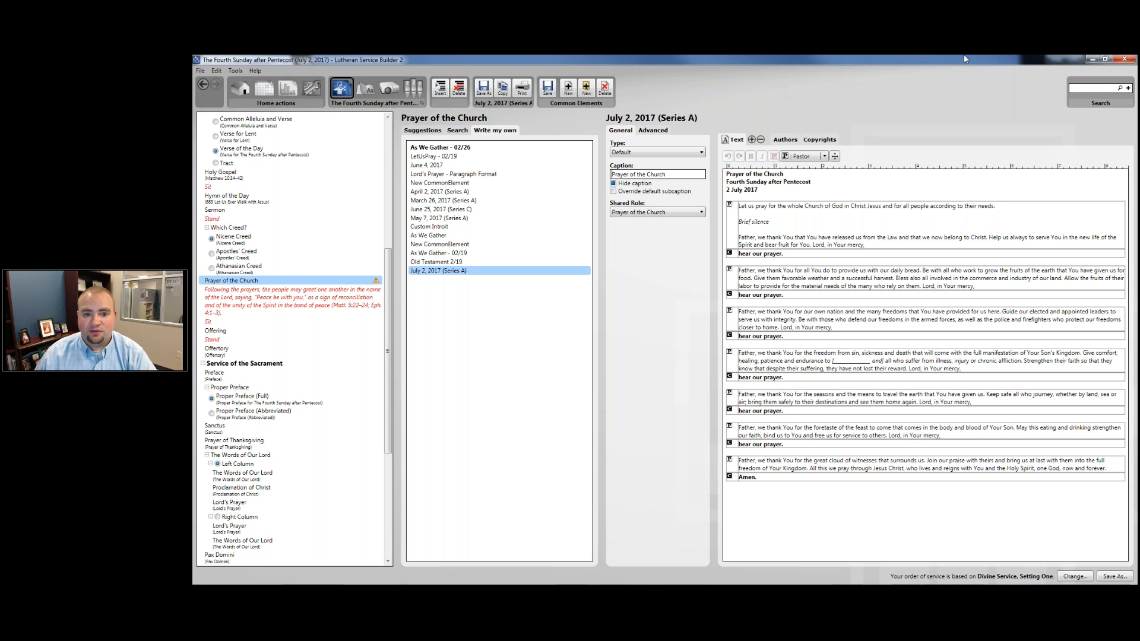
pyautogui.click(438, 272)
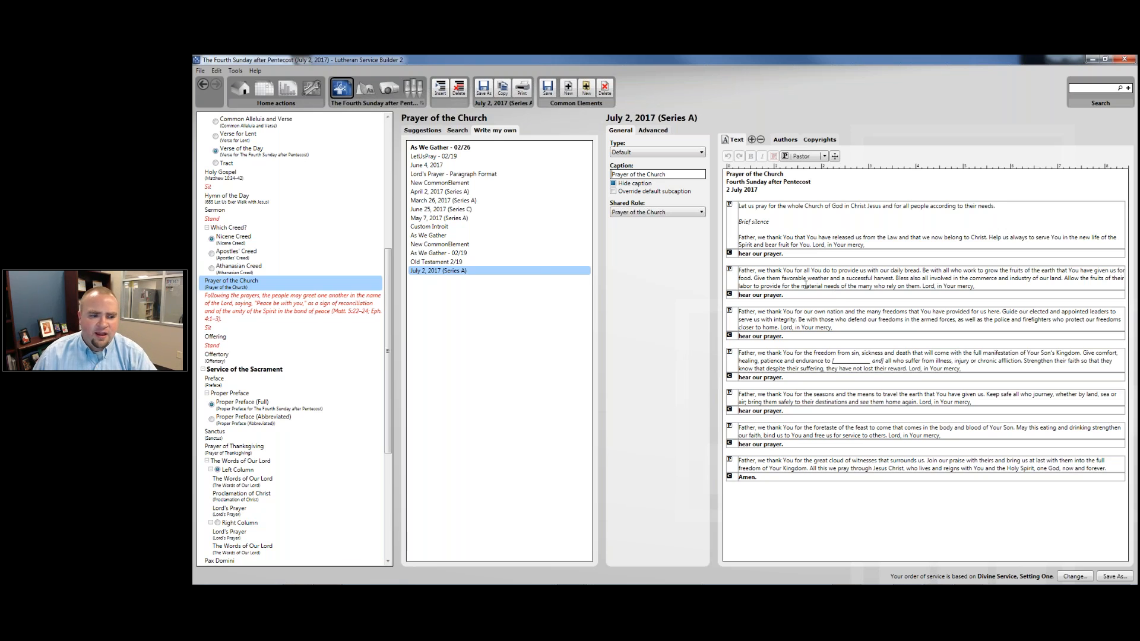
# - Review the rubrics after the Prayer of the Church, the Offering caption and the Offertory with its suggested alternatives
pyautogui.click(275, 299)
pyautogui.click(255, 328)
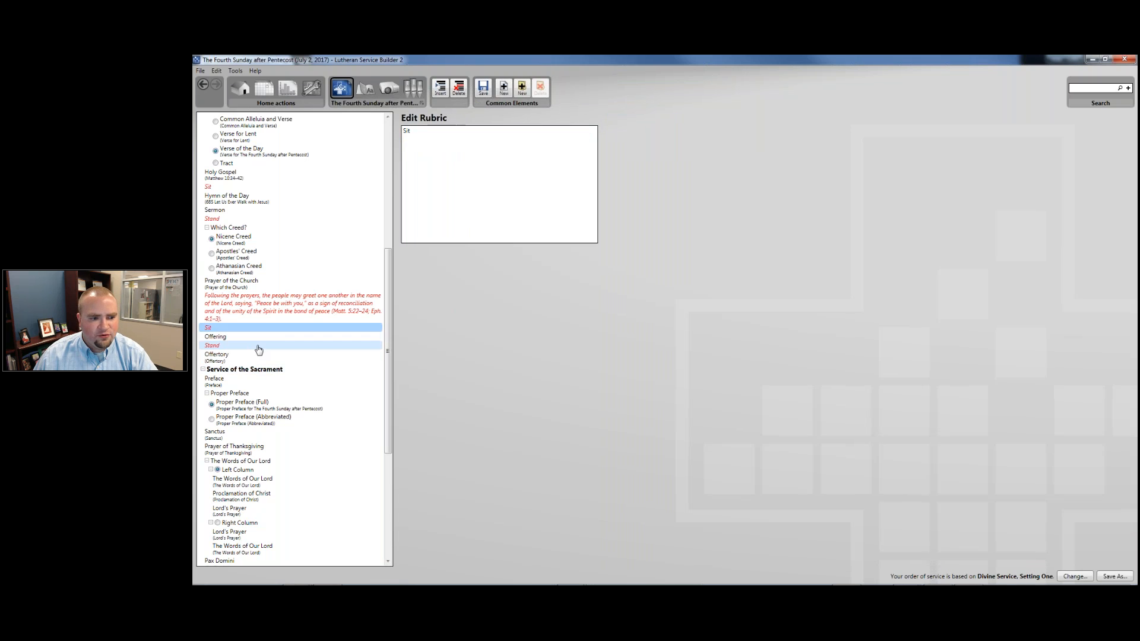
pyautogui.click(259, 337)
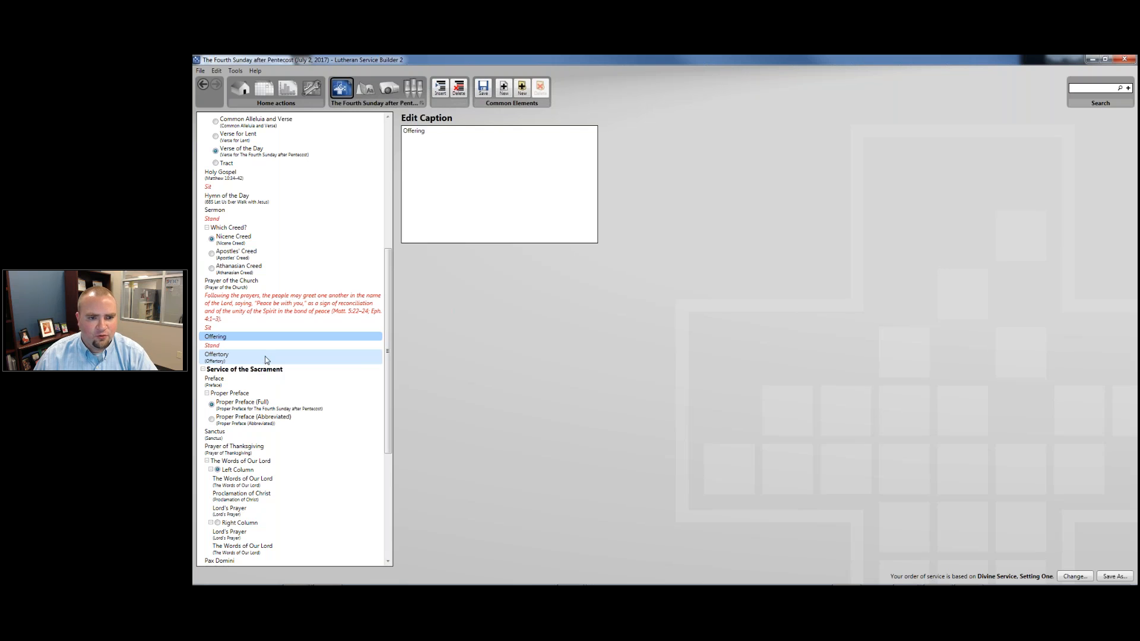
pyautogui.click(264, 360)
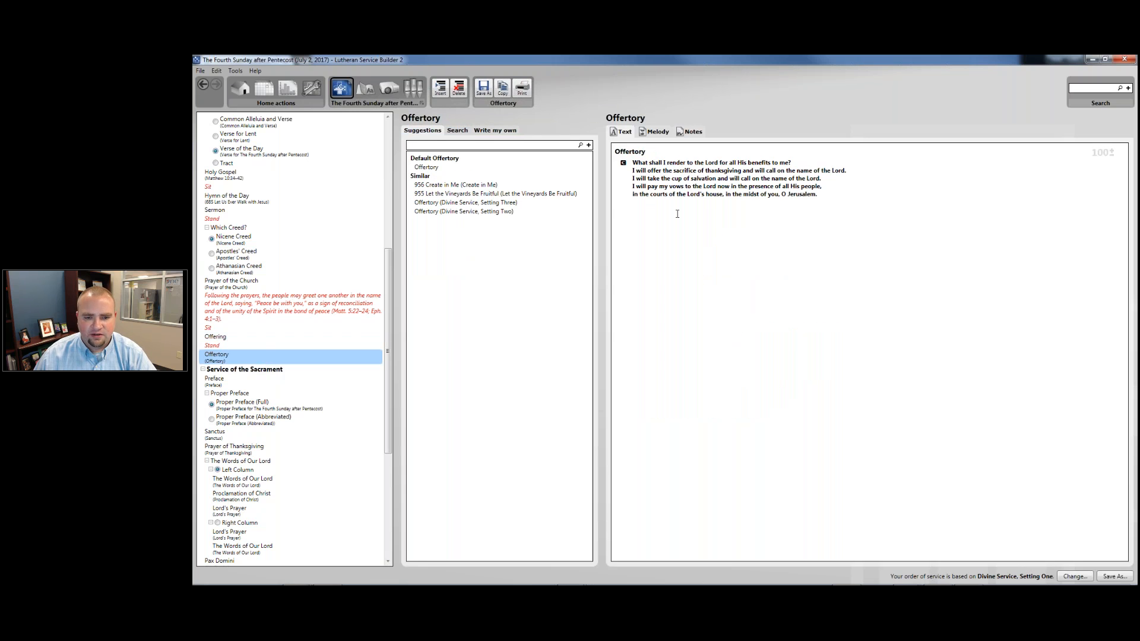
pyautogui.scroll(-3, 368, 325)
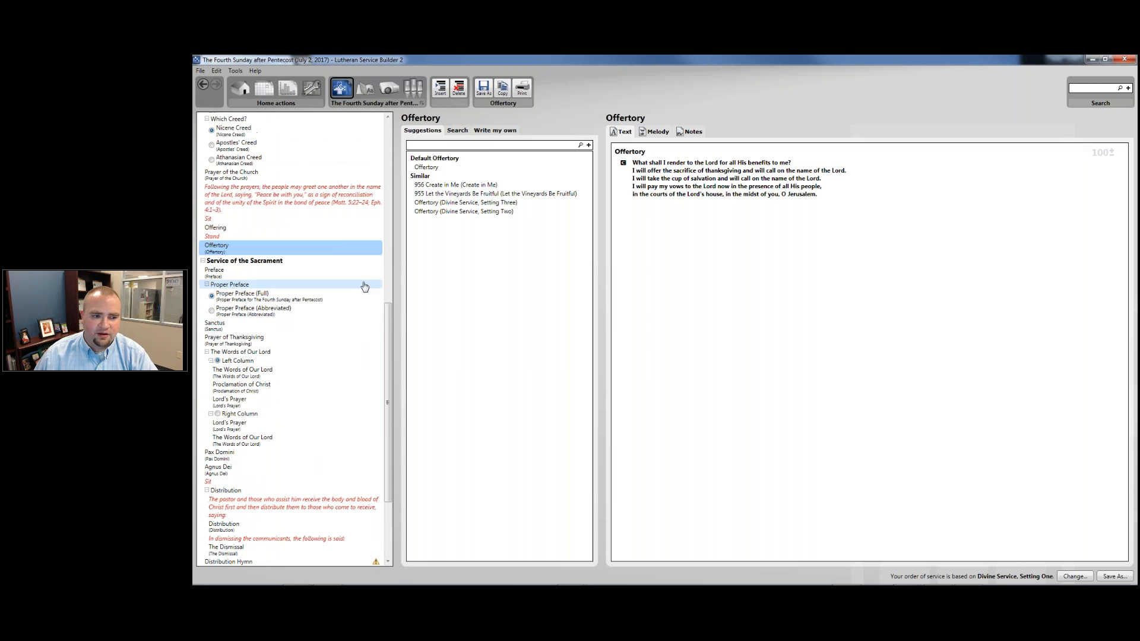
# - Review the Preface, the full Proper Preface, the Sanctus with its suggested alternatives and the Prayer of Thanksgiving
pyautogui.click(276, 269)
pyautogui.scroll(-3, 285, 255)
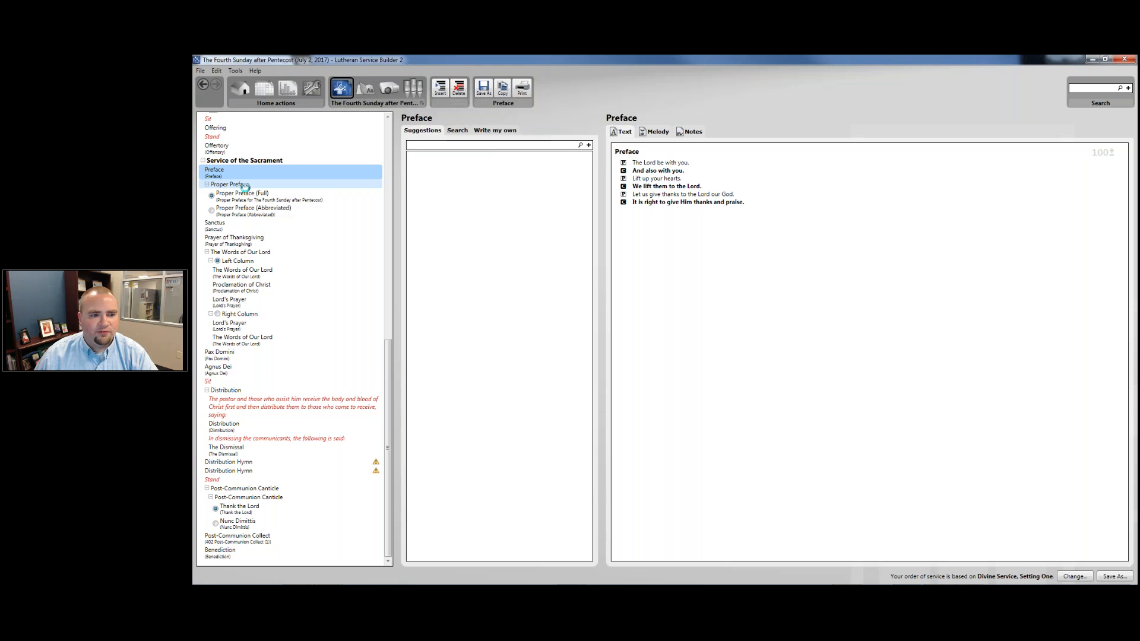
pyautogui.click(309, 198)
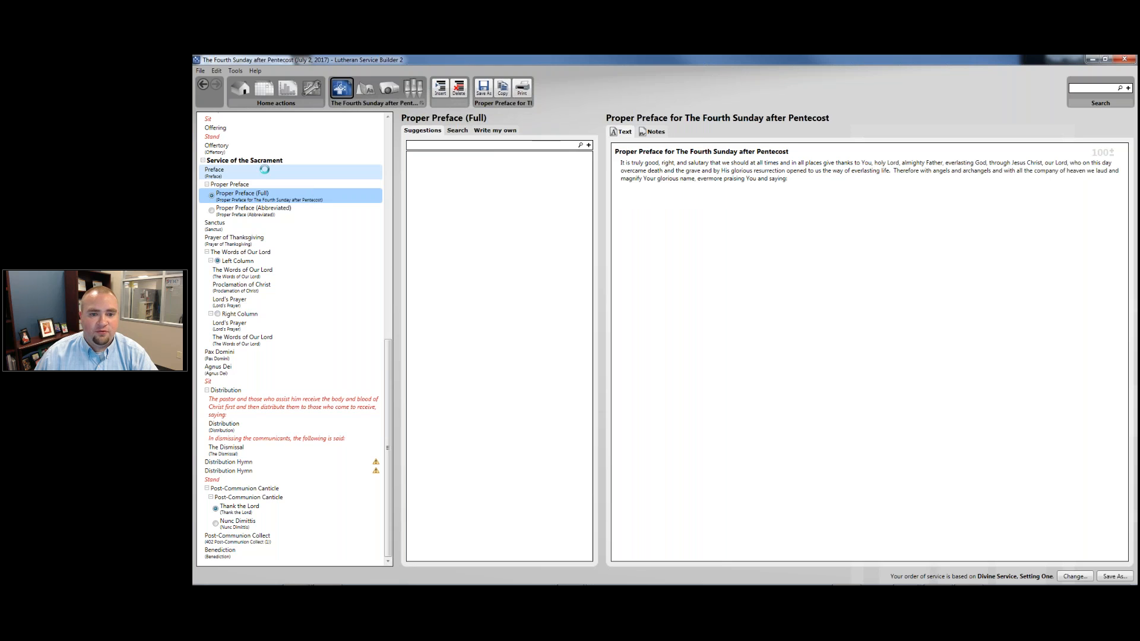
pyautogui.click(265, 228)
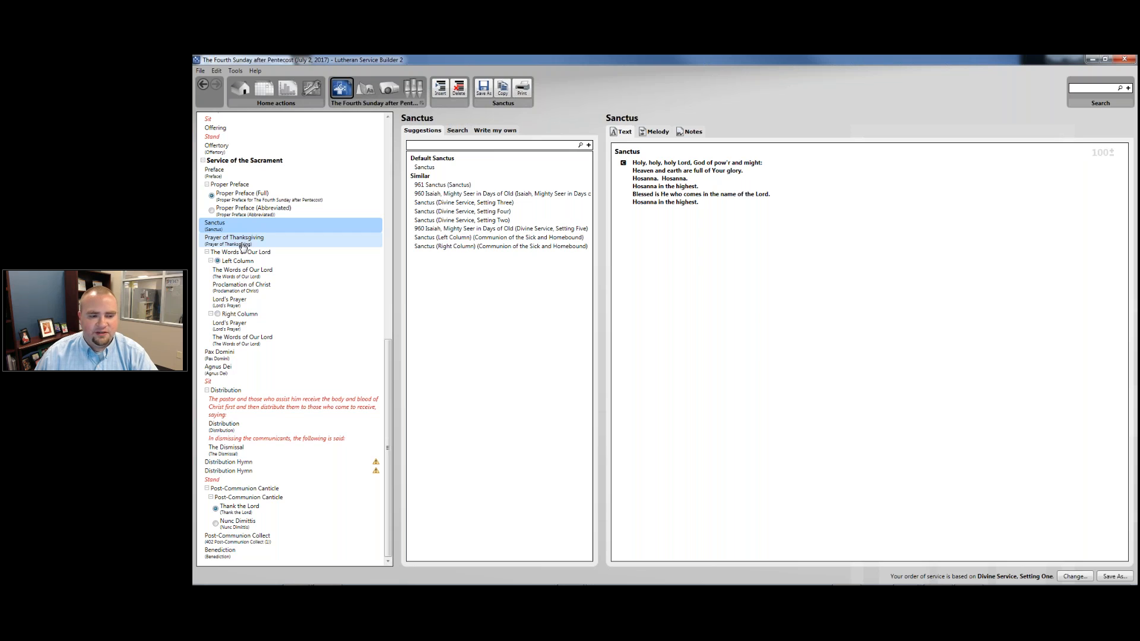
pyautogui.click(243, 246)
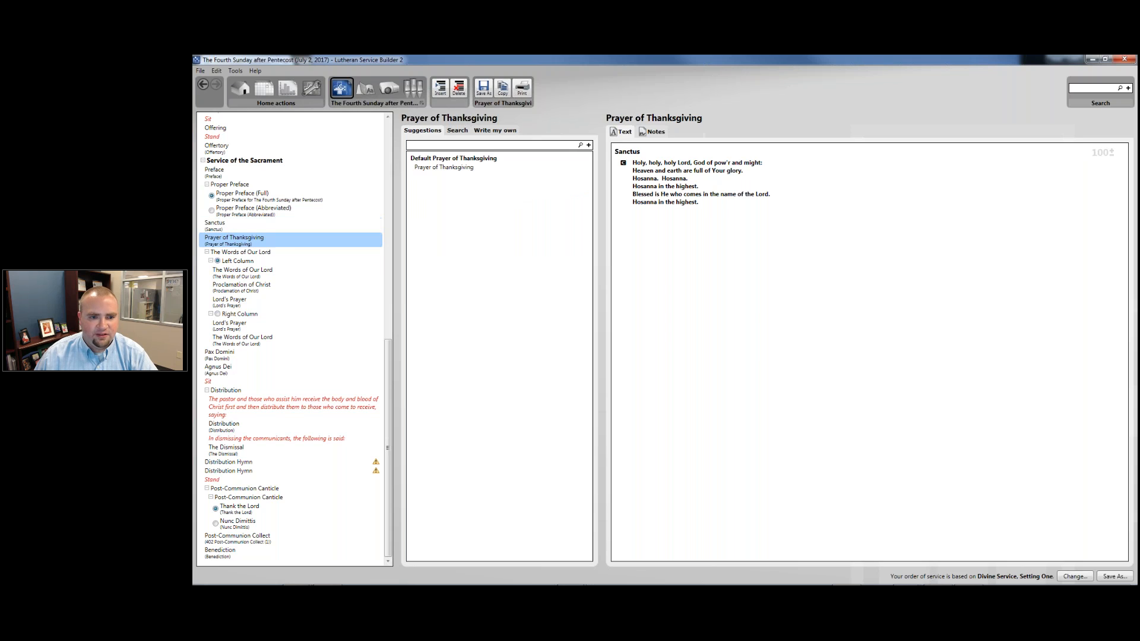
# - Choose the Right Column option for The Words of Our Lord
pyautogui.click(280, 252)
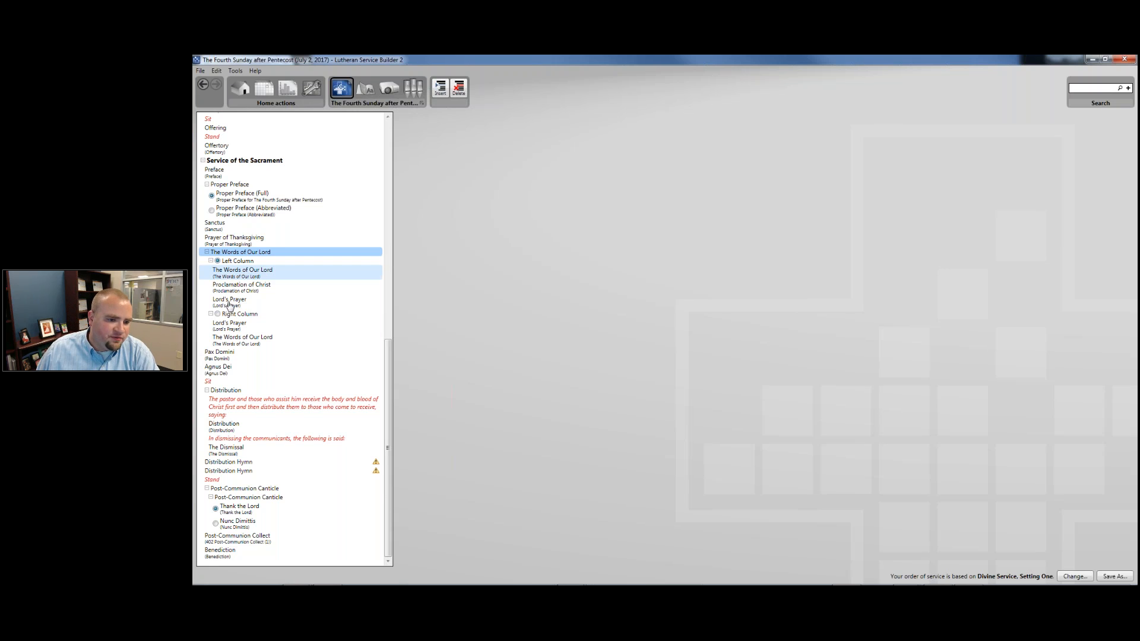
pyautogui.click(261, 315)
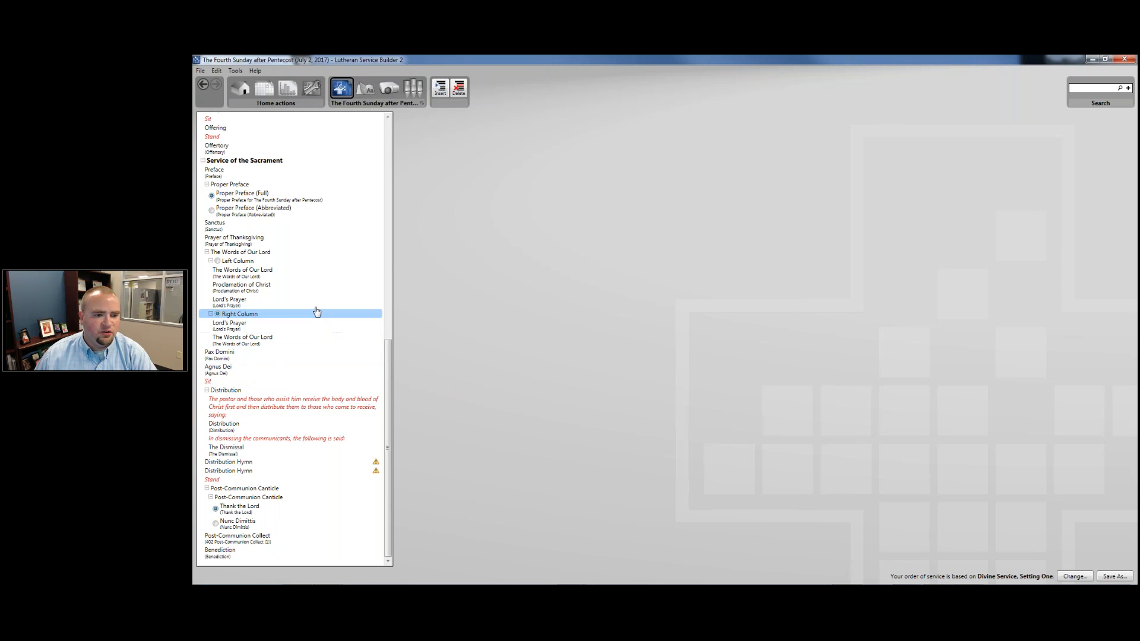
# - Review the Pax Domini and Agnus Dei with their suggested alternatives, and the Distribution text
pyautogui.click(261, 354)
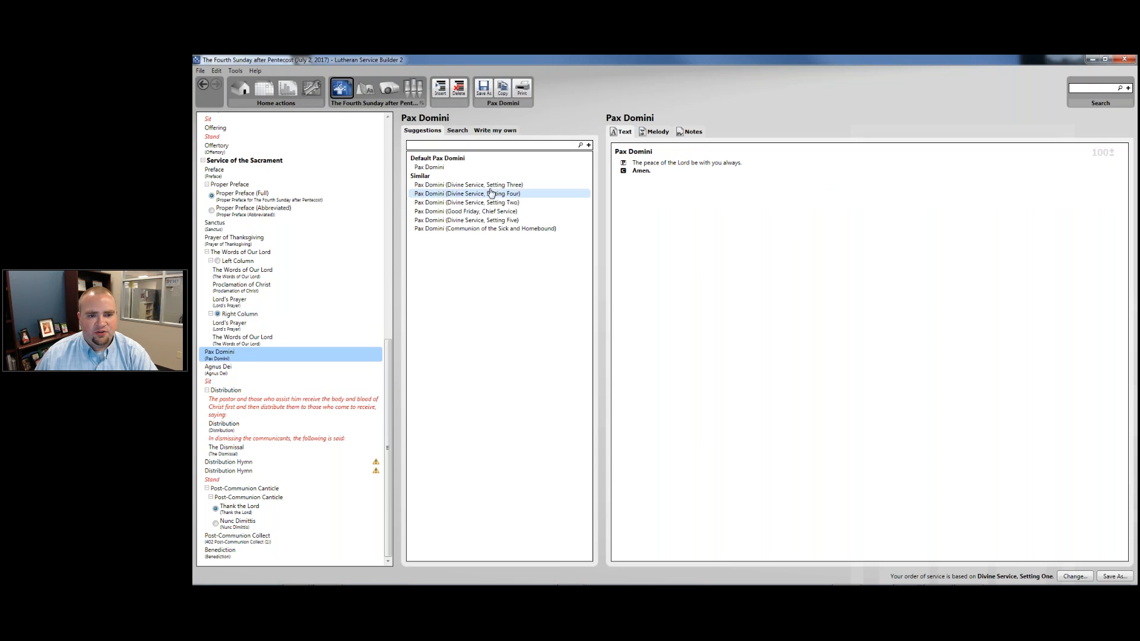
pyautogui.click(272, 376)
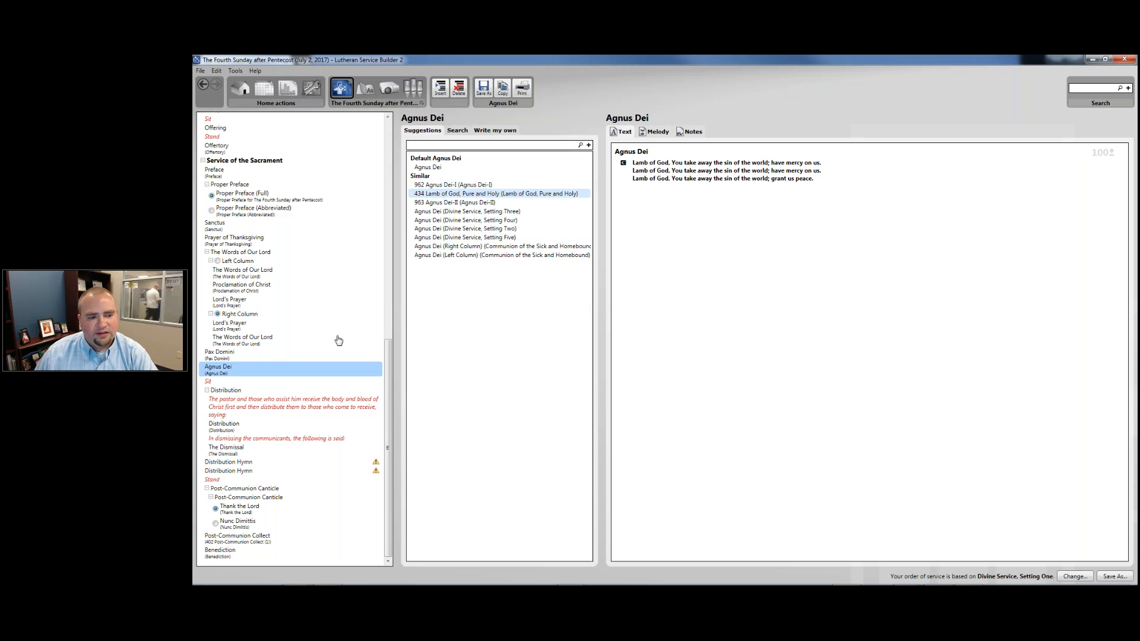
pyautogui.click(237, 396)
pyautogui.moveTo(243, 423)
pyautogui.mouseDown()
pyautogui.moveTo(257, 433)
pyautogui.moveTo(242, 430)
pyautogui.mouseUp()
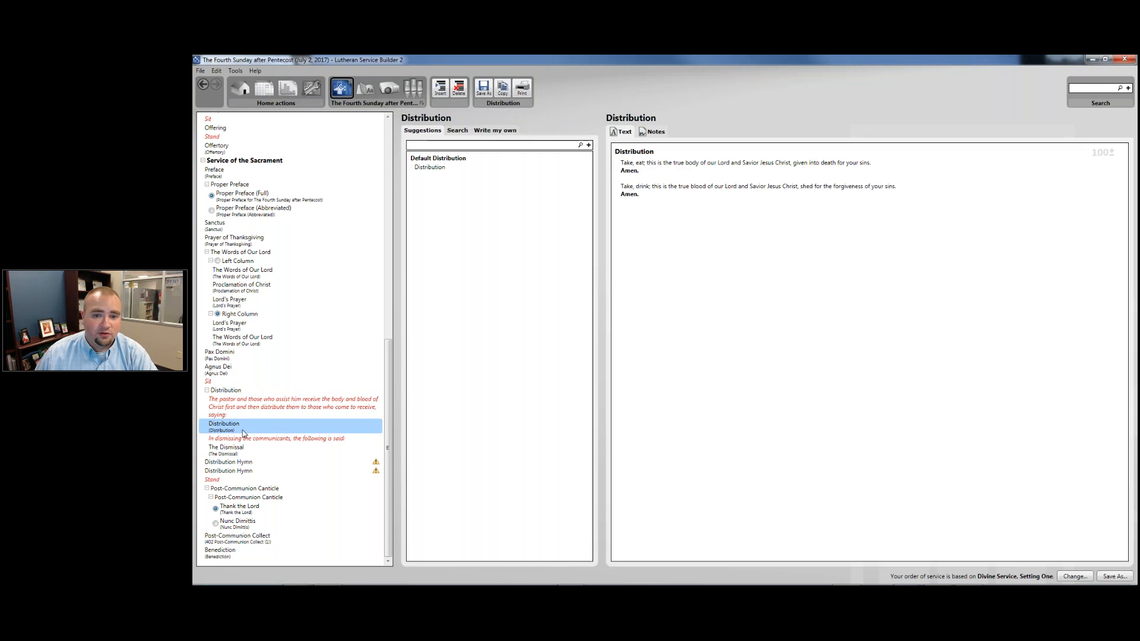
# - Check the melody of hymn 851 Lord of Glory, You Have Bought Us and assign it to the first Distribution Hymn
pyautogui.click(254, 464)
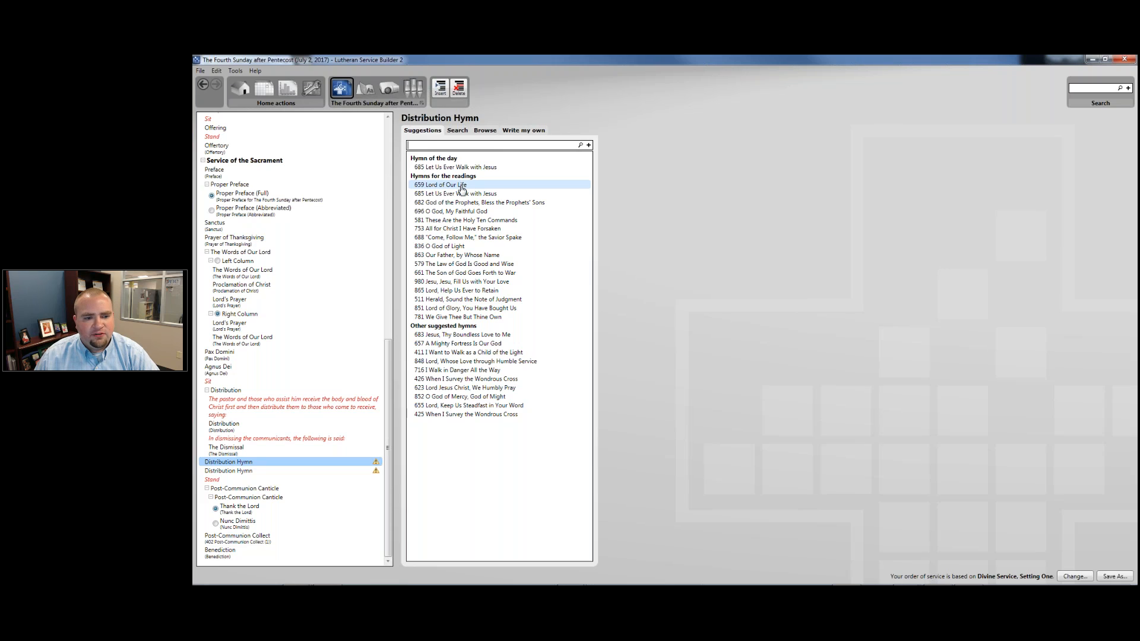
pyautogui.click(454, 311)
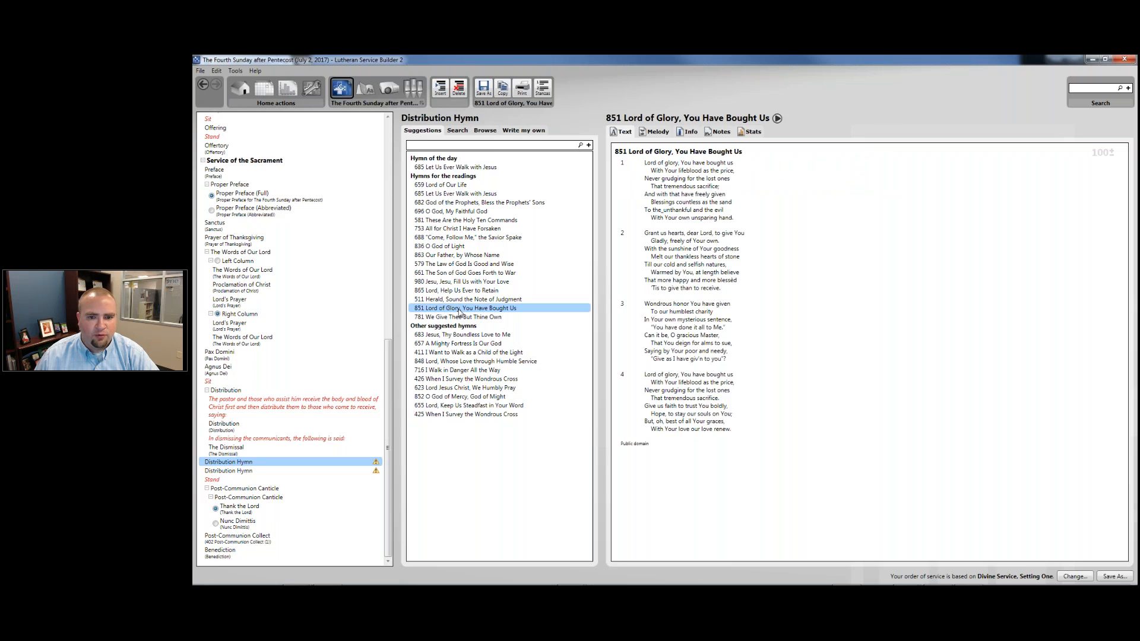
pyautogui.click(654, 133)
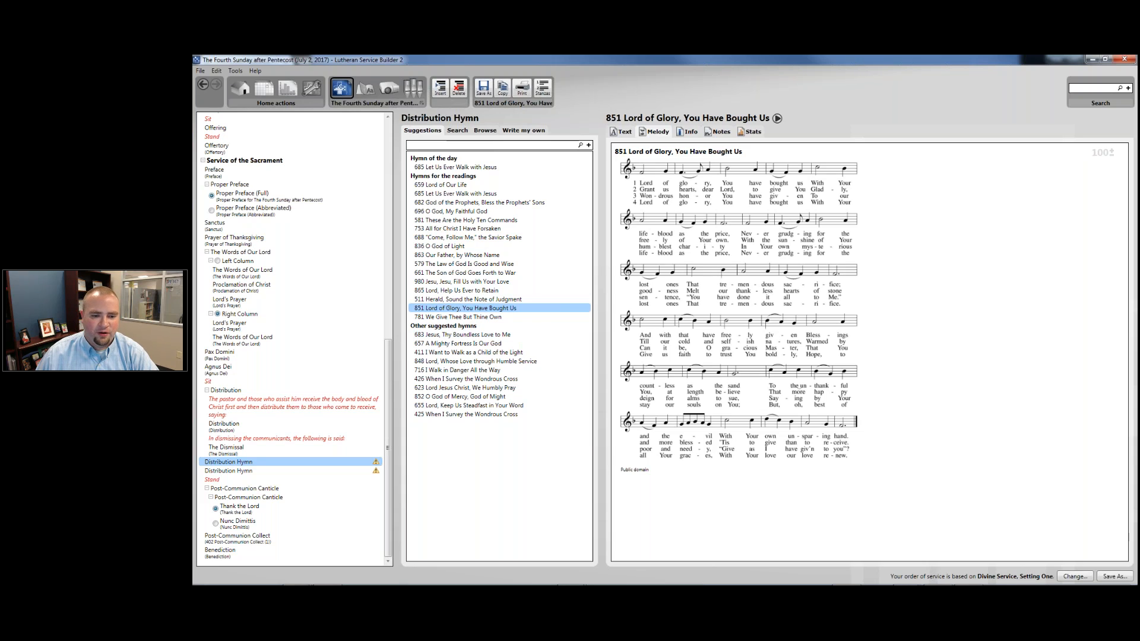
pyautogui.moveTo(450, 310); pyautogui.dragTo(237, 464)
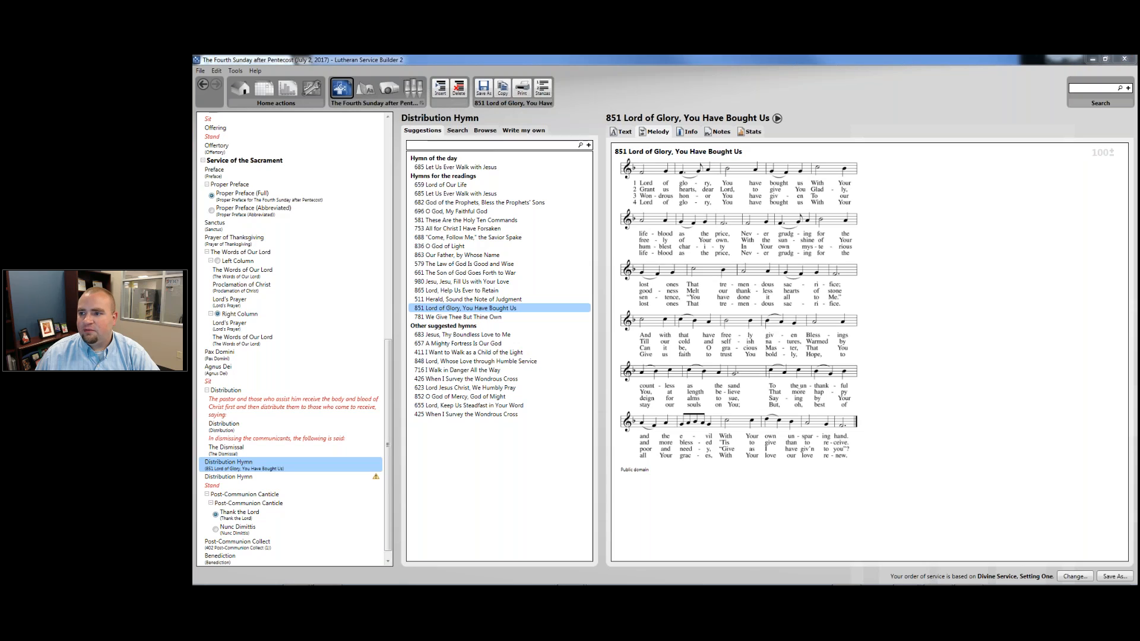
# - Search the Distribution Hymn options with the query topic:"The Lord's Supper"
pyautogui.click(479, 146)
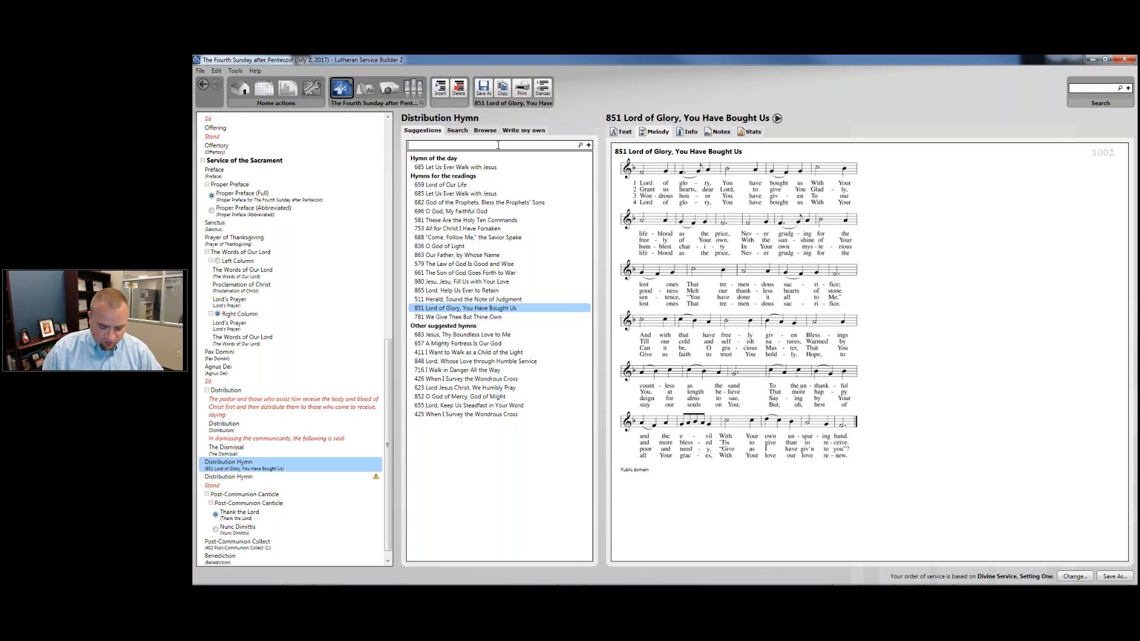
pyautogui.write('topic:"')
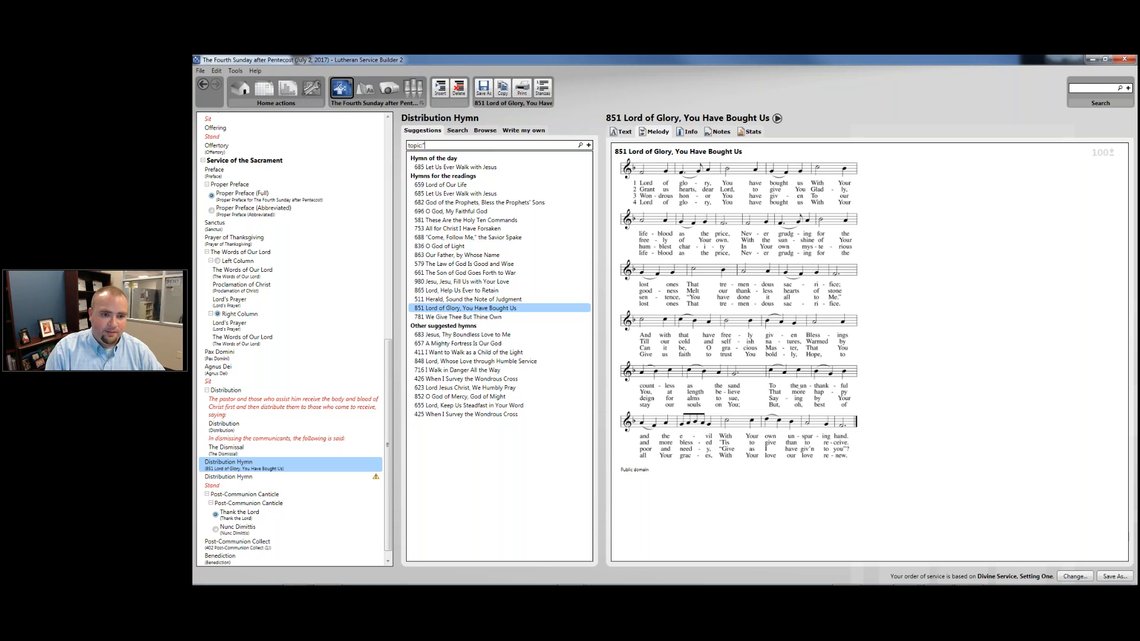
pyautogui.write("The Lords' Supper")
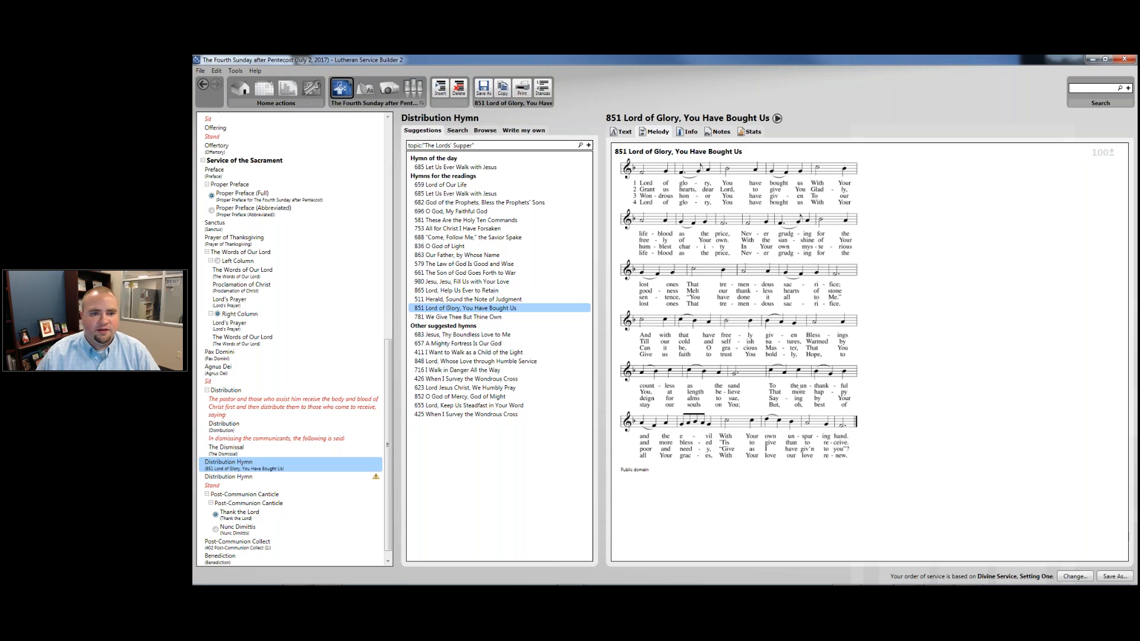
pyautogui.write('"')
pyautogui.press('Return')
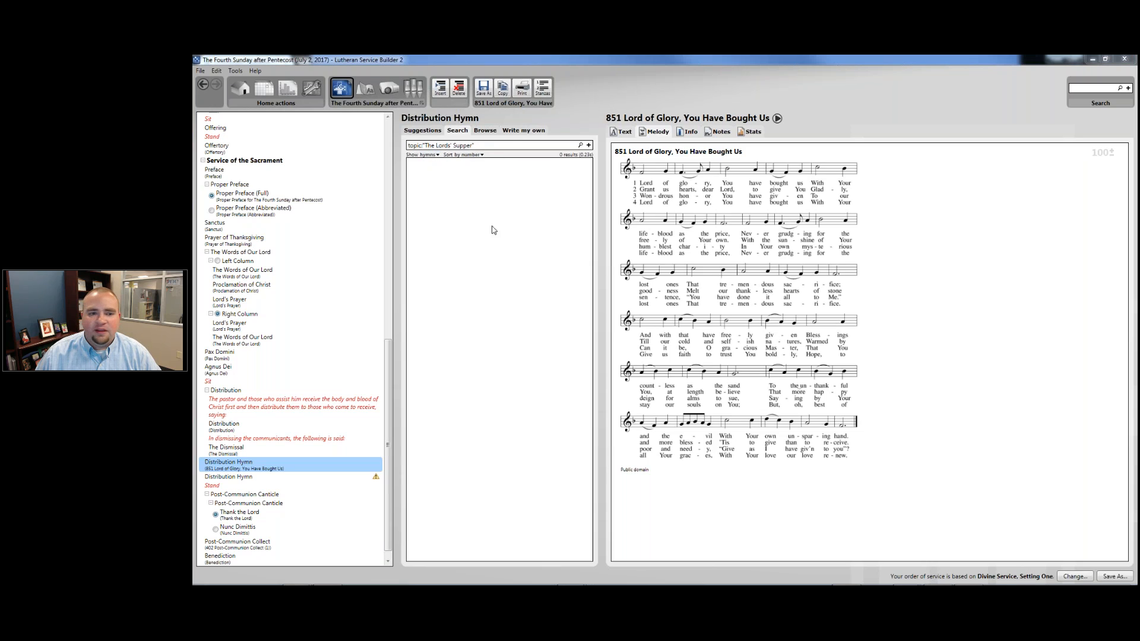
pyautogui.click(507, 145)
pyautogui.hotkey('ctrl', 'a')
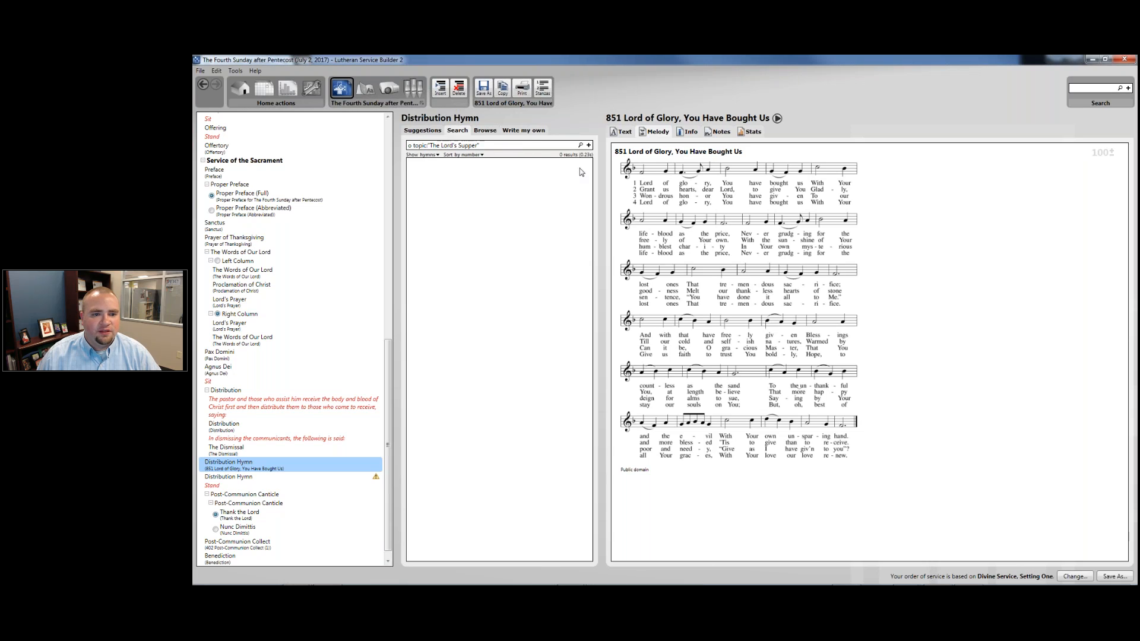
pyautogui.write('topic:"The Lord\'s Supper"')
pyautogui.press('Return')
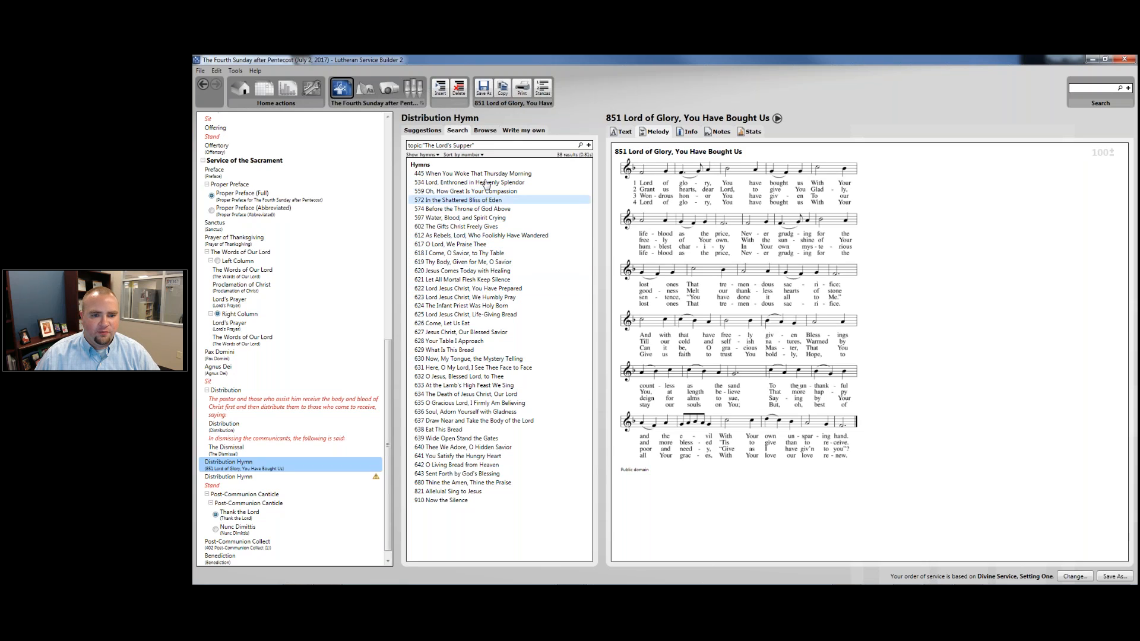
# - Try sorting the hymn search results by relevance and alphabetically, and restore the sorting by number
pyautogui.click(465, 155)
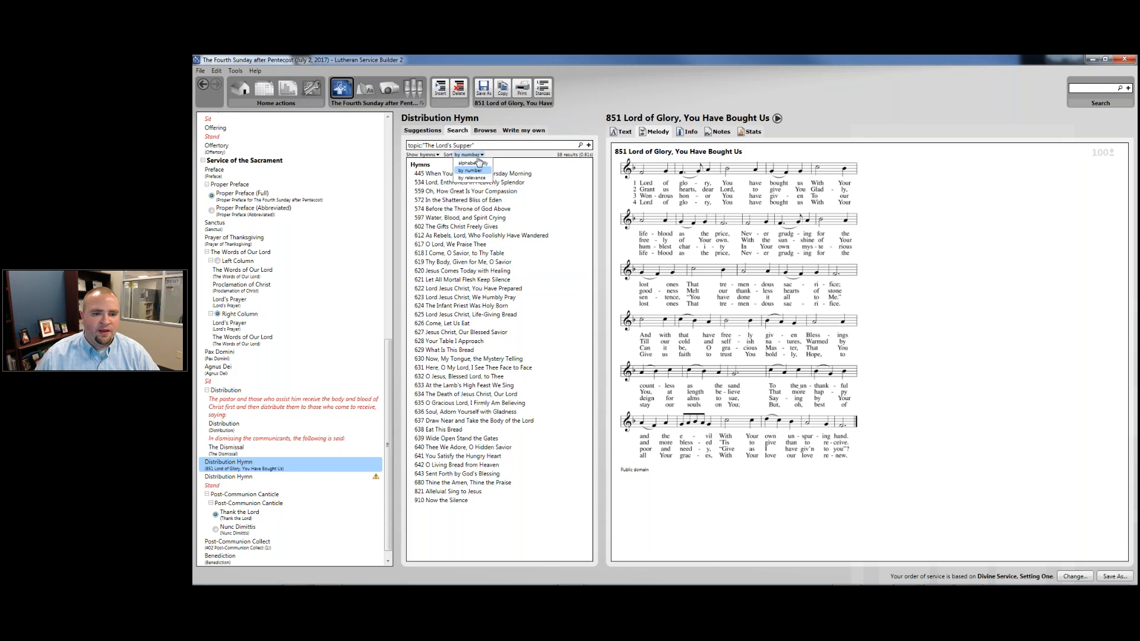
pyautogui.click(480, 178)
pyautogui.click(475, 155)
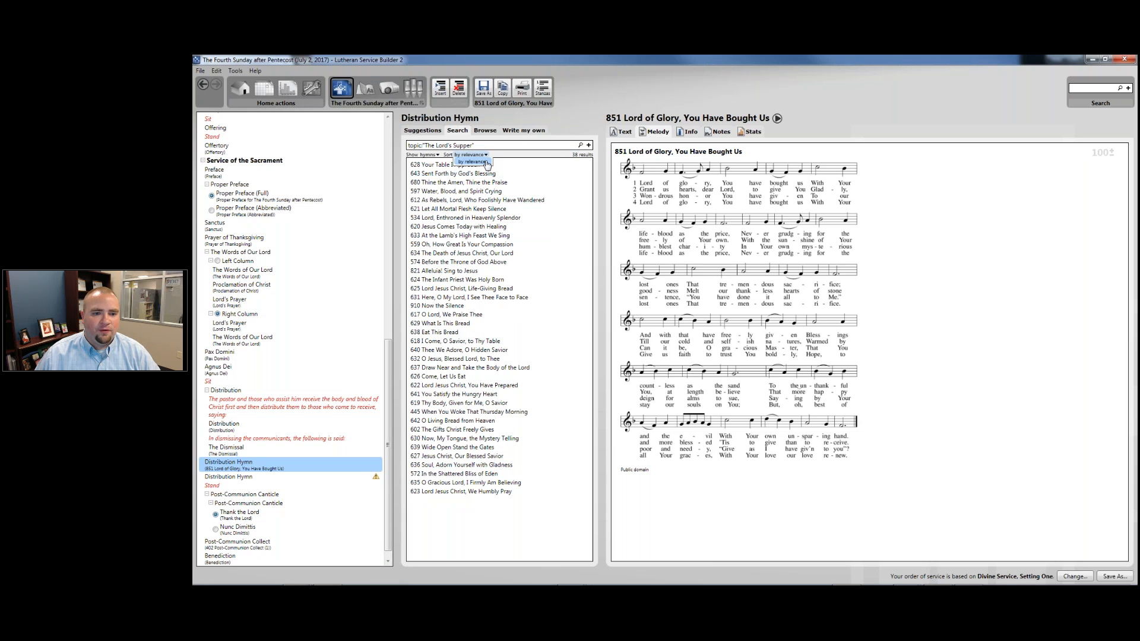
pyautogui.click(484, 163)
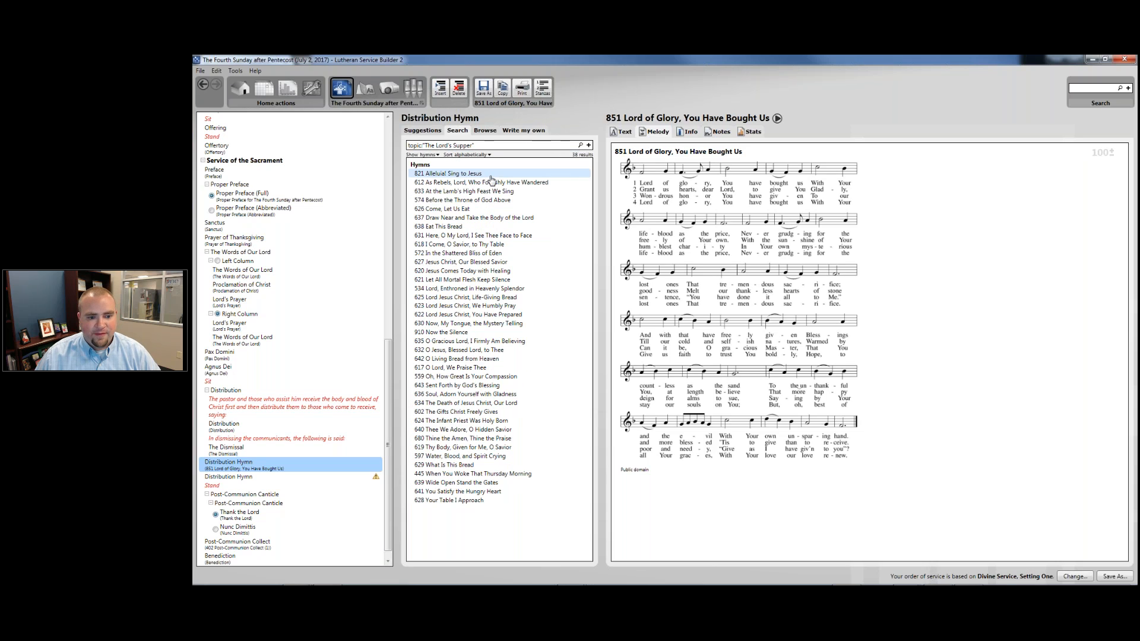
pyautogui.click(474, 154)
pyautogui.click(479, 172)
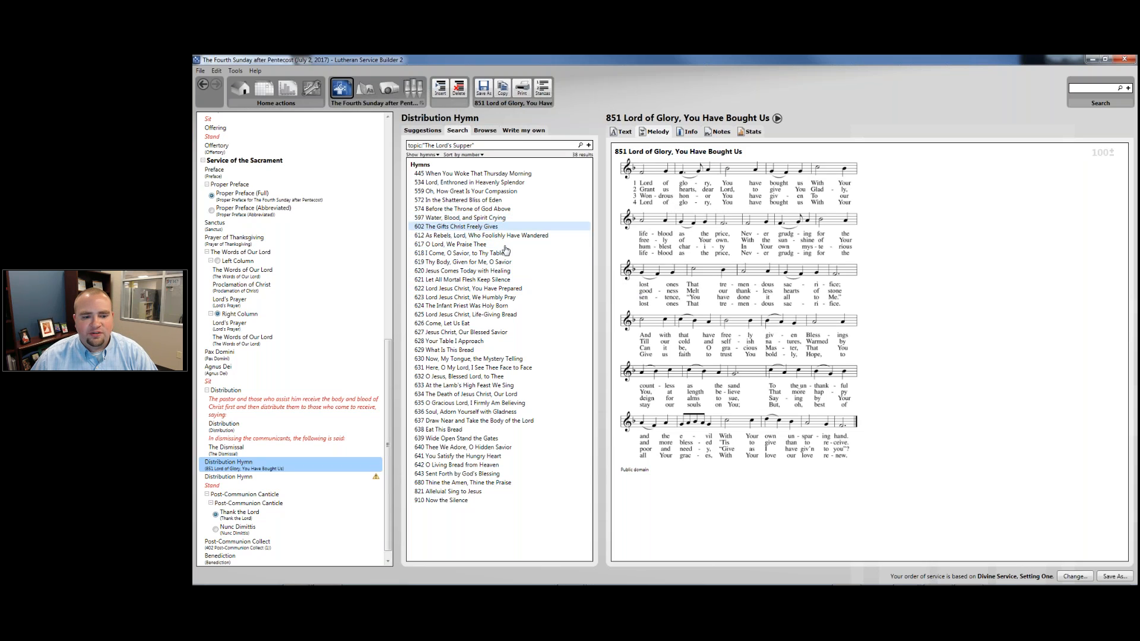
# - Check the information on hymn 625 Lord Jesus Christ, Life-Giving Bread and assign it to the second Distribution Hymn
pyautogui.click(451, 315)
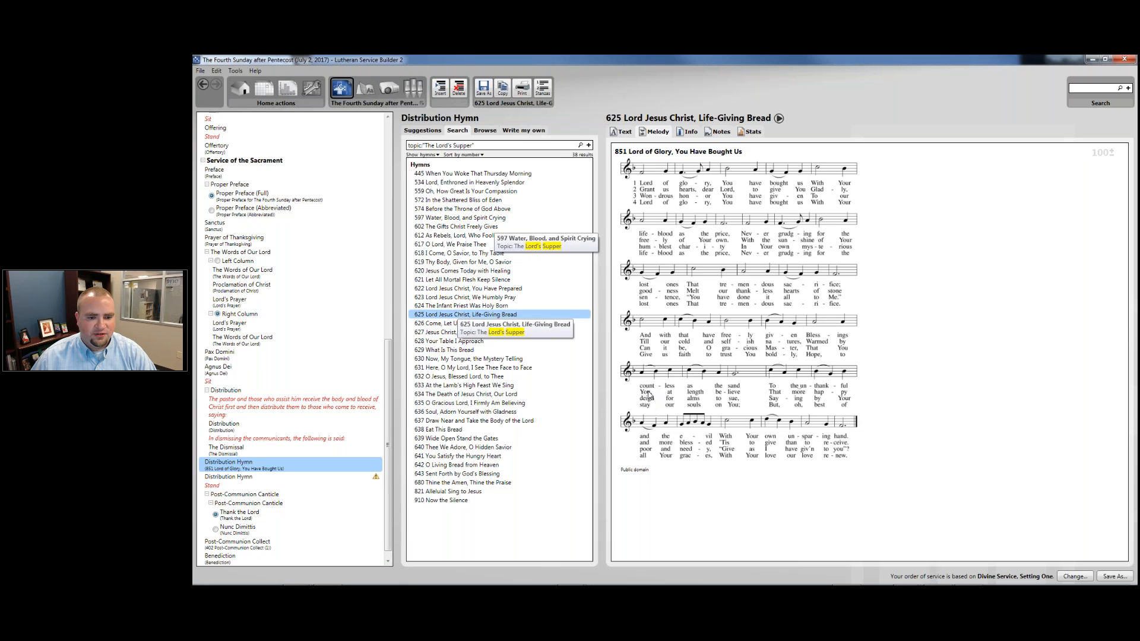
pyautogui.click(688, 135)
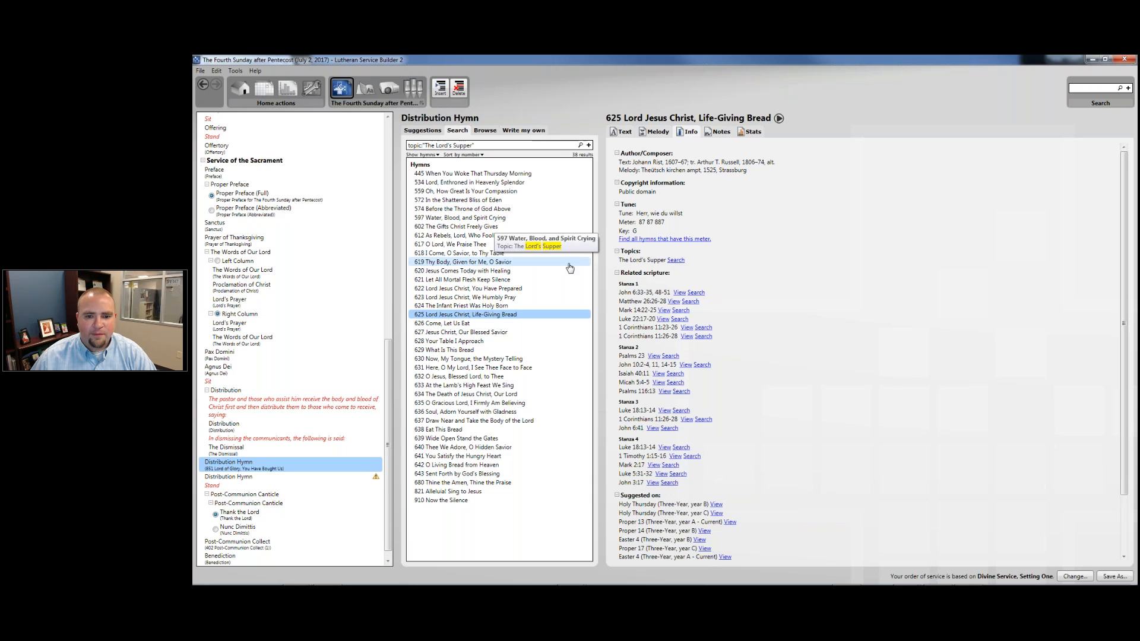
pyautogui.moveTo(435, 313); pyautogui.dragTo(238, 485)
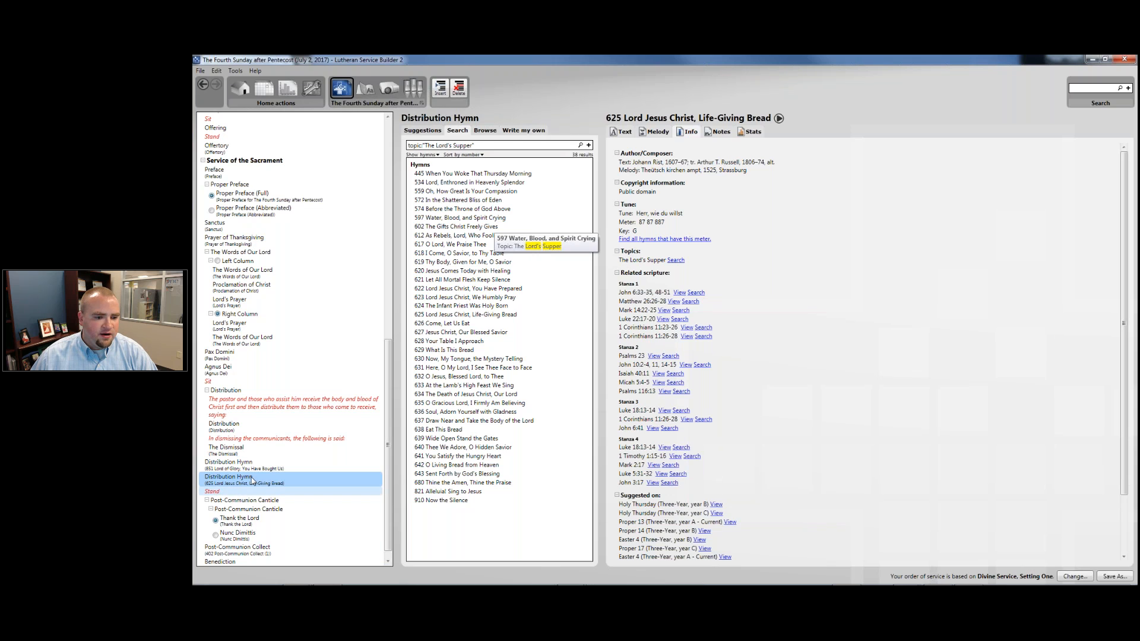
# - Review the Stand rubric, the Thank the Lord canticle and the Post-Communion Collect with its suggested alternatives
pyautogui.click(253, 491)
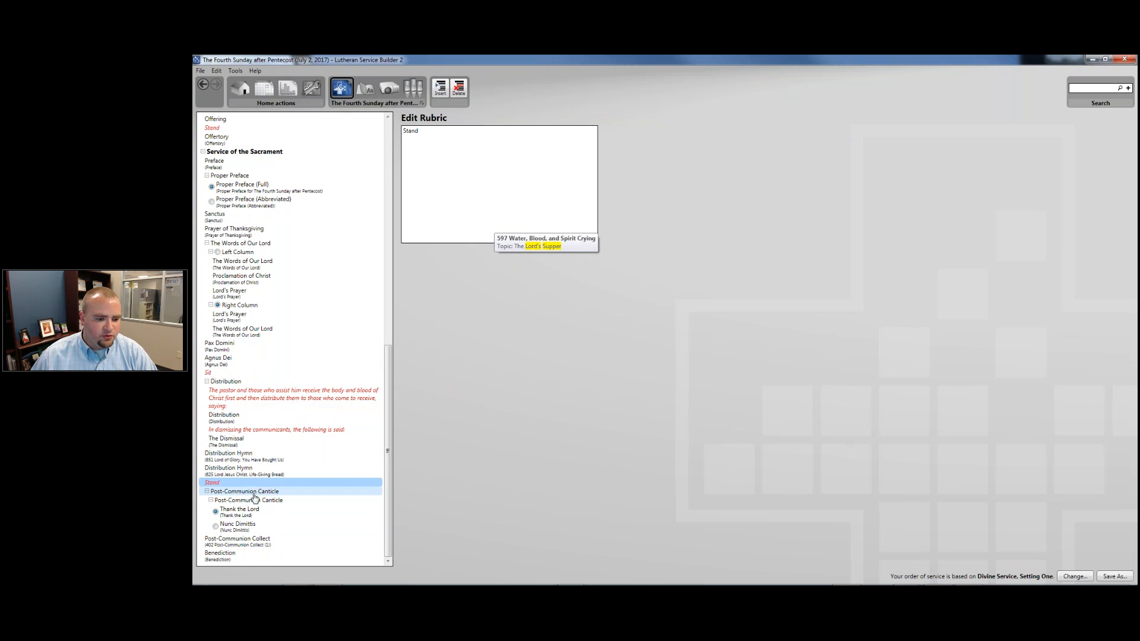
pyautogui.click(260, 513)
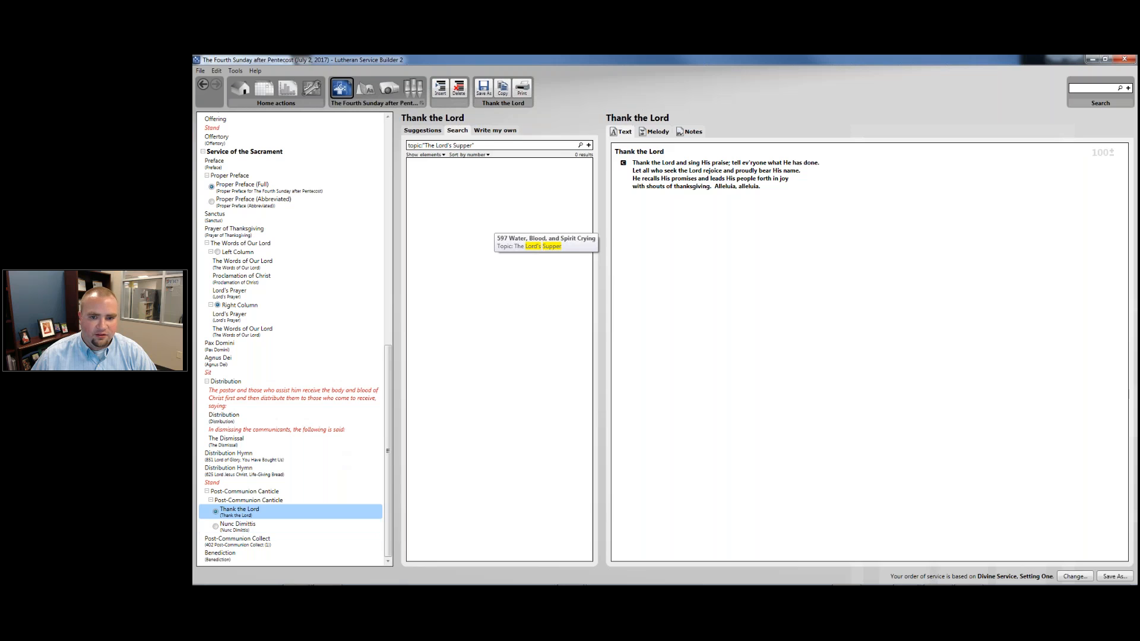
pyautogui.click(238, 544)
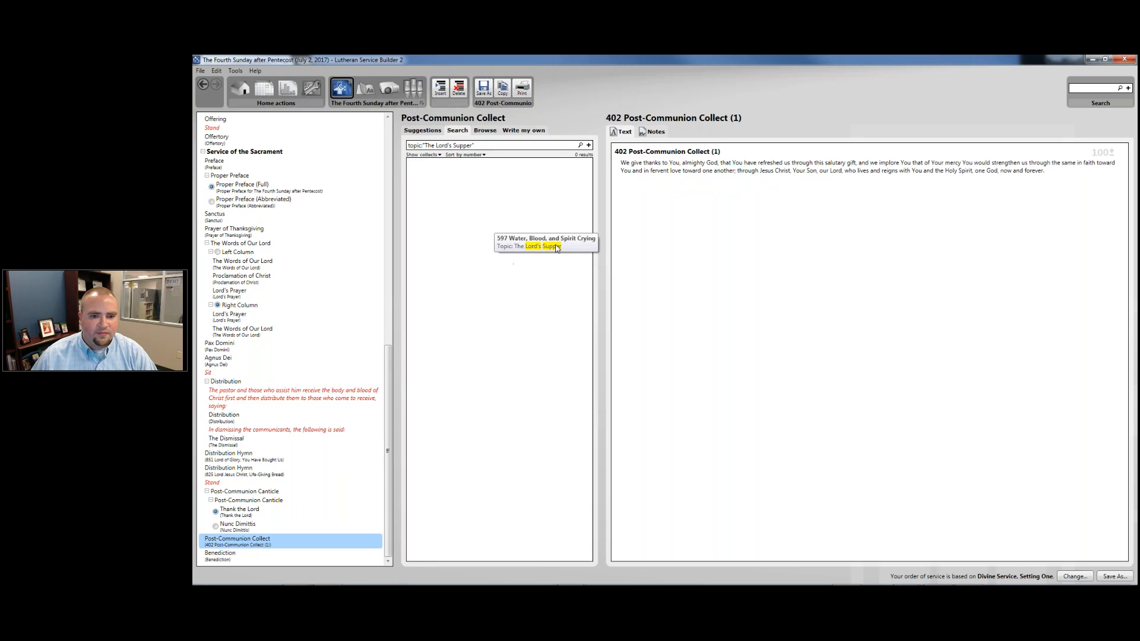
pyautogui.click(423, 131)
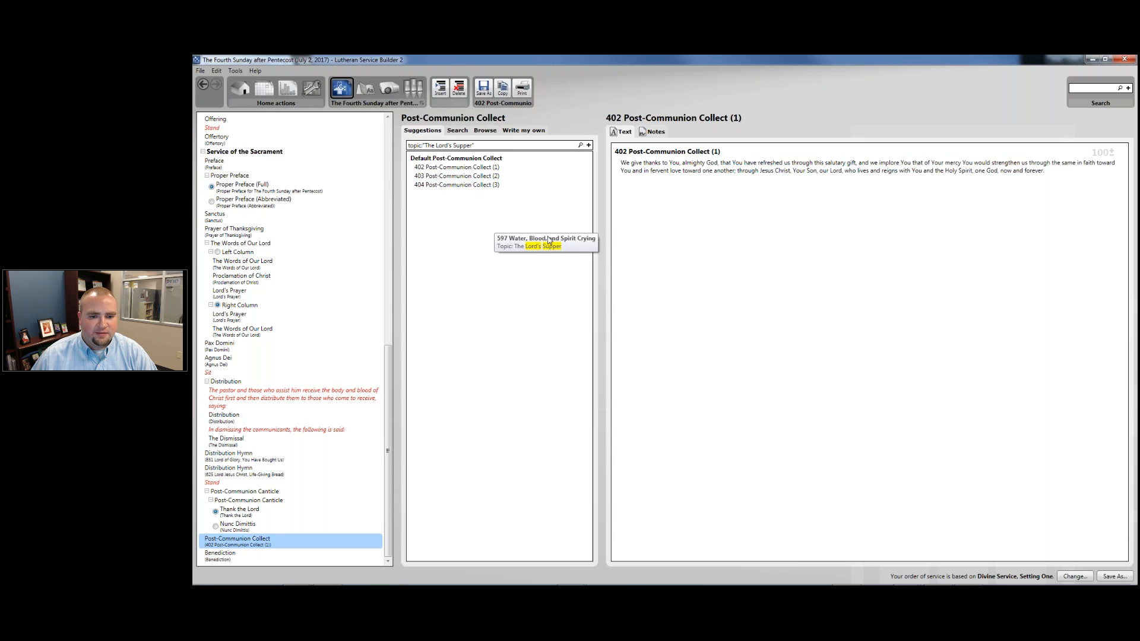
pyautogui.press('super')
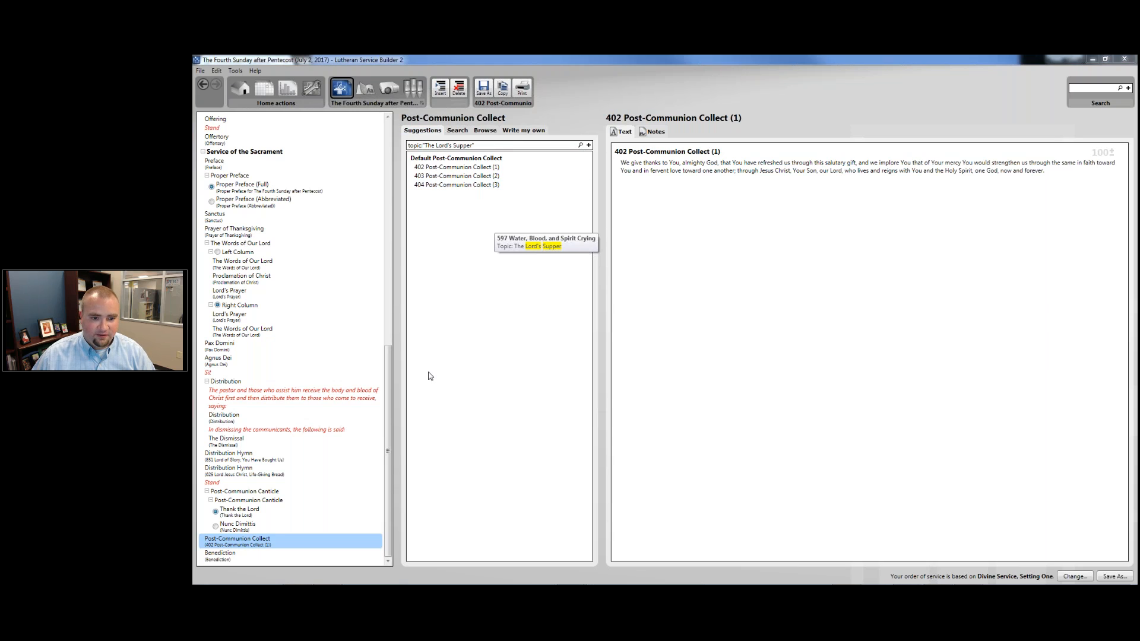
pyautogui.press('super')
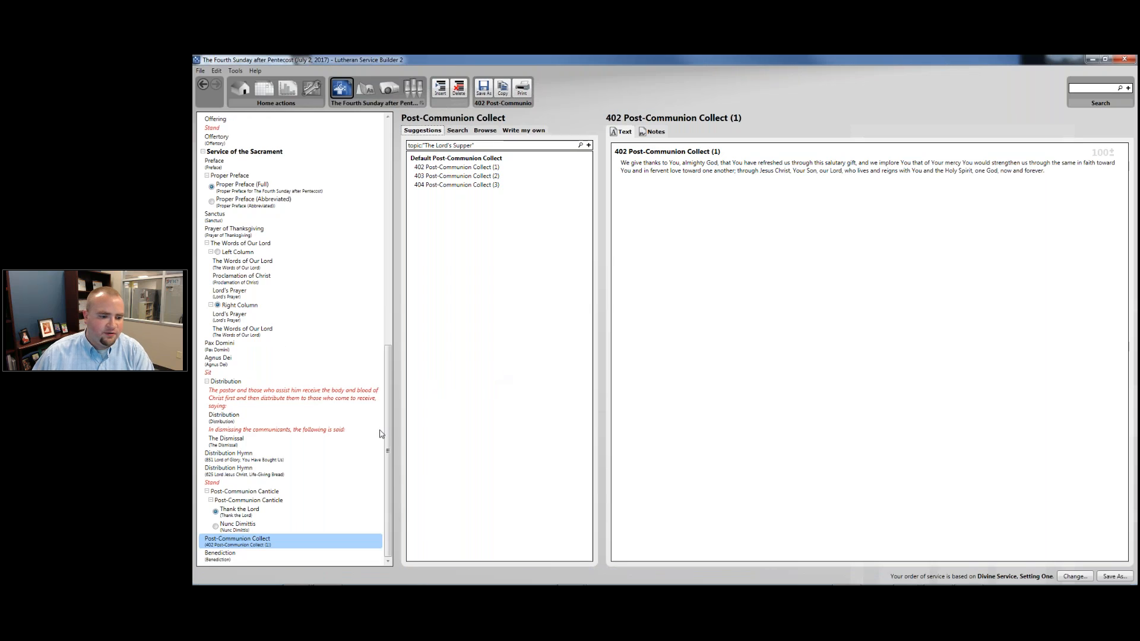
# - Review the default Benediction and its suggested alternatives, and open the Benediction's caption for editing
pyautogui.click(246, 560)
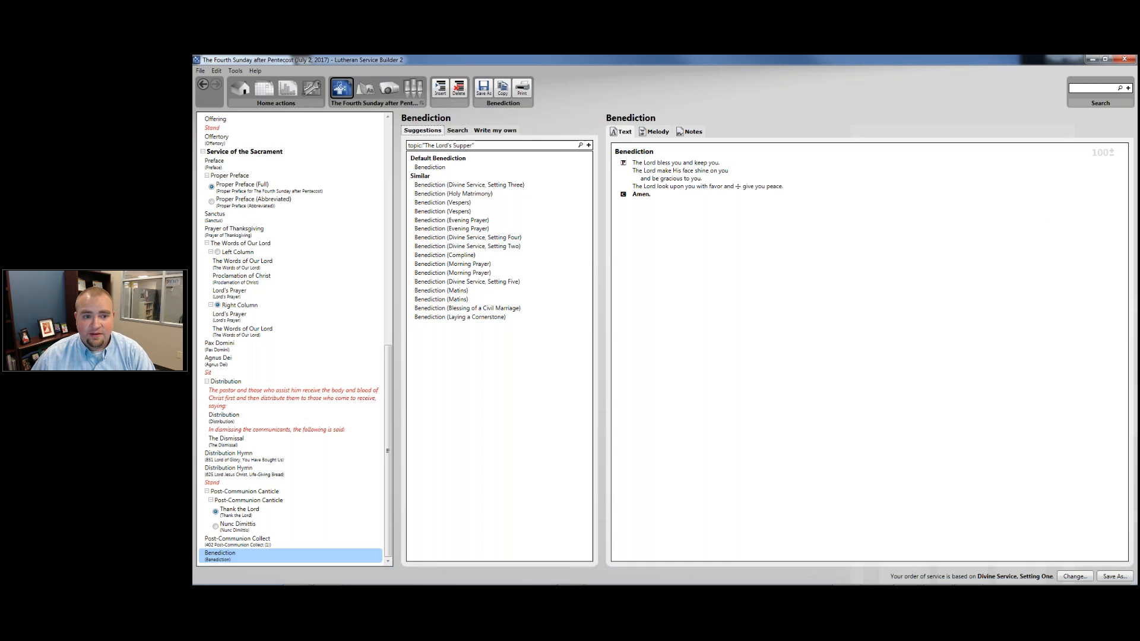
pyautogui.click(496, 170)
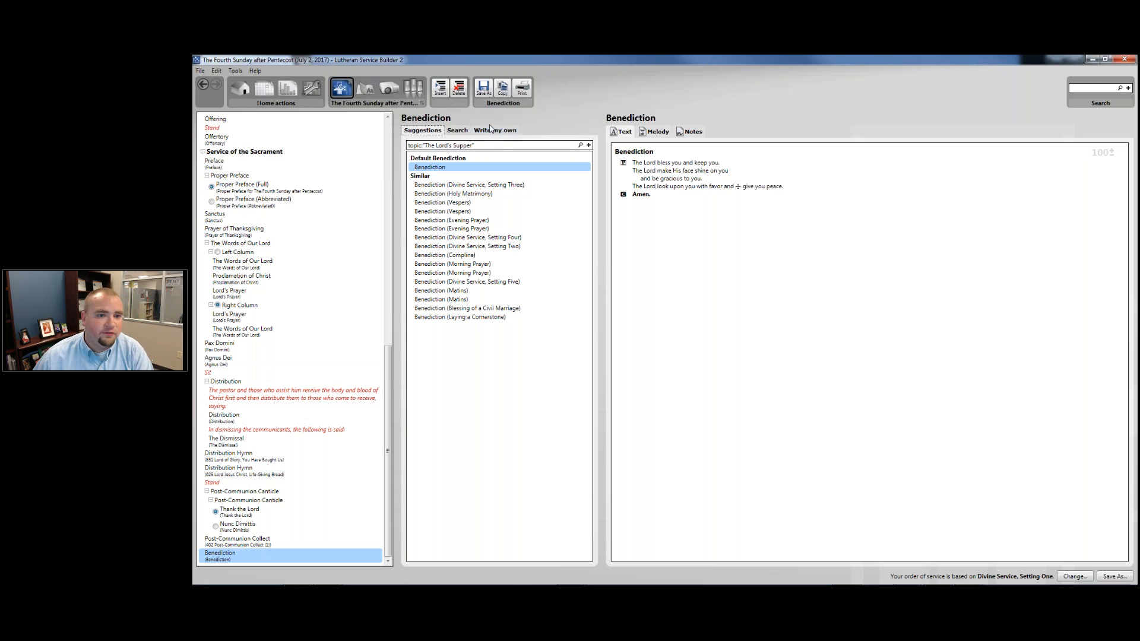
pyautogui.click(245, 558)
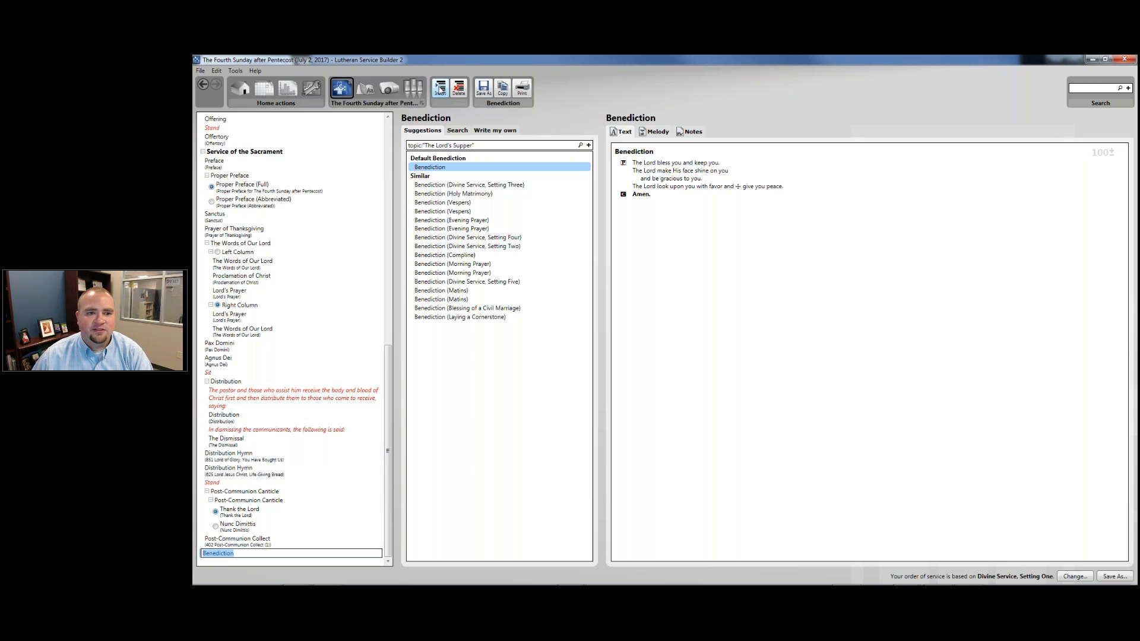
pyautogui.click(440, 89)
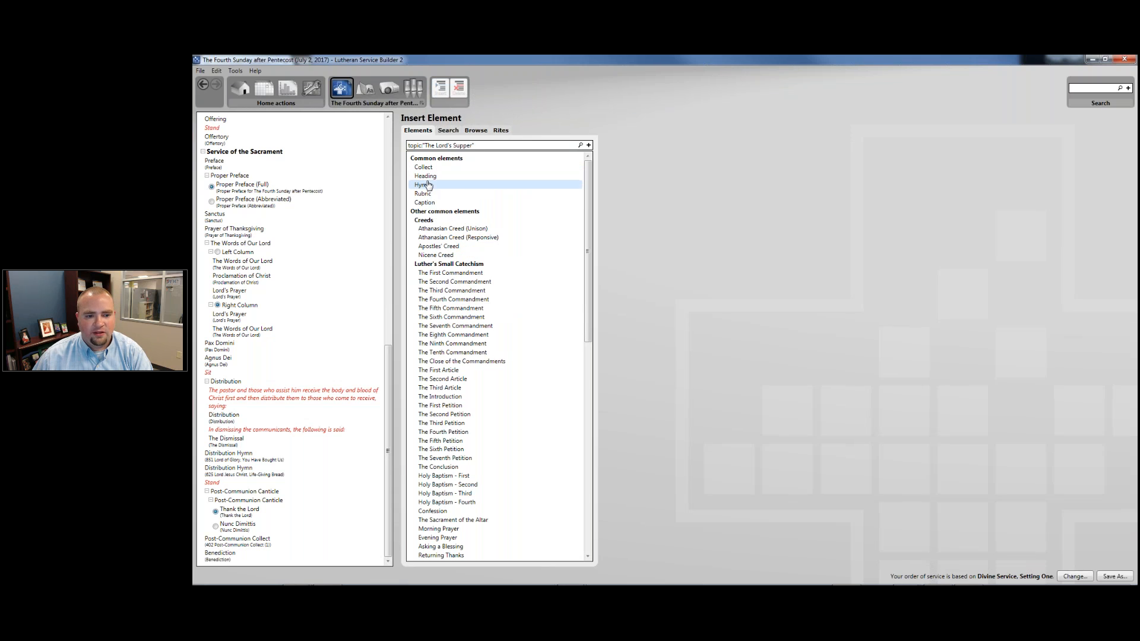
pyautogui.scroll(-5, 525, 304)
pyautogui.scroll(-3, 525, 304)
pyautogui.scroll(10, 516, 291)
pyautogui.scroll(-10, 487, 263)
pyautogui.scroll(11, 491, 379)
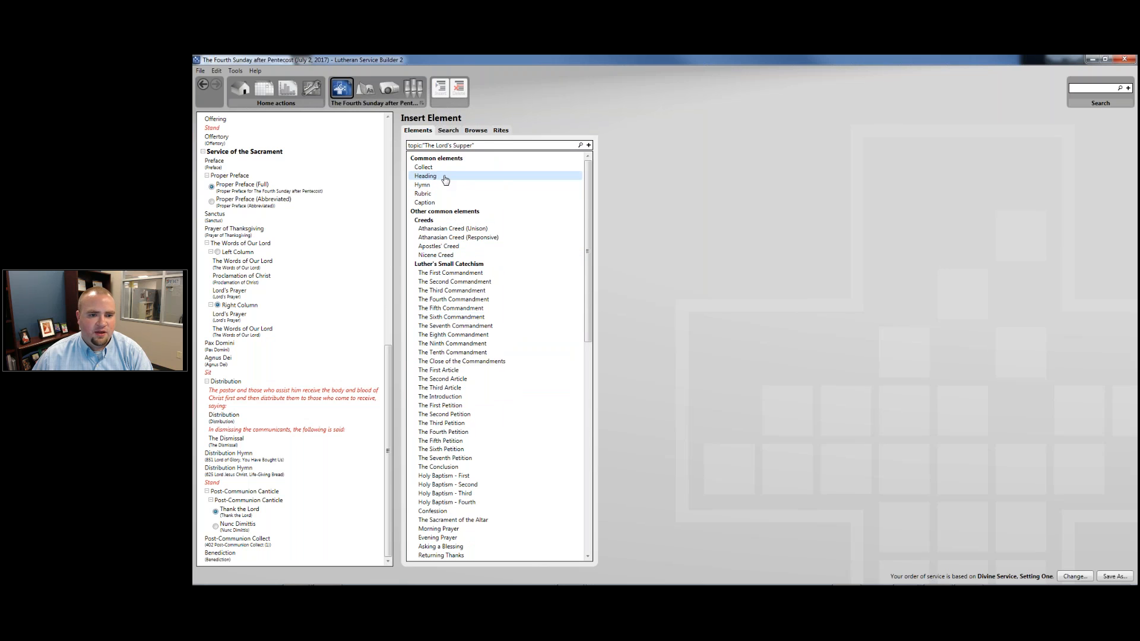
pyautogui.moveTo(445, 179); pyautogui.dragTo(238, 564)
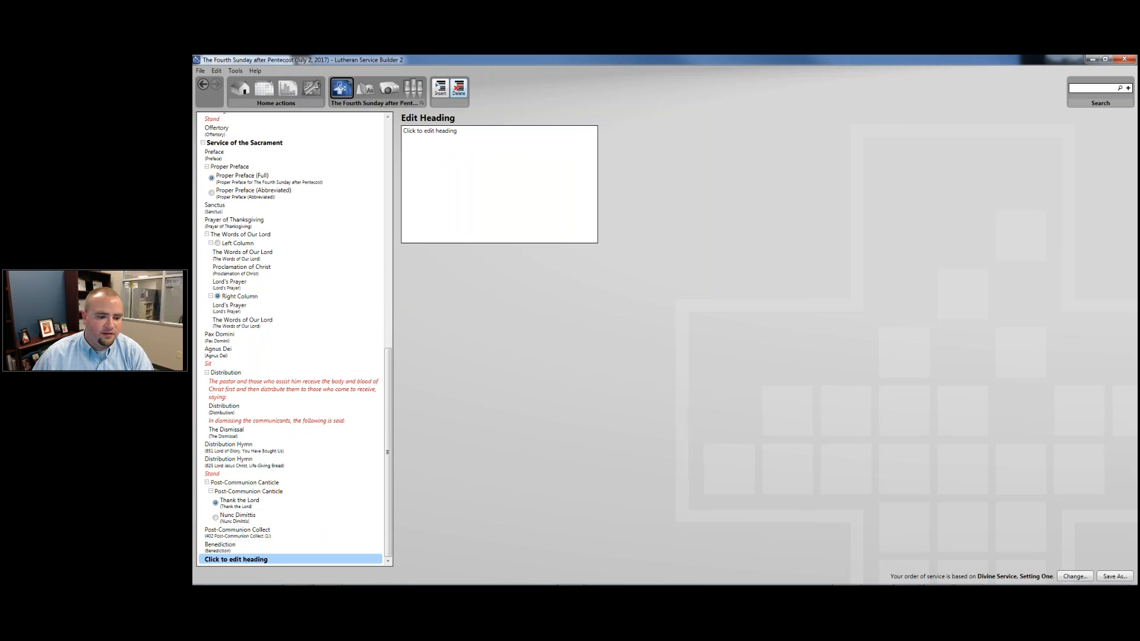
pyautogui.click(458, 89)
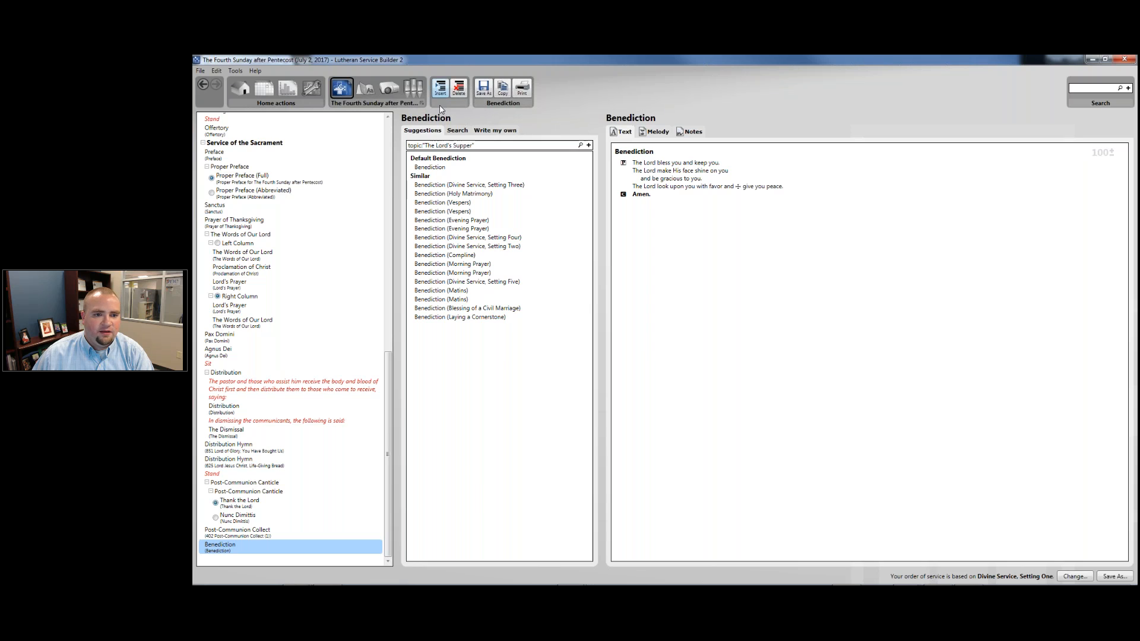
# - Insert a hymn element after the Benediction at the end of the service and caption it Hymn to Depart
pyautogui.click(440, 89)
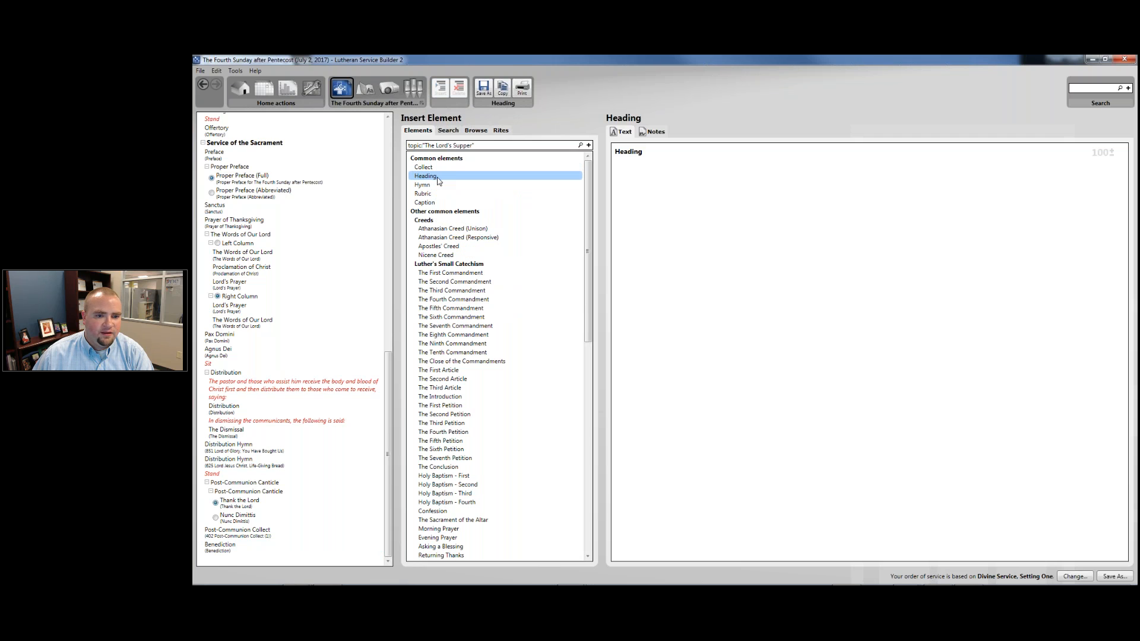
pyautogui.moveTo(433, 185); pyautogui.dragTo(215, 557)
pyautogui.click(216, 558)
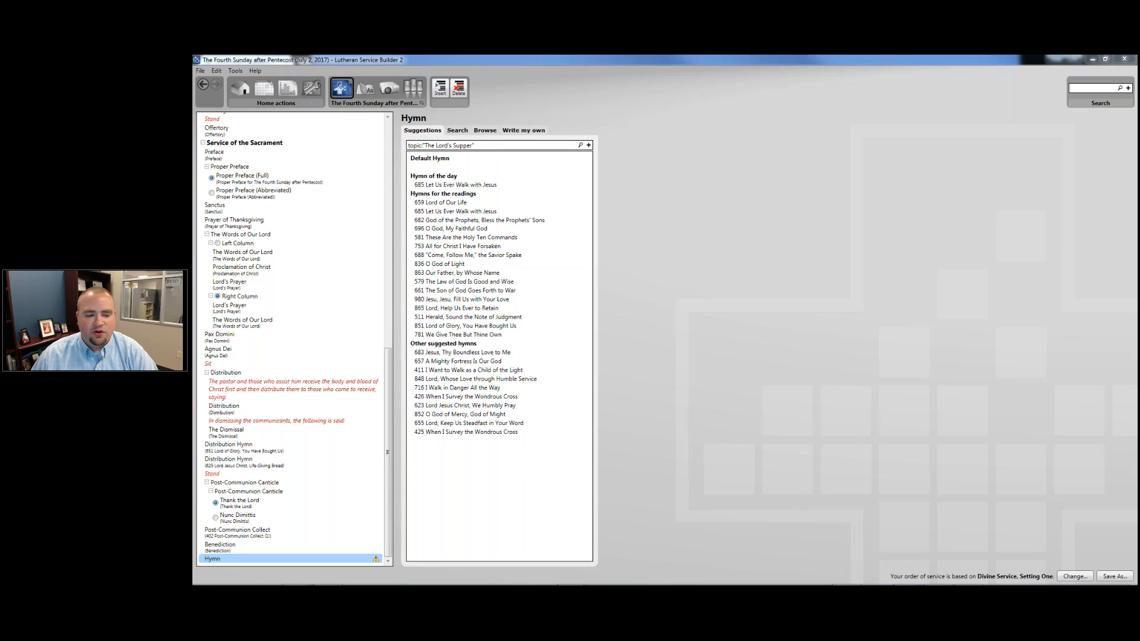
pyautogui.click(215, 560)
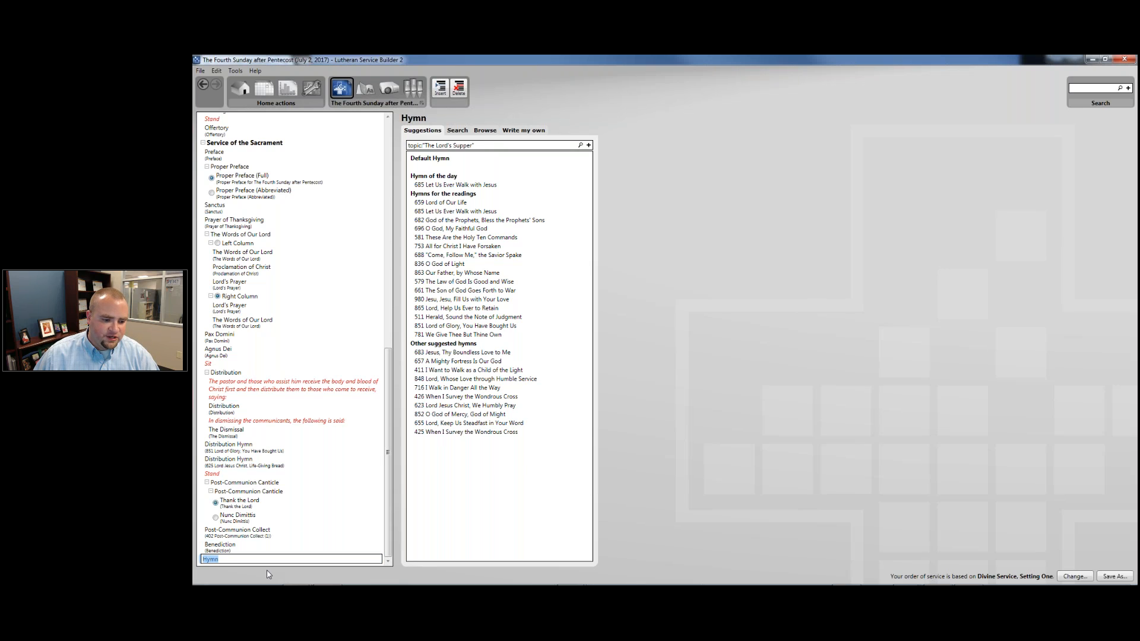
pyautogui.write('• Hymn to Depart')
pyautogui.press('Delete')
pyautogui.press('Delete')
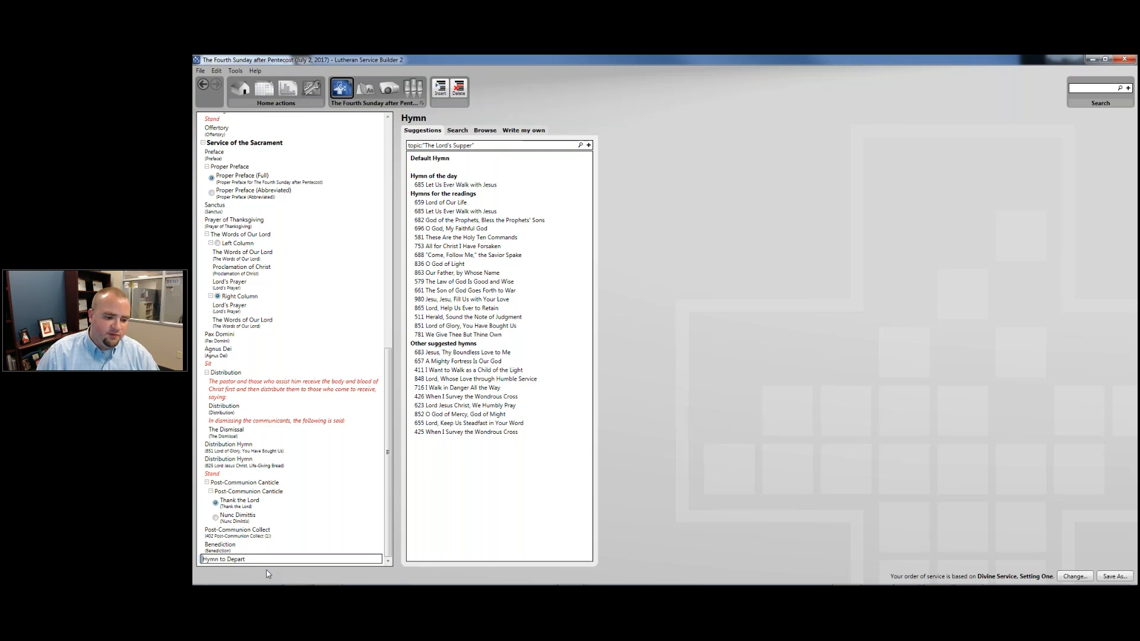
pyautogui.press('Return')
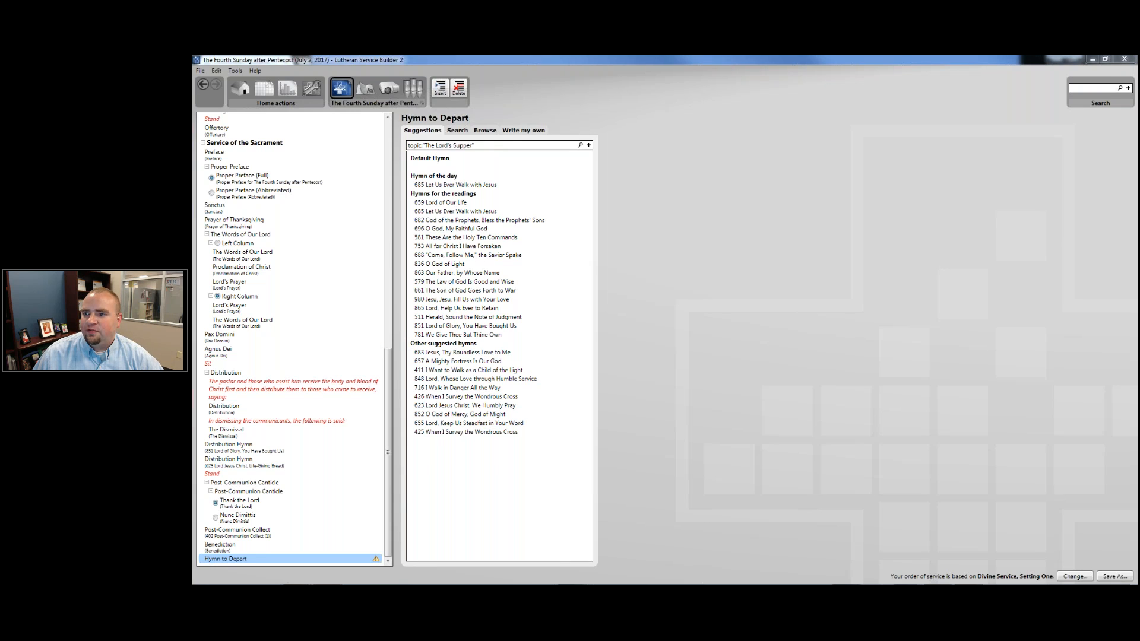
# - Search for hymns for the Hymn to Depart with the query topic:"Close of Service"
pyautogui.moveTo(491, 145); pyautogui.dragTo(394, 140)
pyautogui.write('o topic:"Close of Service"')
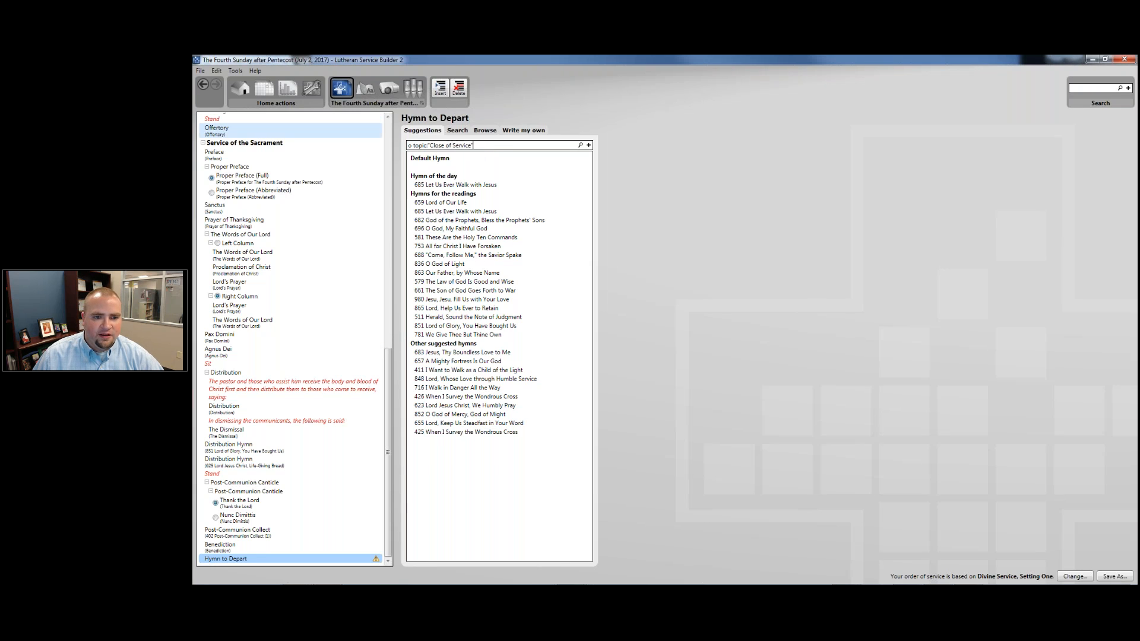
pyautogui.press('Home')
pyautogui.press('Delete')
pyautogui.press('Delete')
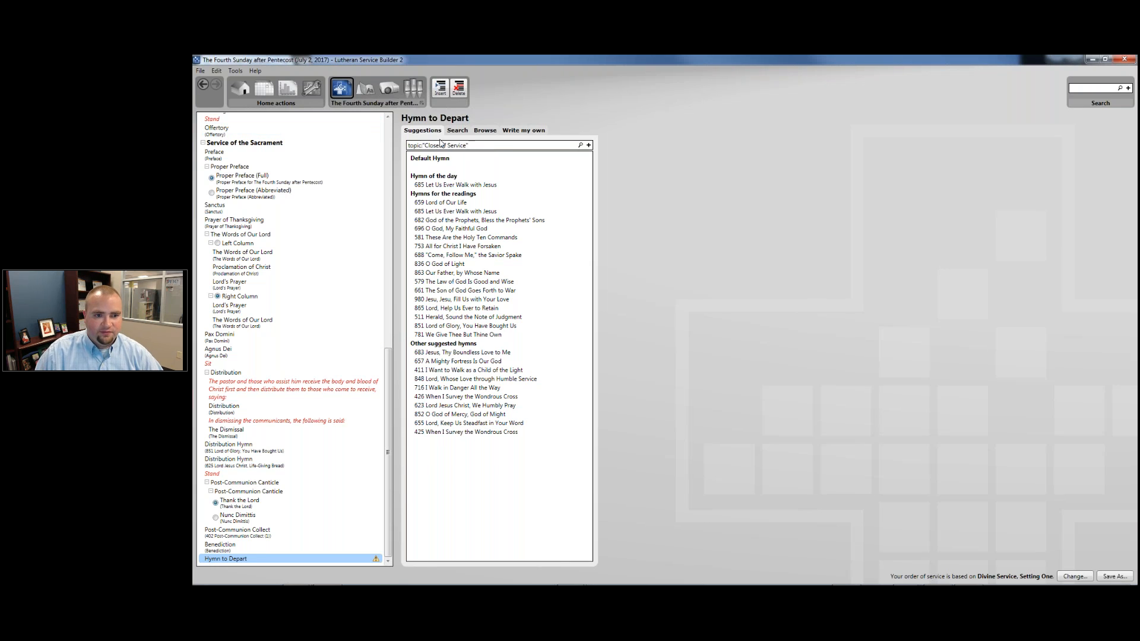
pyautogui.press('Return')
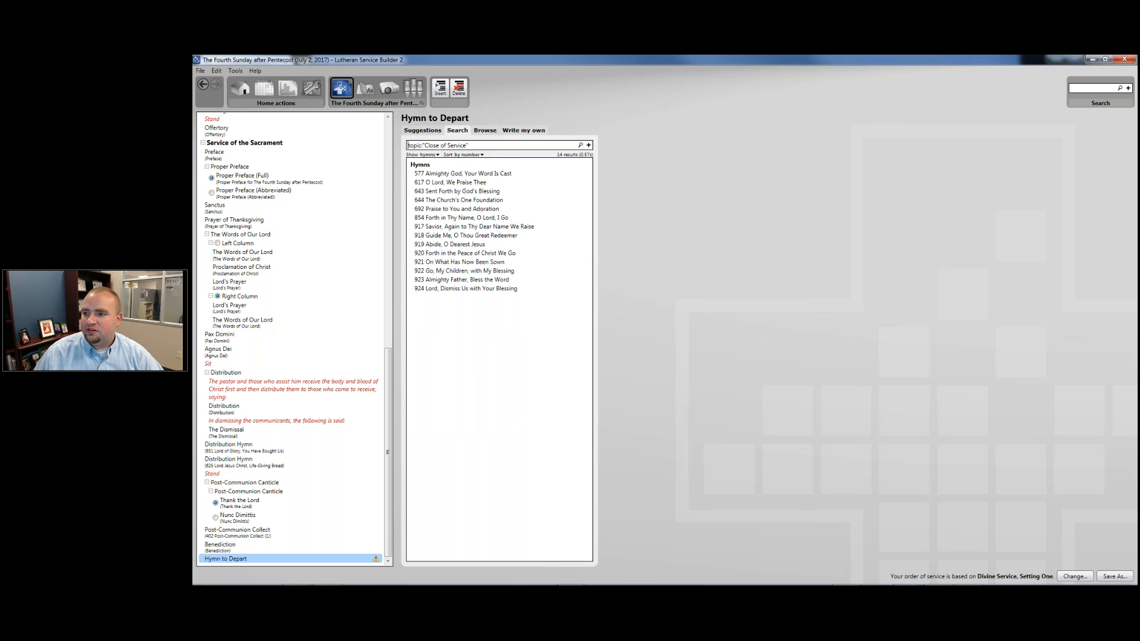
# - Preview 924 Lord, Dismiss Us with Your Blessing and assign it to the Hymn to Depart
pyautogui.click(466, 291)
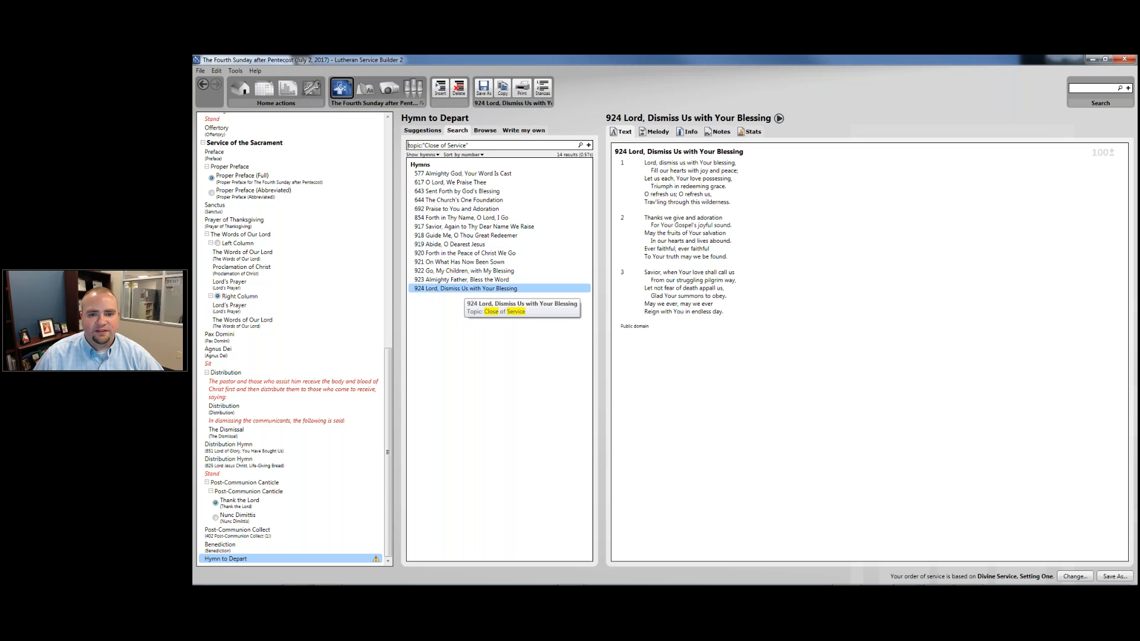
pyautogui.doubleClick(463, 291)
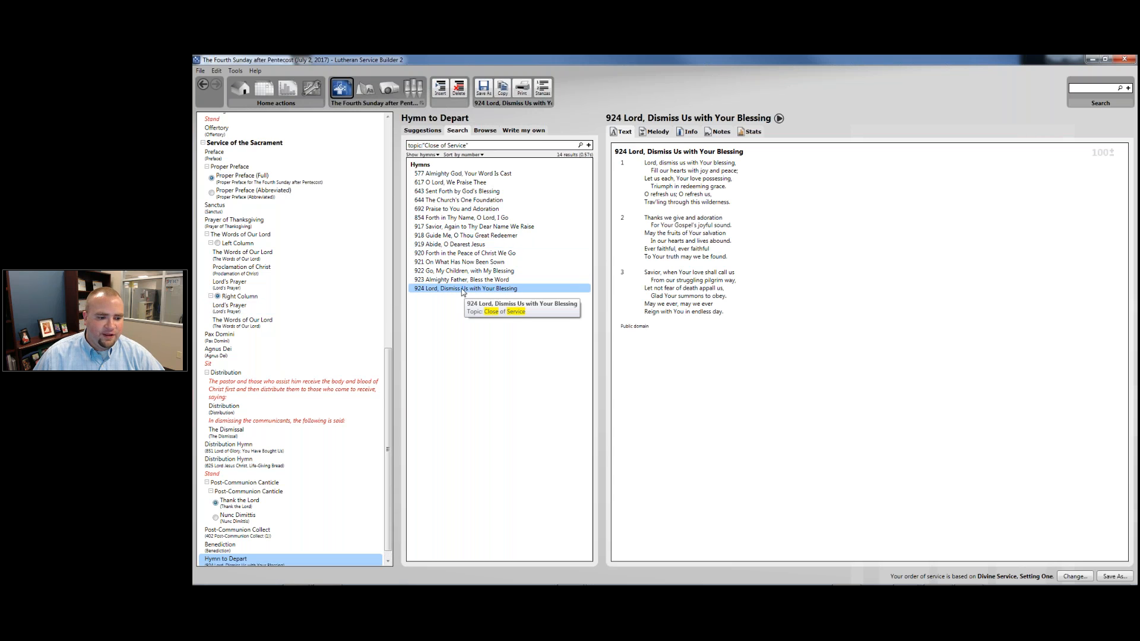
pyautogui.scroll(-1, 229, 559)
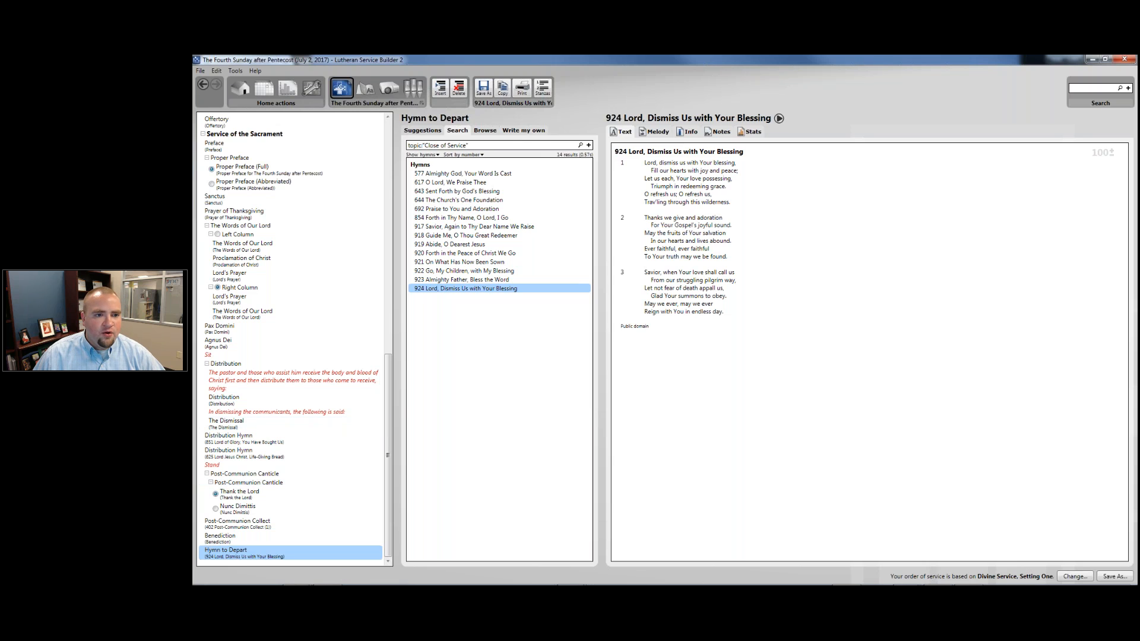
# - Expand the Confession and Absolution section in the service outline and display the service in the bulletin layout view
pyautogui.scroll(15, 364, 273)
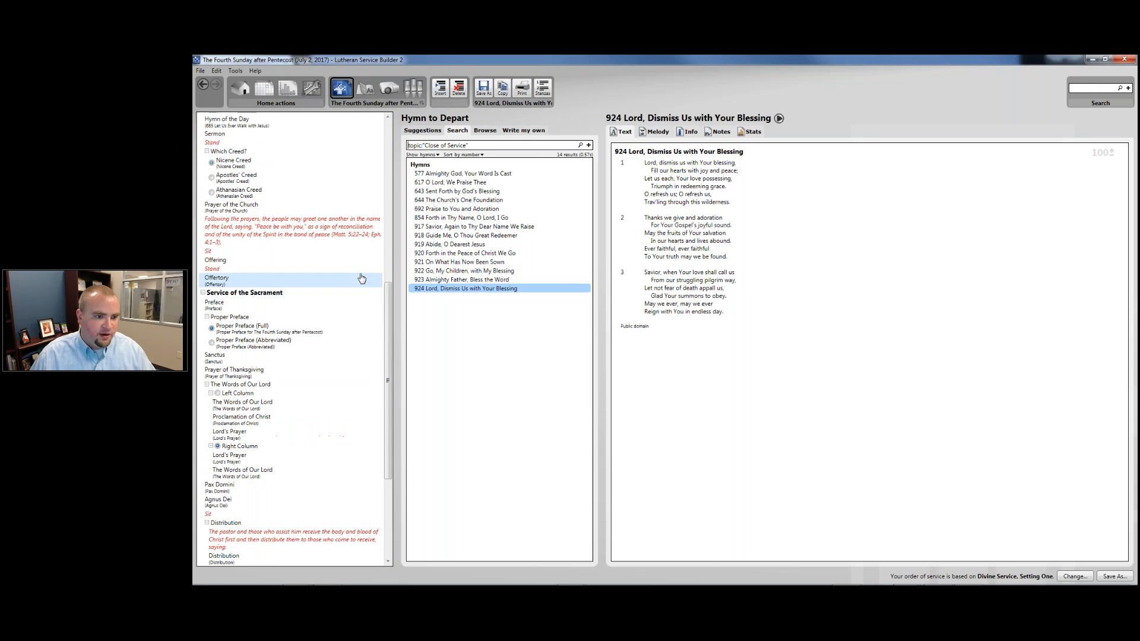
pyautogui.click(366, 88)
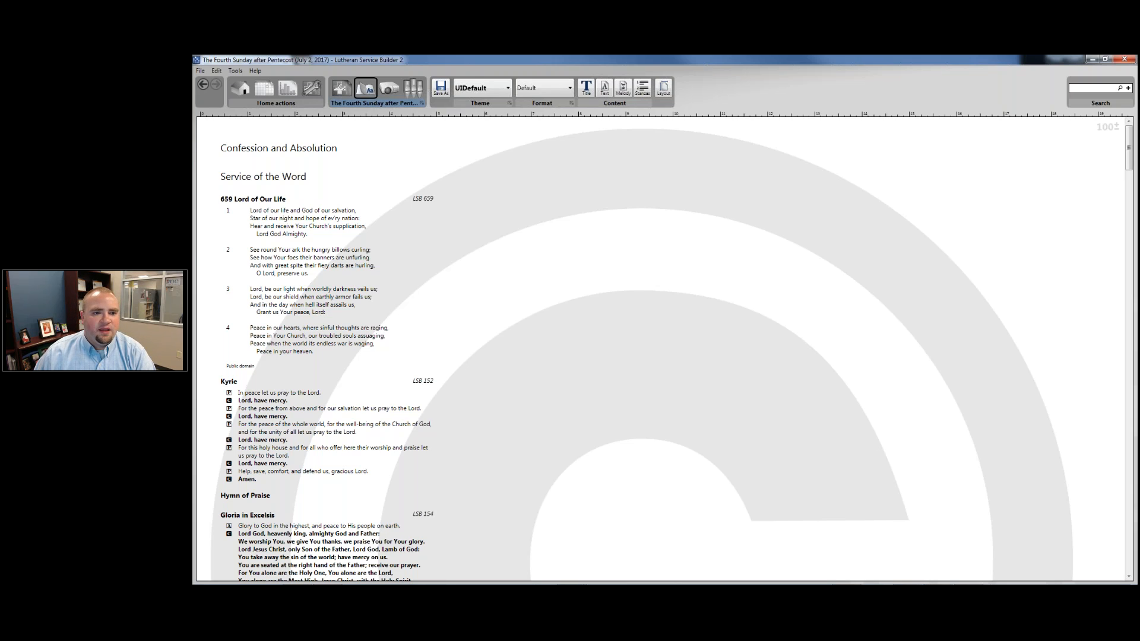
pyautogui.click(342, 88)
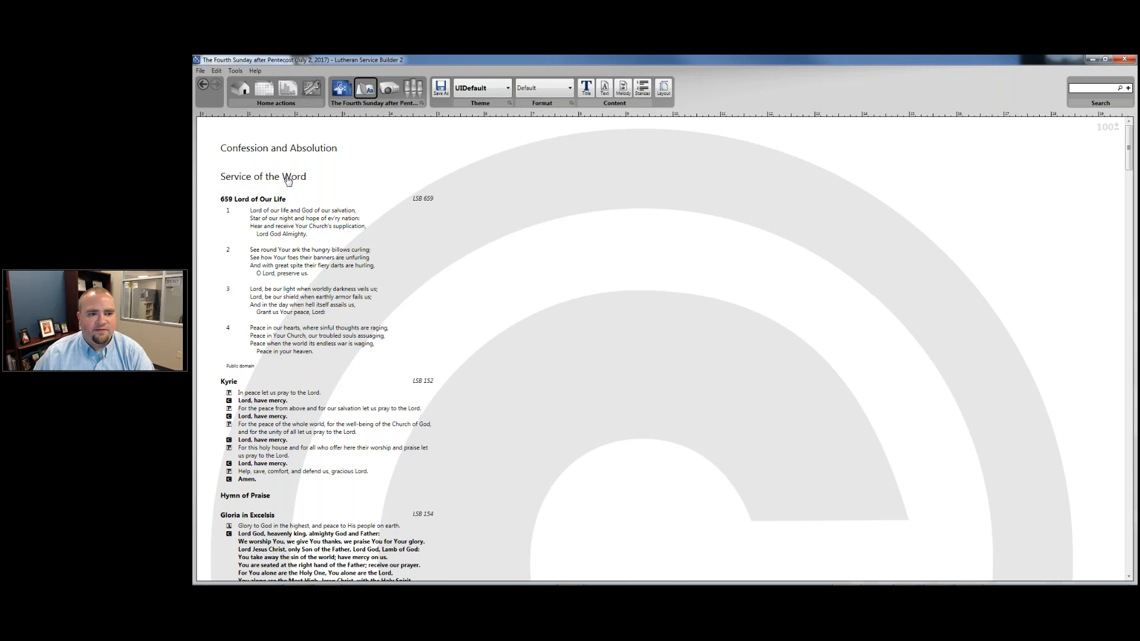
pyautogui.scroll(10, 309, 136)
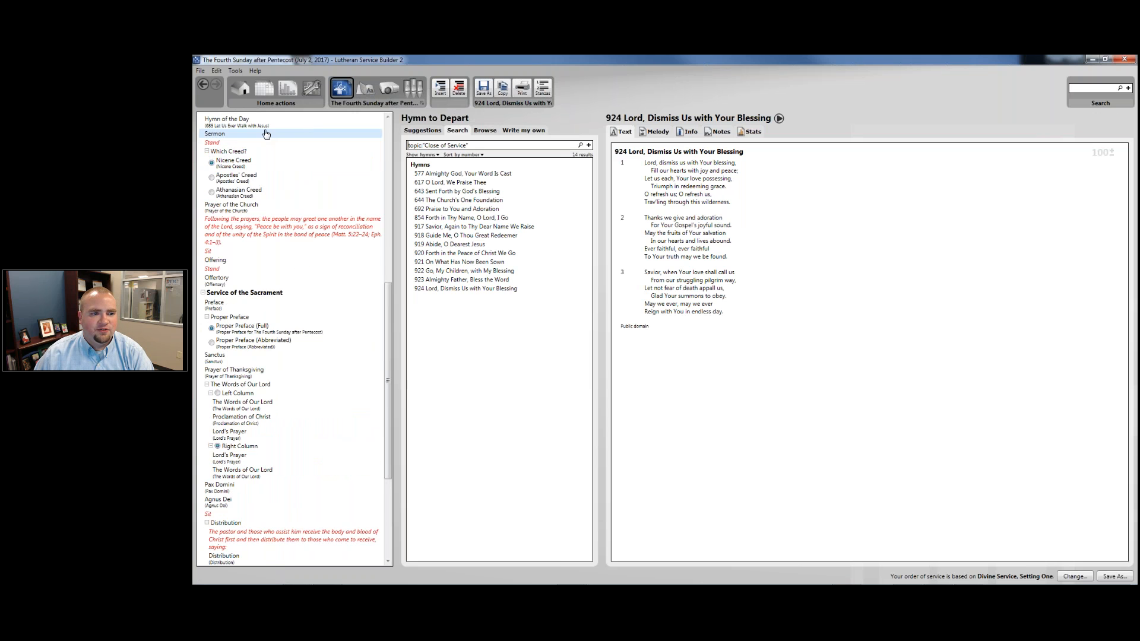
pyautogui.click(202, 118)
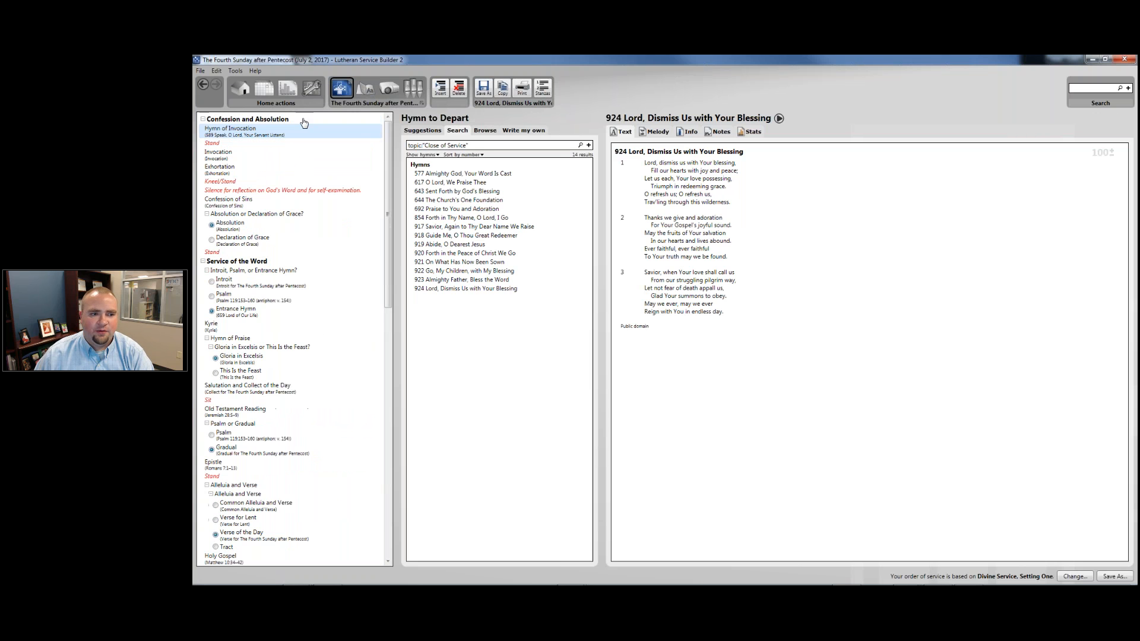
pyautogui.click(370, 92)
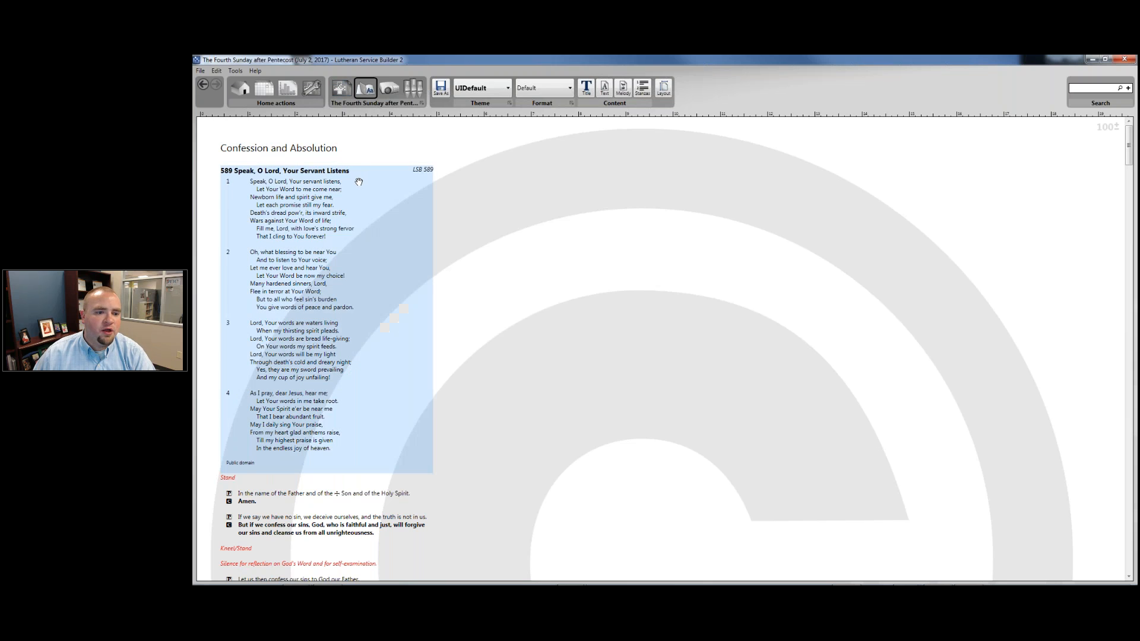
# - Review the opening of the bulletin text and the available themes and service formats
pyautogui.scroll(-1, 355, 185)
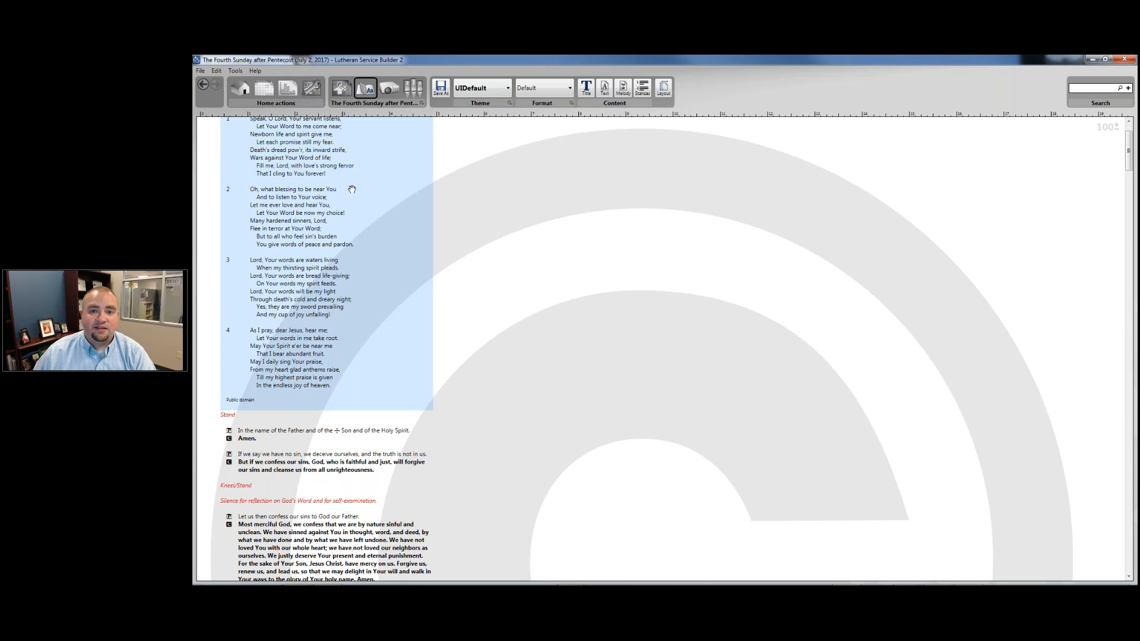
pyautogui.scroll(-1, 344, 274)
pyautogui.scroll(2, 304, 285)
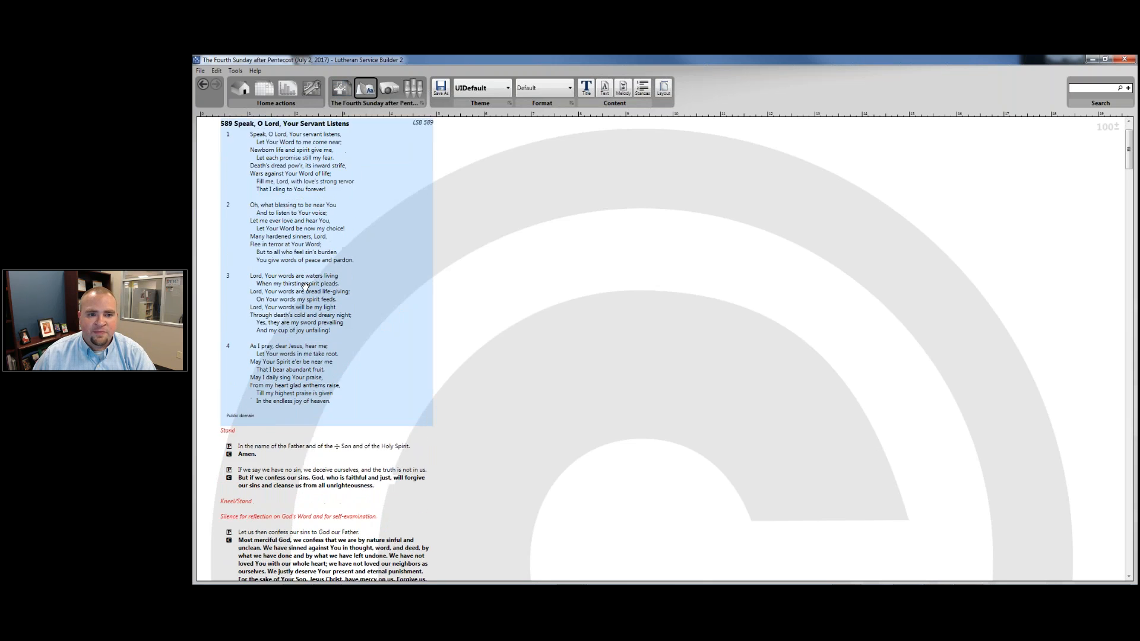
pyautogui.scroll(1, 305, 285)
pyautogui.click(504, 92)
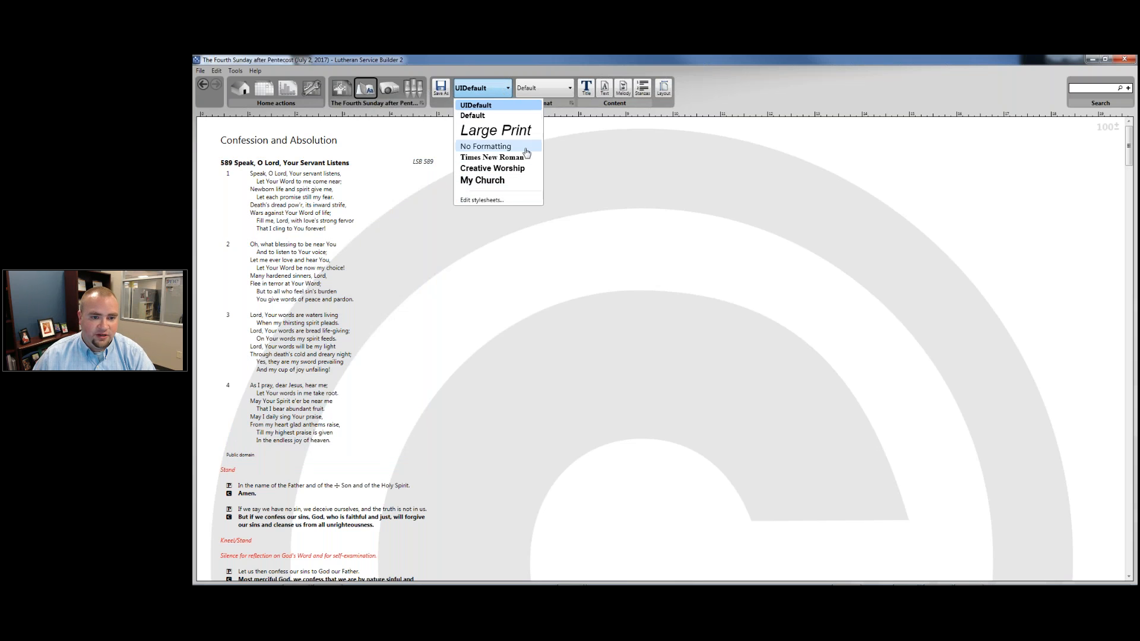
pyautogui.click(558, 90)
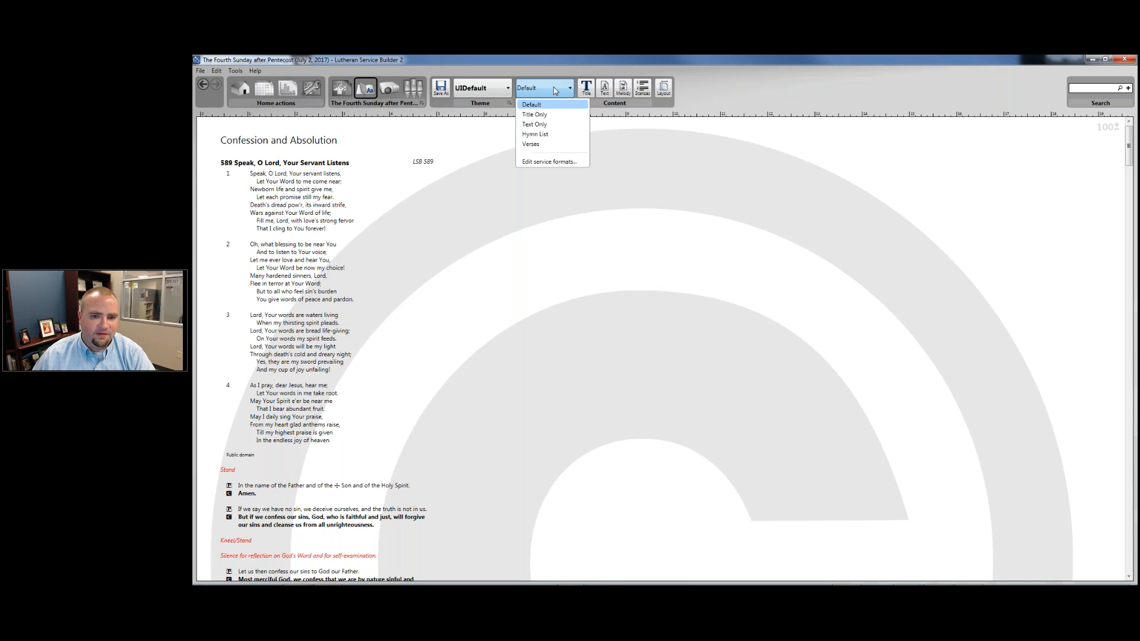
pyautogui.click(554, 90)
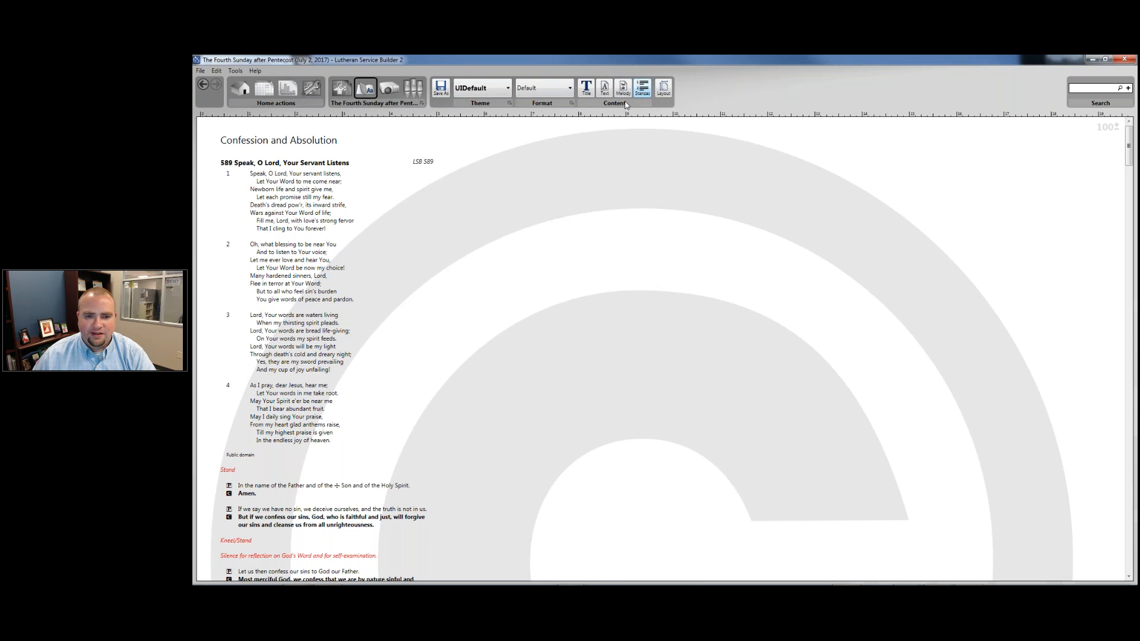
# - Toggle the title of hymn 589 Speak, O Lord, Your Servant Listens off and on, and show the hymn with its melody
pyautogui.click(299, 259)
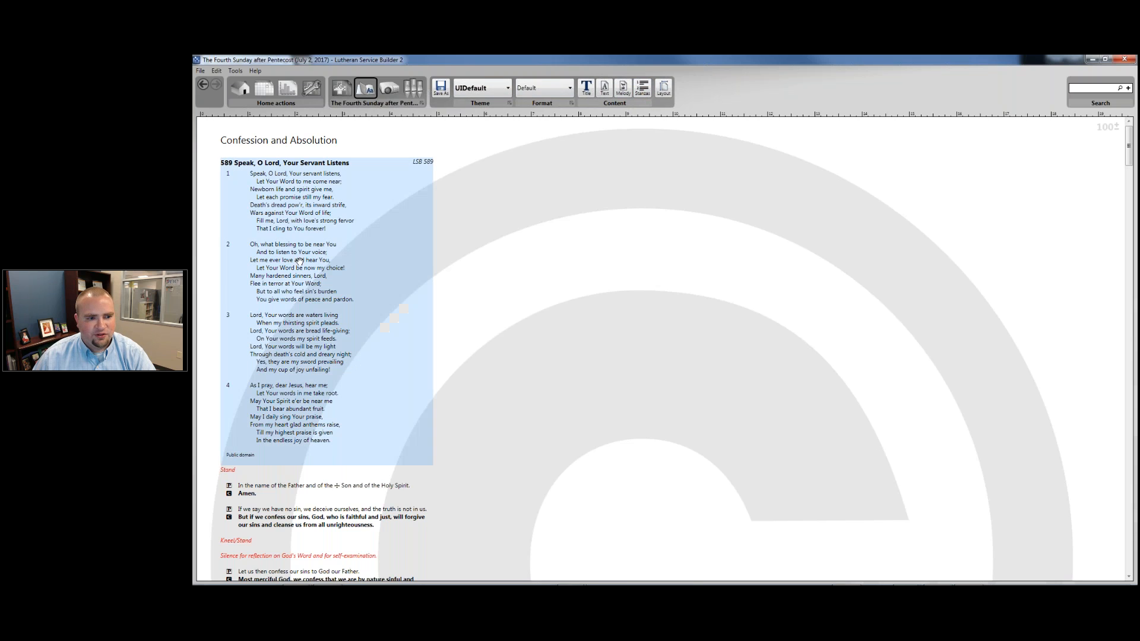
pyautogui.click(314, 214)
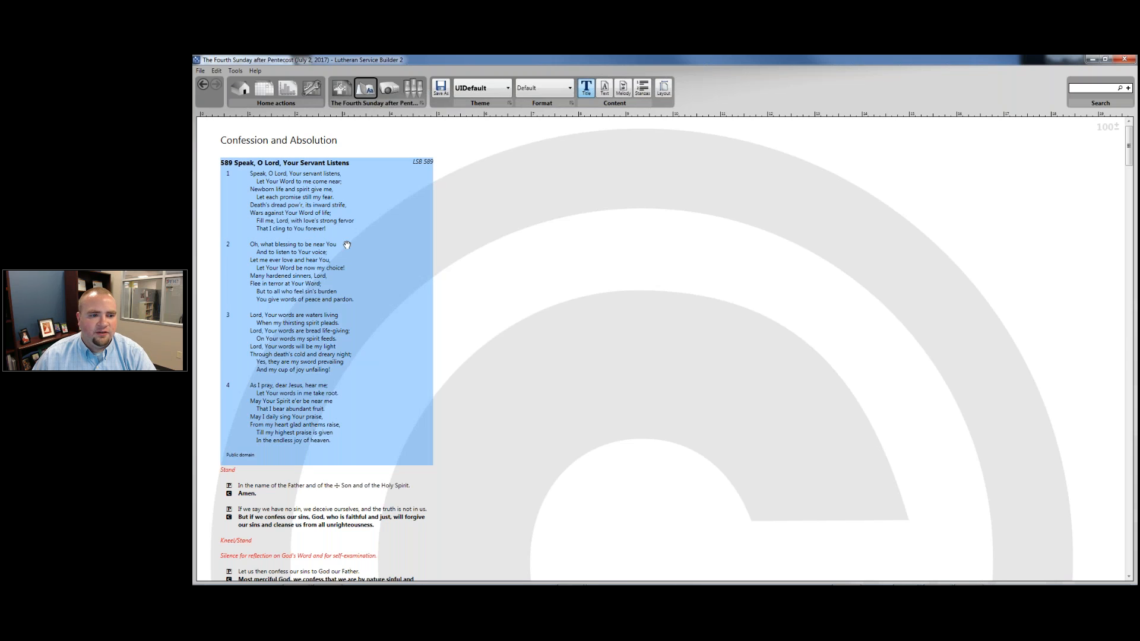
pyautogui.click(585, 91)
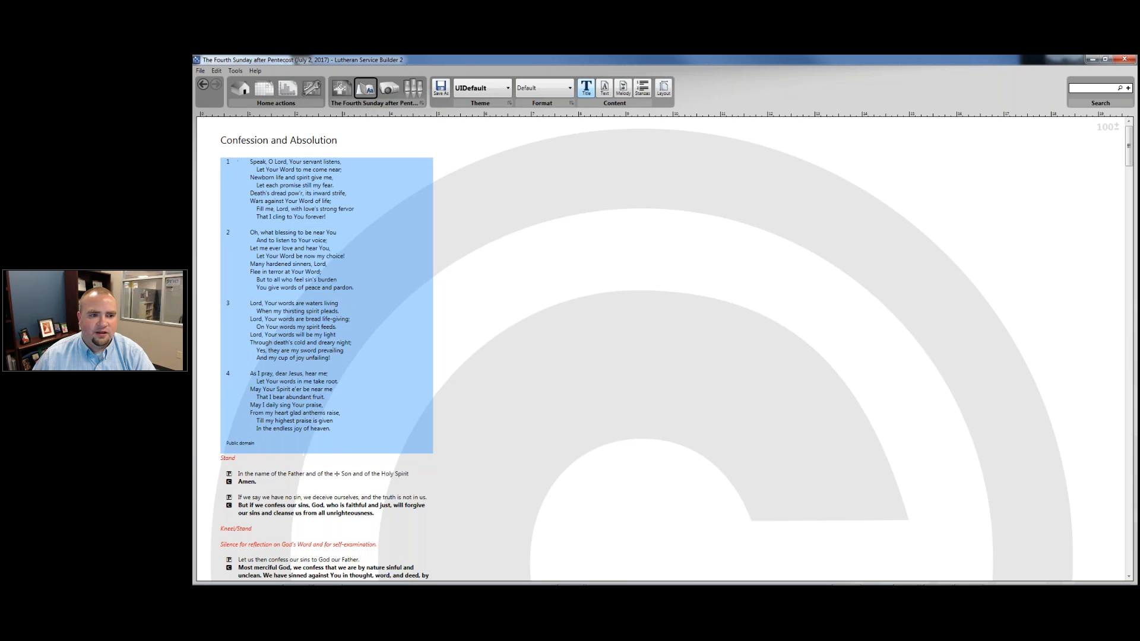
pyautogui.click(591, 92)
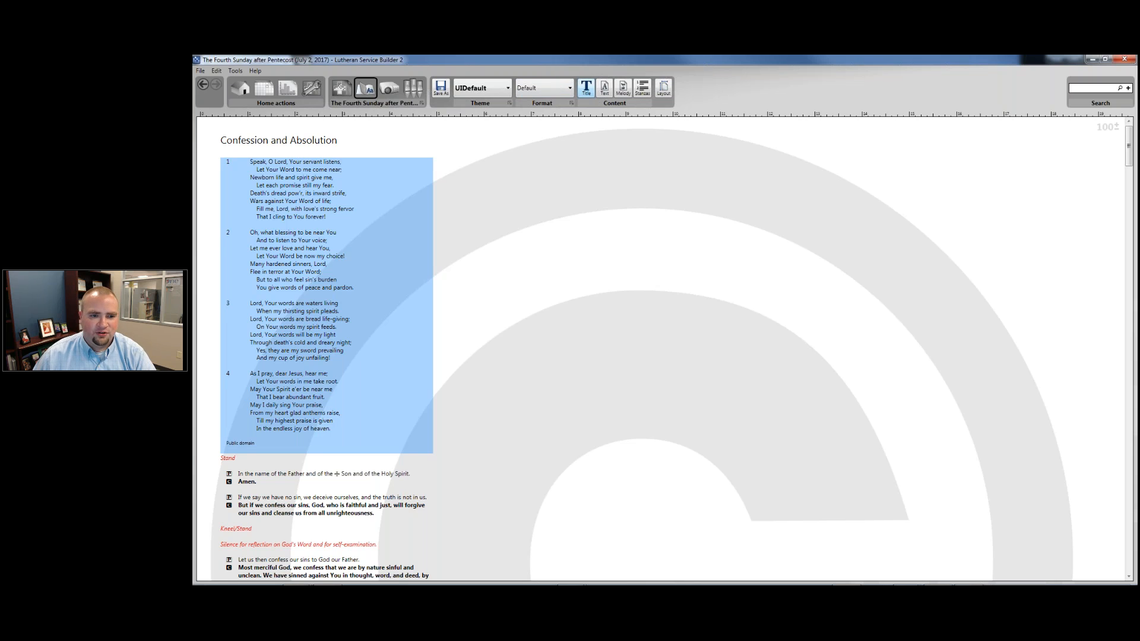
pyautogui.click(604, 93)
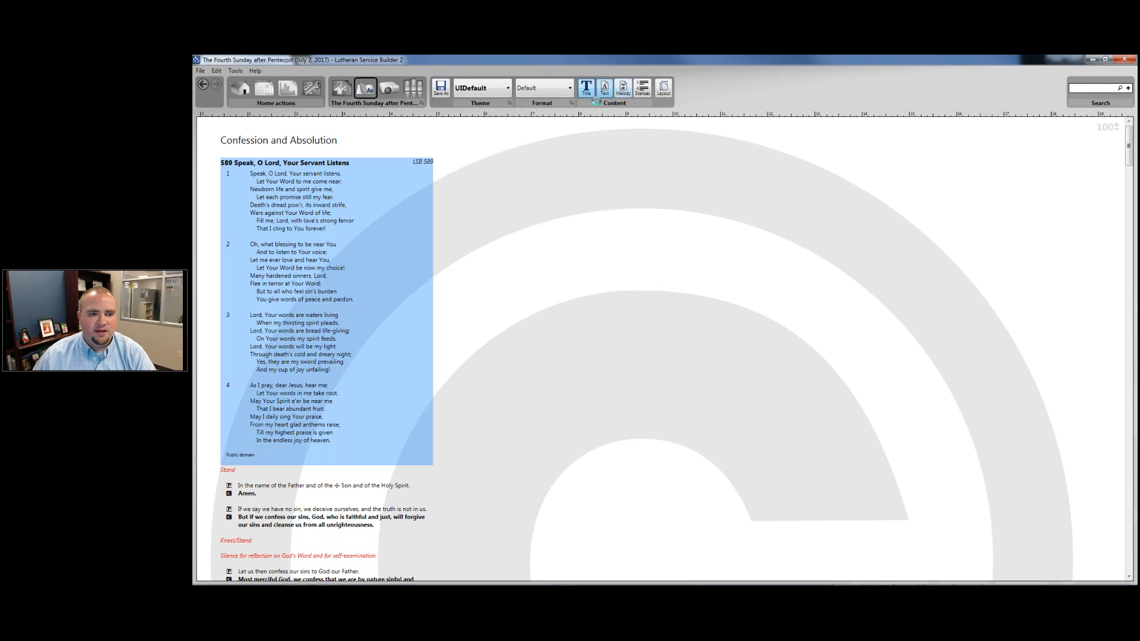
pyautogui.click(622, 88)
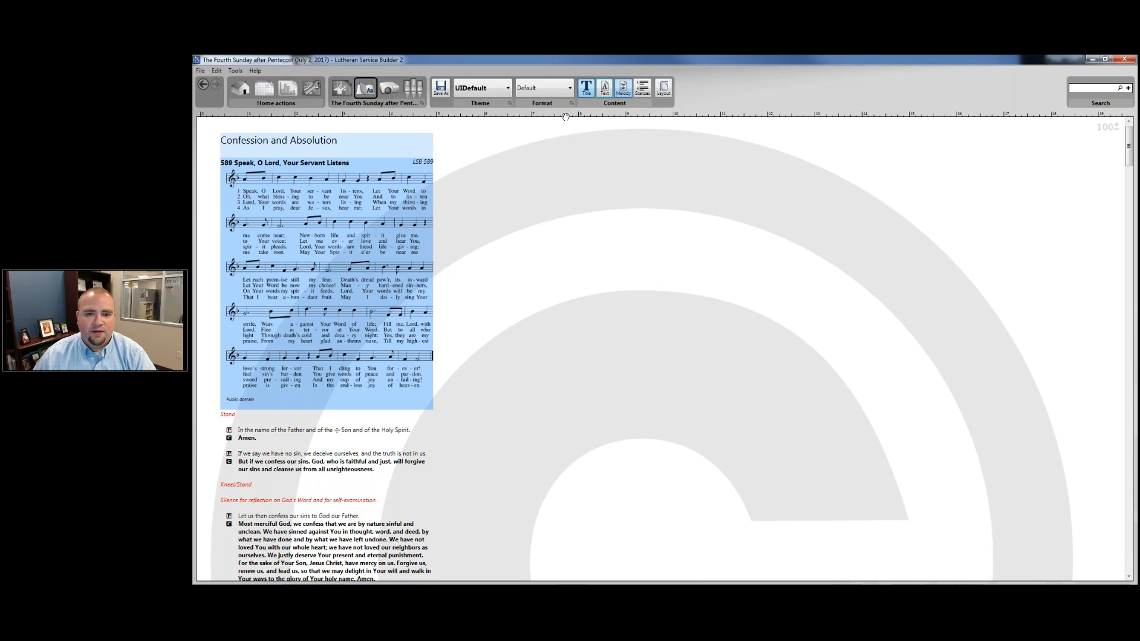
# - Set the bulletin's paper size to Legal, folded
pyautogui.click(665, 89)
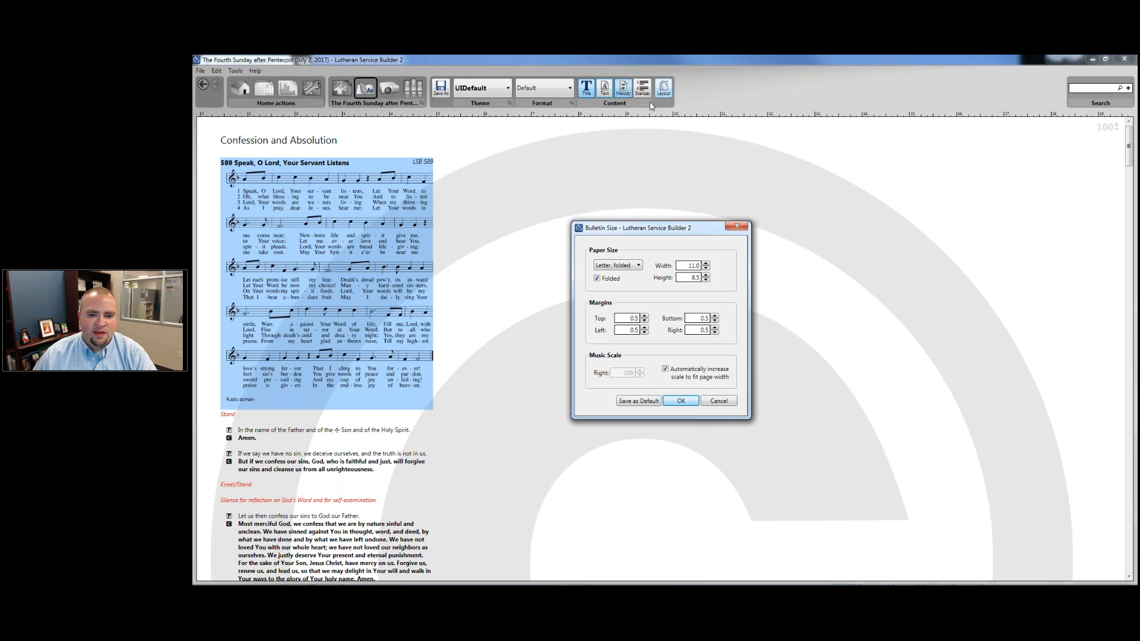
pyautogui.click(640, 267)
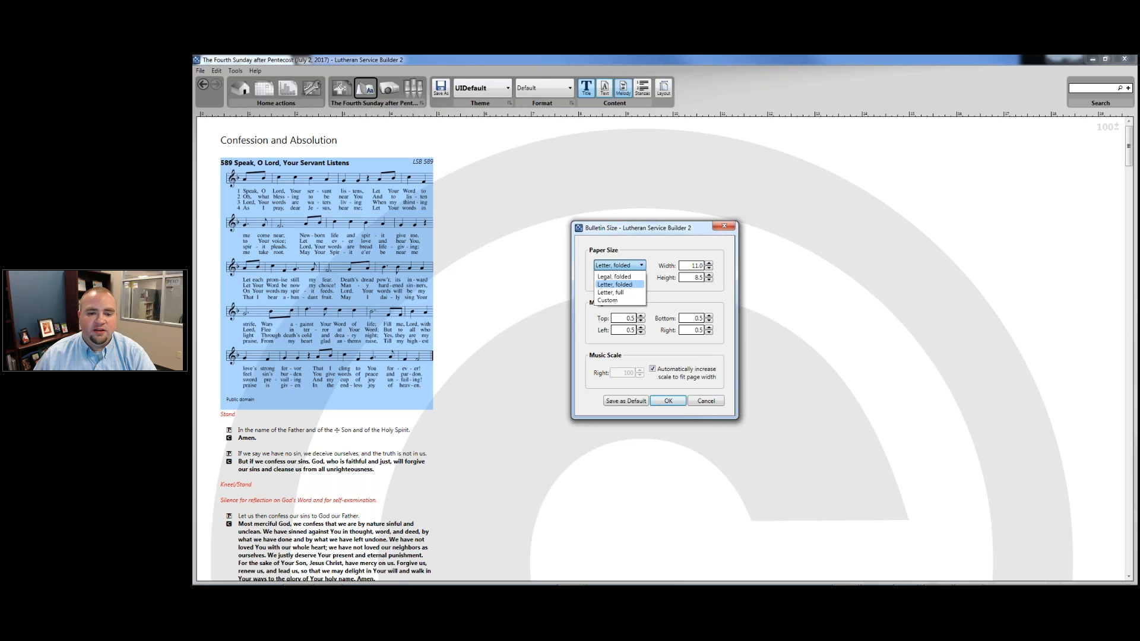
pyautogui.click(613, 277)
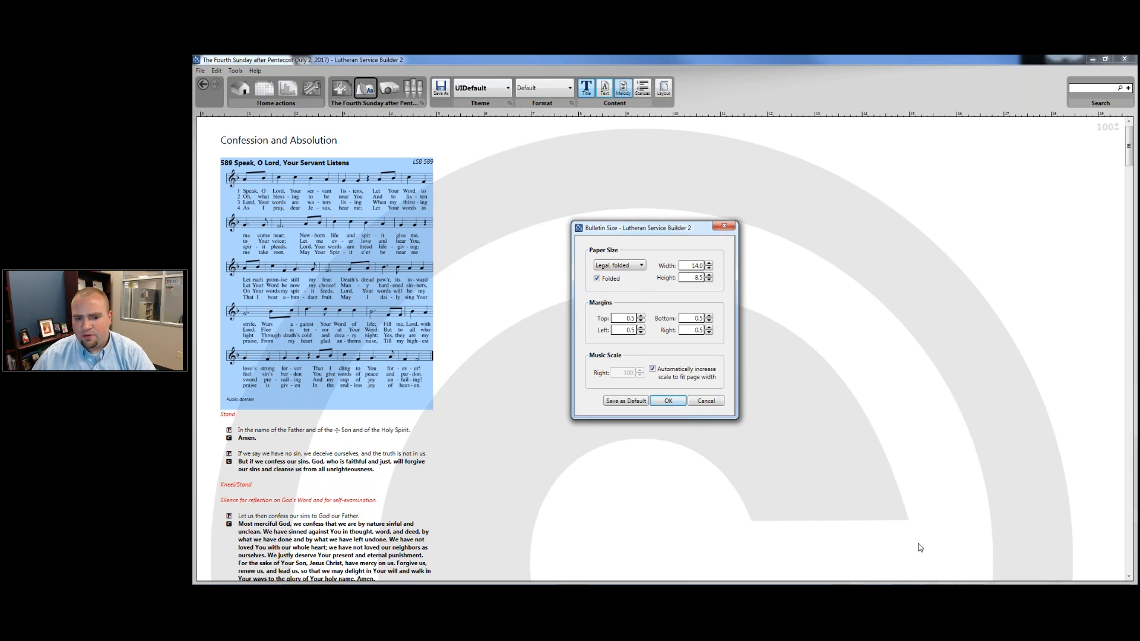
pyautogui.click(680, 402)
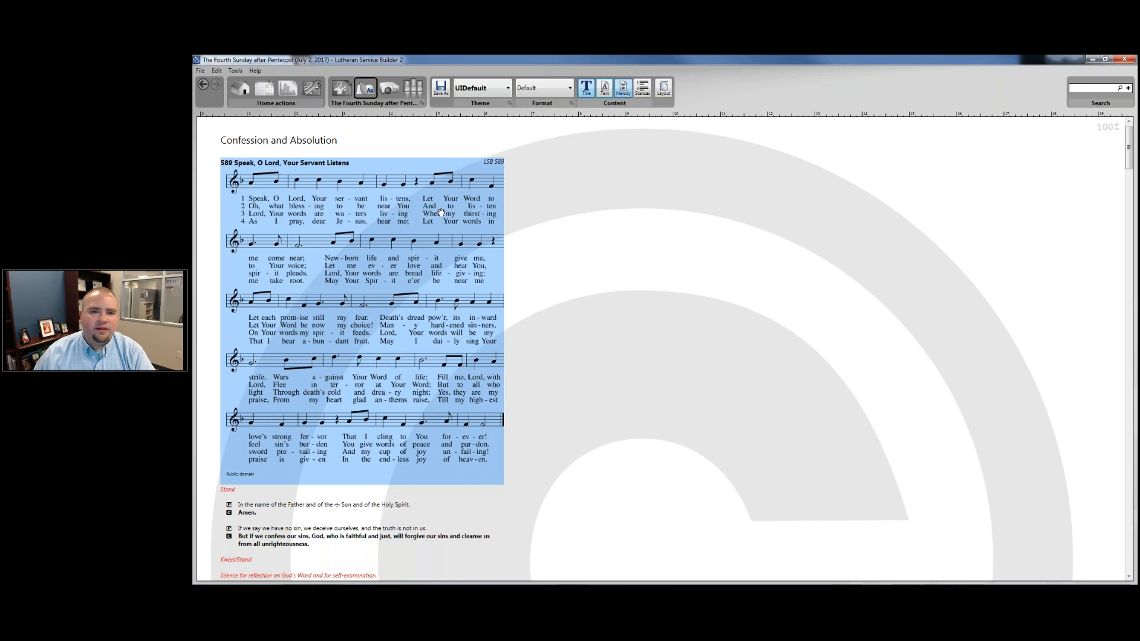
# - Toggle the melody of hymn 589 off and on, and leave stanza 3 out of the hymn
pyautogui.click(623, 87)
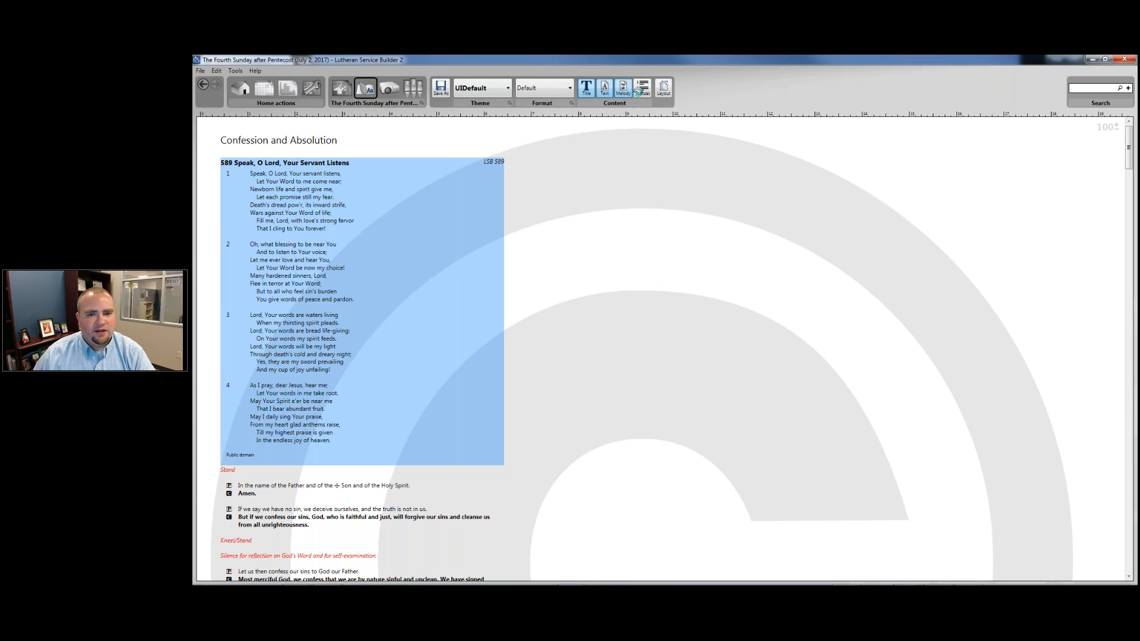
pyautogui.click(640, 90)
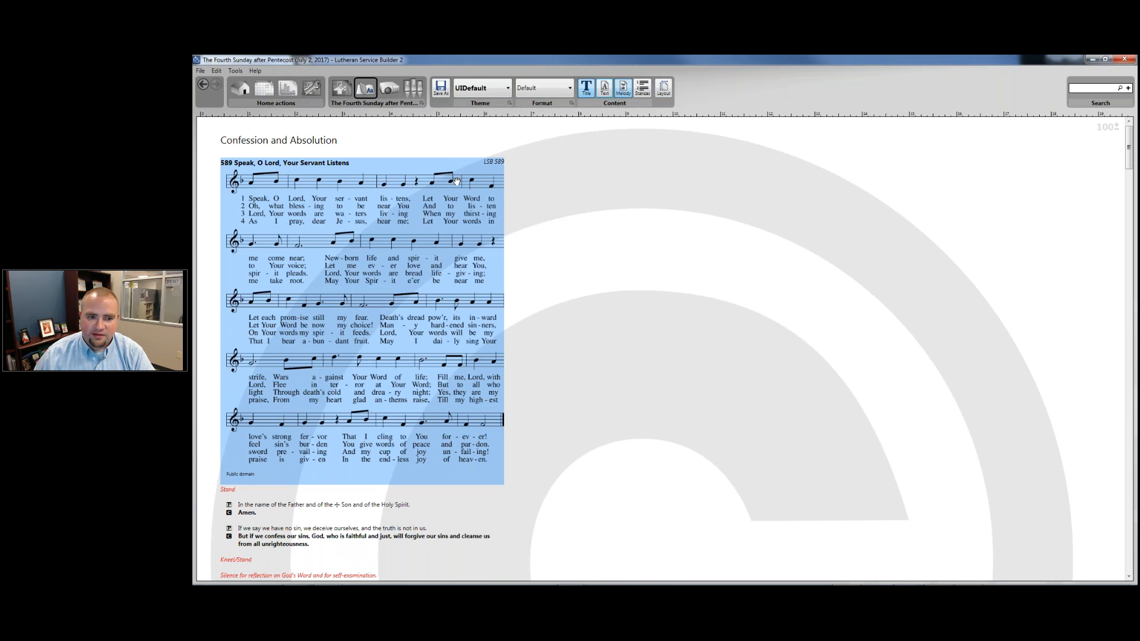
pyautogui.click(648, 87)
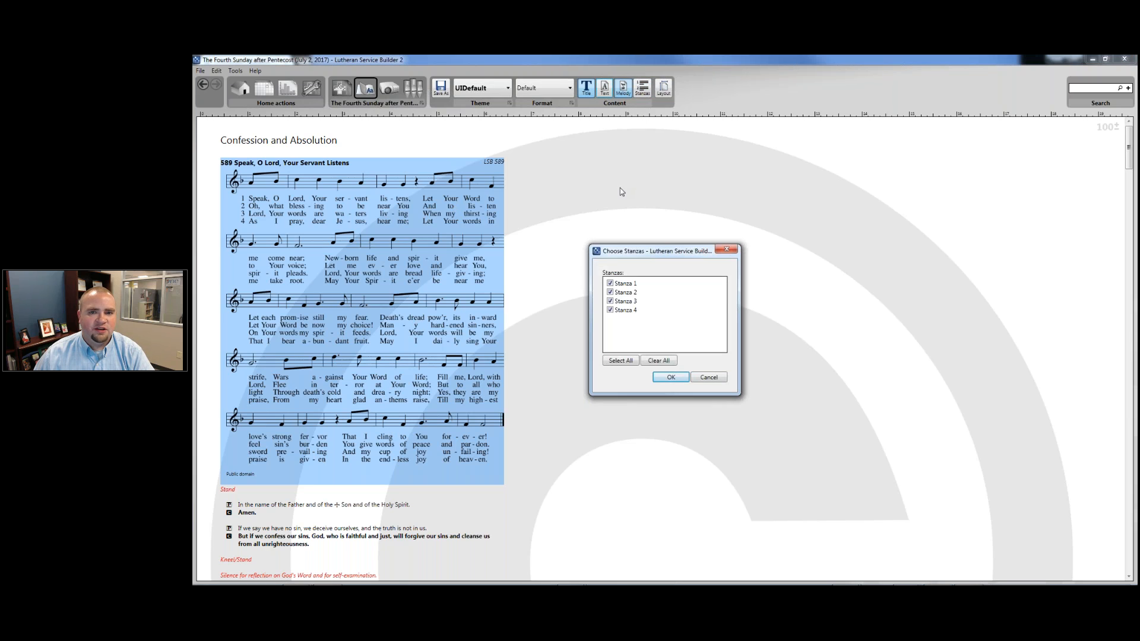
pyautogui.click(621, 302)
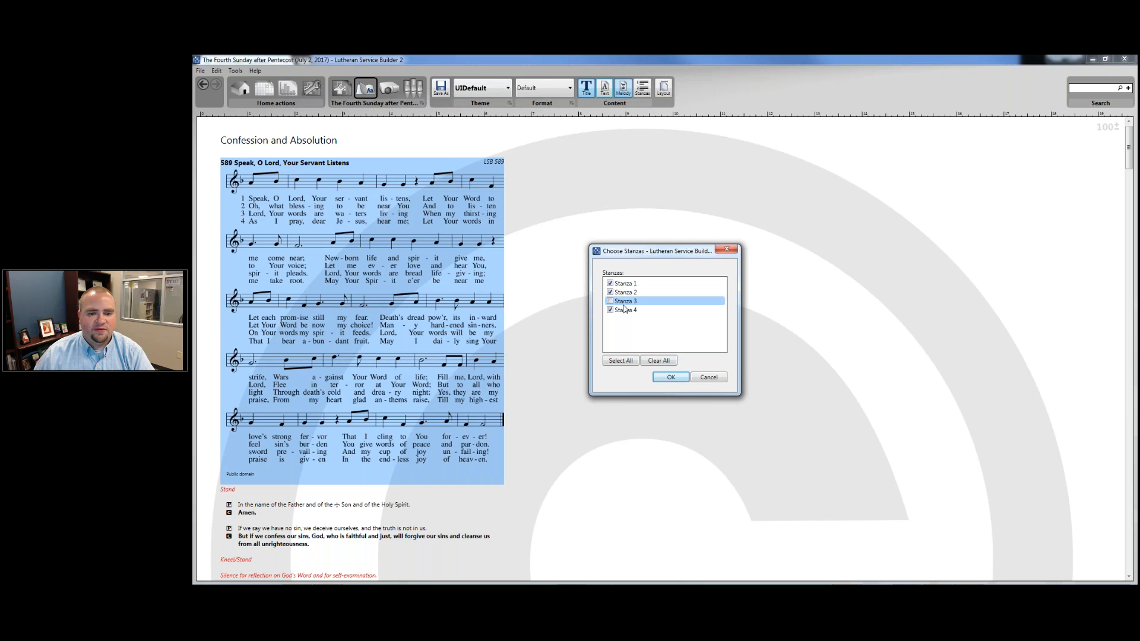
pyautogui.click(672, 378)
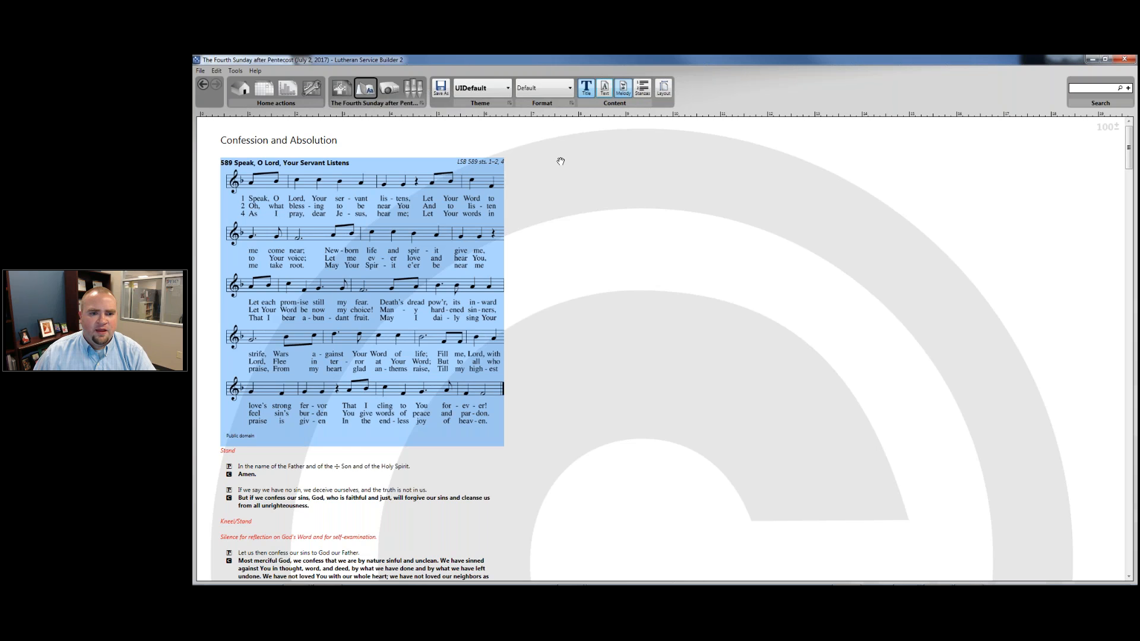
# - Try replacing the subcaption of hymn 589 Speak, O Lord, Your Servant Listens with #ref#
pyautogui.rightClick(466, 166)
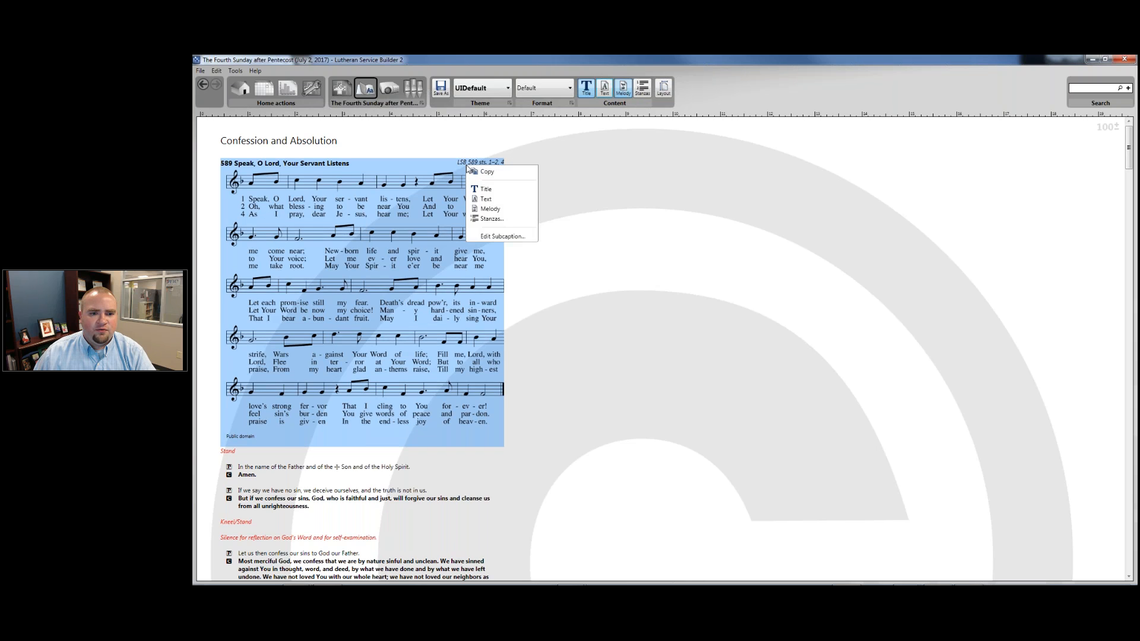
pyautogui.click(501, 236)
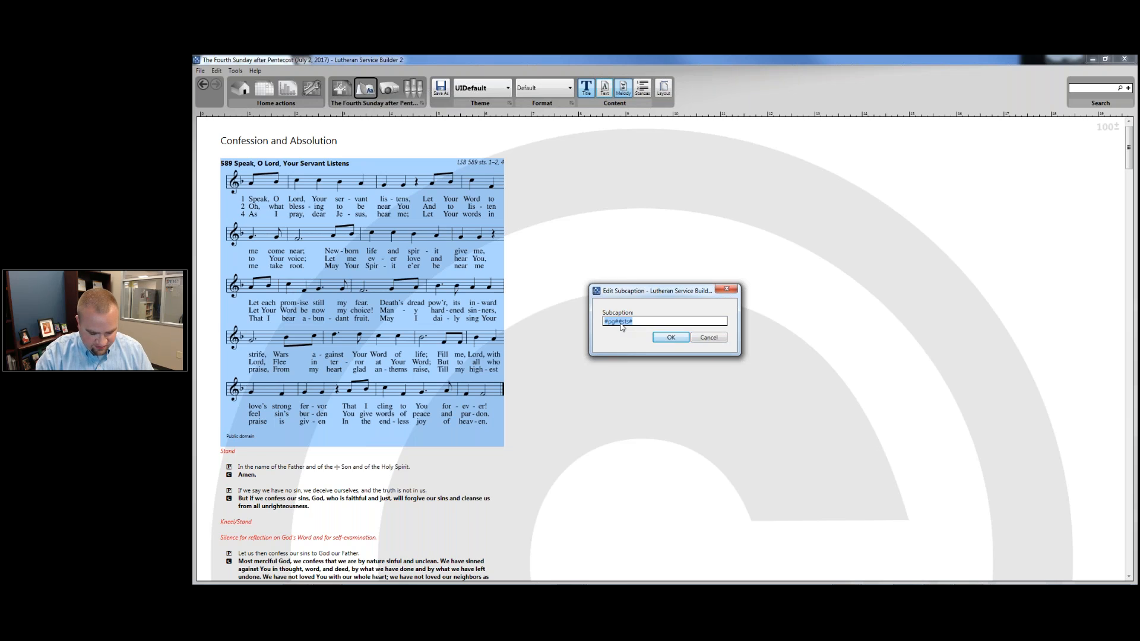
pyautogui.write('#ref#')
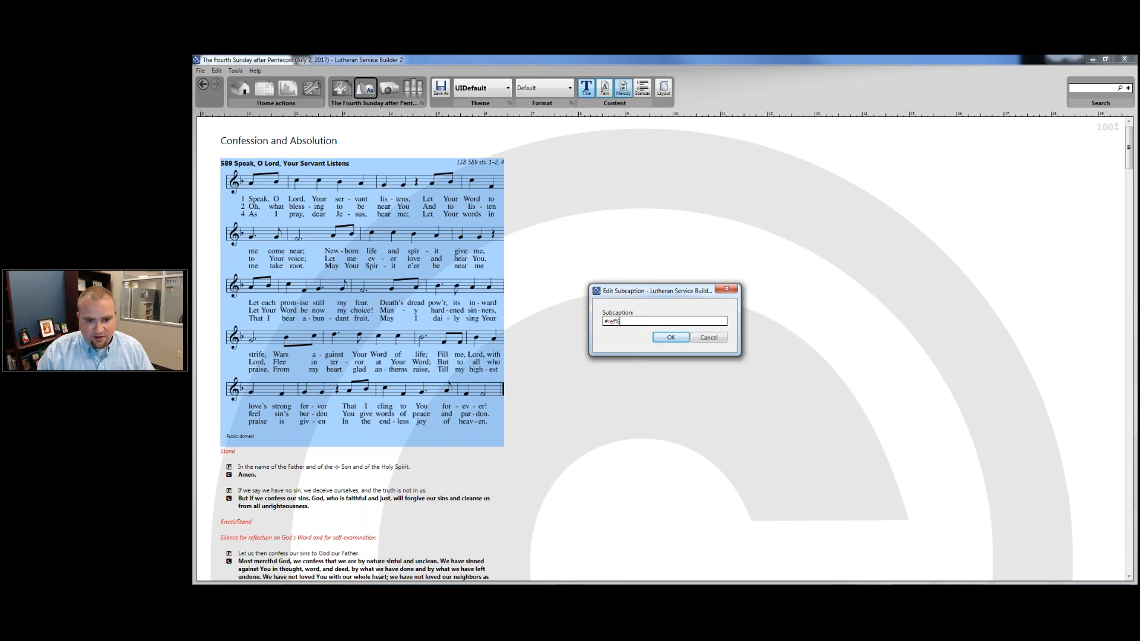
pyautogui.write('#')
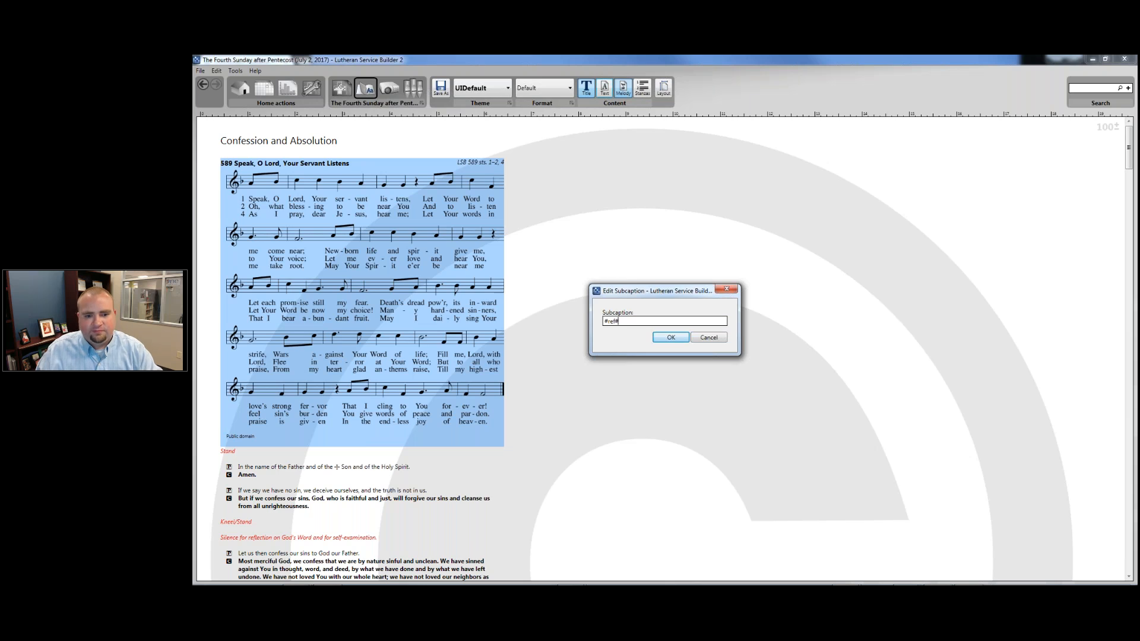
pyautogui.click(677, 339)
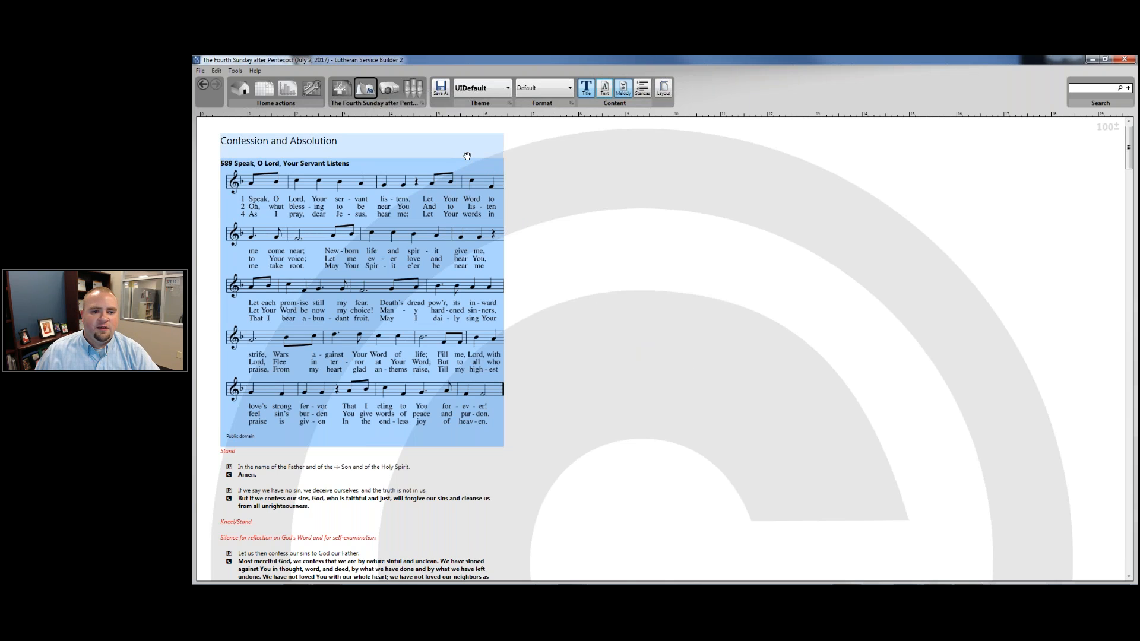
# - Set the subcaption of hymn 589 to "#pg# #sts#"
pyautogui.rightClick(496, 170)
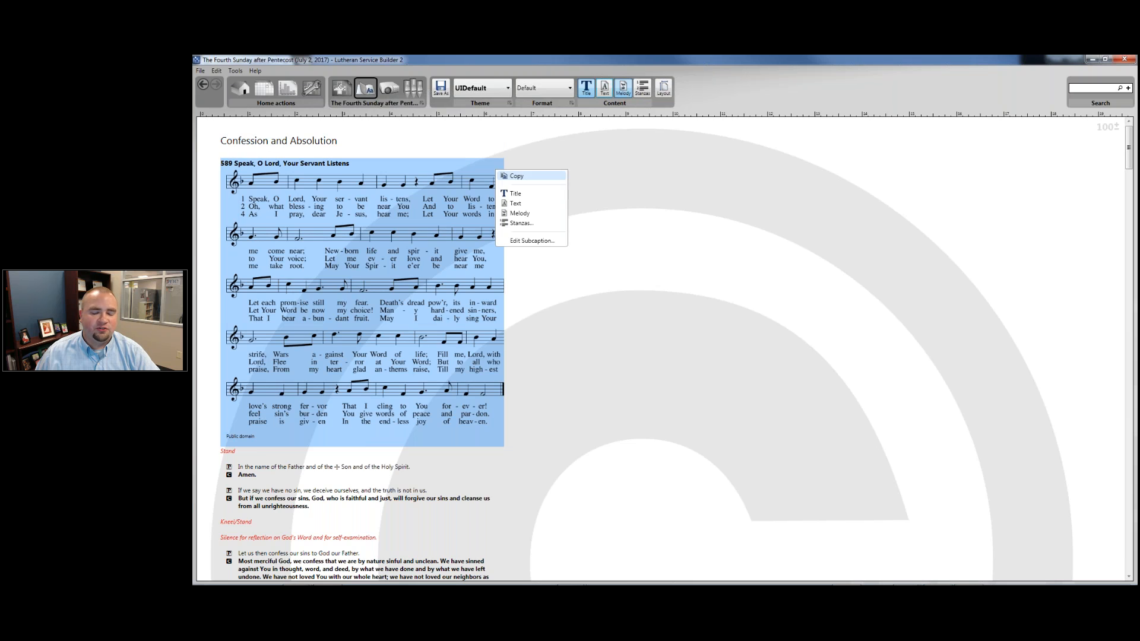
pyautogui.click(546, 242)
pyautogui.write('#ref')
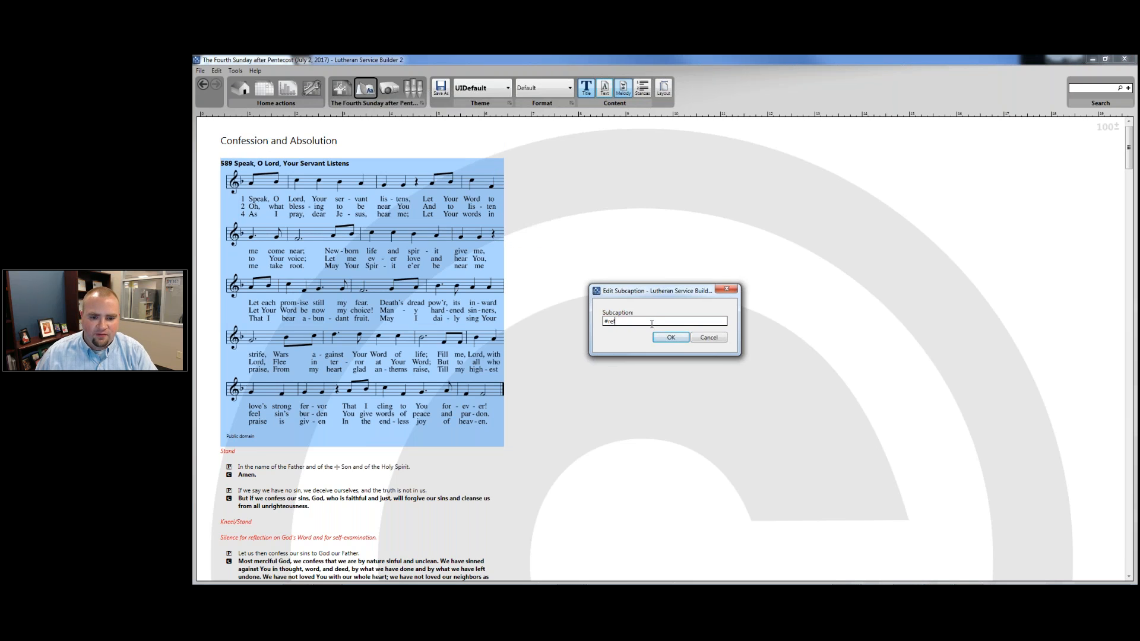
pyautogui.press('BackSpace')
pyautogui.press('BackSpace')
pyautogui.press('BackSpace')
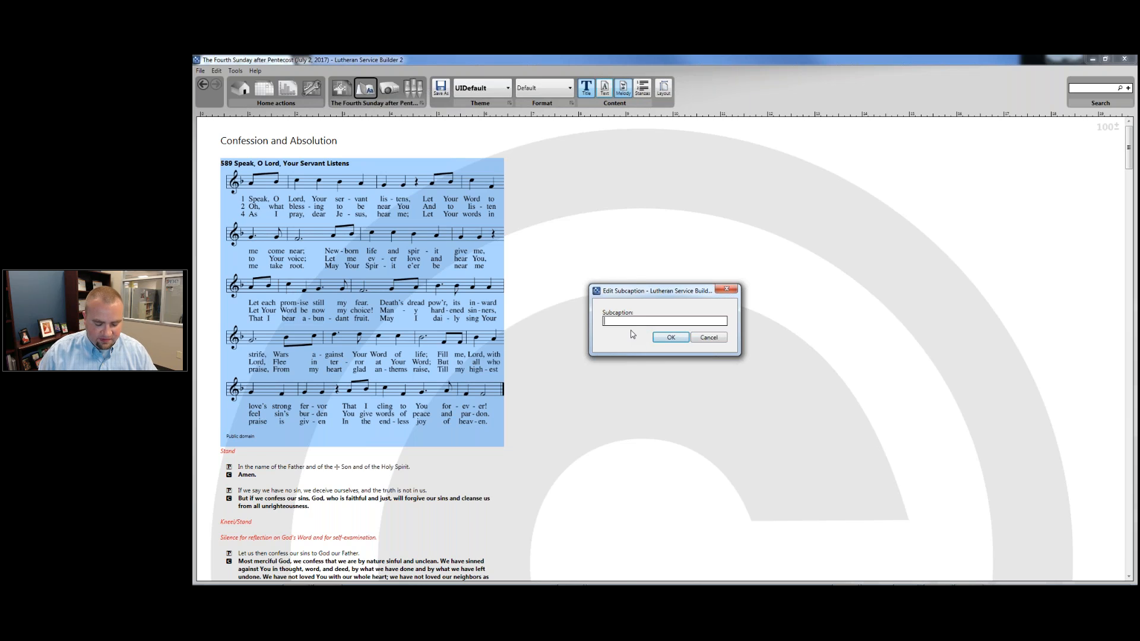
pyautogui.write('#')
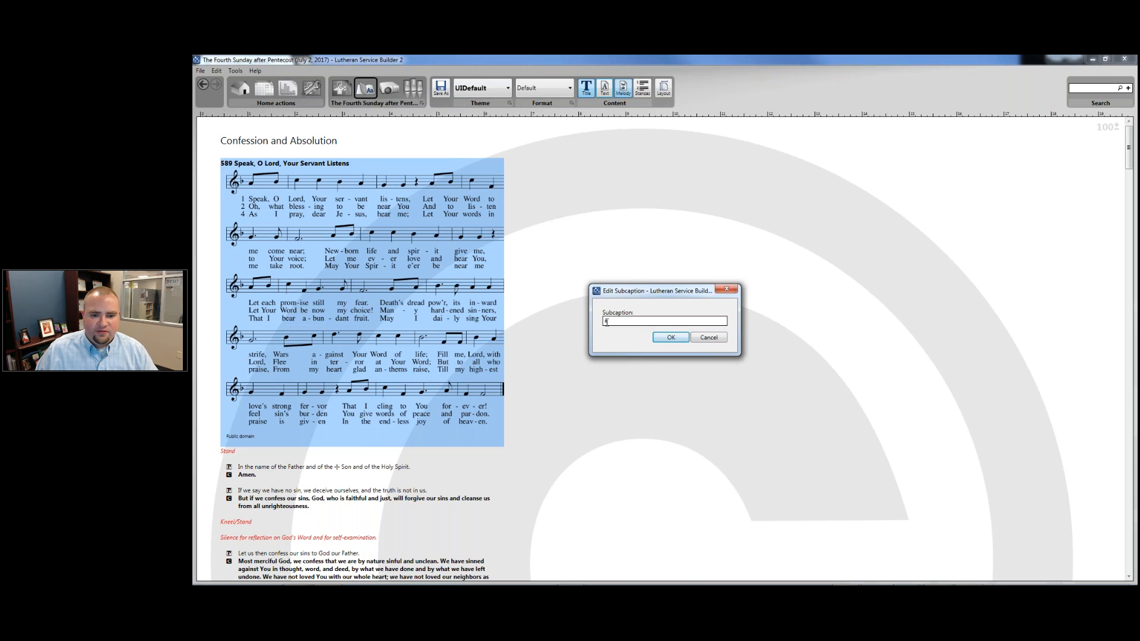
pyautogui.write('pg#')
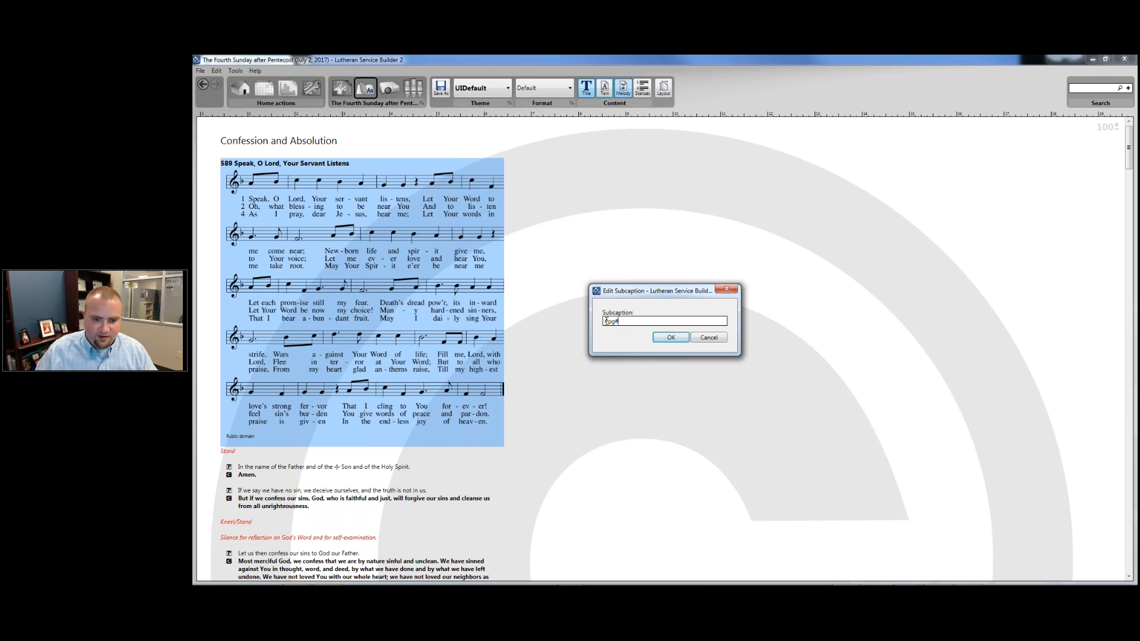
pyautogui.moveTo(631, 321)
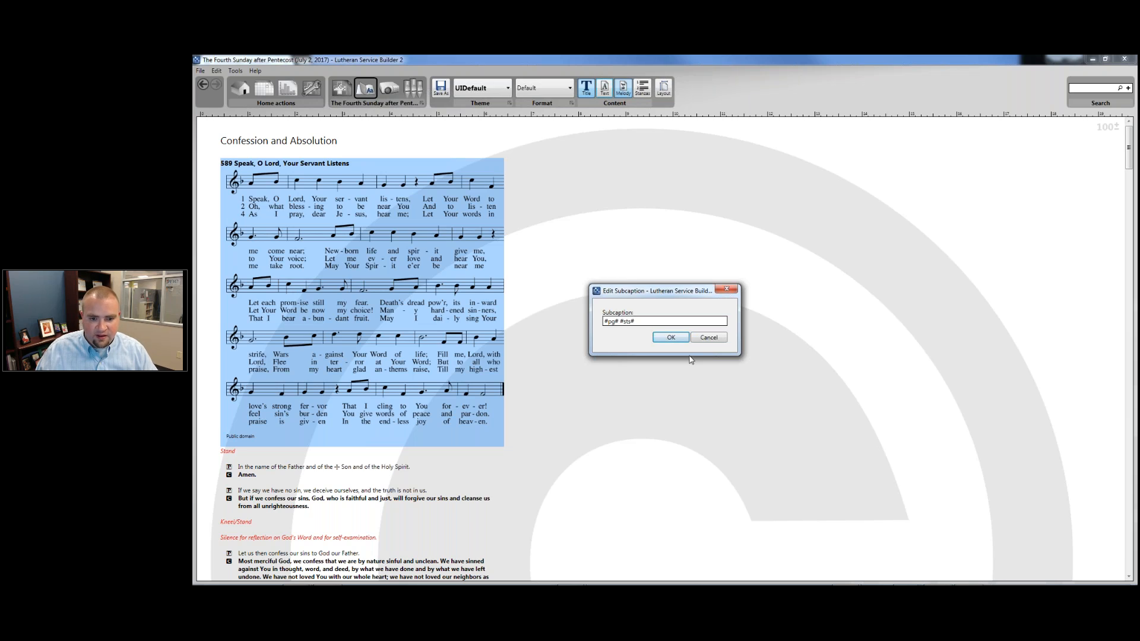
pyautogui.click(671, 337)
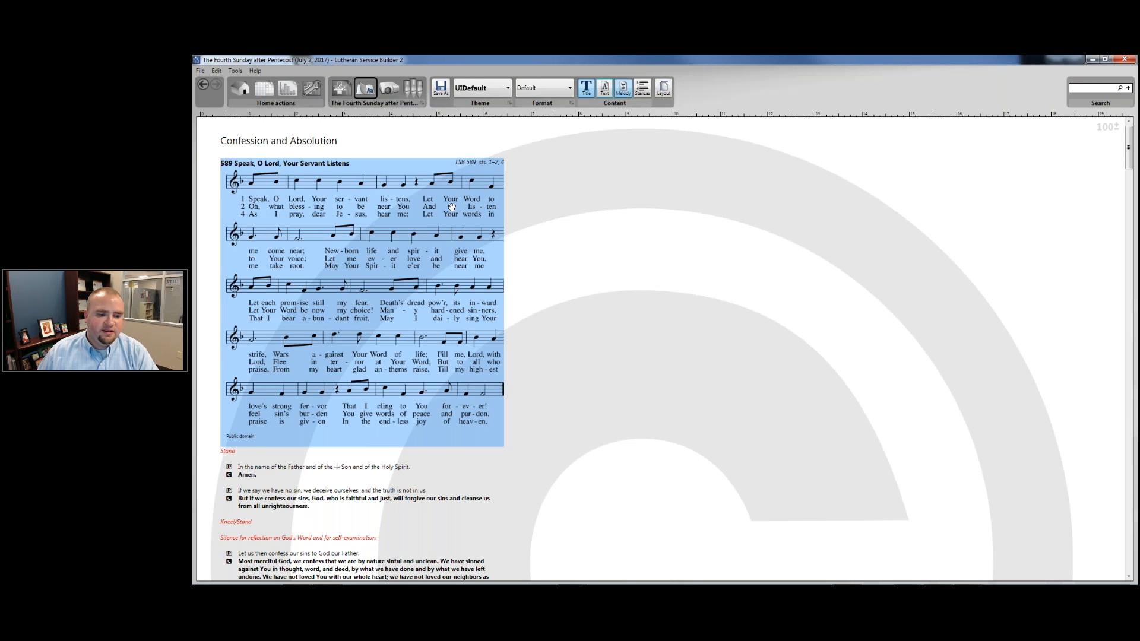
# - Show the title of the Confession of Sins in the Confession and Absolution section
pyautogui.scroll(-1, 452, 207)
pyautogui.scroll(-4, 412, 223)
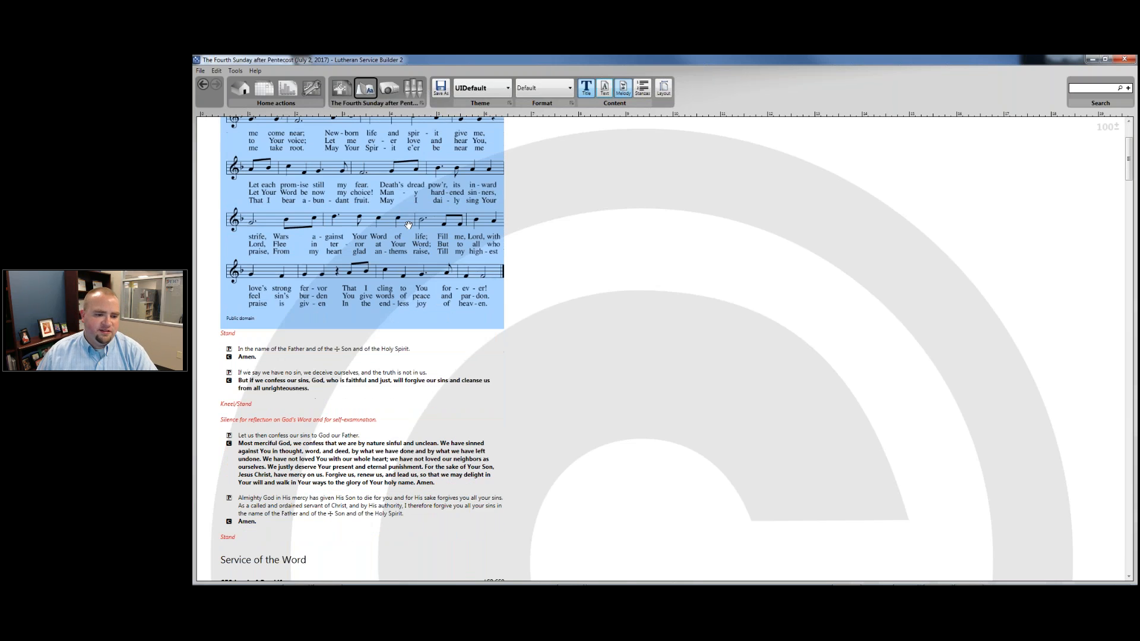
pyautogui.scroll(-4, 408, 225)
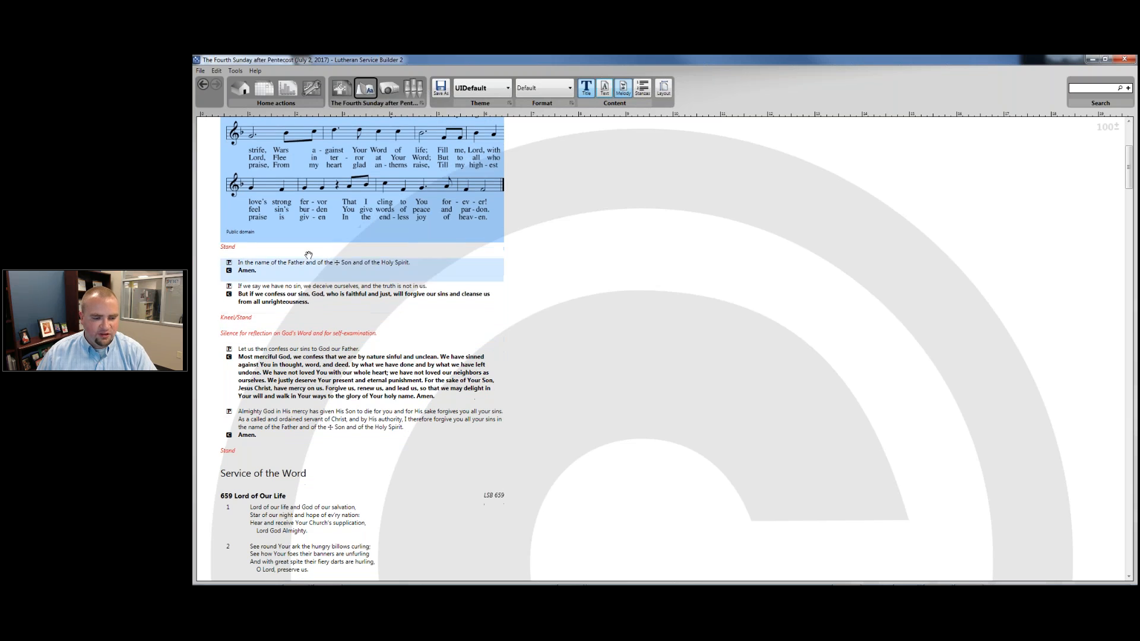
pyautogui.scroll(-1, 294, 260)
pyautogui.click(344, 341)
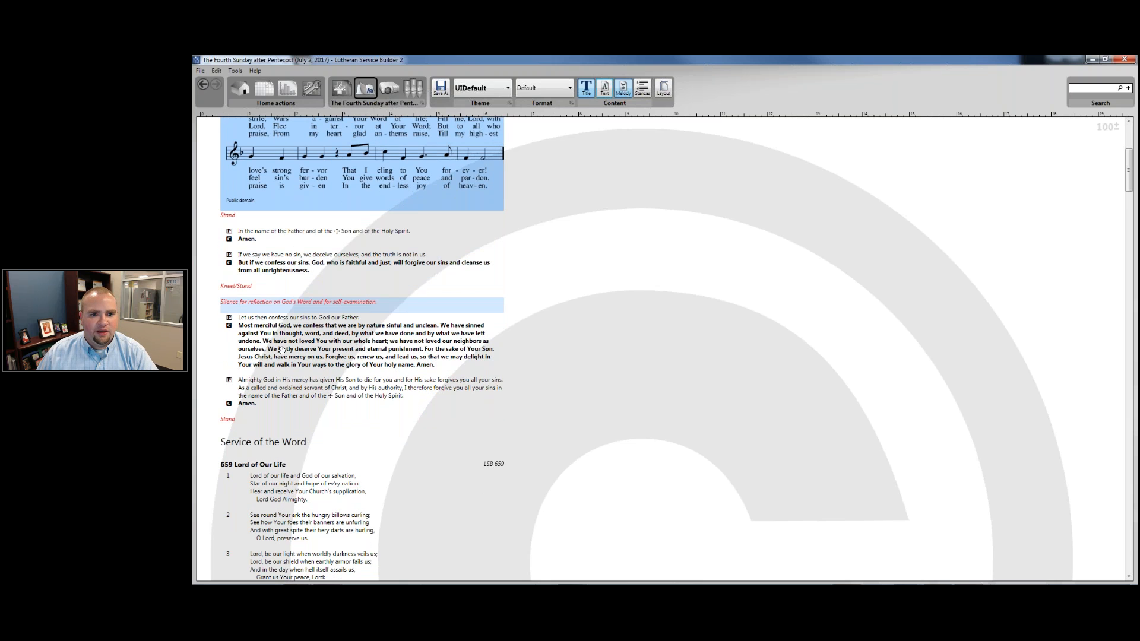
pyautogui.click(586, 89)
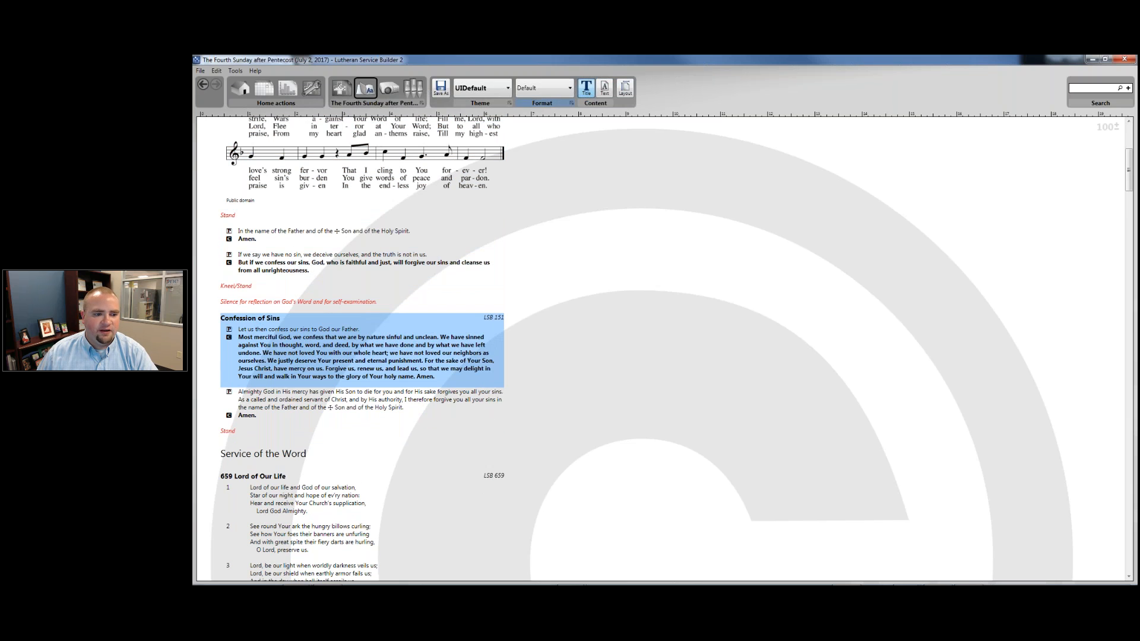
# - Show the titles of the Invocation and the Exhortation above their texts
pyautogui.click(356, 264)
pyautogui.click(356, 239)
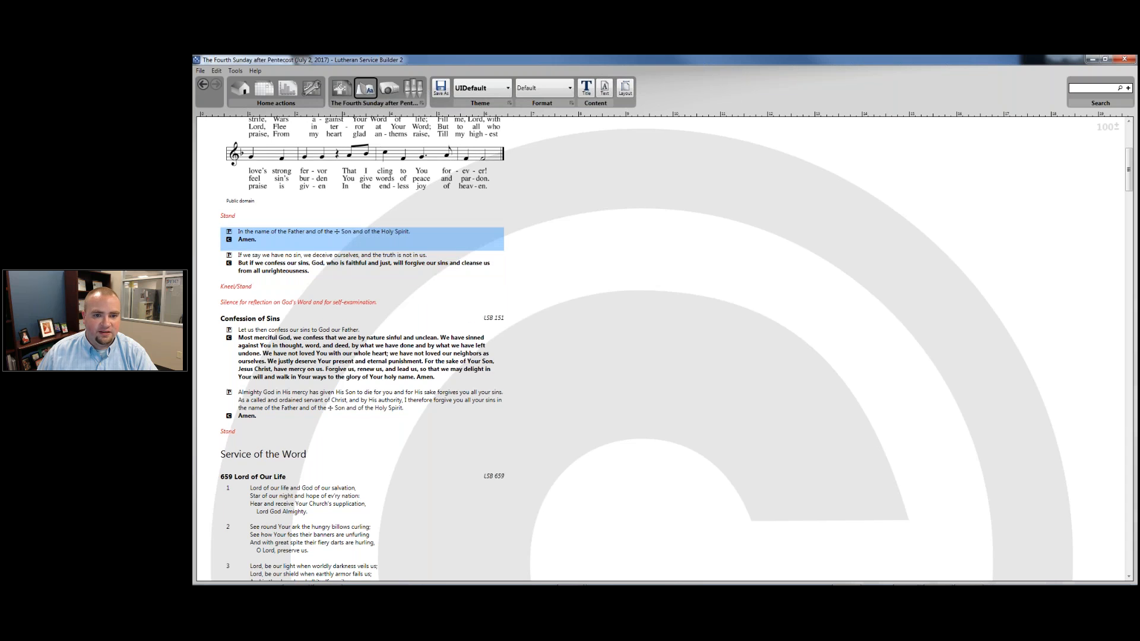
pyautogui.click(586, 88)
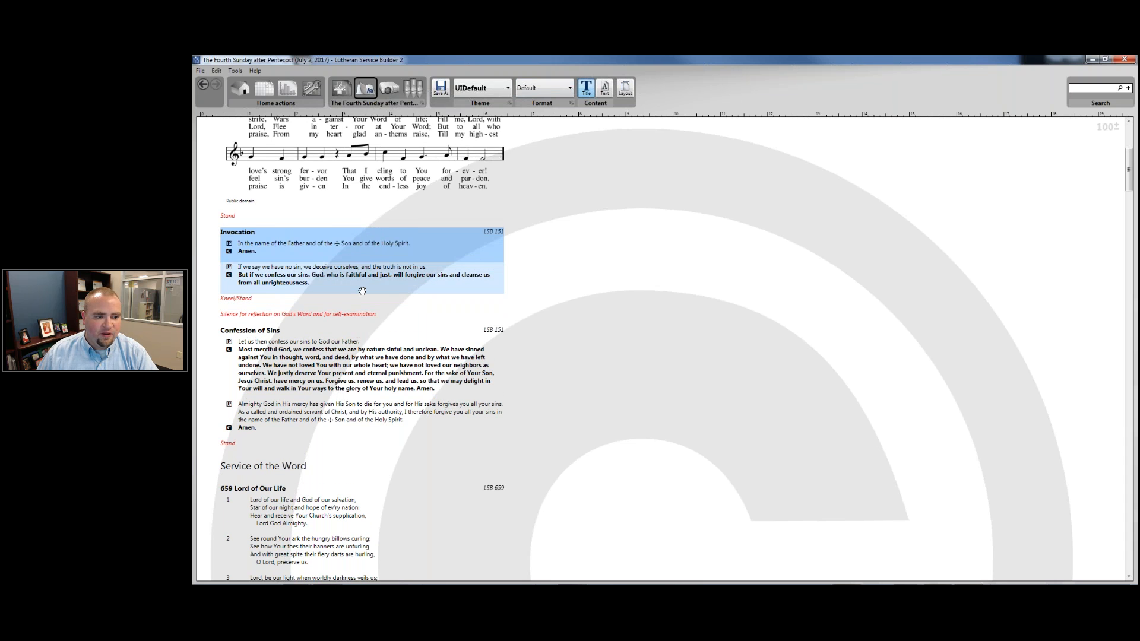
pyautogui.scroll(-2, 395, 288)
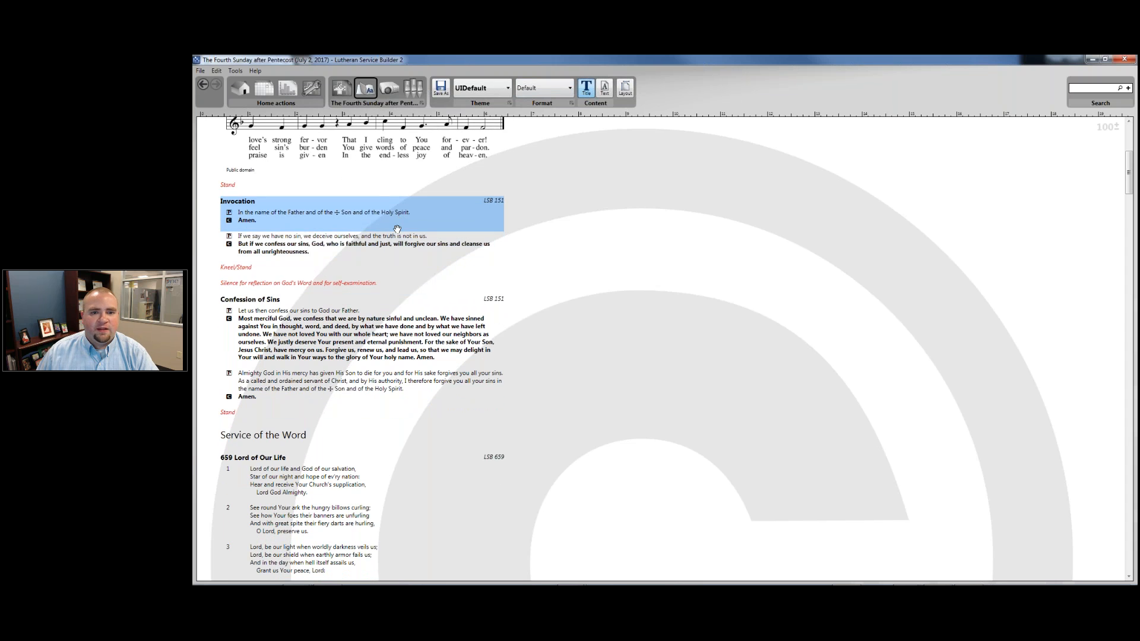
pyautogui.click(356, 244)
pyautogui.click(586, 89)
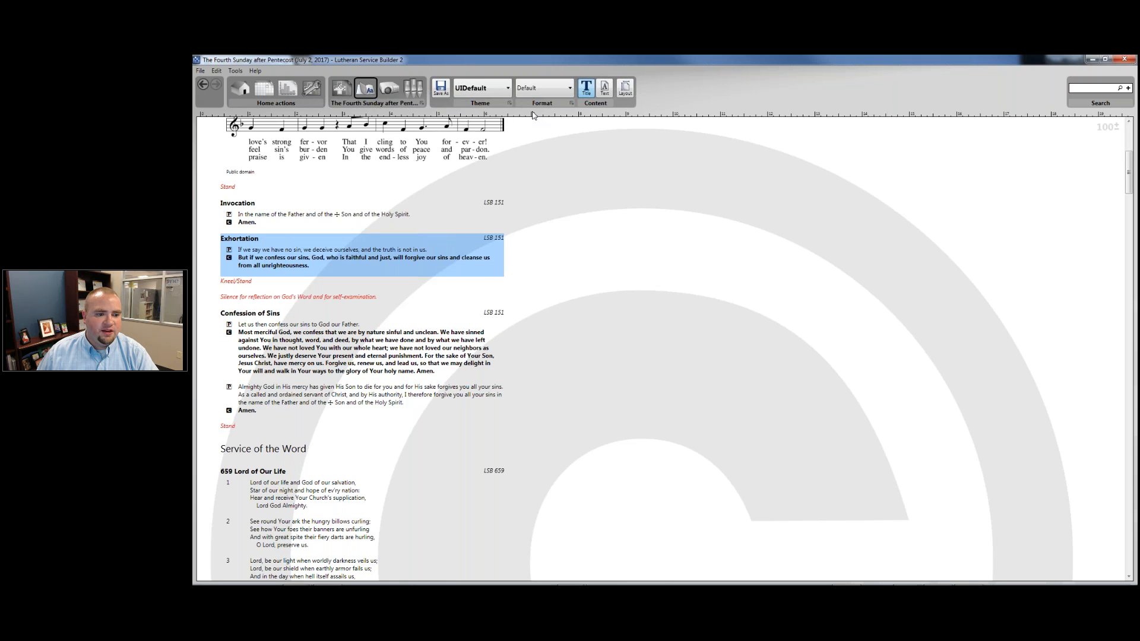
# - Show hymn 659 Lord of Our Life in the Service of the Word with its melody
pyautogui.scroll(-1, 520, 190)
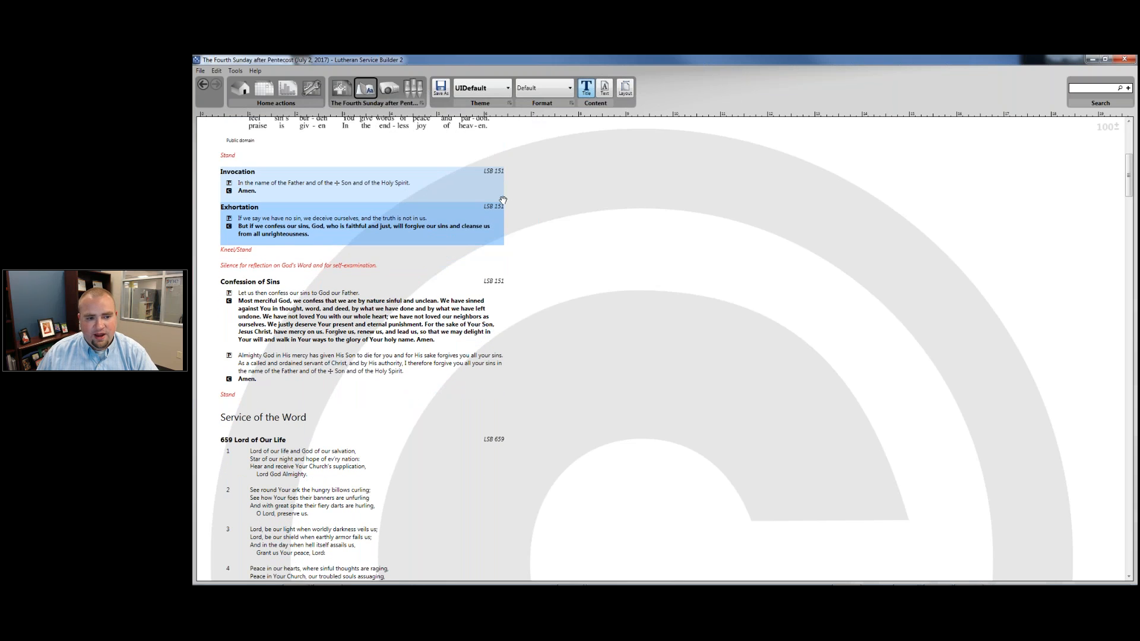
pyautogui.scroll(-1, 497, 270)
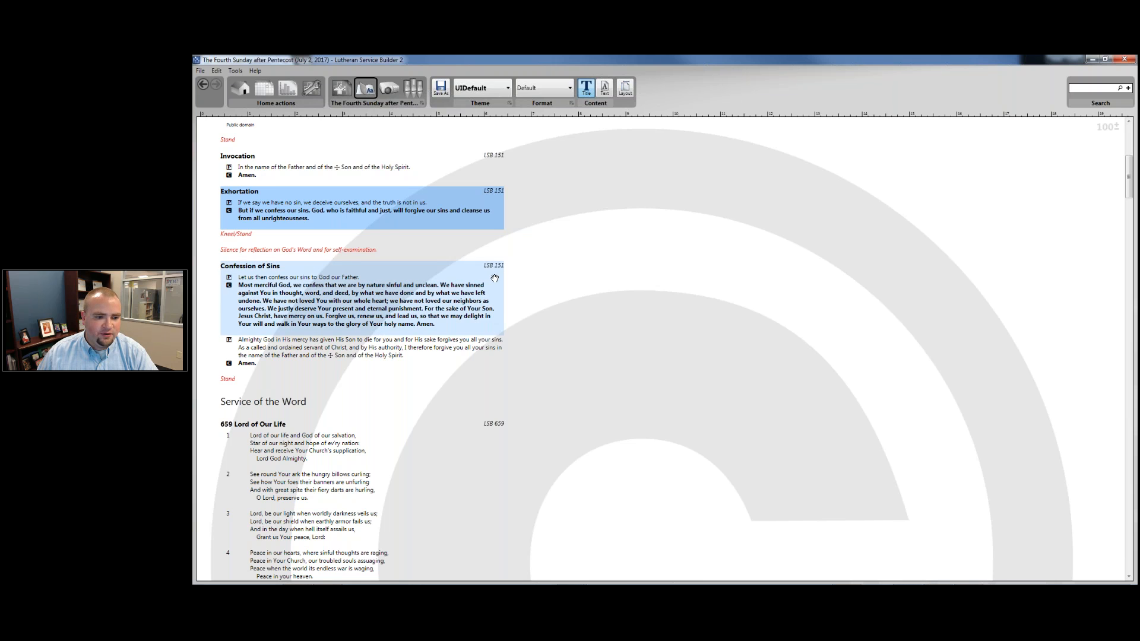
pyautogui.scroll(-3, 494, 278)
pyautogui.scroll(-1, 252, 321)
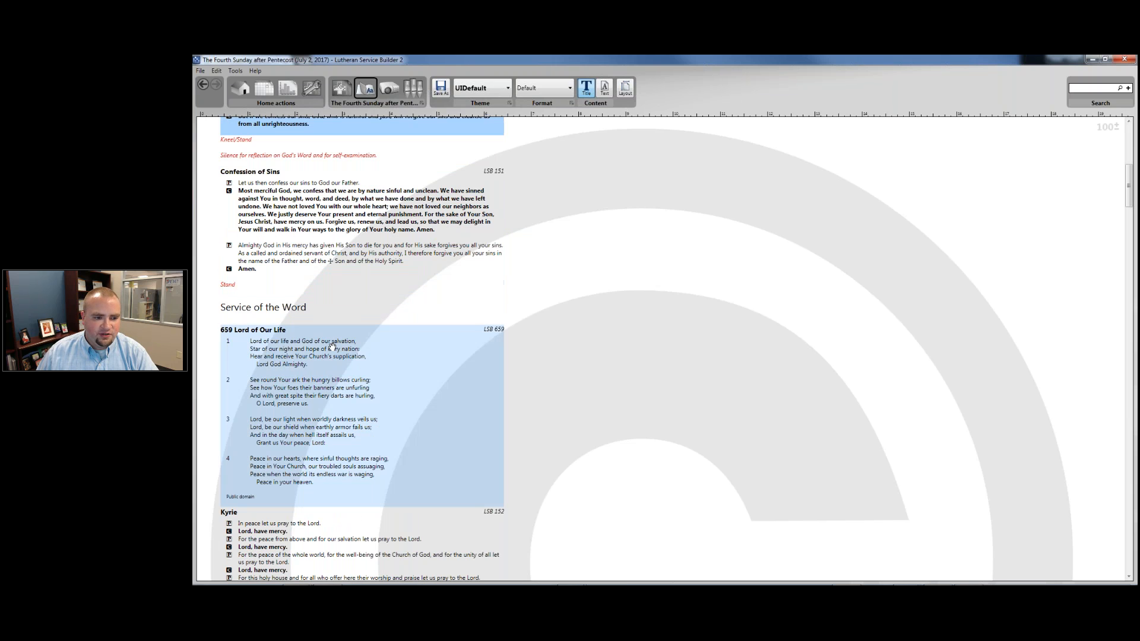
pyautogui.click(333, 346)
pyautogui.scroll(-1, 416, 315)
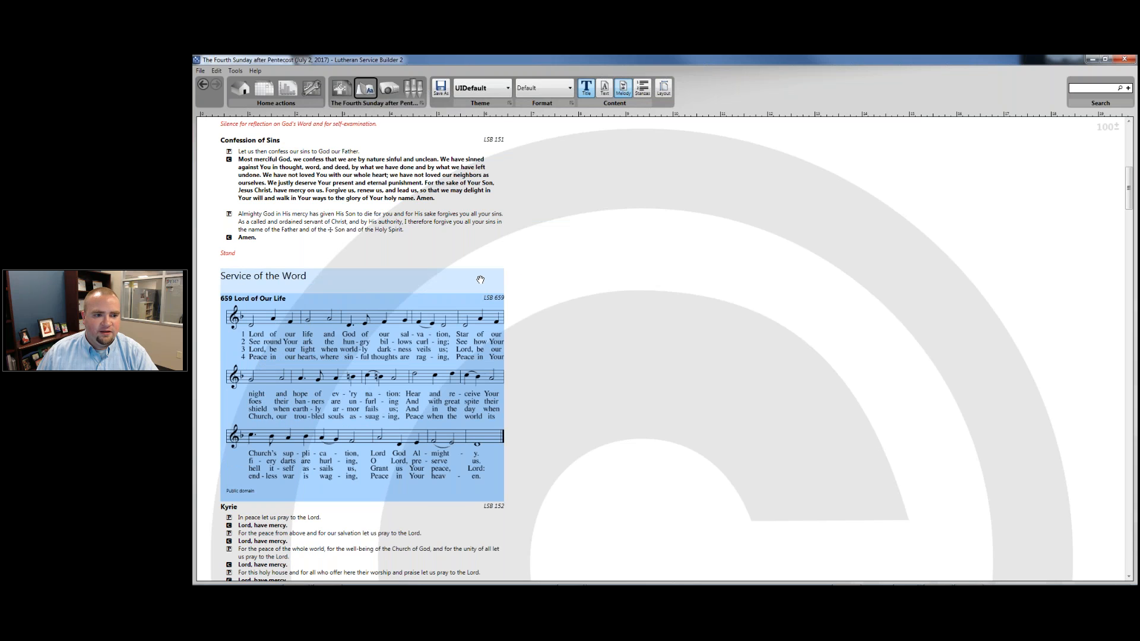
# - Toggle the chant pointing of the Gradual off and on
pyautogui.scroll(-4, 481, 280)
pyautogui.scroll(-1, 280, 174)
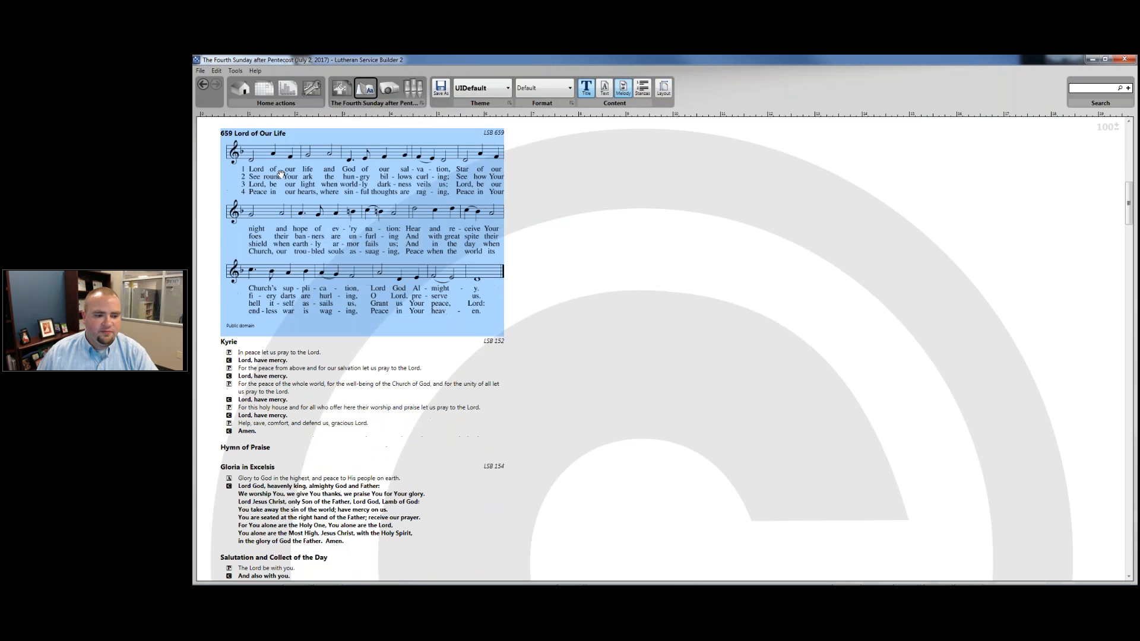
pyautogui.scroll(-8, 280, 174)
pyautogui.scroll(-4, 275, 174)
pyautogui.click(302, 378)
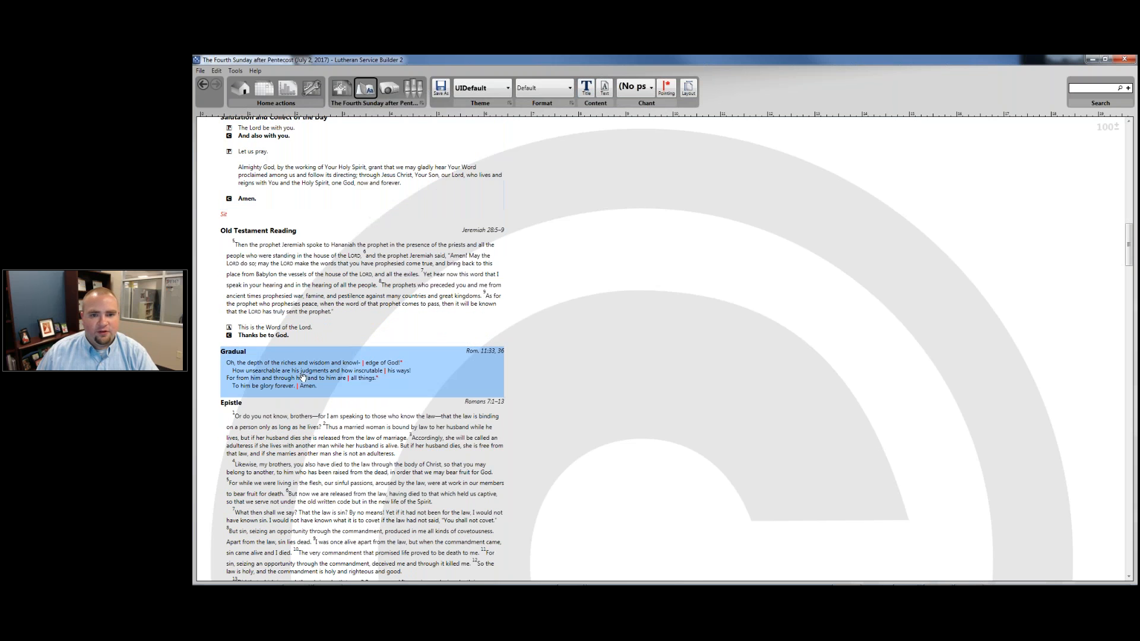
pyautogui.click(666, 89)
pyautogui.click(668, 95)
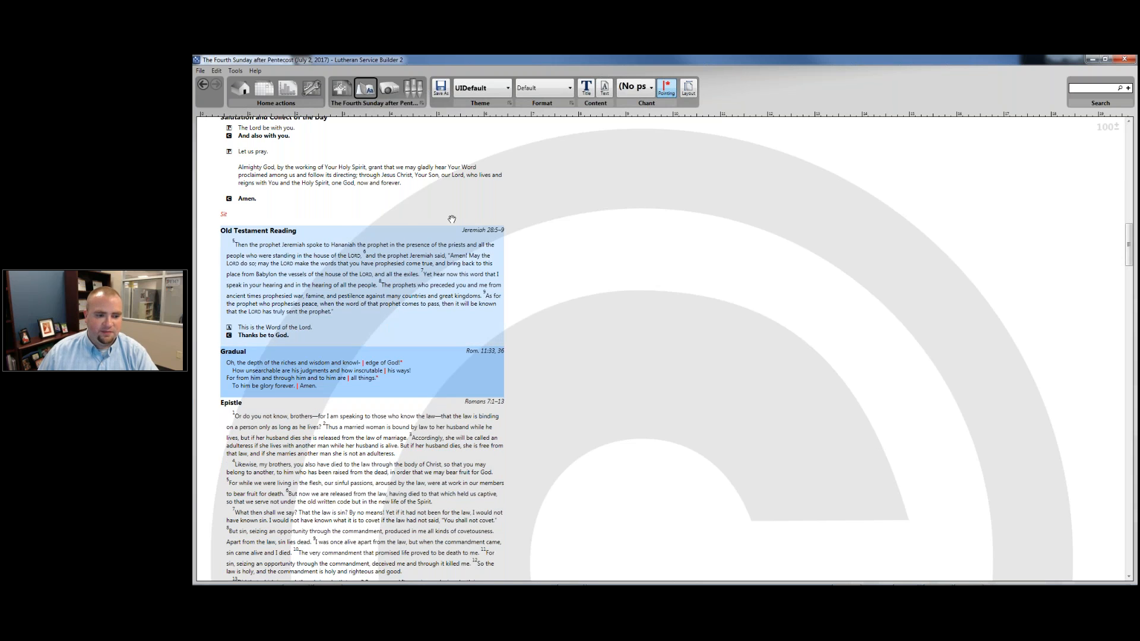
# - Review the Epistle and the parts that follow it in the bulletin
pyautogui.scroll(-3, 458, 215)
pyautogui.scroll(-12, 465, 211)
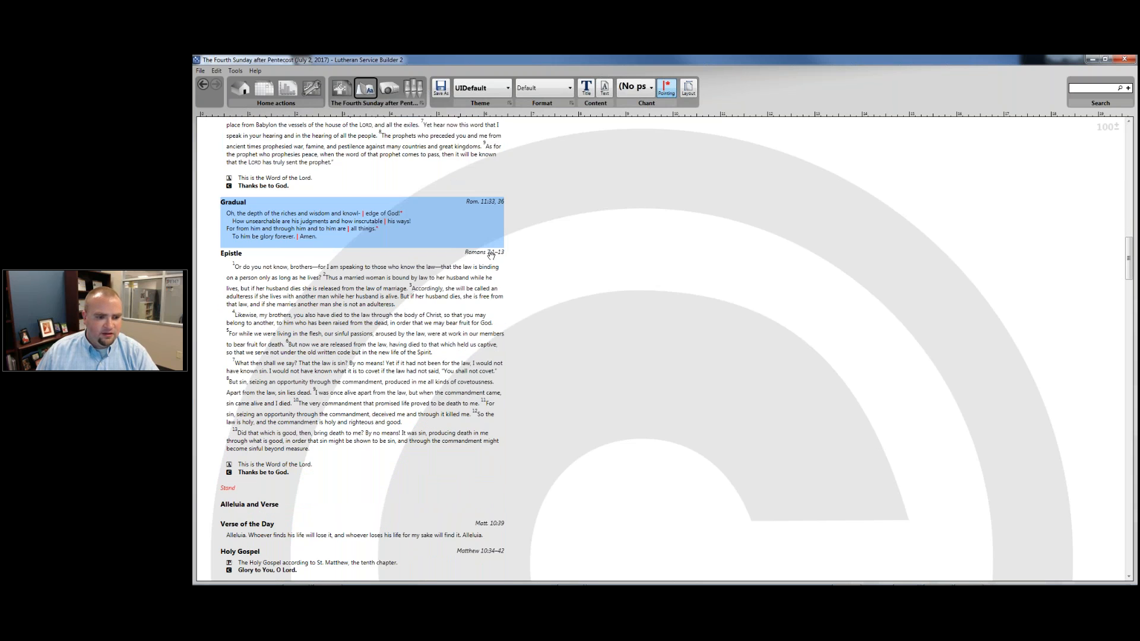
# - Turn on the melody option for the Verse of the Day (Matt. 10:39)
pyautogui.scroll(-3, 473, 278)
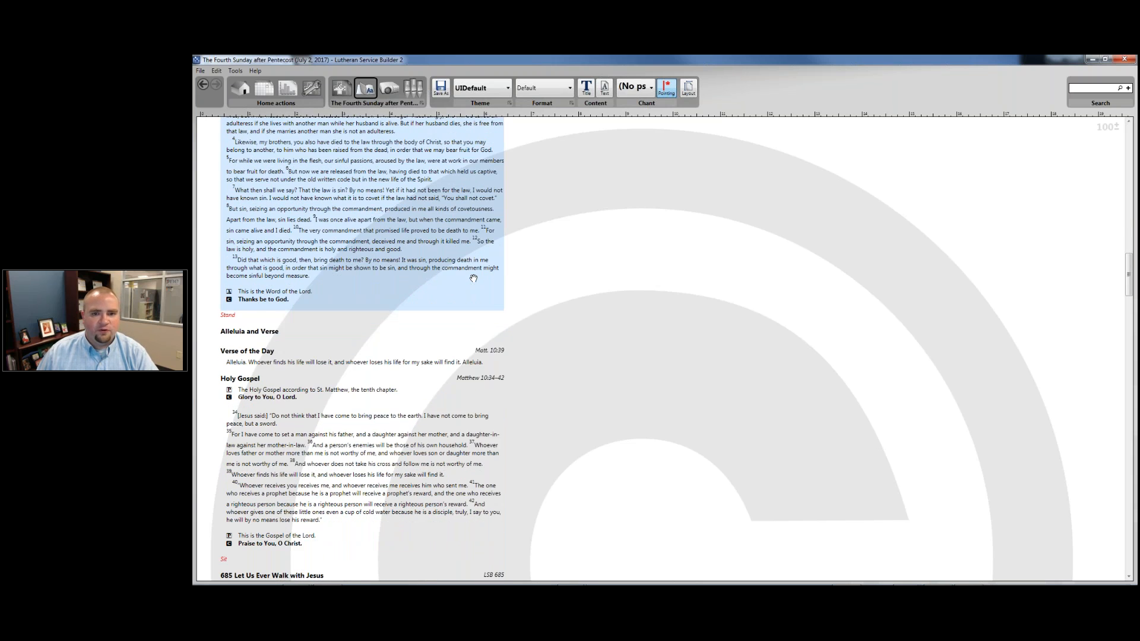
pyautogui.click(380, 332)
pyautogui.click(622, 88)
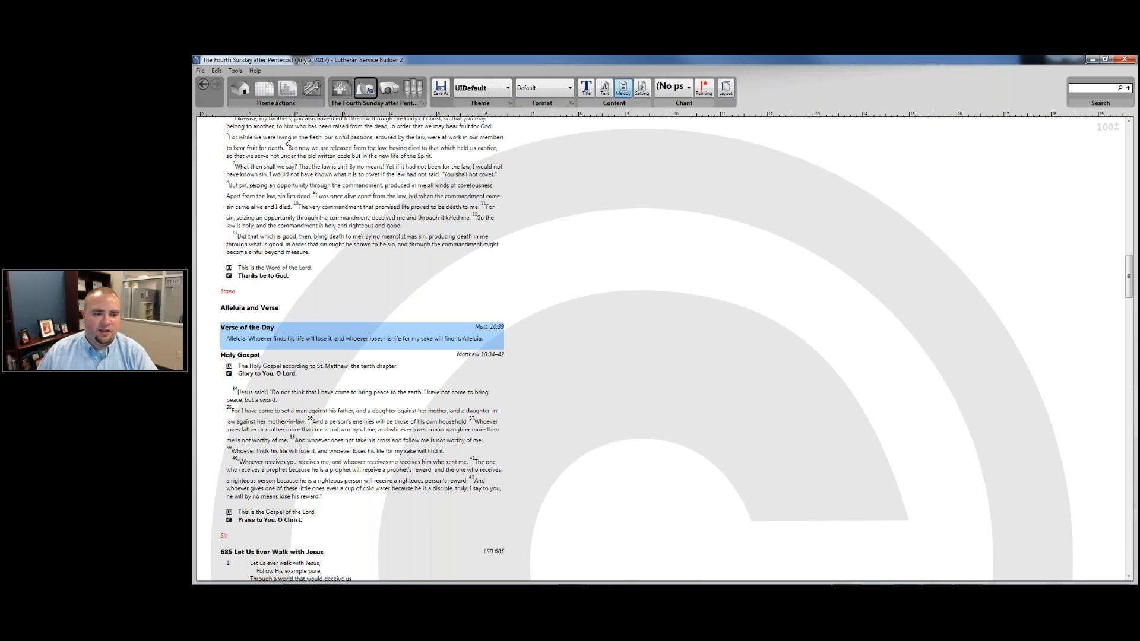
pyautogui.click(621, 94)
pyautogui.click(620, 95)
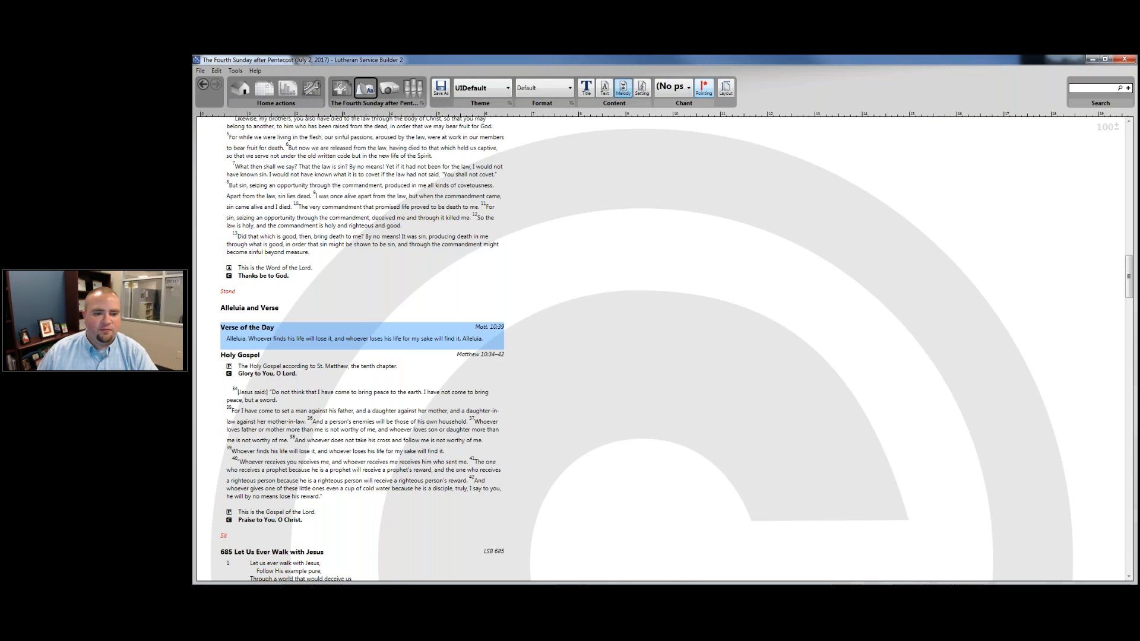
# - Try psalm tone A on the Verse of the Day and set it back to no psalm tone
pyautogui.click(689, 89)
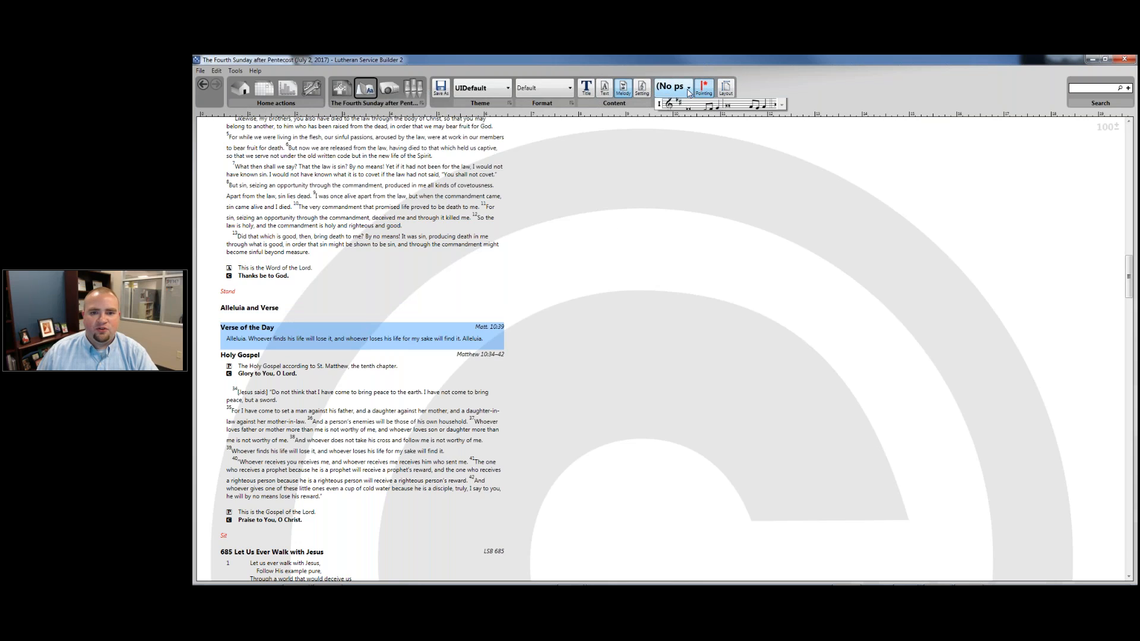
pyautogui.click(695, 129)
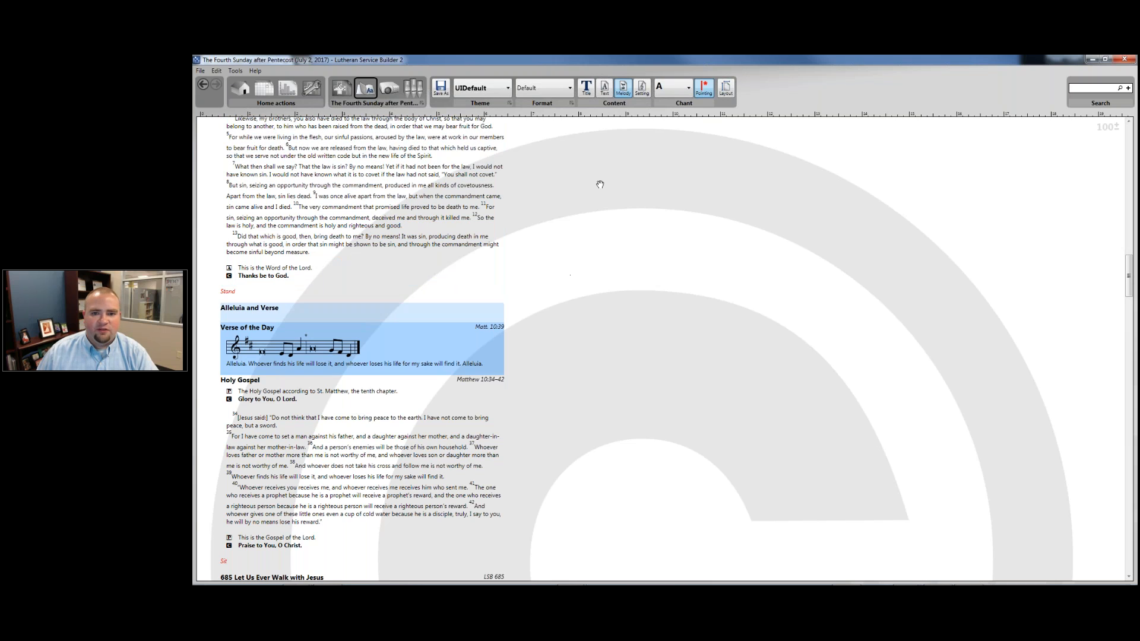
pyautogui.click(670, 96)
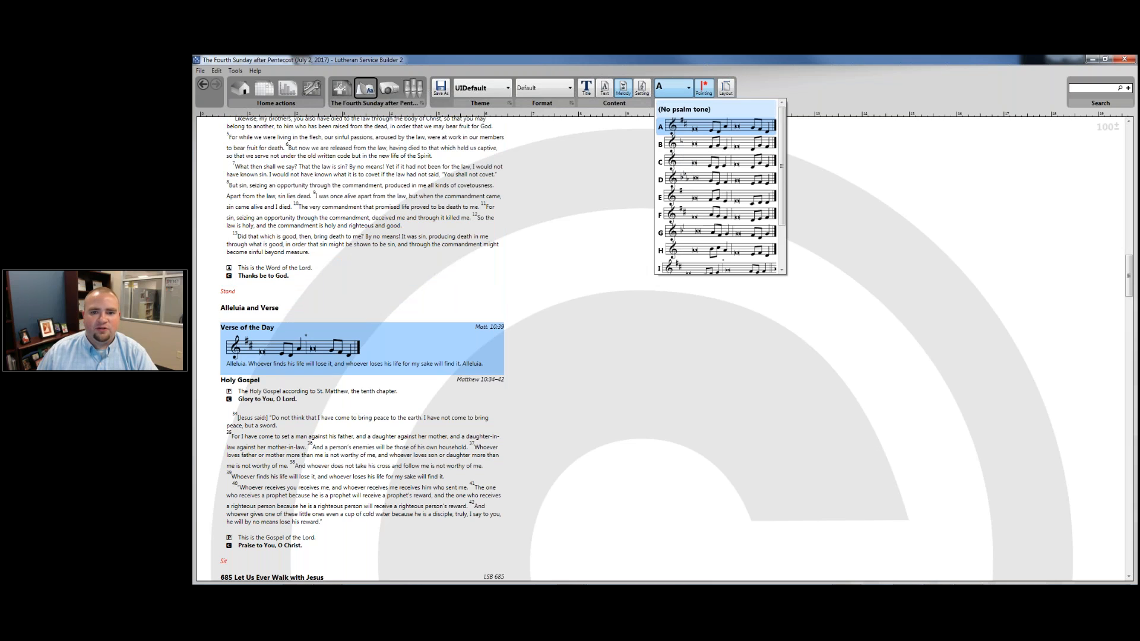
pyautogui.click(677, 111)
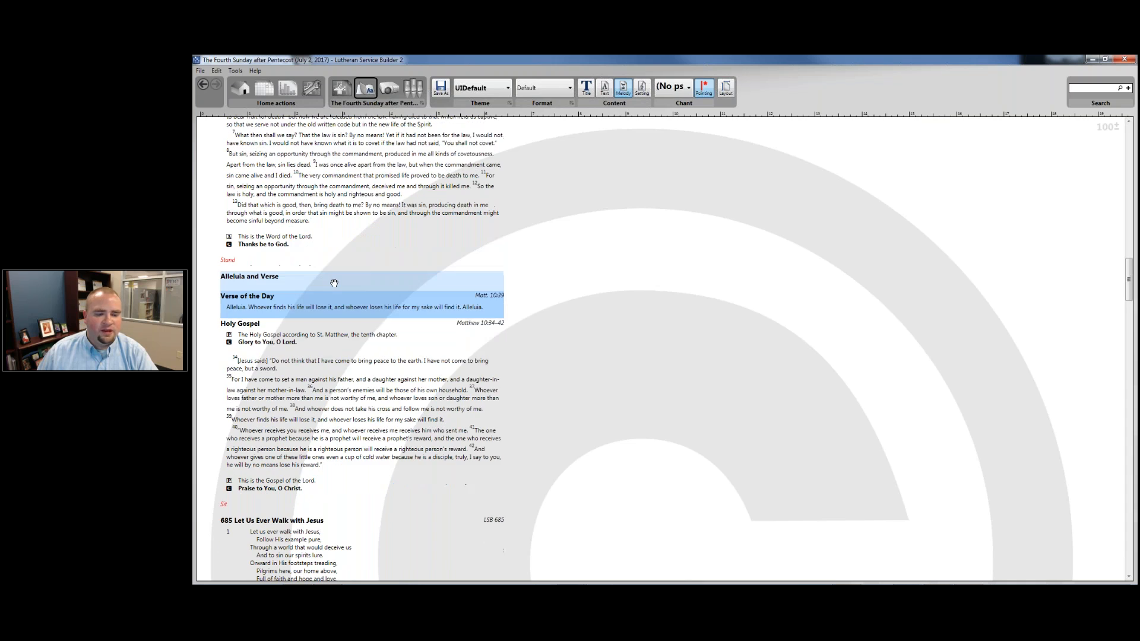
# - Display hymn 685, Let Us Ever Walk with Jesus, with its melody instead of plain stanza text
pyautogui.scroll(-5, 334, 283)
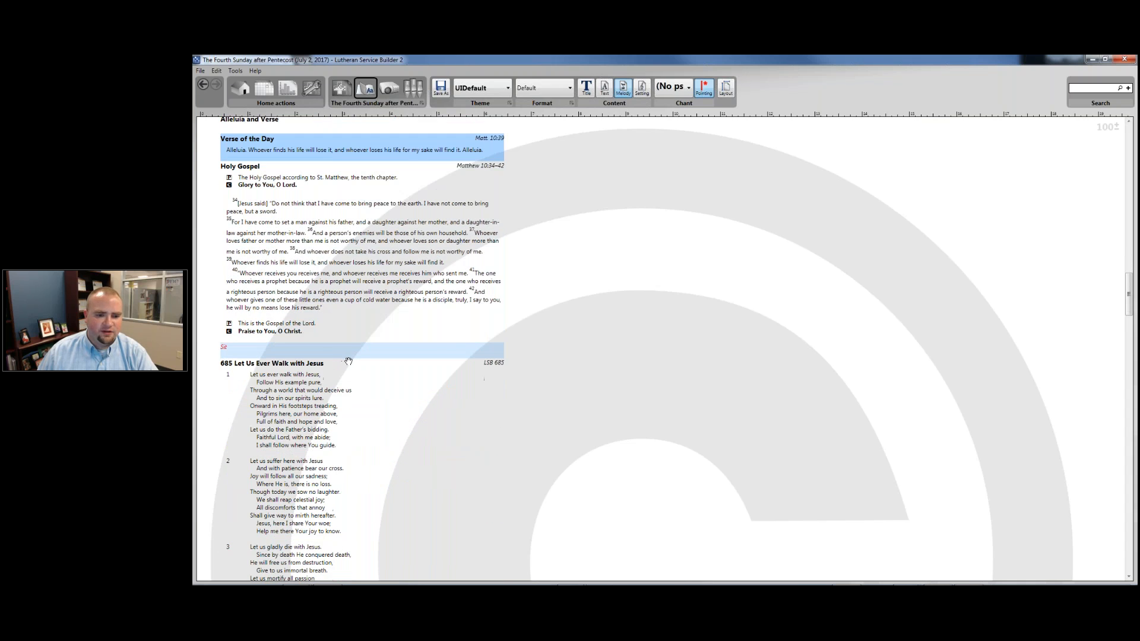
pyautogui.scroll(-2, 349, 366)
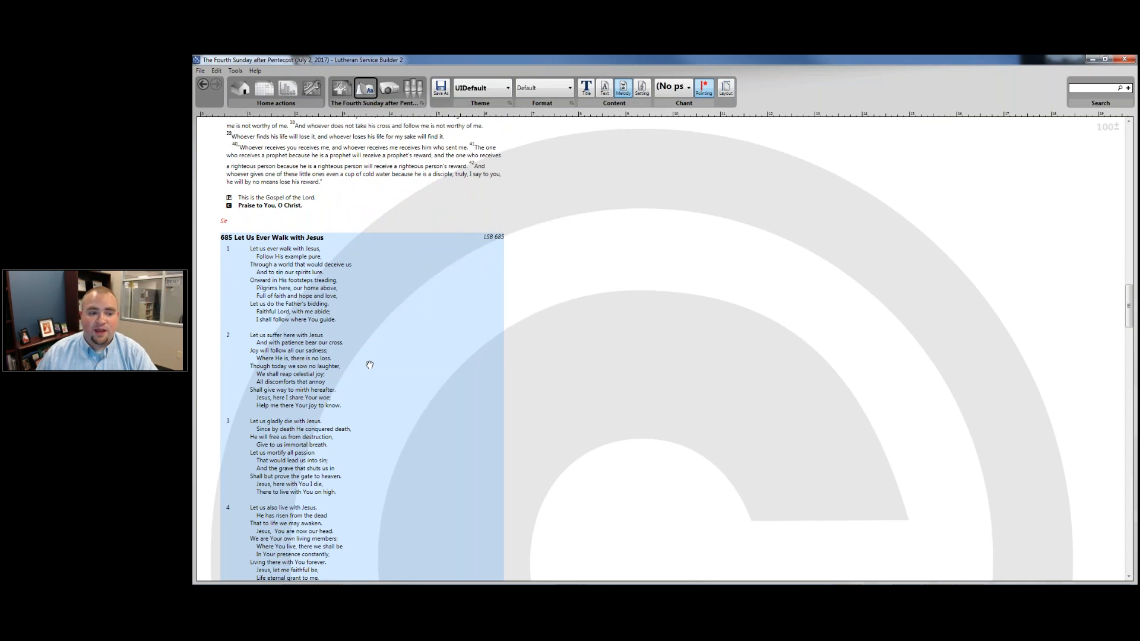
pyautogui.scroll(-1, 368, 362)
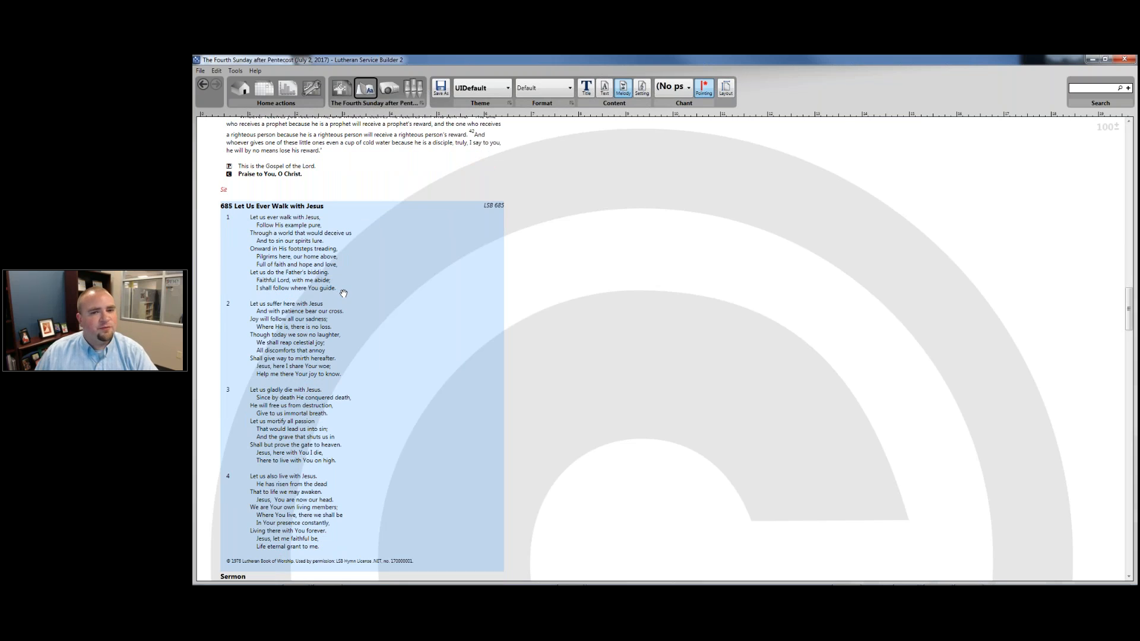
pyautogui.scroll(-1, 343, 293)
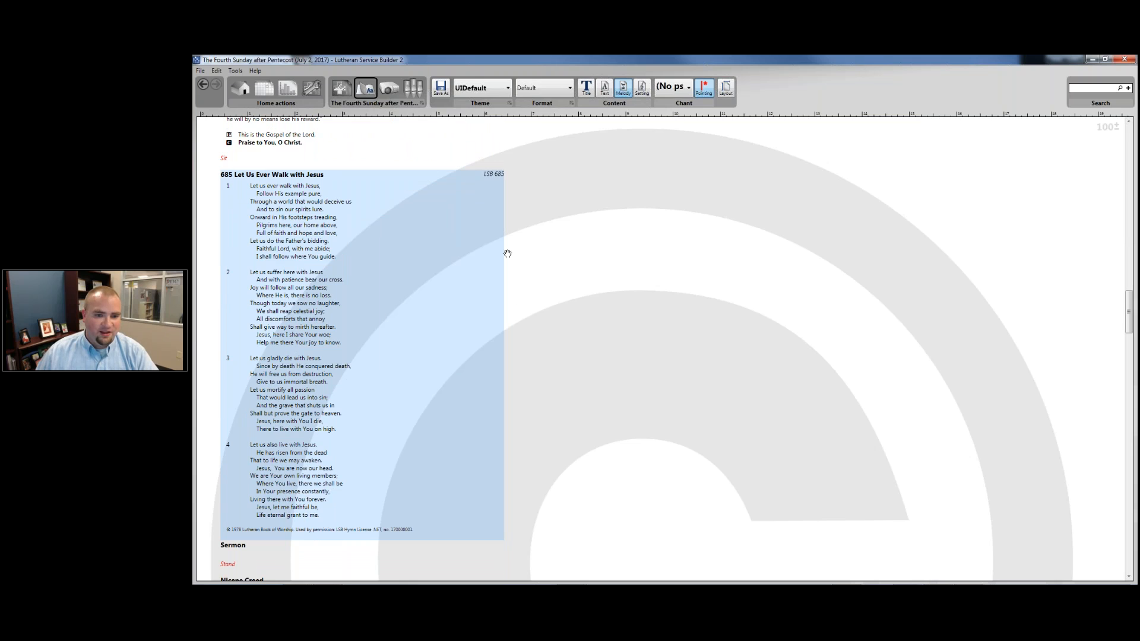
pyautogui.click(386, 224)
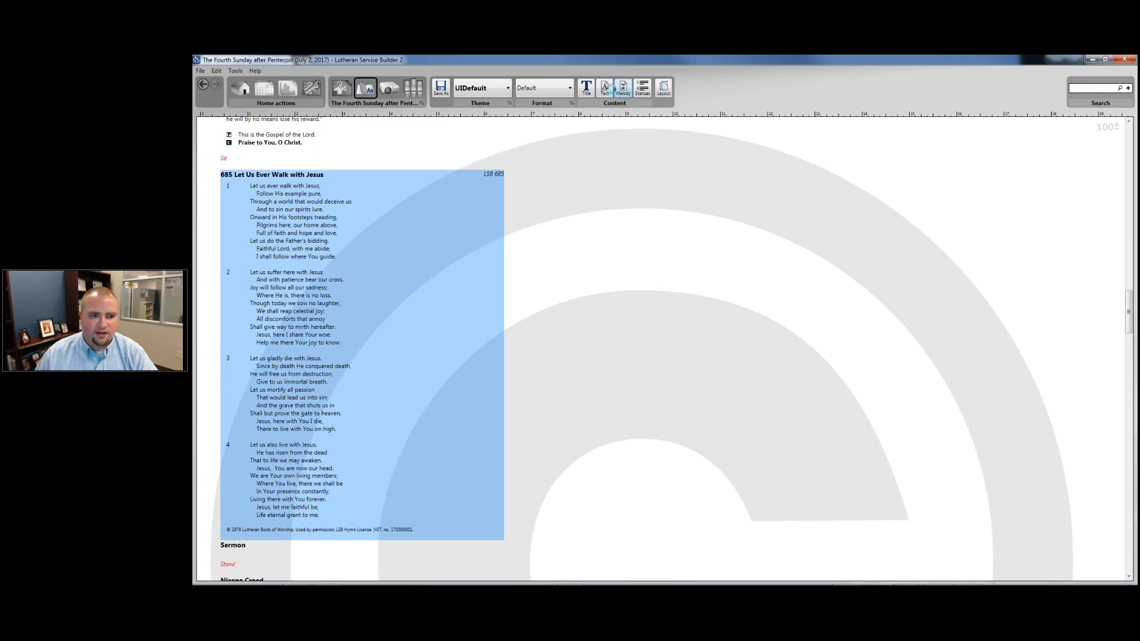
pyautogui.click(622, 88)
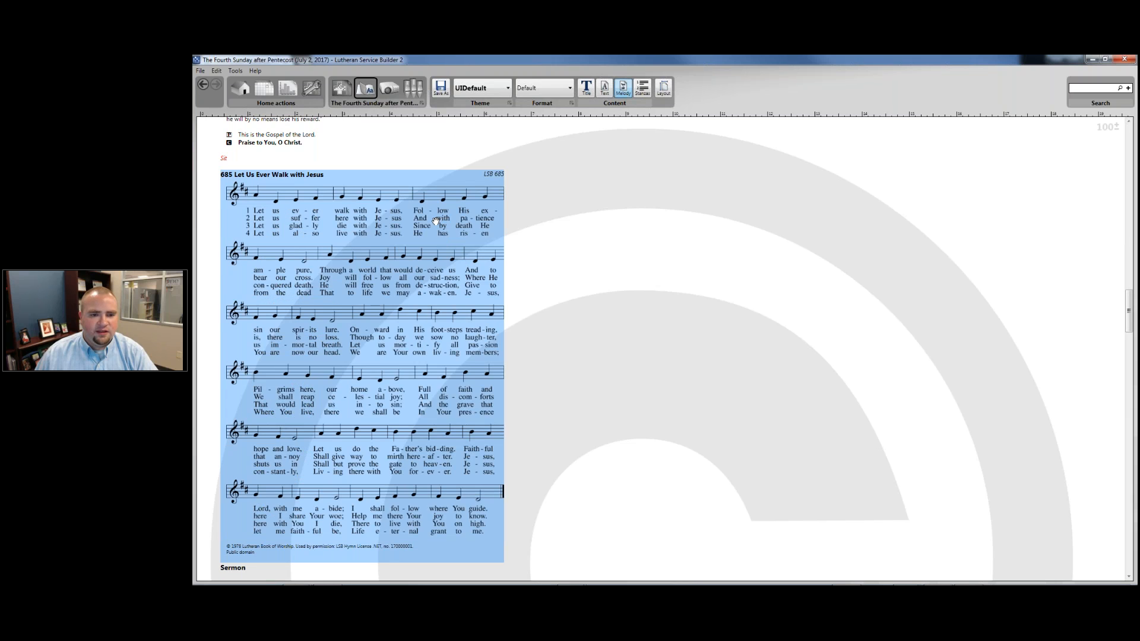
# - Reduce hymn 685 to its title only, without text or melody, and restore its melody
pyautogui.scroll(-4, 435, 220)
pyautogui.scroll(3, 415, 247)
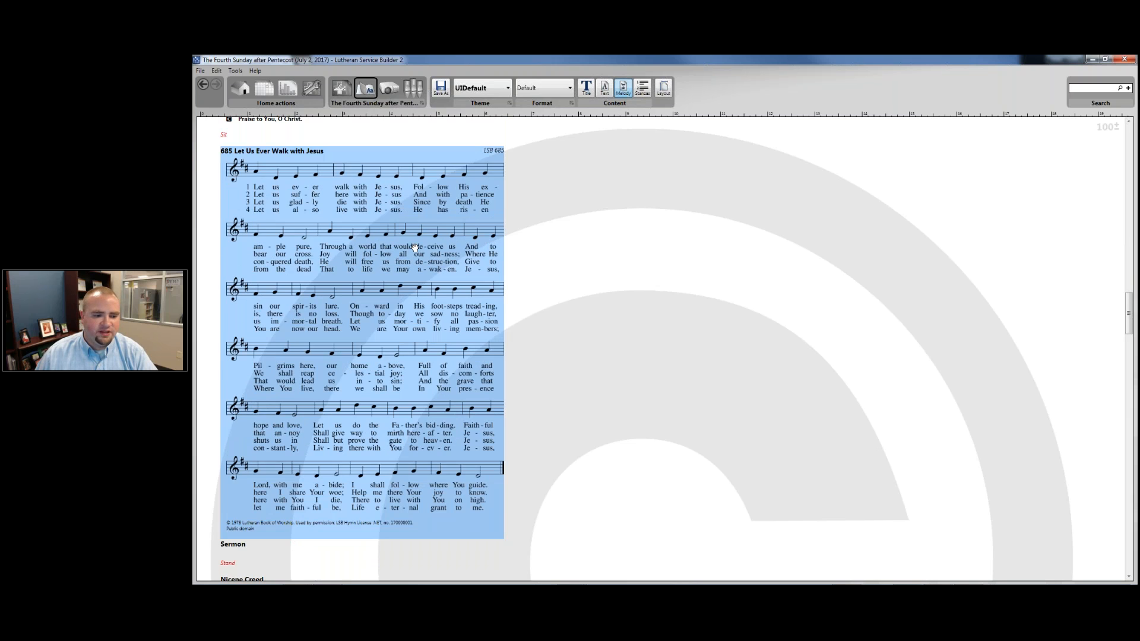
pyautogui.scroll(-10, 415, 248)
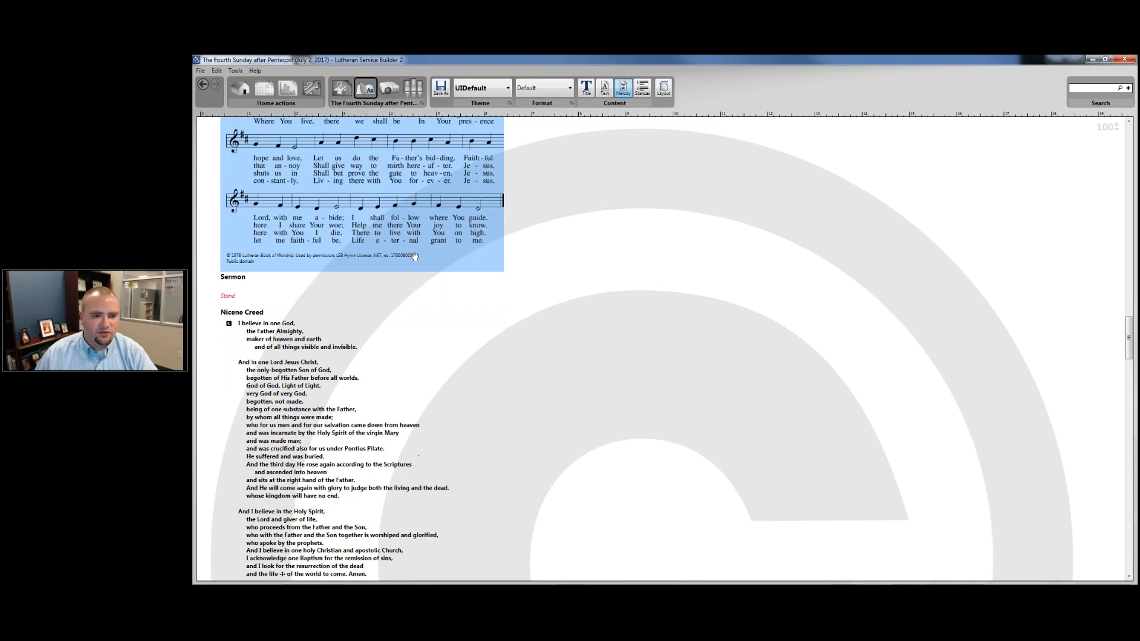
pyautogui.scroll(-1, 410, 257)
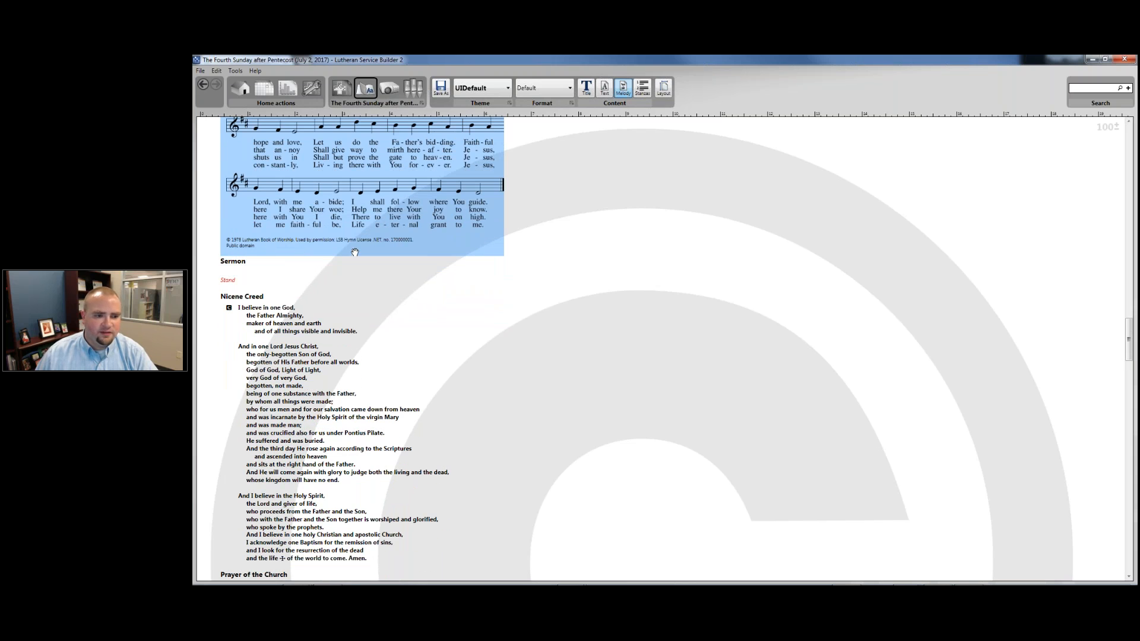
pyautogui.scroll(1, 357, 279)
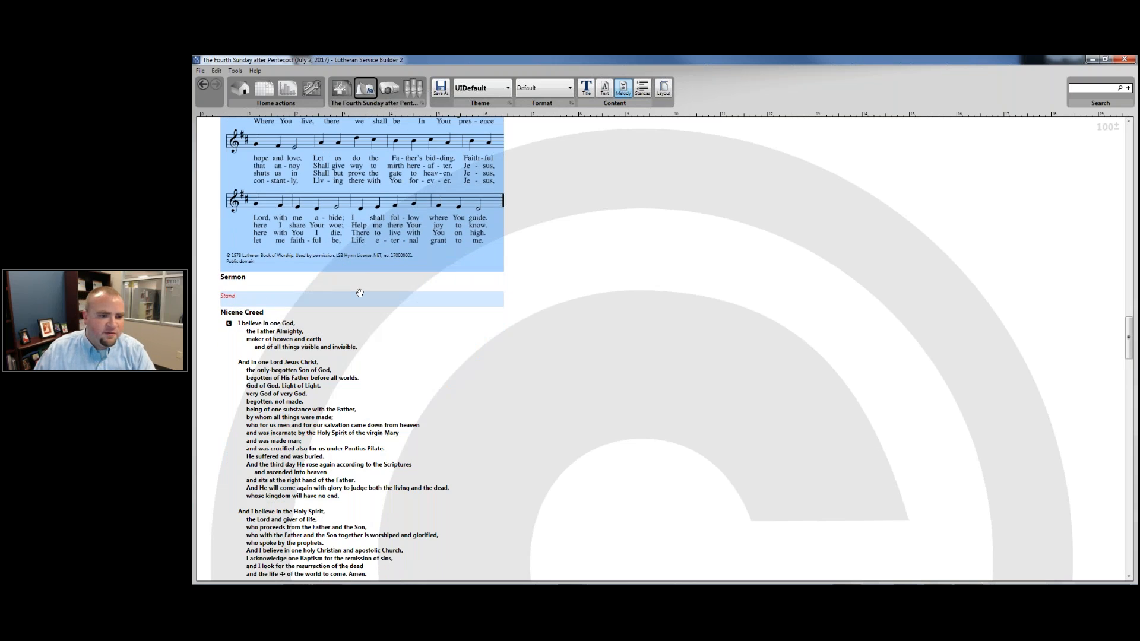
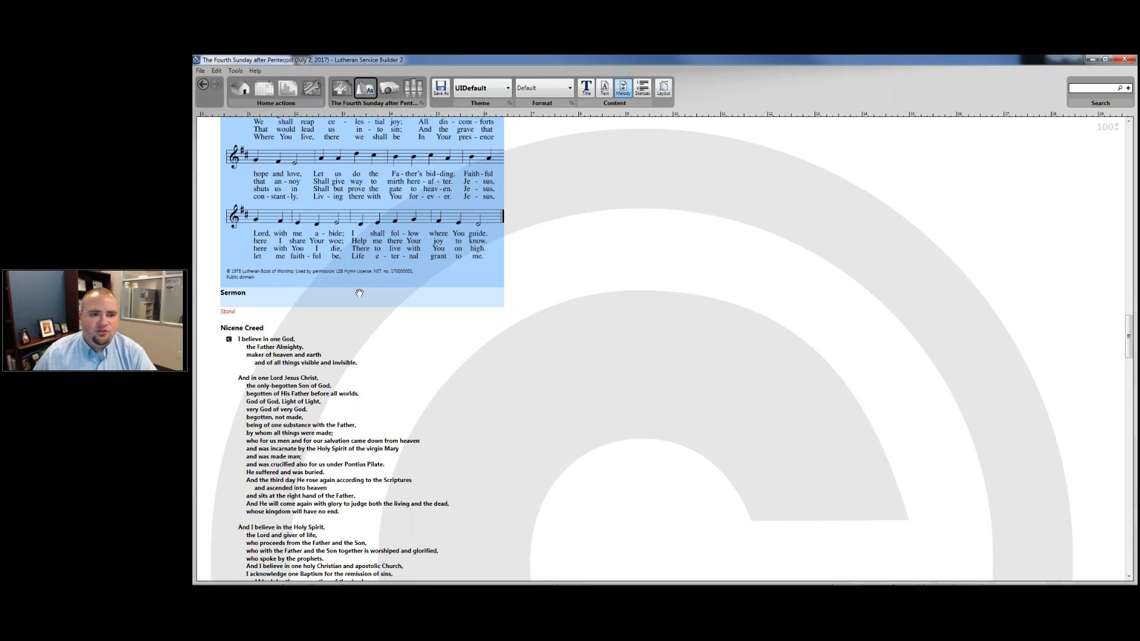
pyautogui.scroll(5, 360, 293)
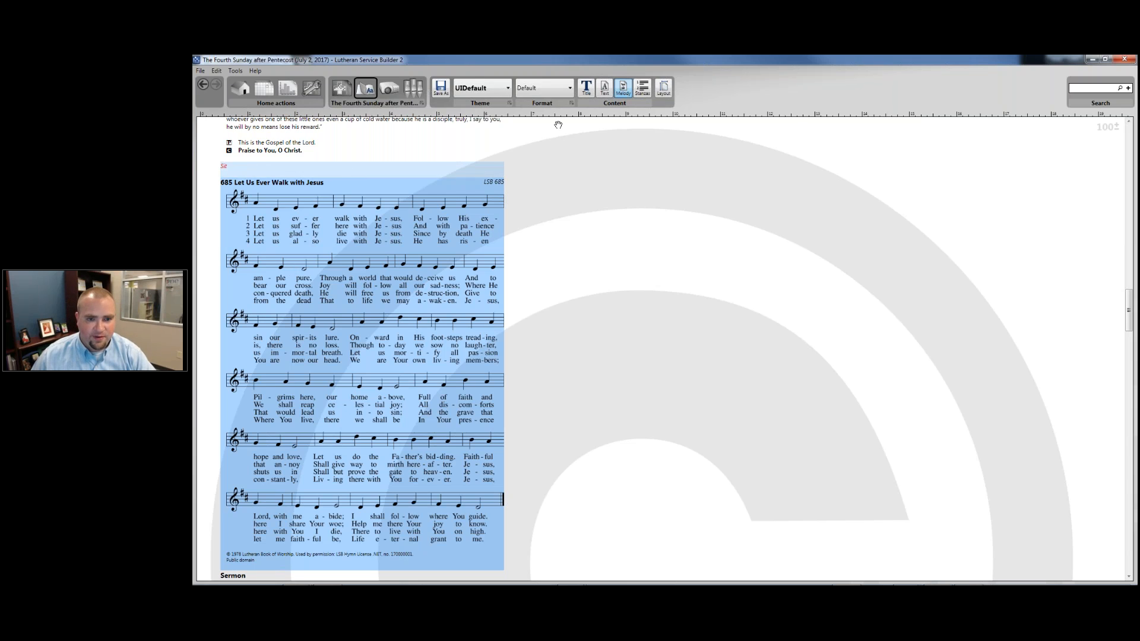
pyautogui.click(607, 93)
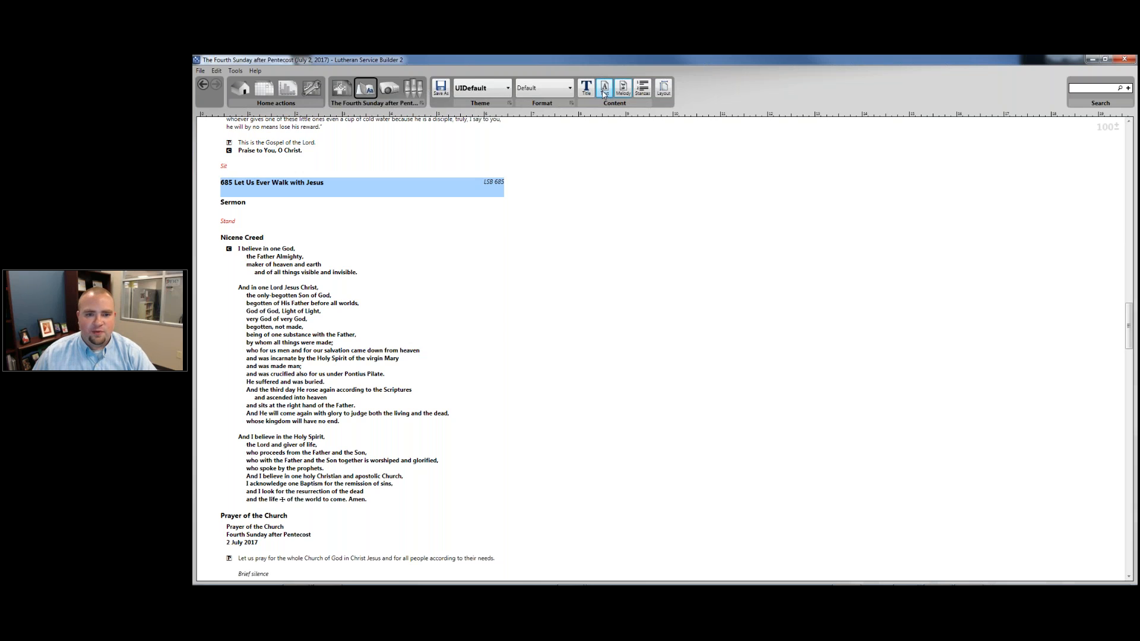
pyautogui.click(620, 90)
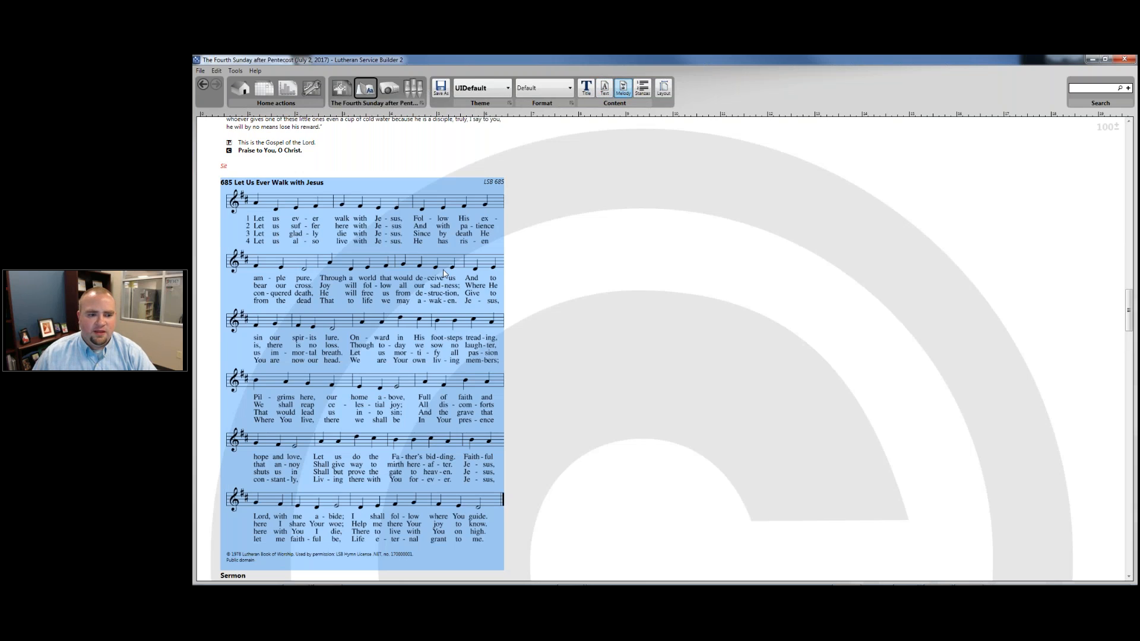
# - Display the distribution hymn 851, Lord of Glory, You Have Bought Us, with its melody
pyautogui.moveTo(1129, 327); pyautogui.dragTo(1131, 387)
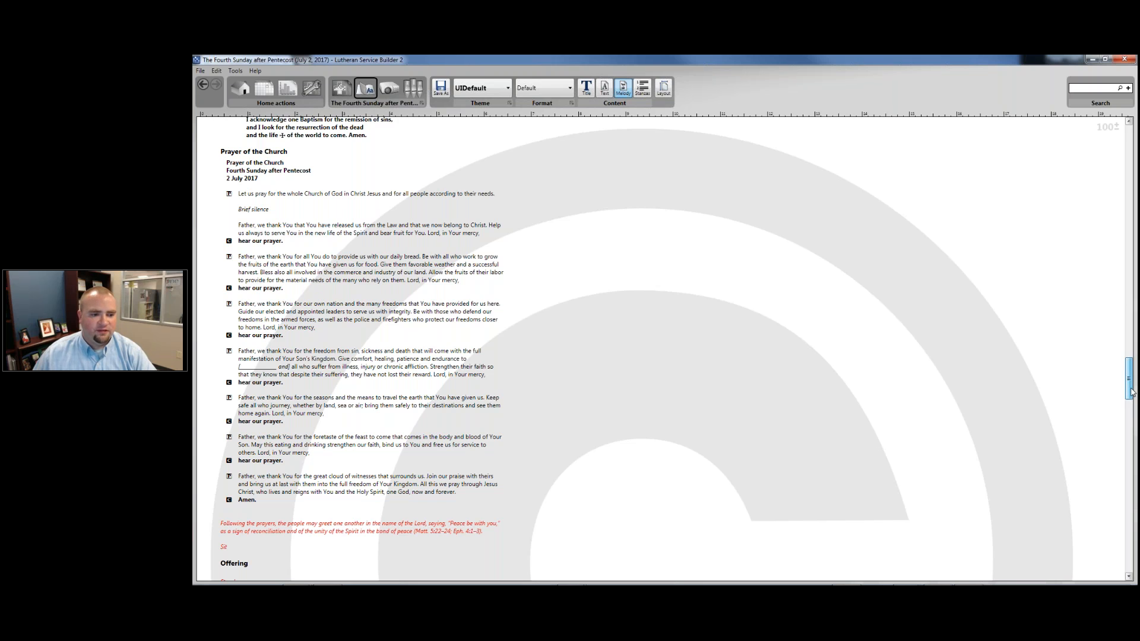
pyautogui.moveTo(1132, 392); pyautogui.dragTo(1132, 437)
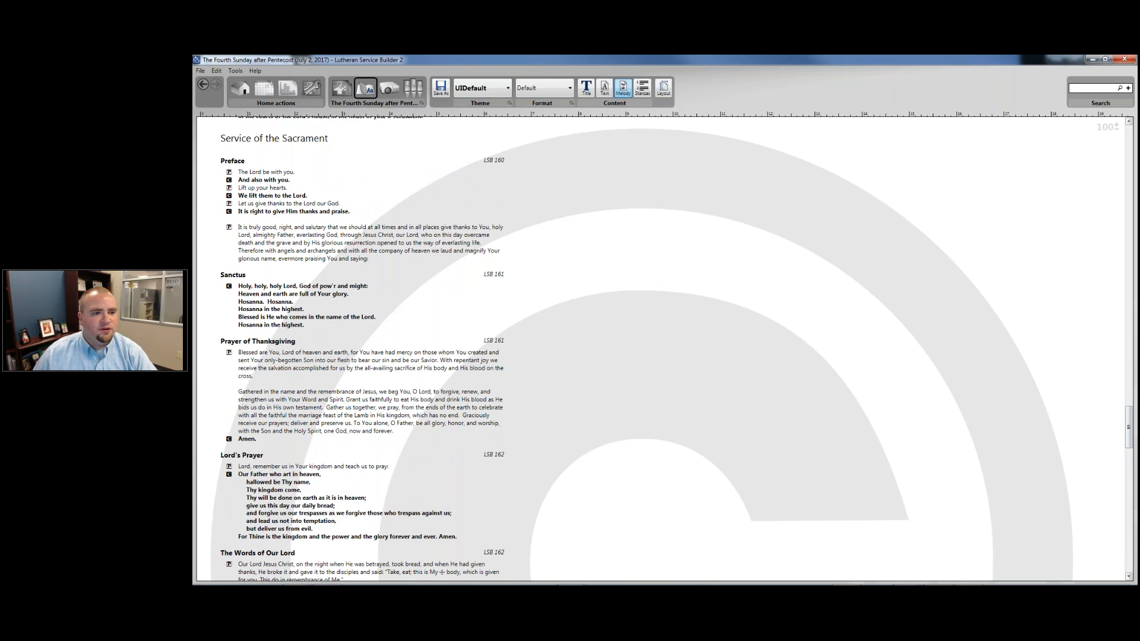
pyautogui.scroll(1, 415, 254)
pyautogui.scroll(-2, 416, 254)
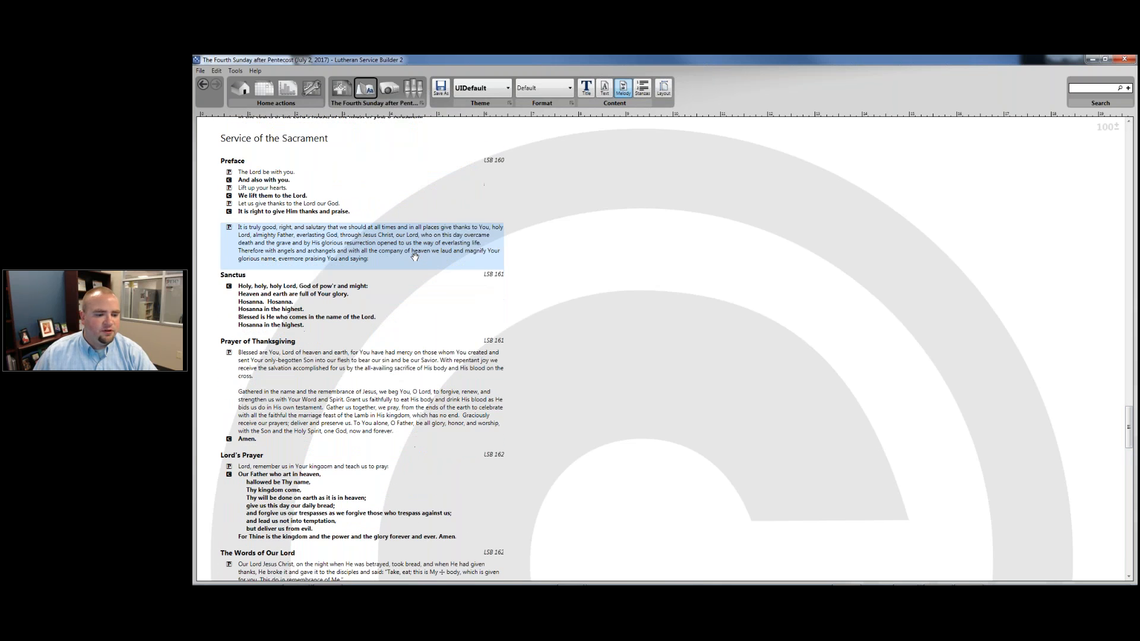
pyautogui.scroll(-5, 415, 260)
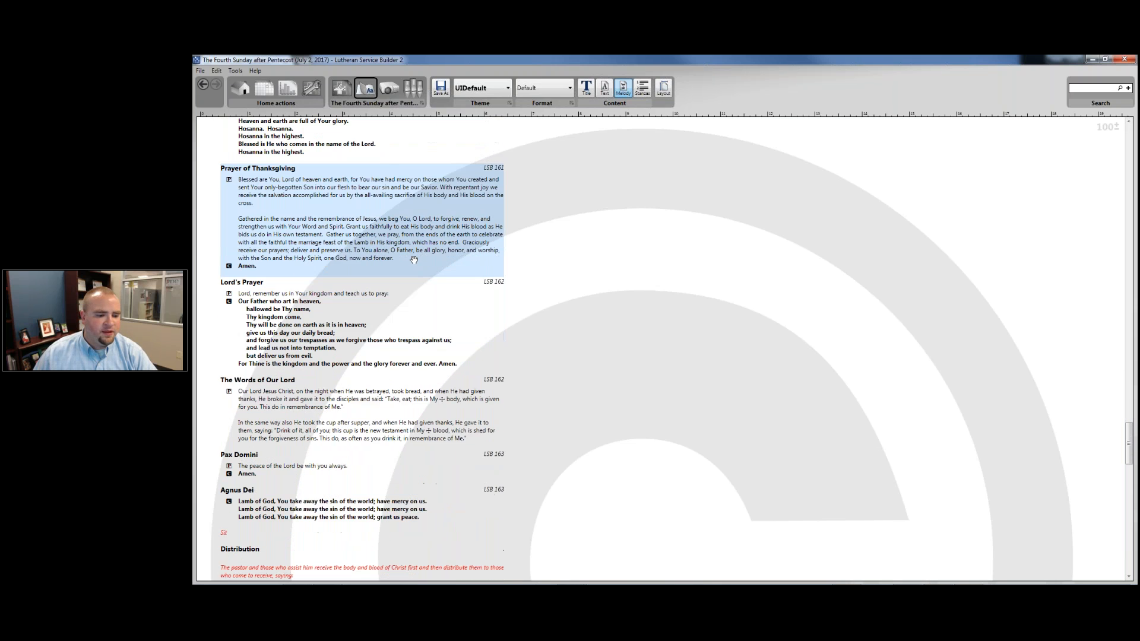
pyautogui.scroll(-4, 414, 260)
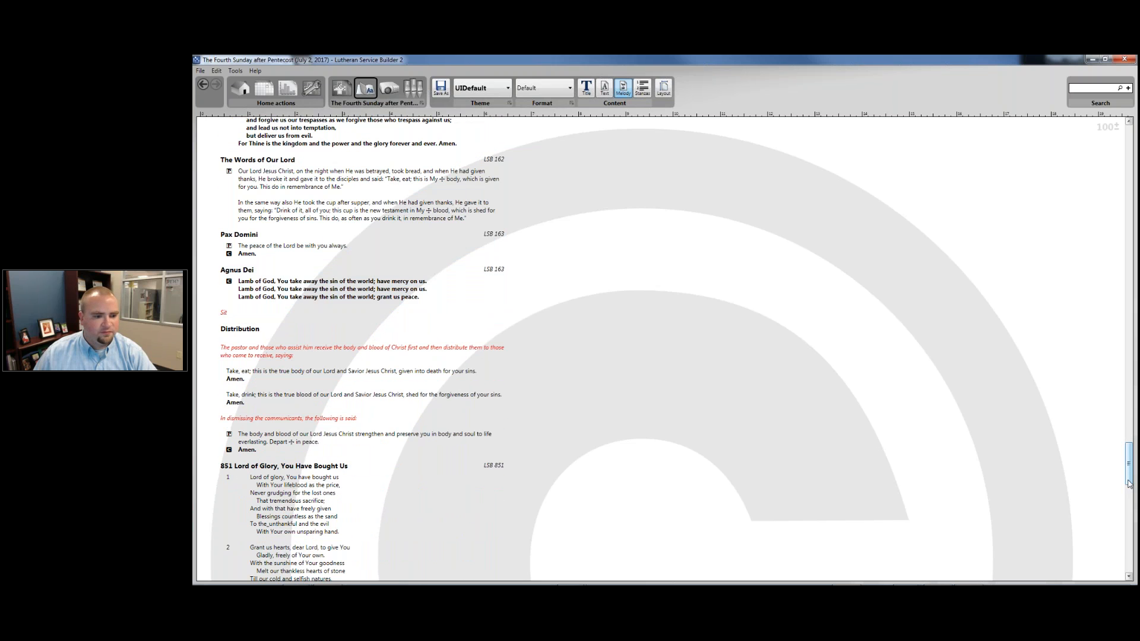
pyautogui.scroll(-1, 1129, 490)
pyautogui.scroll(-8, 1130, 491)
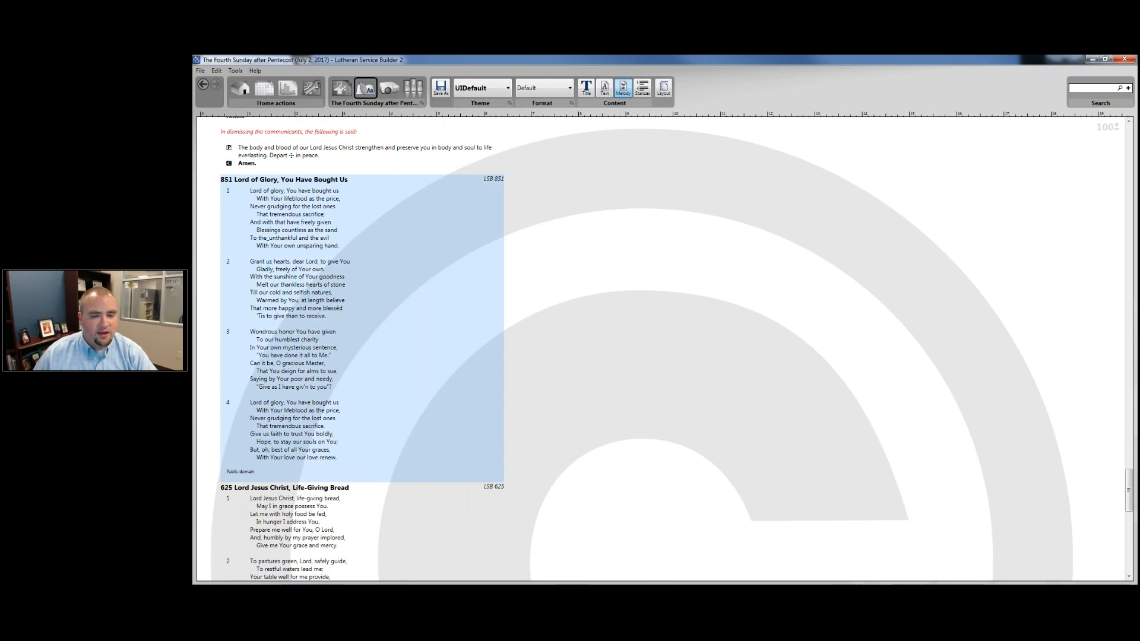
pyautogui.click(623, 88)
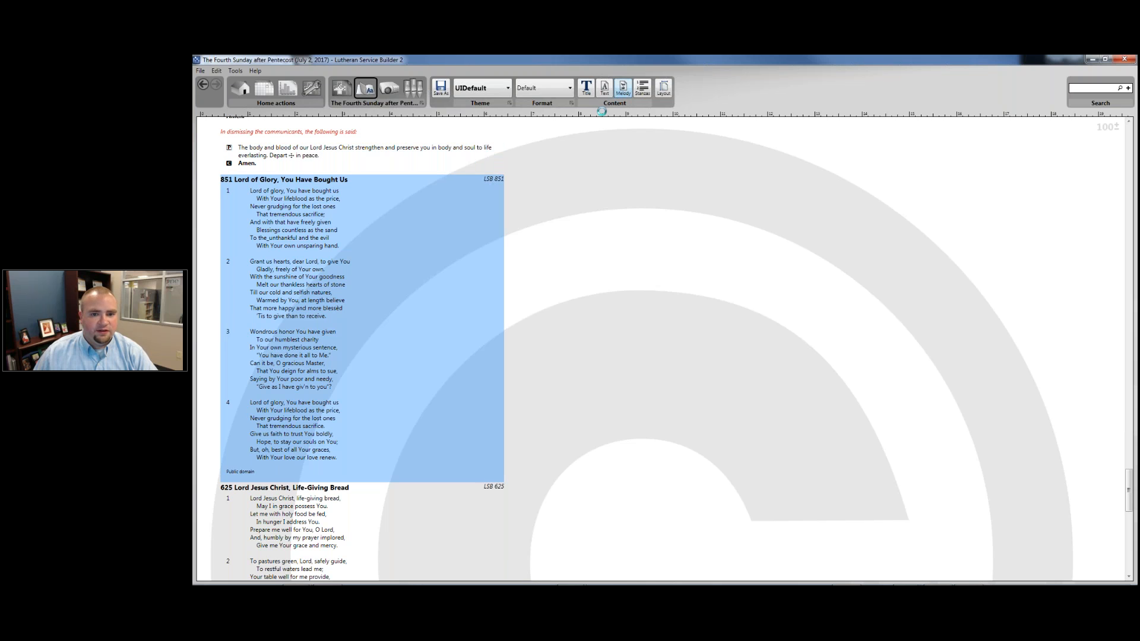
# - Display hymn 625, Lord Jesus Christ, Life-Giving Bread, with its melody
pyautogui.scroll(-10, 485, 188)
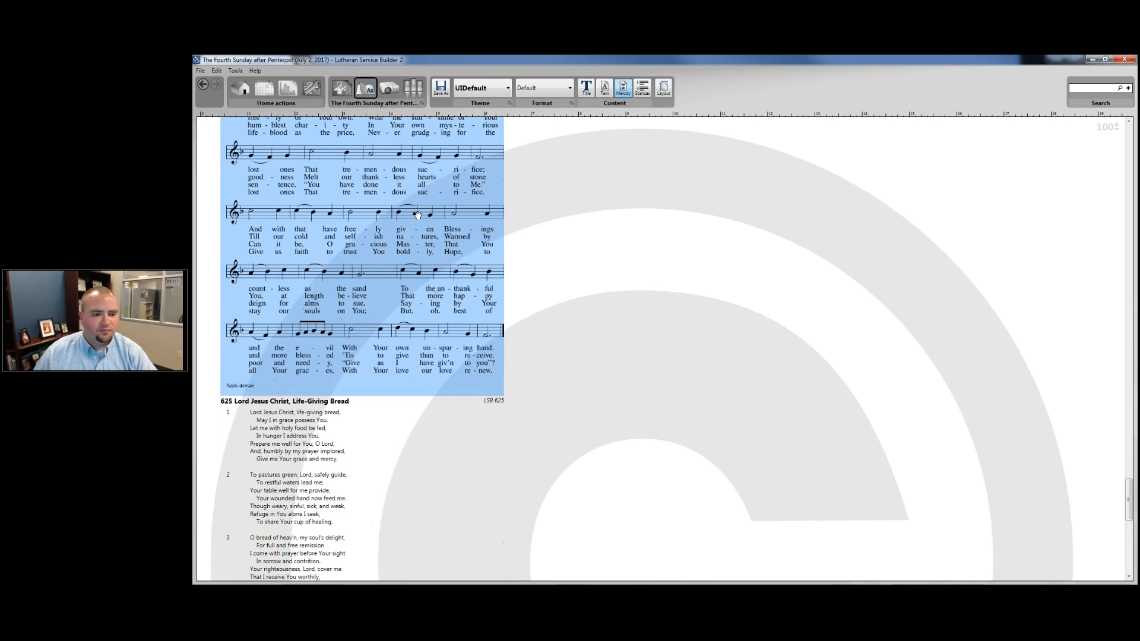
pyautogui.click(486, 188)
pyautogui.click(622, 88)
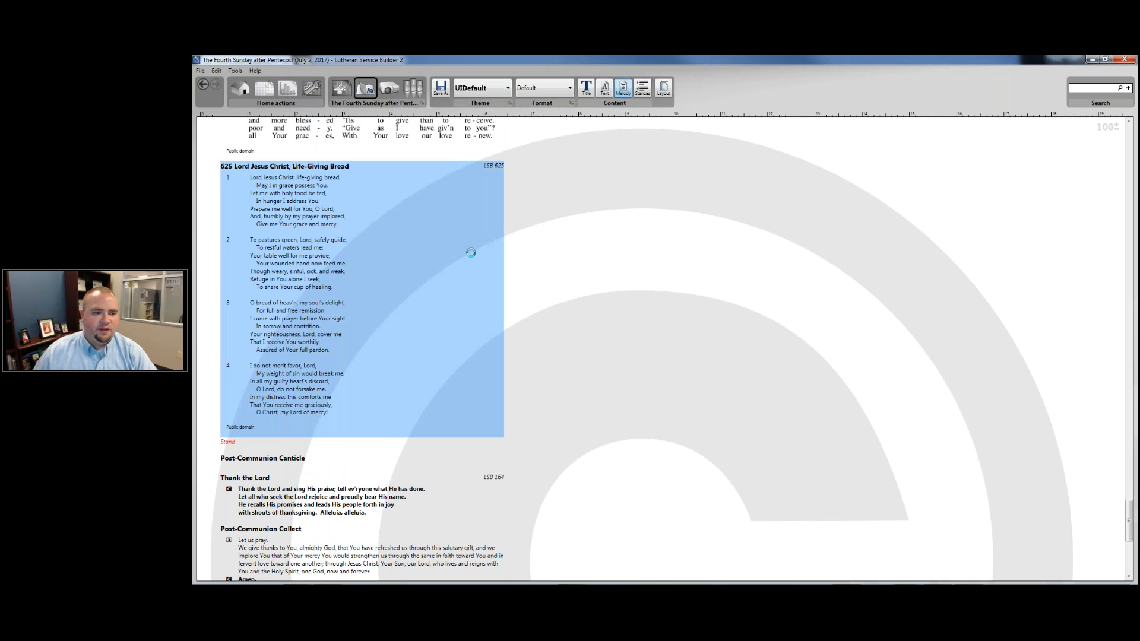
# - Turn on the title and melody for the closing hymn 924, Lord, Dismiss Us with Your Blessing
pyautogui.scroll(-6, 358, 289)
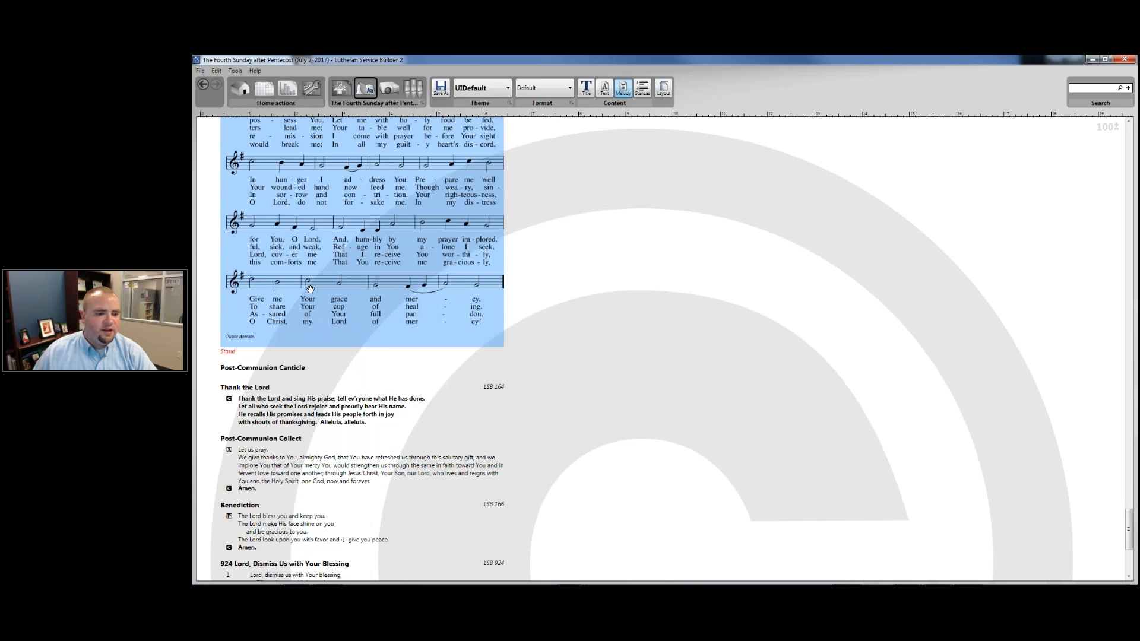
pyautogui.scroll(-4, 359, 289)
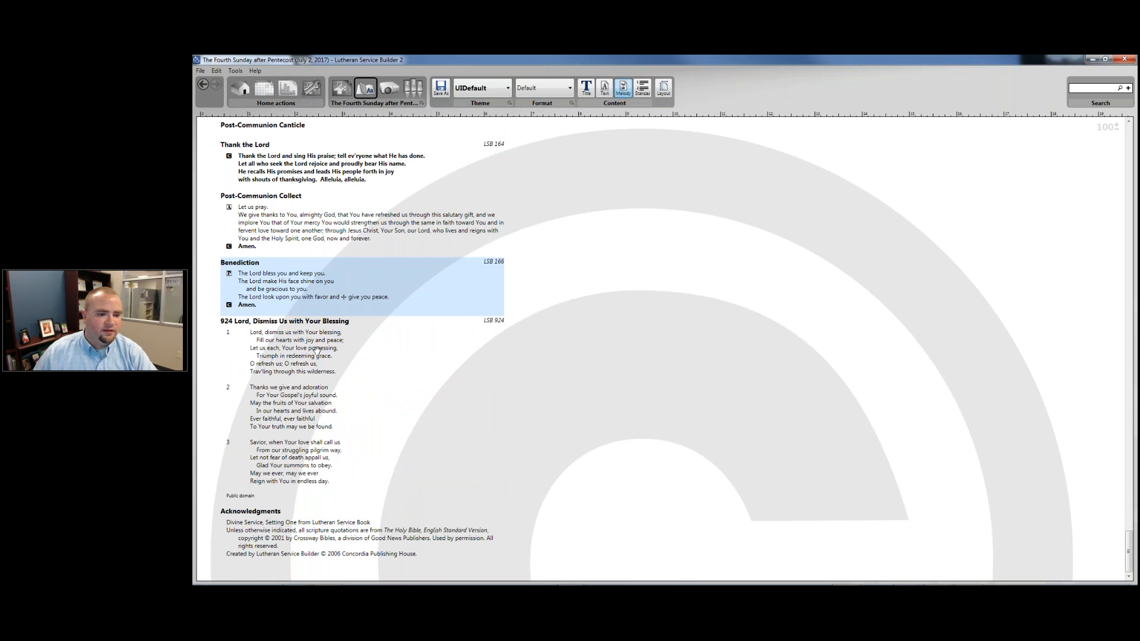
pyautogui.click(317, 350)
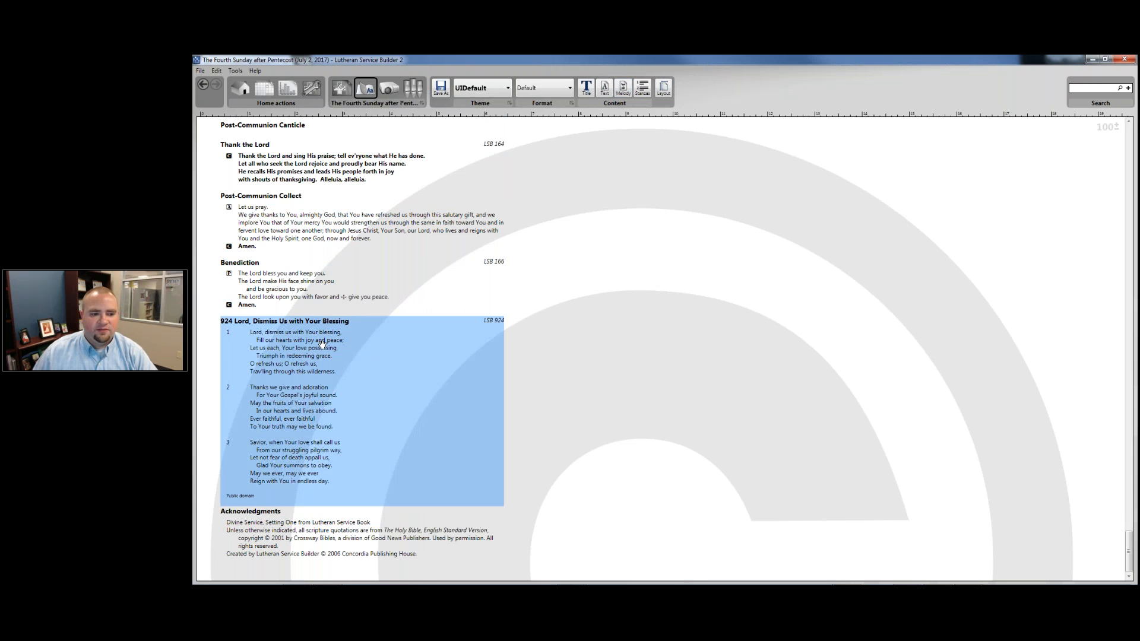
pyautogui.click(591, 93)
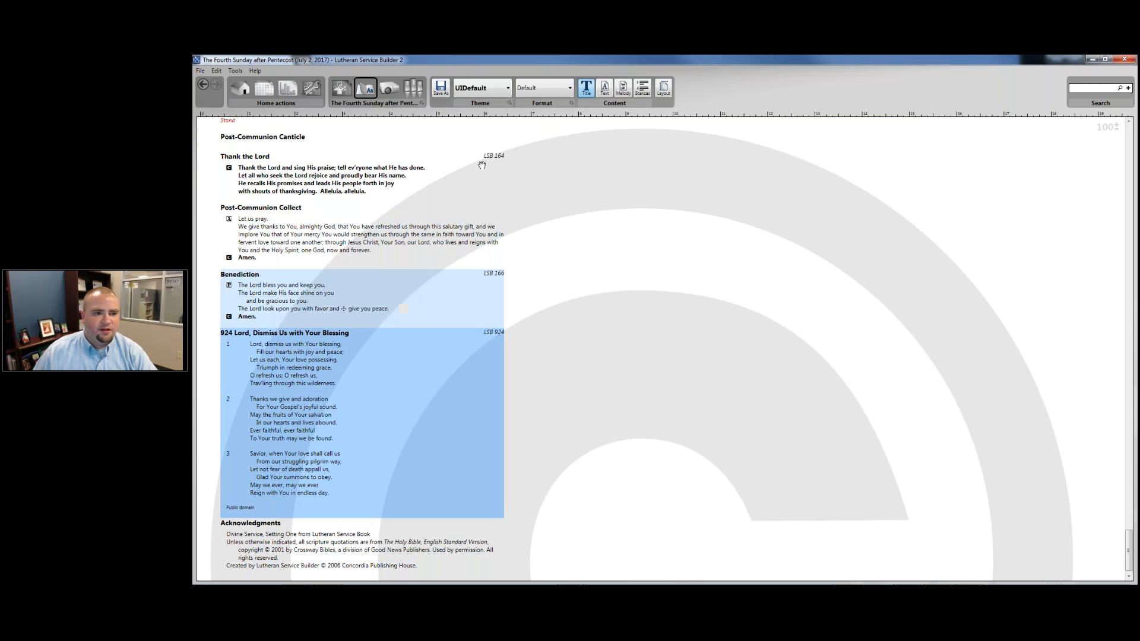
pyautogui.click(623, 92)
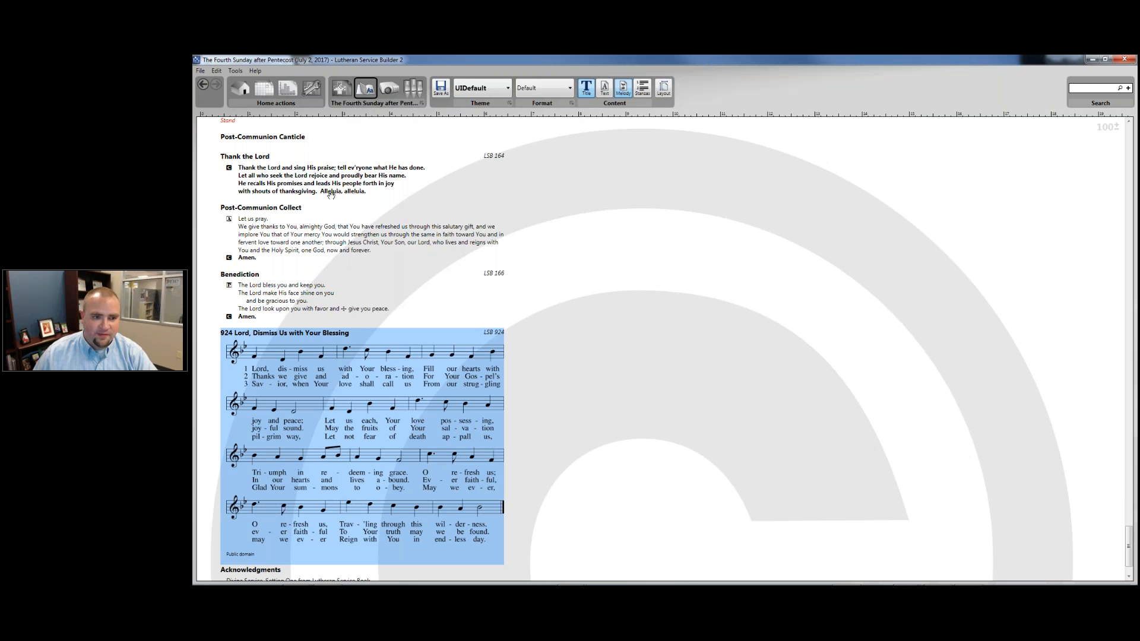
# - Insert a heading reading "Hymn to Depart" between the Benediction and the closing hymn in the order of service
pyautogui.click(349, 97)
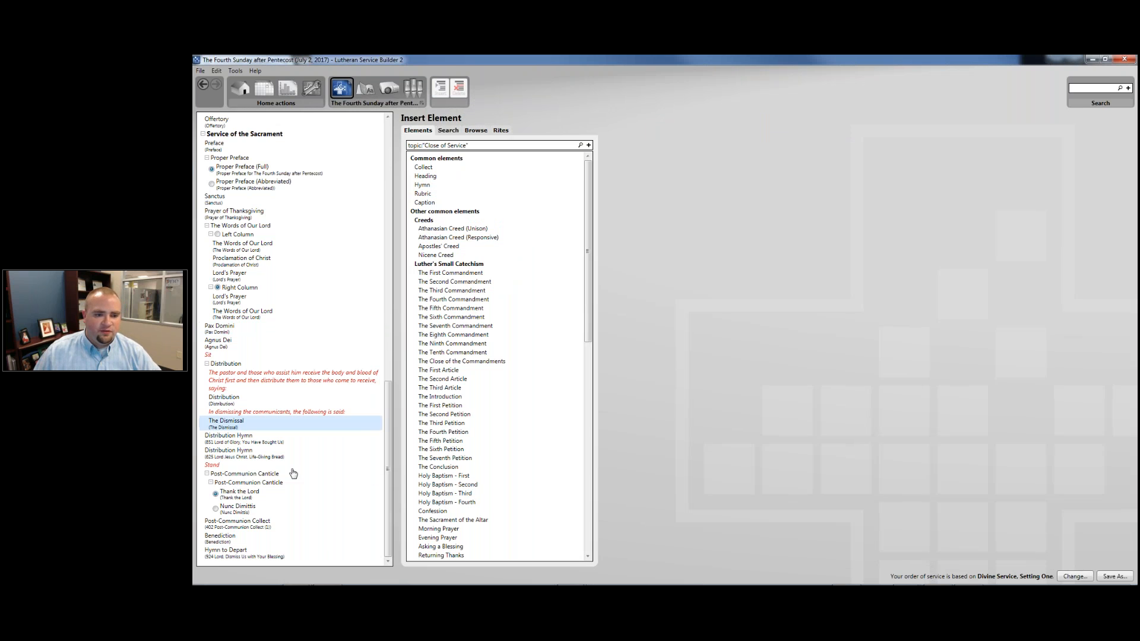
pyautogui.click(242, 547)
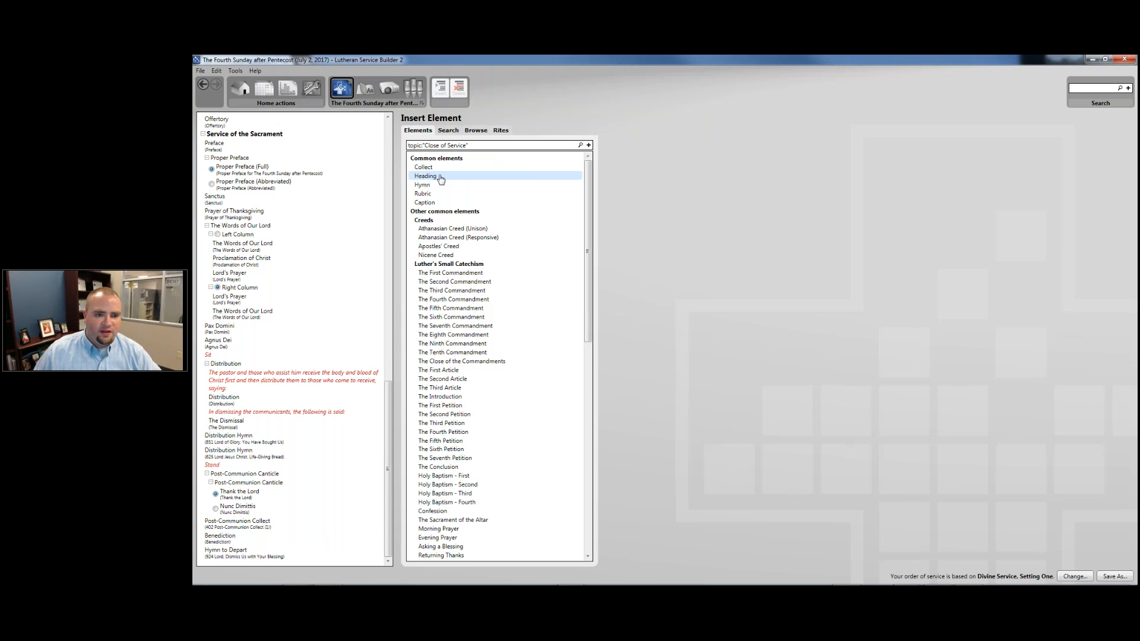
pyautogui.click(438, 178)
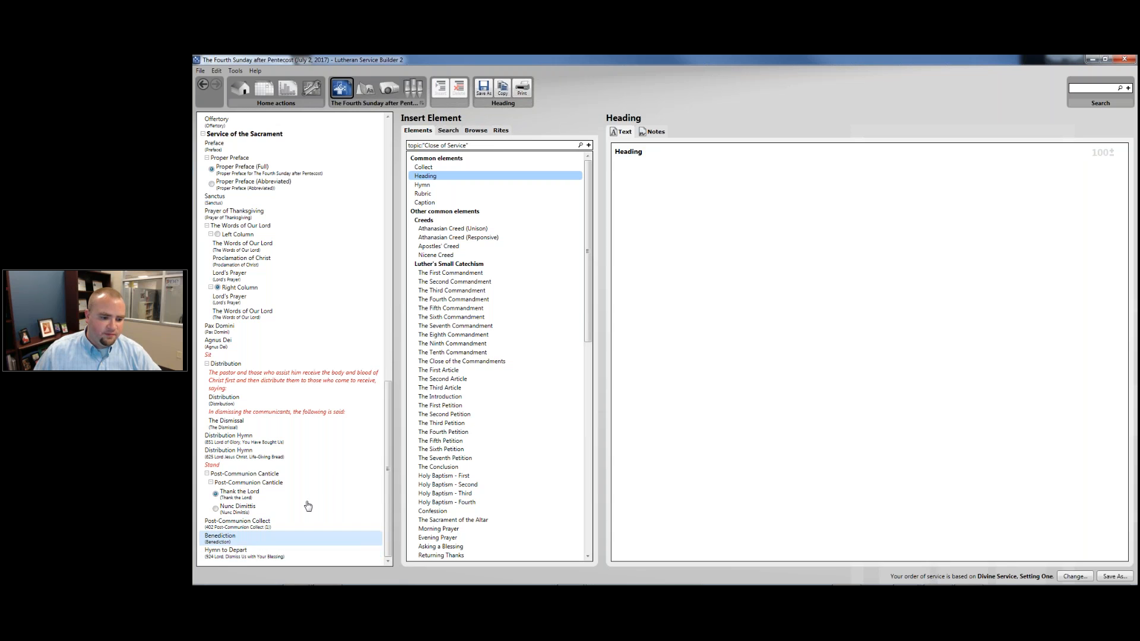
pyautogui.moveTo(450, 178); pyautogui.dragTo(234, 545)
pyautogui.hotkey('ctrl', 'a')
pyautogui.write('• Hymn to Depart')
pyautogui.press('Home')
pyautogui.press('Delete')
pyautogui.press('Delete')
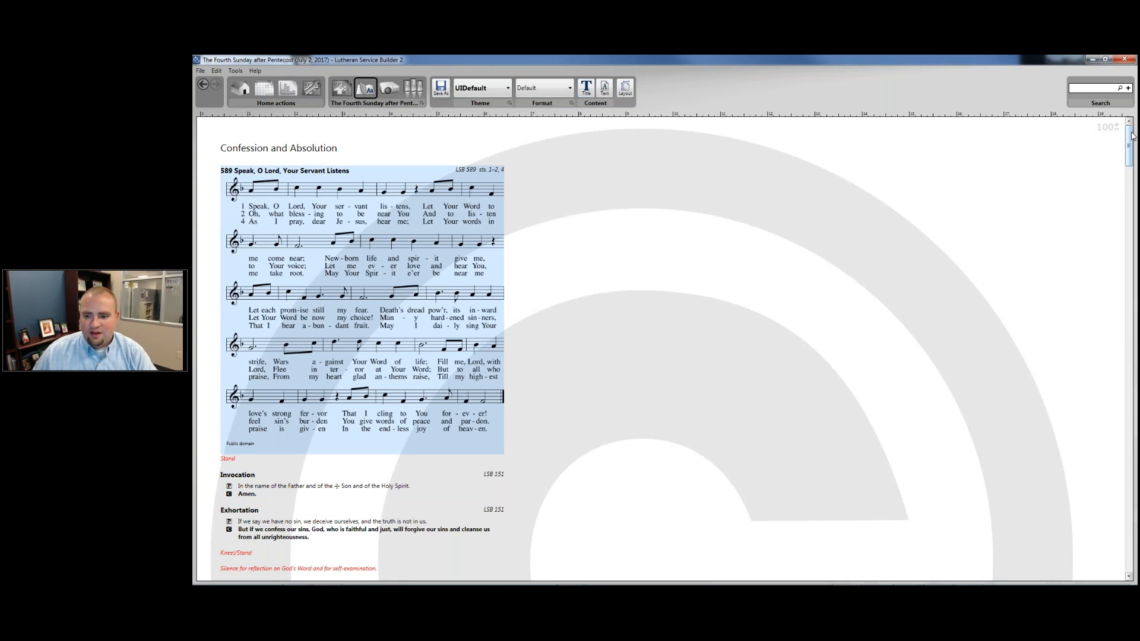
# - Check the Hymn to Depart heading above hymn 924 in the bulletin and view its display options
pyautogui.moveTo(1130, 138); pyautogui.dragTo(1099, 537)
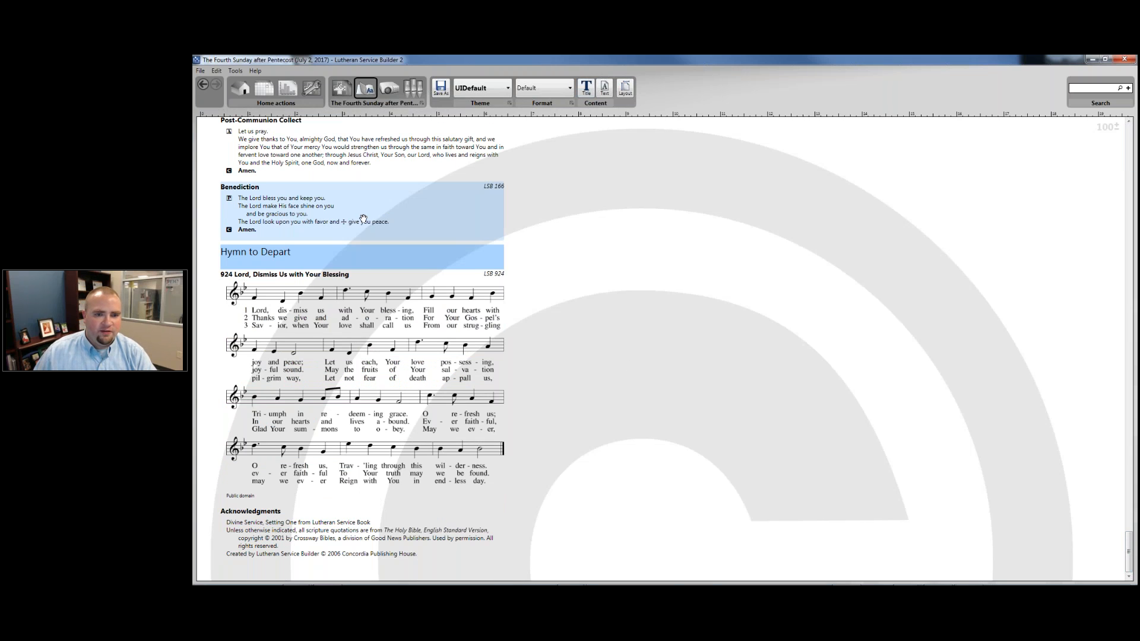
pyautogui.rightClick(298, 257)
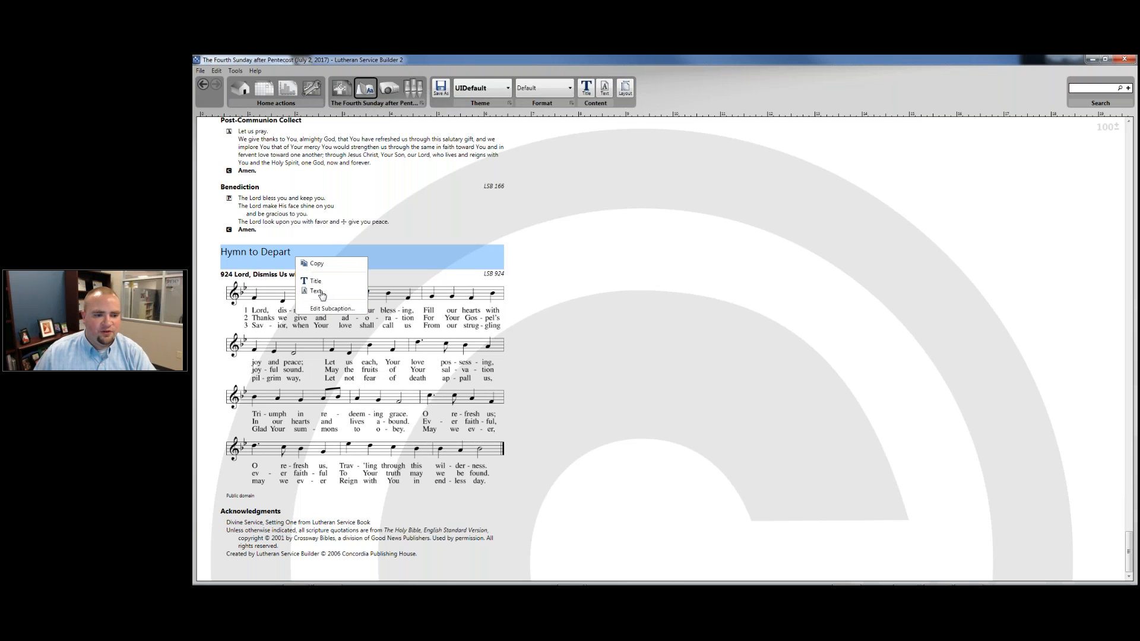
pyautogui.click(290, 275)
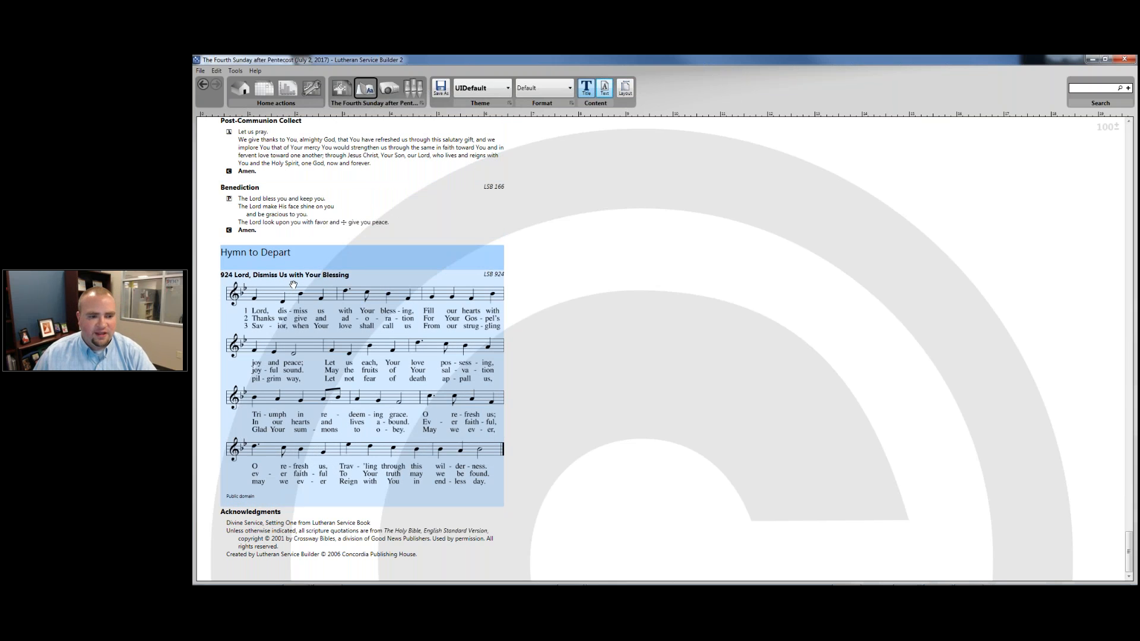
pyautogui.click(350, 276)
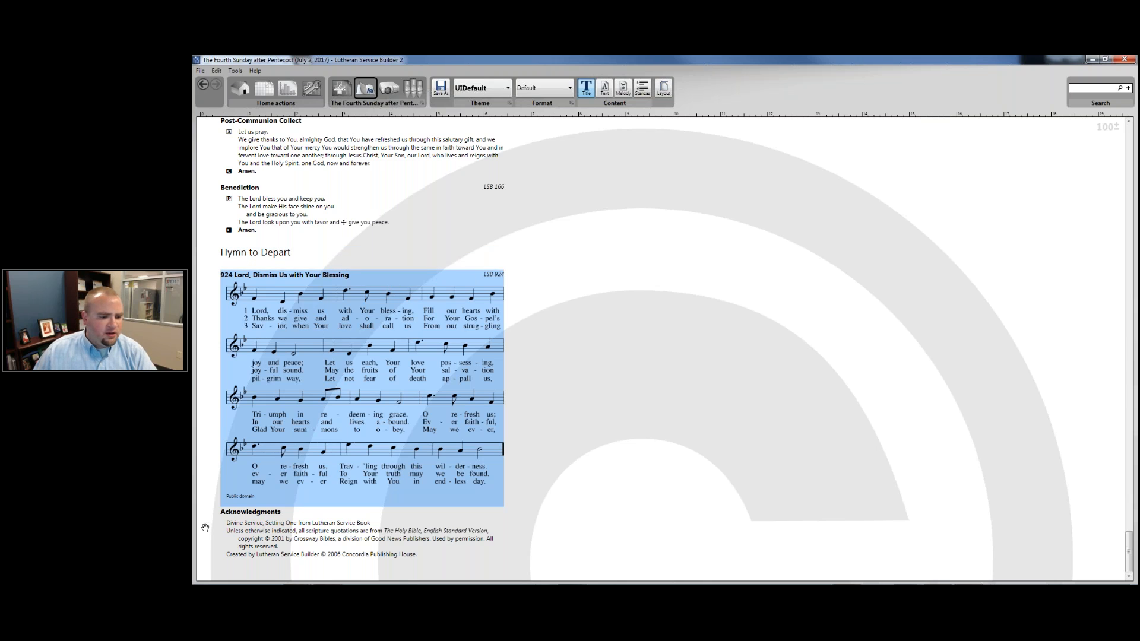
# - Save the bulletin to the desktop as "2017-07-02.The Fourth Sunday after Pentecost" in Word 97-2003 format and open it in Word
pyautogui.click(441, 89)
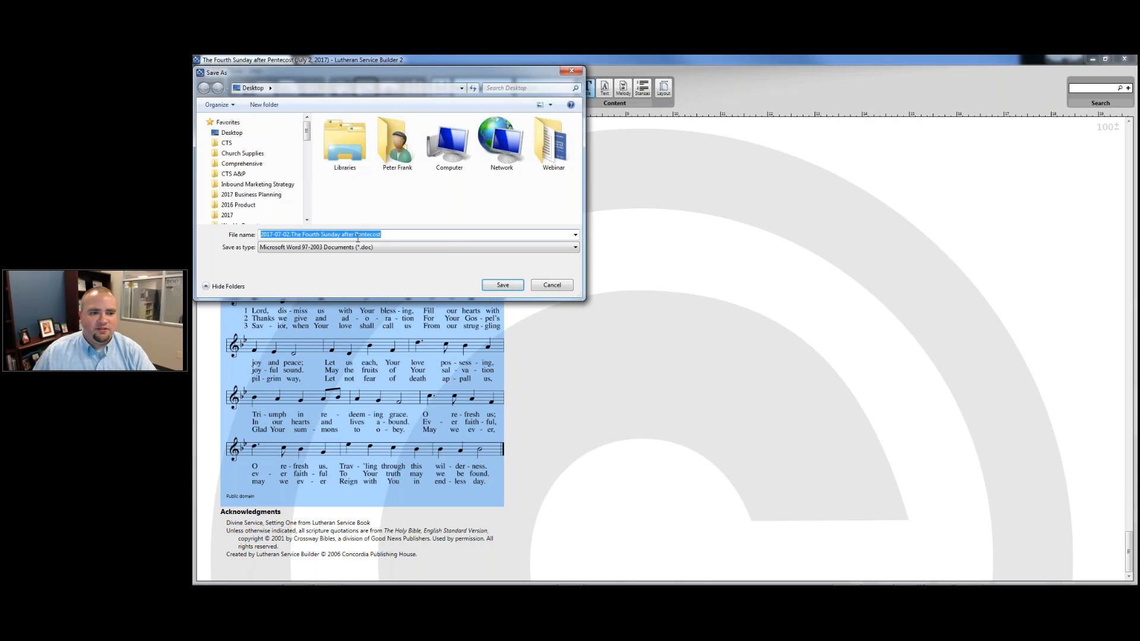
pyautogui.click(502, 285)
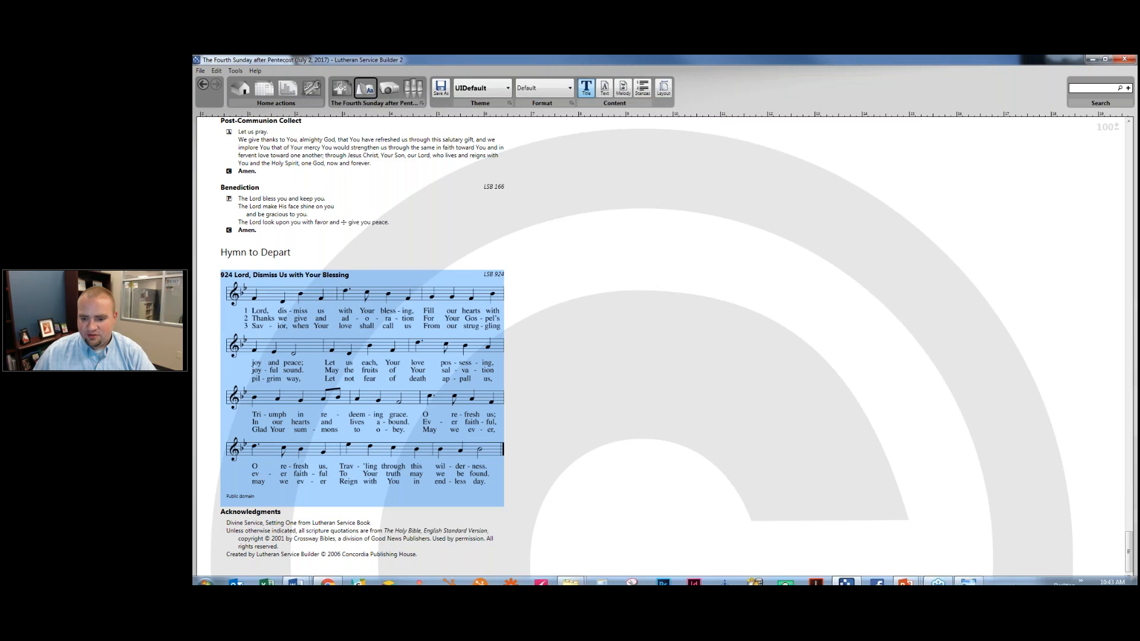
pyautogui.click(1081, 574)
pyautogui.click(1088, 560)
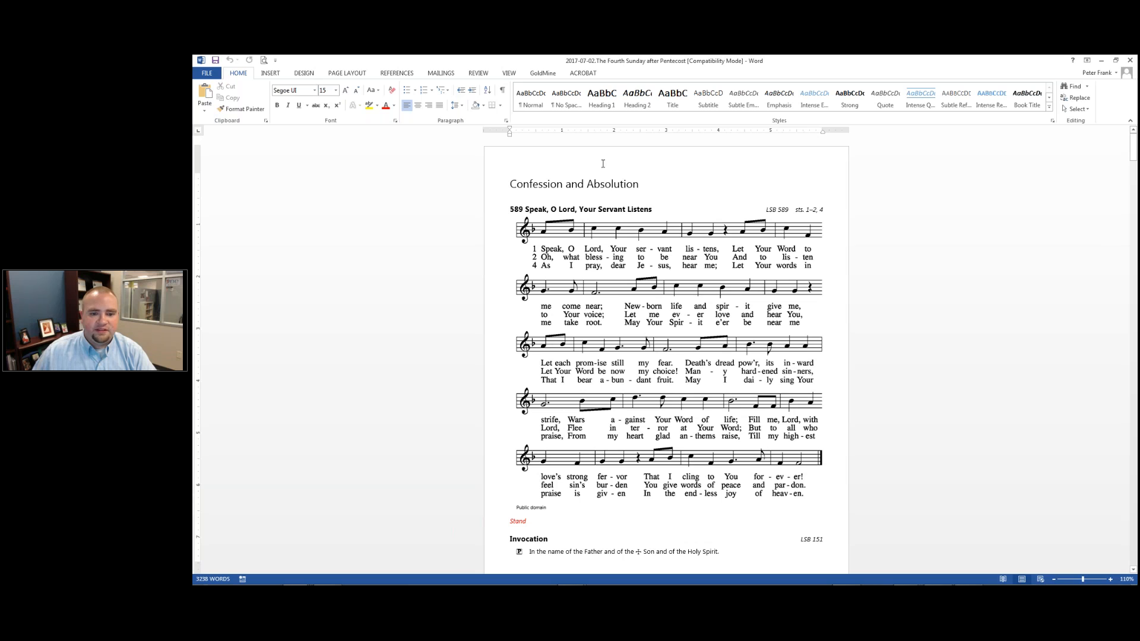
# - Examine the exported Word bulletin from the Confession and Absolution through to the Distribution section
pyautogui.scroll(-6, 660, 214)
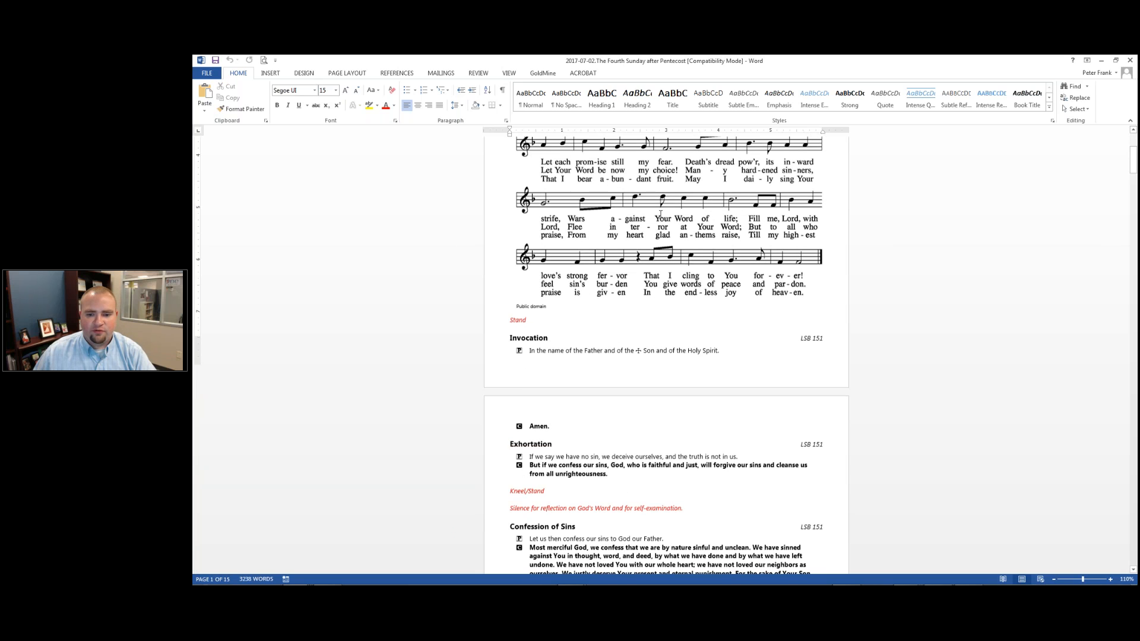
pyautogui.scroll(-17, 660, 214)
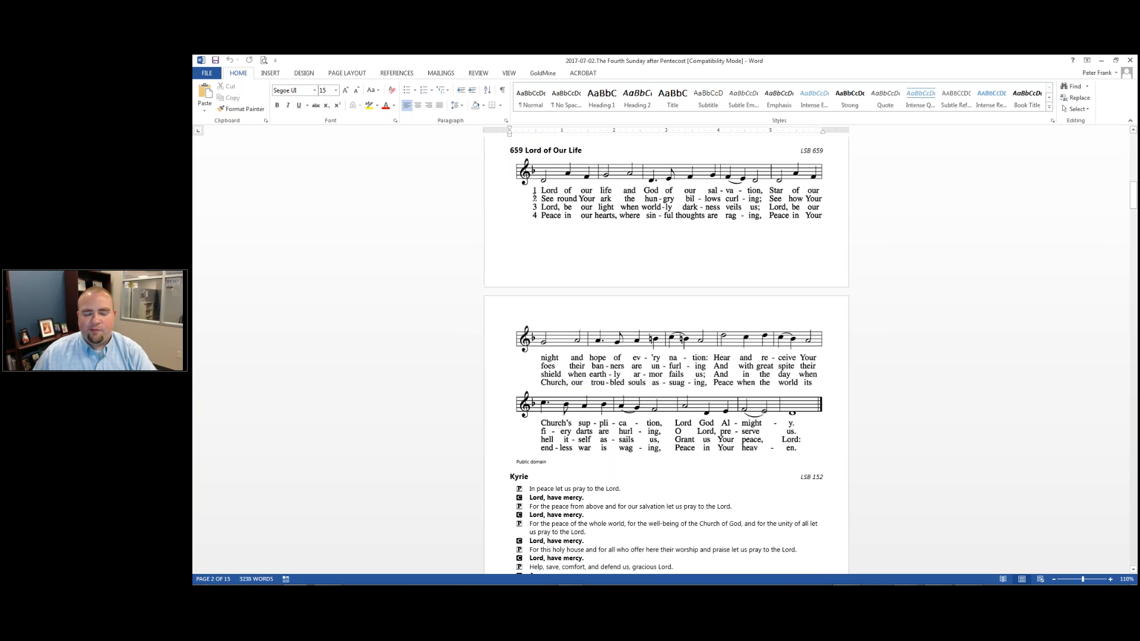
pyautogui.scroll(-20, 535, 190)
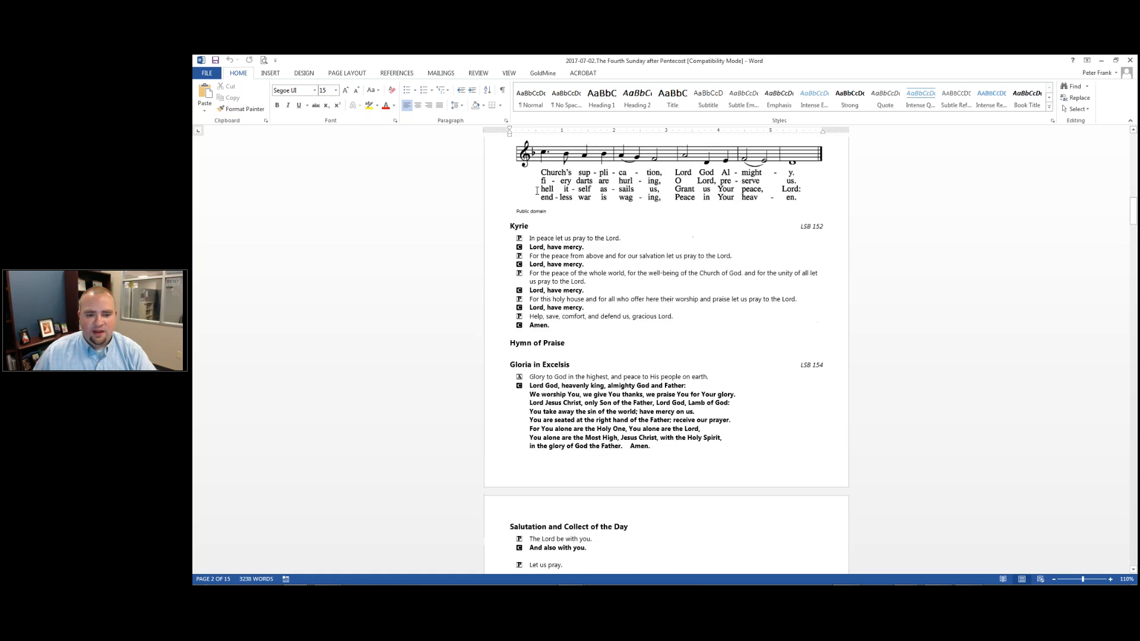
pyautogui.scroll(-20, 538, 184)
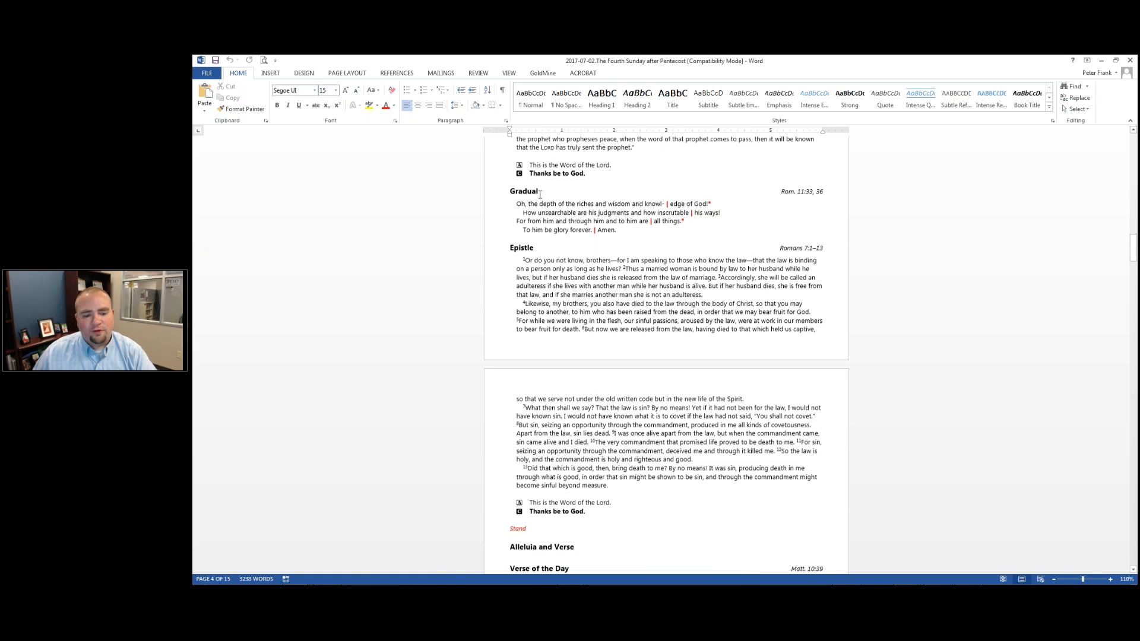
pyautogui.scroll(-20, 496, 285)
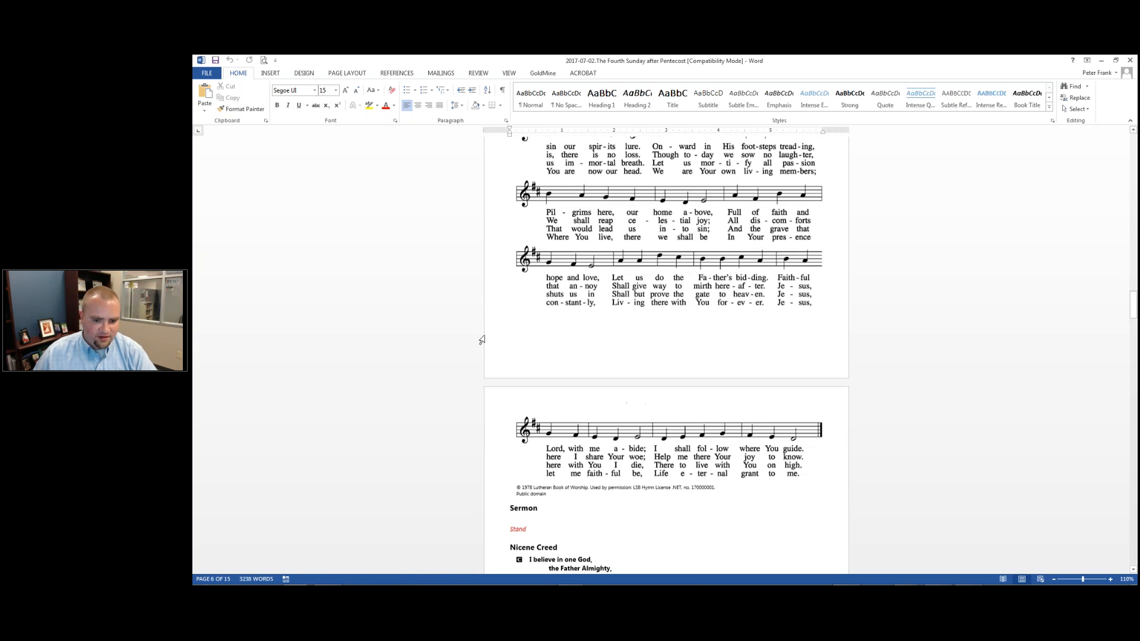
pyautogui.scroll(-10, 481, 330)
pyautogui.scroll(6, 881, 342)
pyautogui.scroll(4, 881, 342)
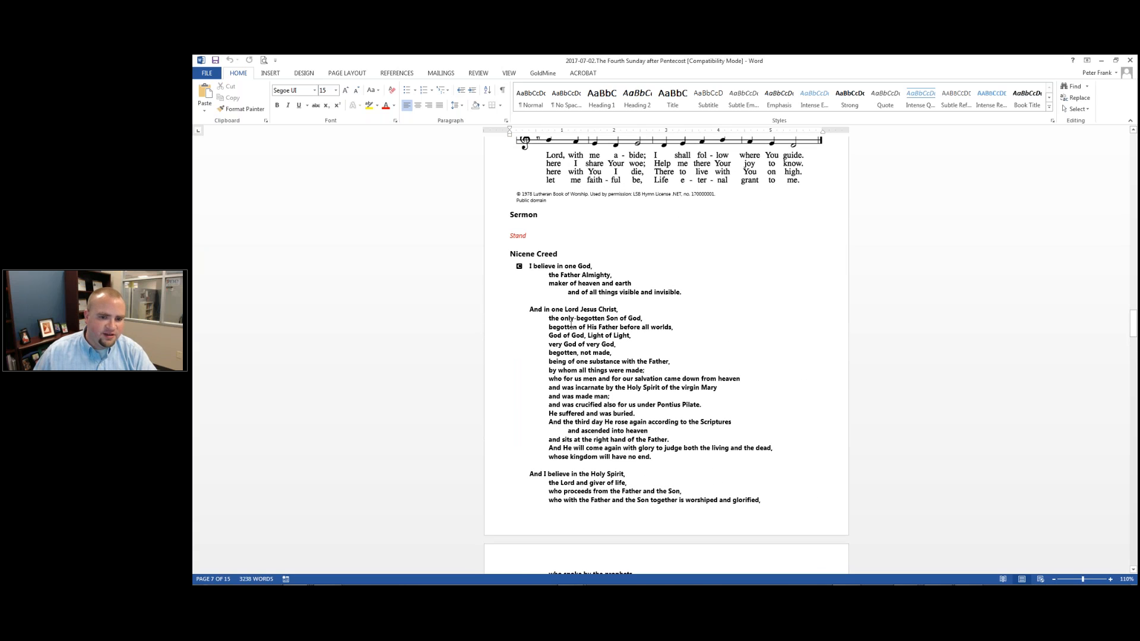
pyautogui.scroll(-20, 641, 373)
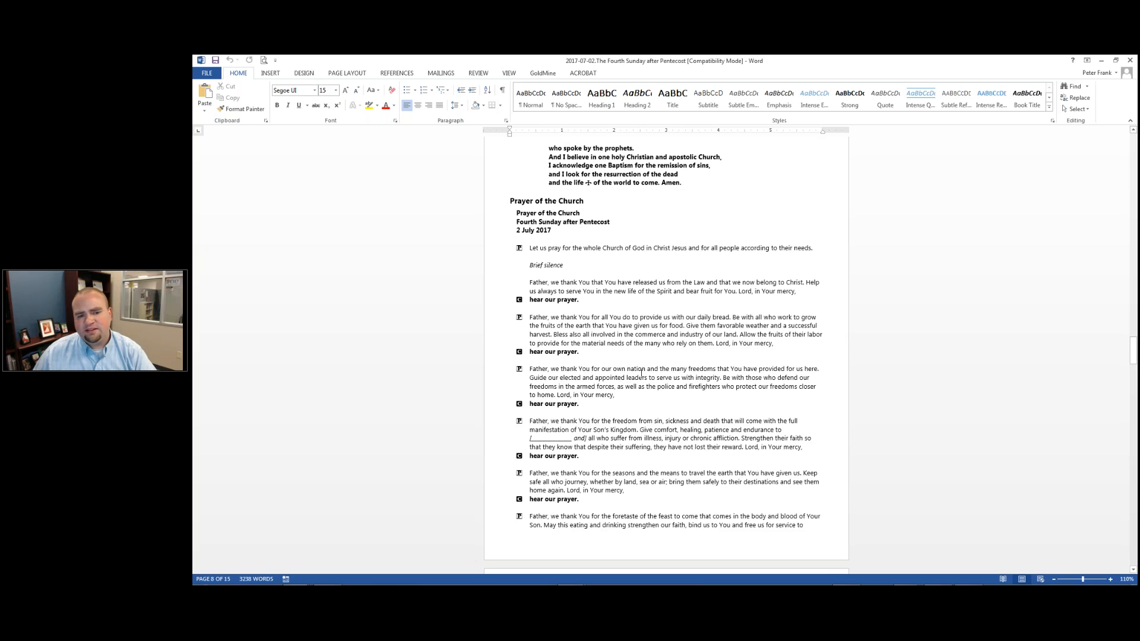
pyautogui.scroll(-12, 642, 372)
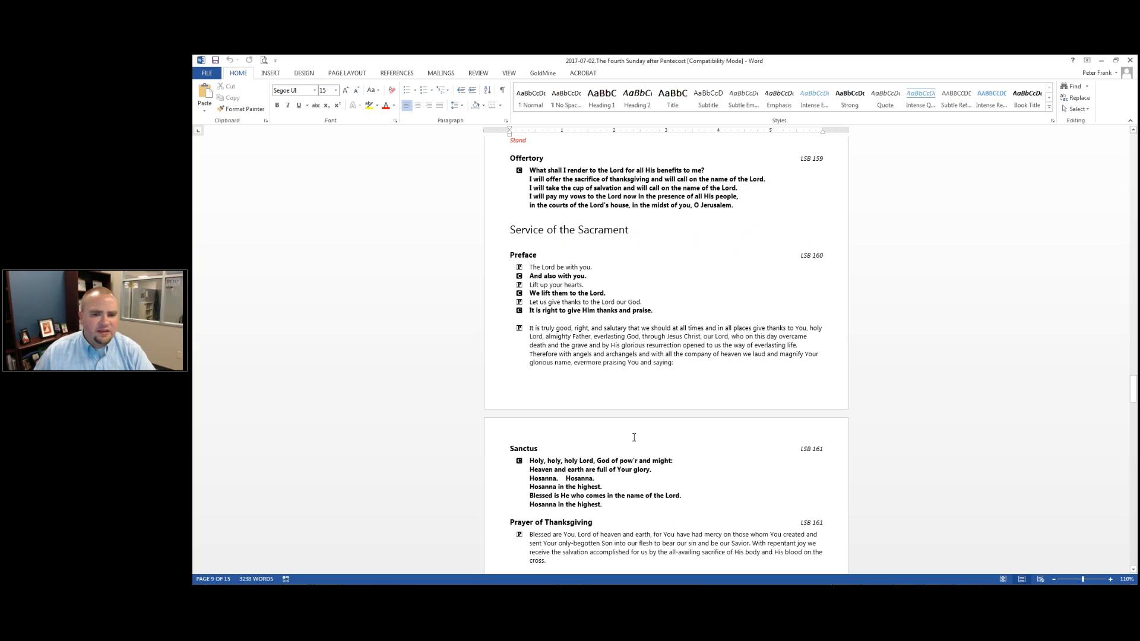
pyautogui.scroll(-20, 655, 379)
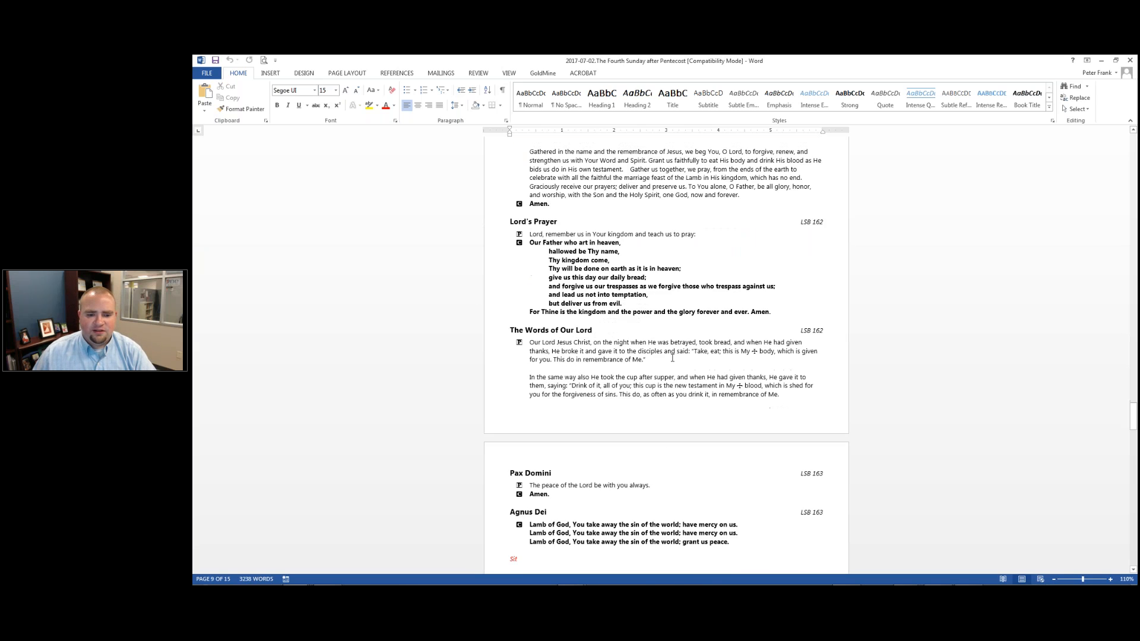
pyautogui.scroll(-5, 550, 353)
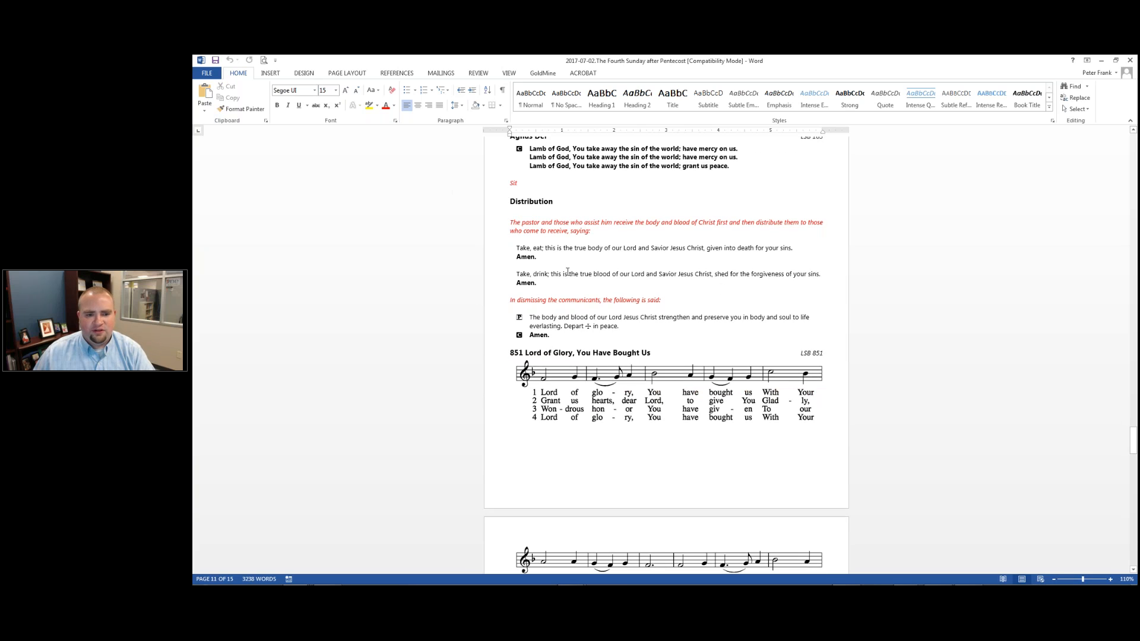
# - Delete the rubrics, distribution words and dismissal between the Distribution heading and hymn 851
pyautogui.moveTo(555, 273); pyautogui.dragTo(515, 248)
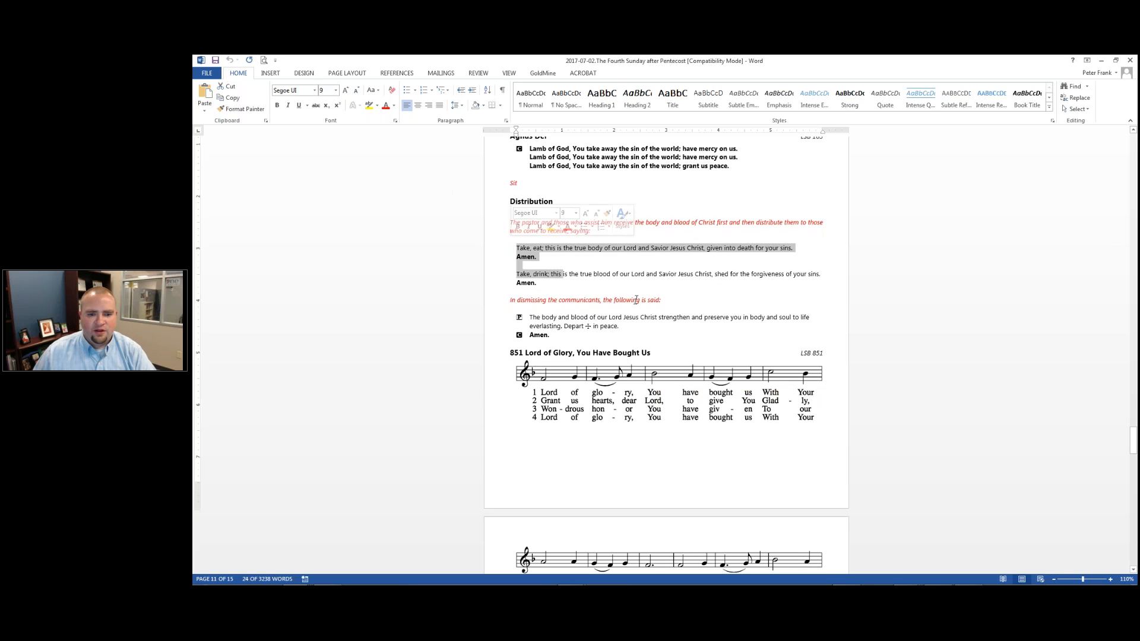
pyautogui.click(631, 285)
pyautogui.moveTo(551, 335); pyautogui.dragTo(483, 222)
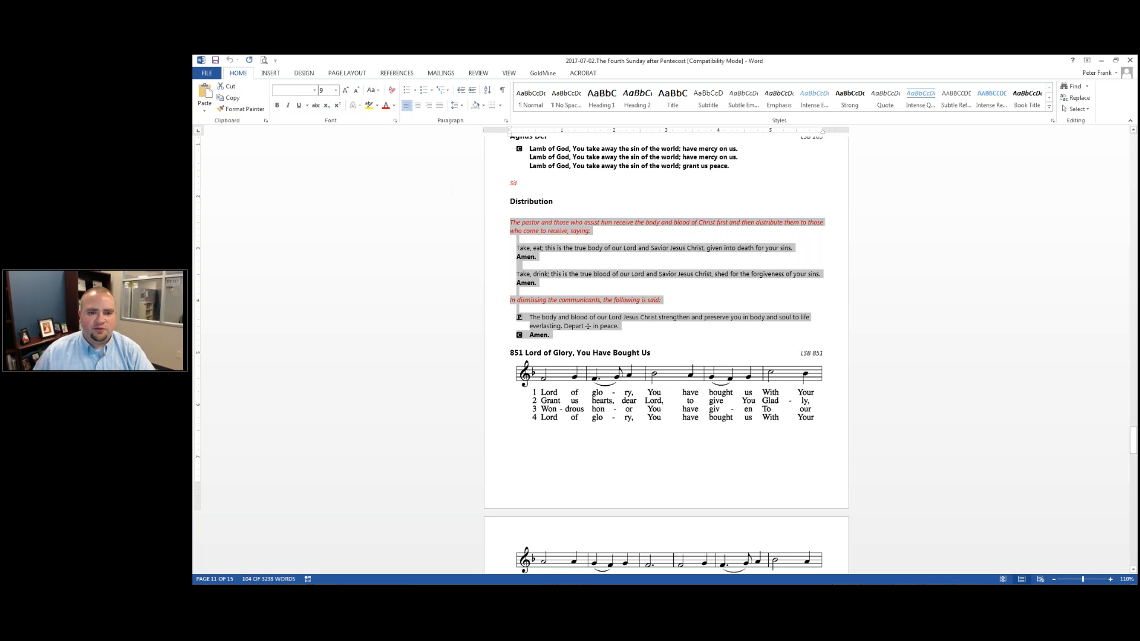
pyautogui.press('Delete')
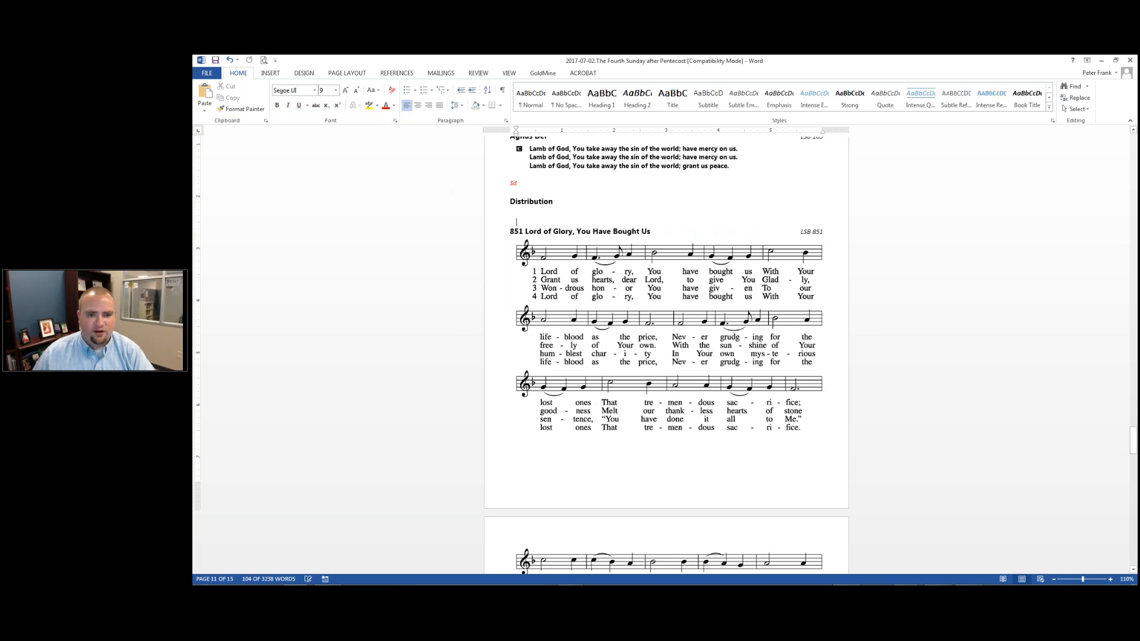
# - Examine the rest of the Word bulletin from hymn 851 to the acknowledgments and the closing hymn
pyautogui.scroll(-5, 578, 228)
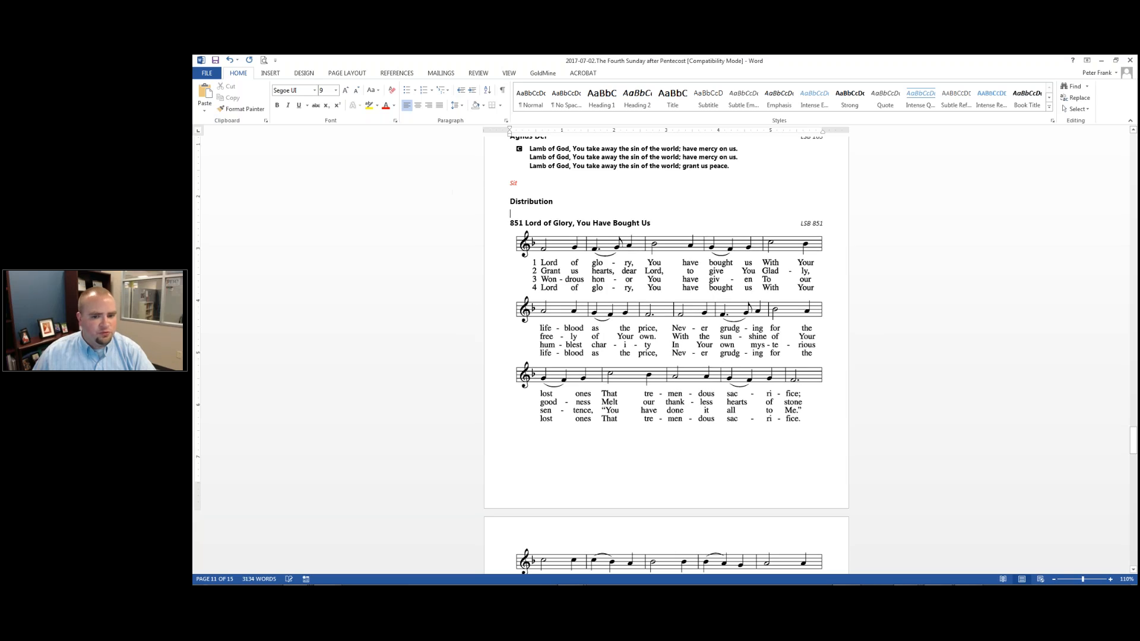
pyautogui.scroll(-20, 569, 232)
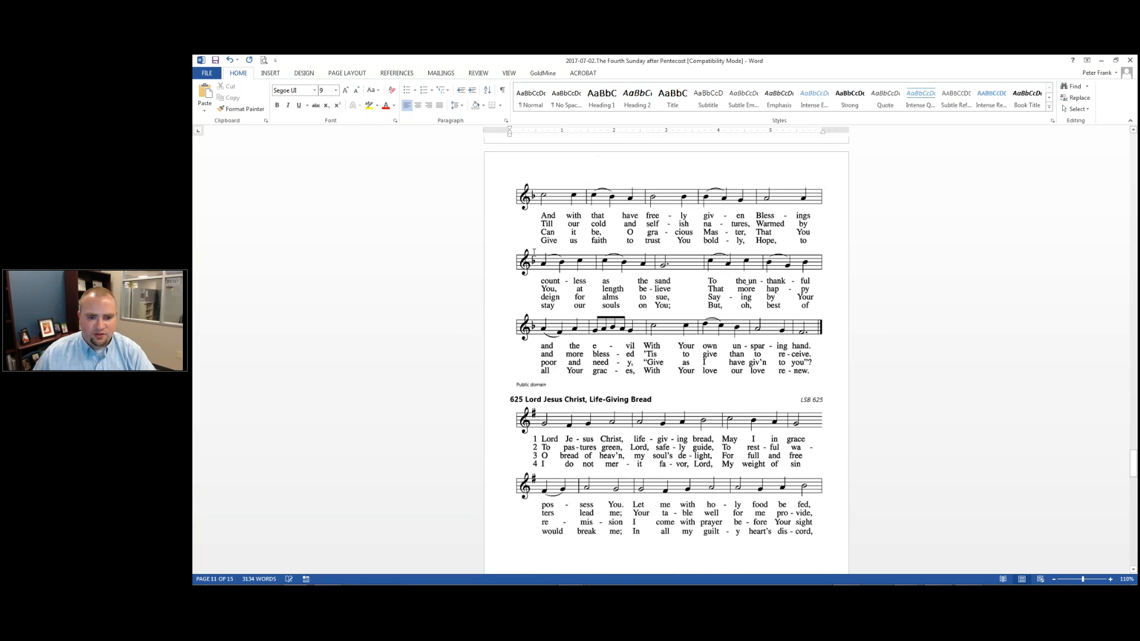
pyautogui.scroll(-5, 666, 356)
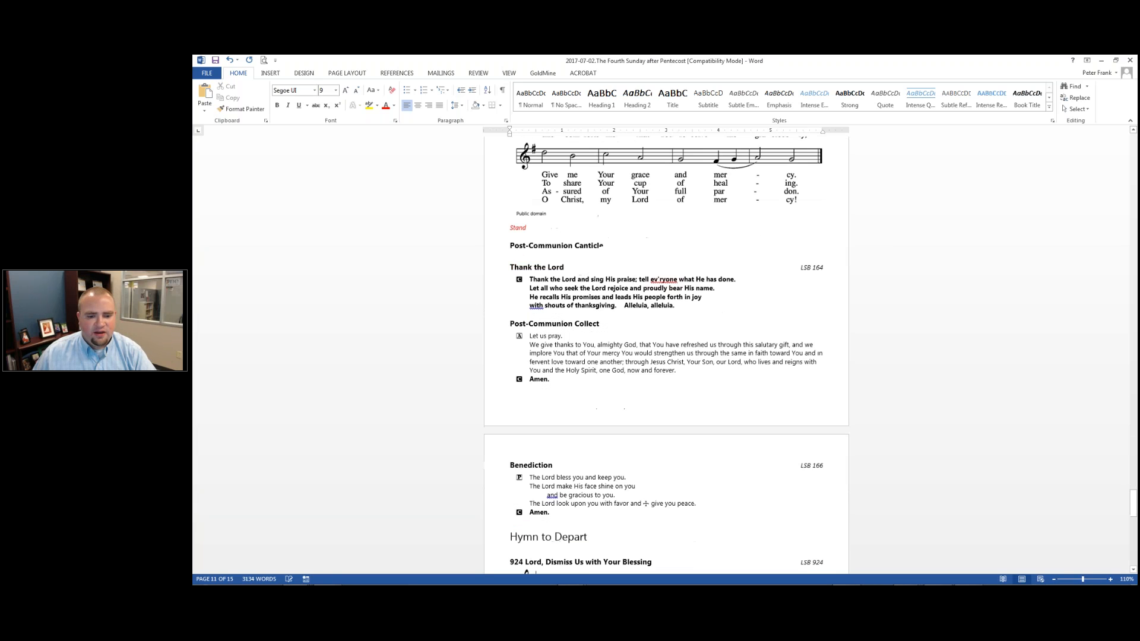
pyautogui.scroll(-15, 666, 357)
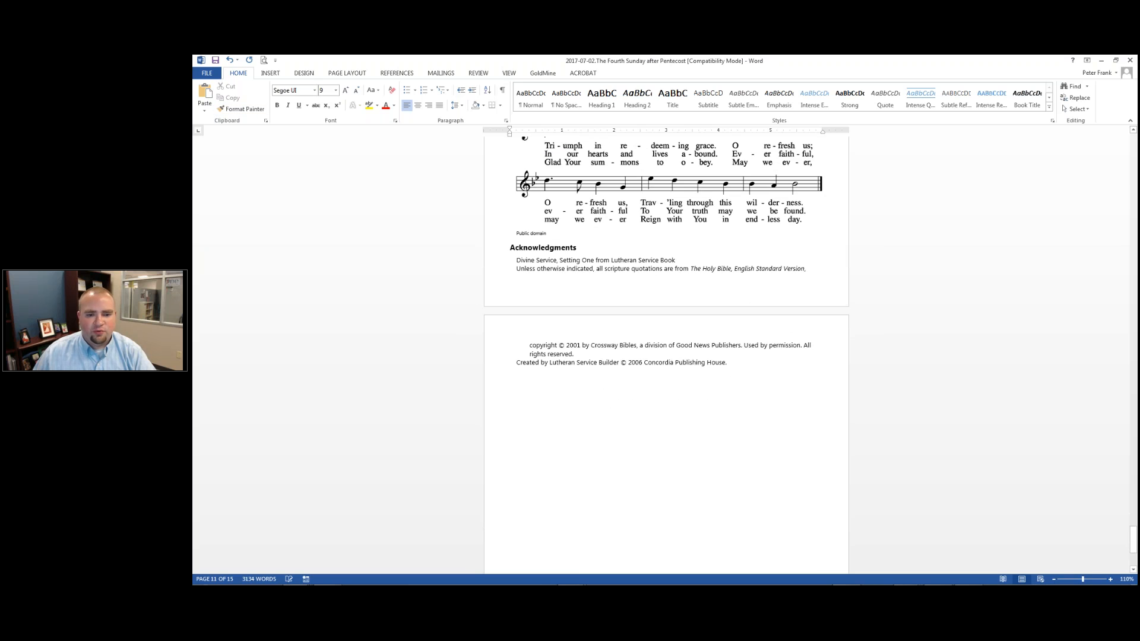
pyautogui.scroll(5, 666, 356)
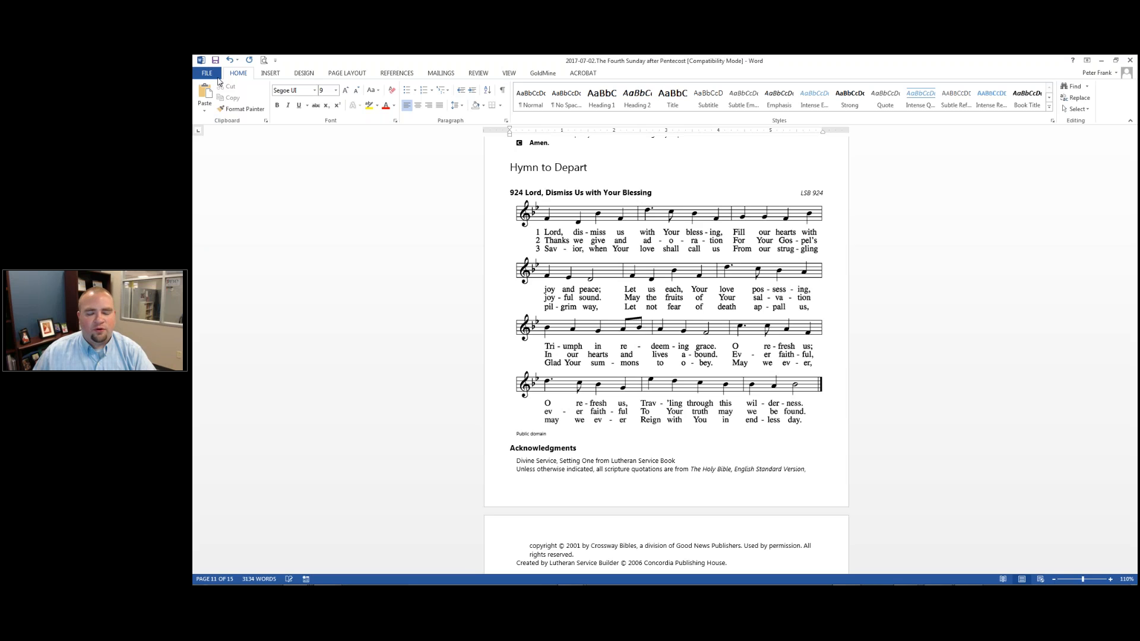
# - Try to open the print settings for the Word bulletin and switch back to Lutheran Service Builder
pyautogui.click(217, 77)
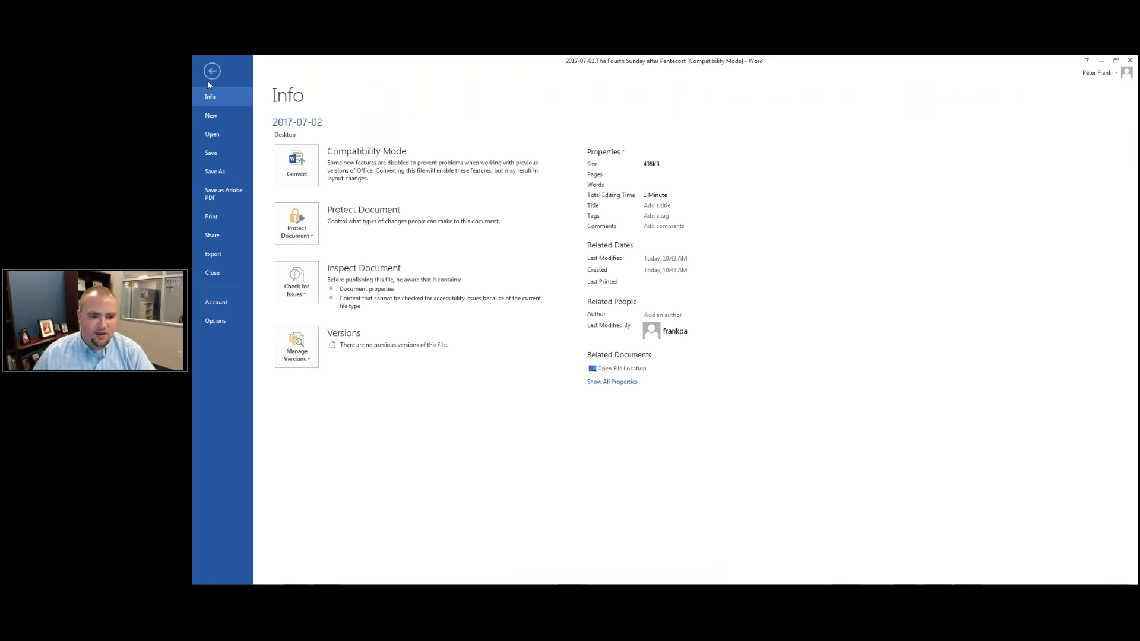
pyautogui.click(221, 217)
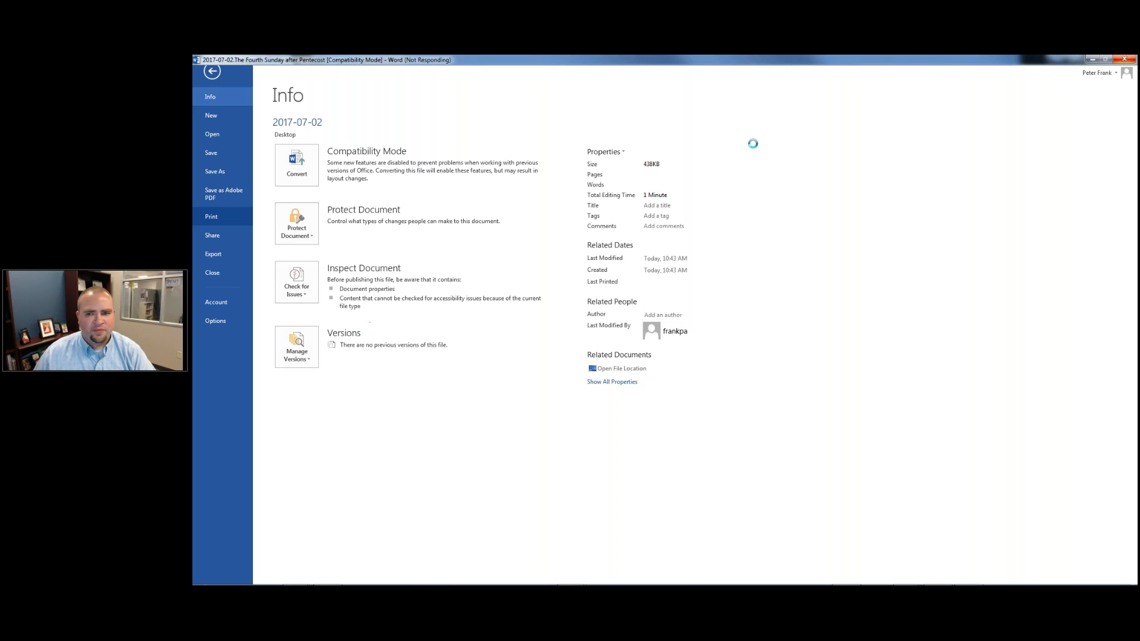
pyautogui.click(1090, 59)
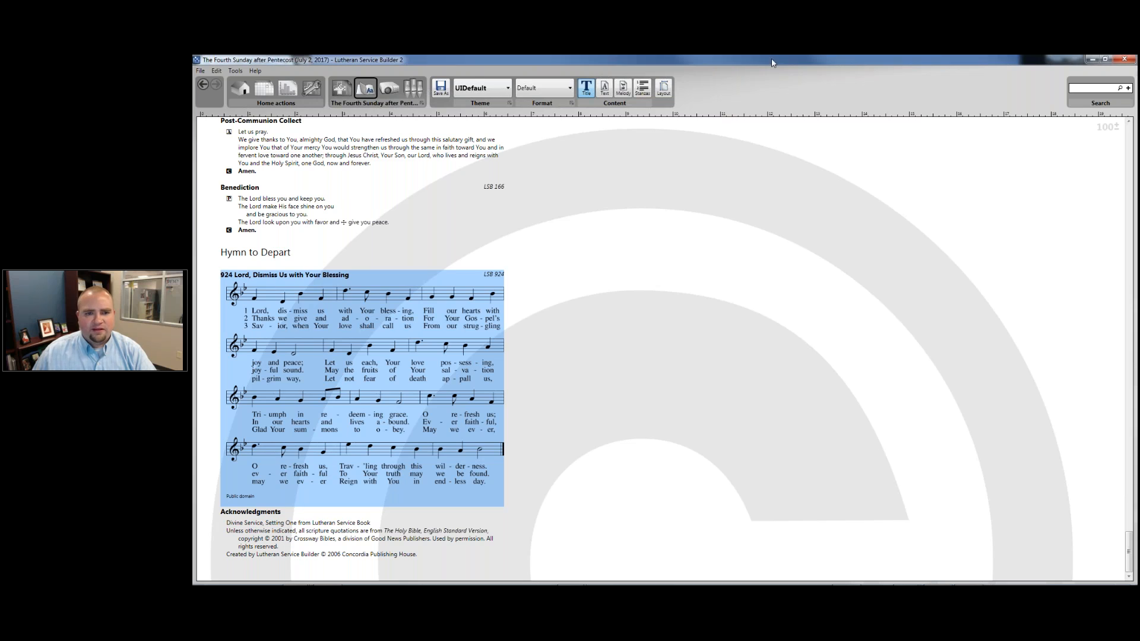
# - Start another service on July 2, 2017 with None as the occasion and Independence Day as the title
pyautogui.click(267, 91)
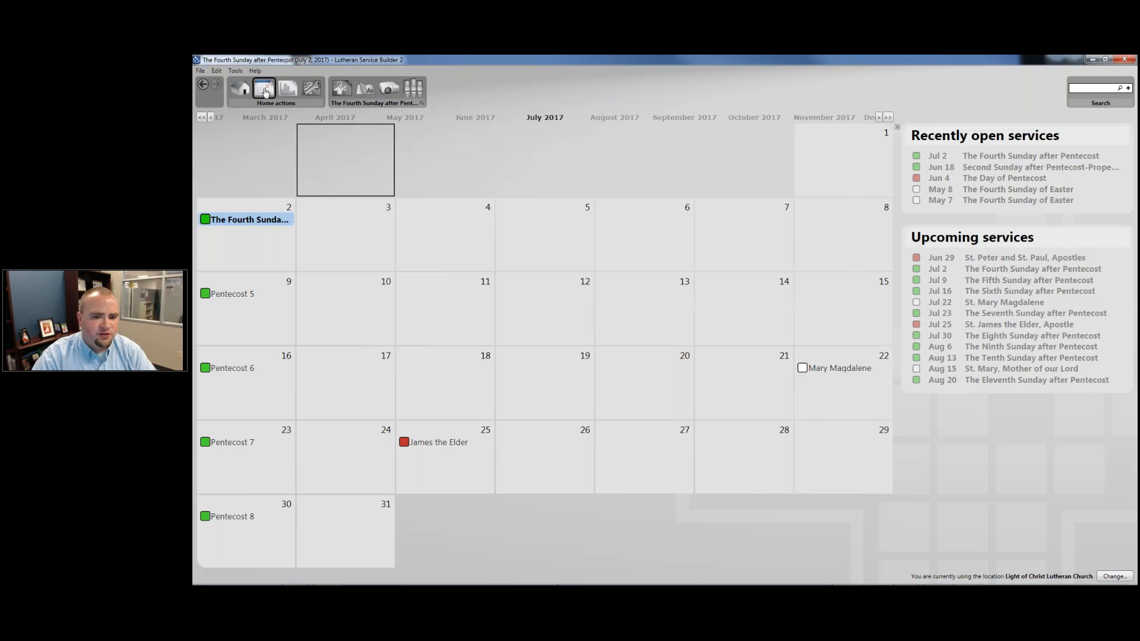
pyautogui.doubleClick(234, 249)
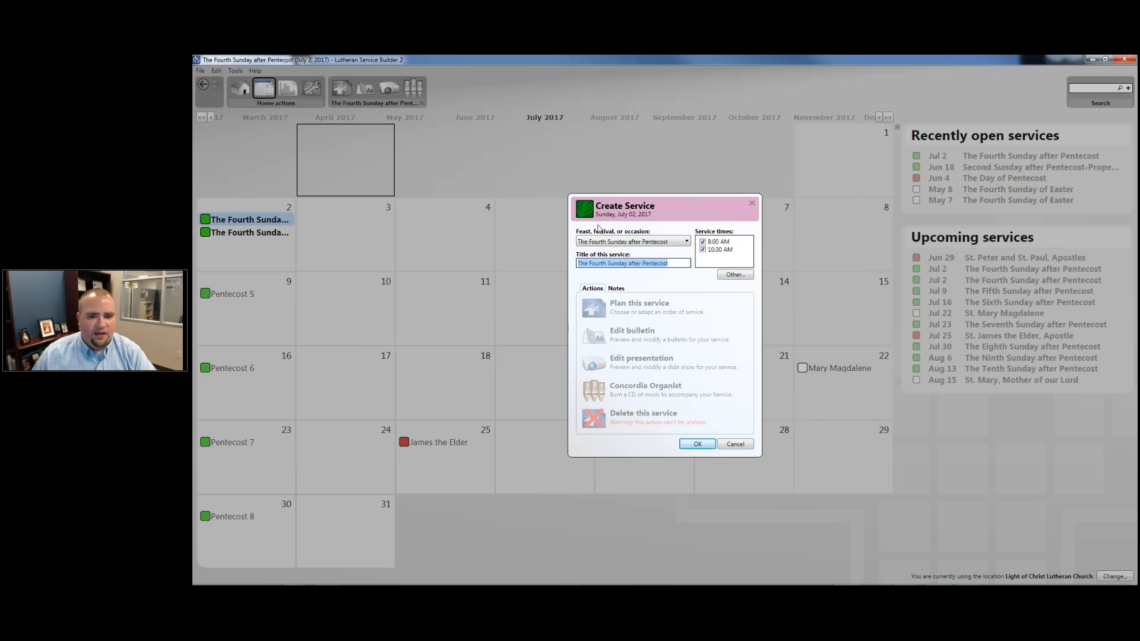
pyautogui.click(657, 248)
pyautogui.click(657, 248)
pyautogui.click(657, 247)
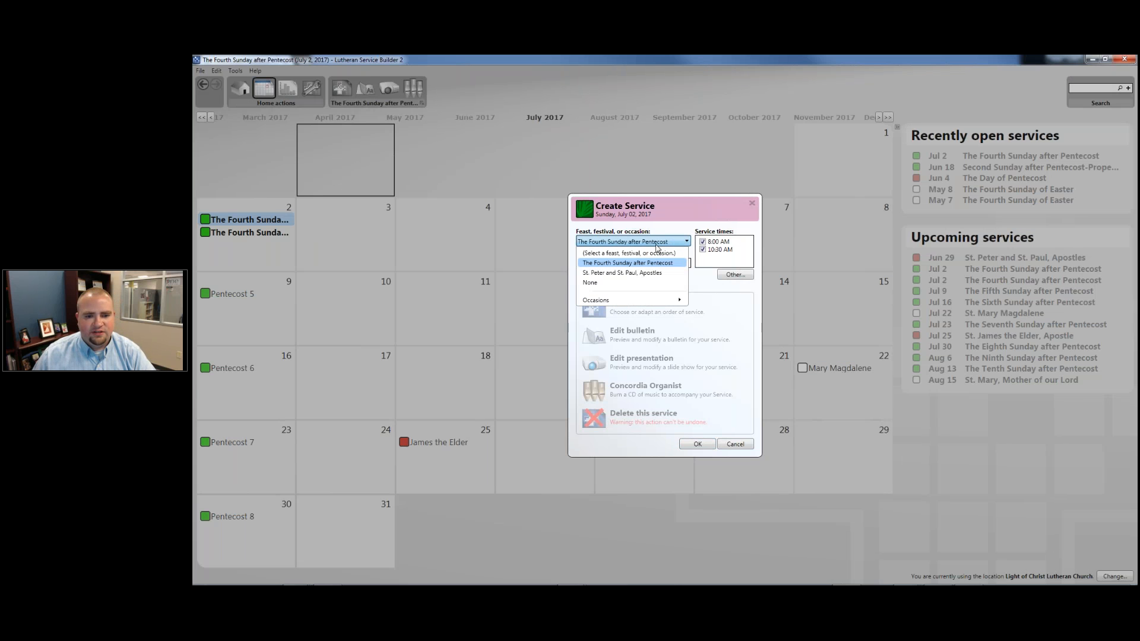
pyautogui.click(638, 283)
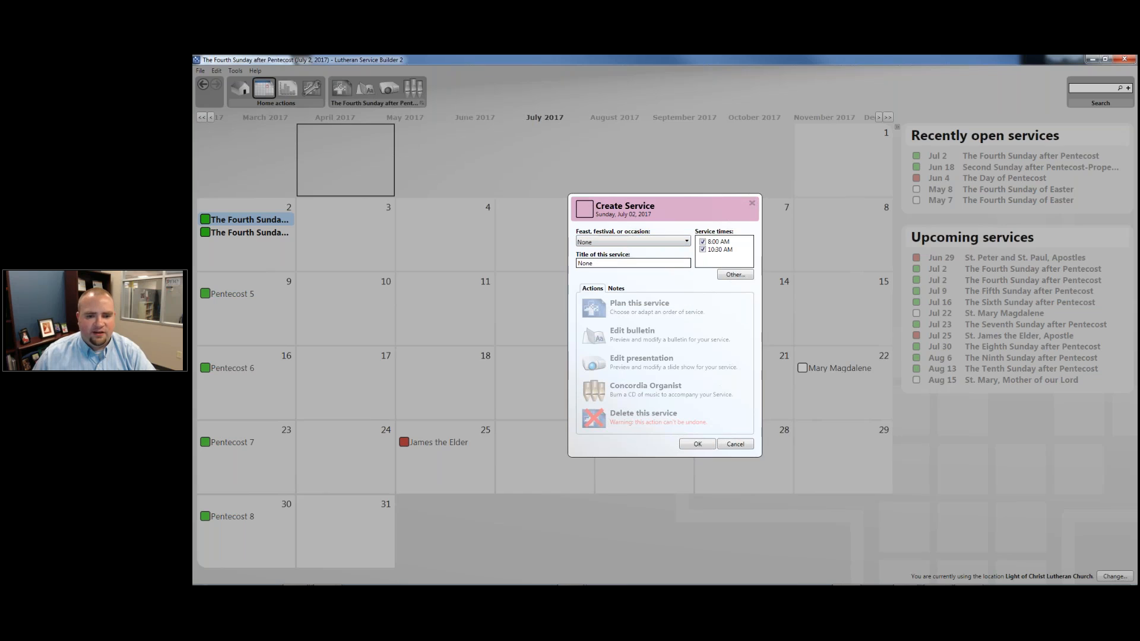
pyautogui.doubleClick(624, 264)
pyautogui.press('BackSpace')
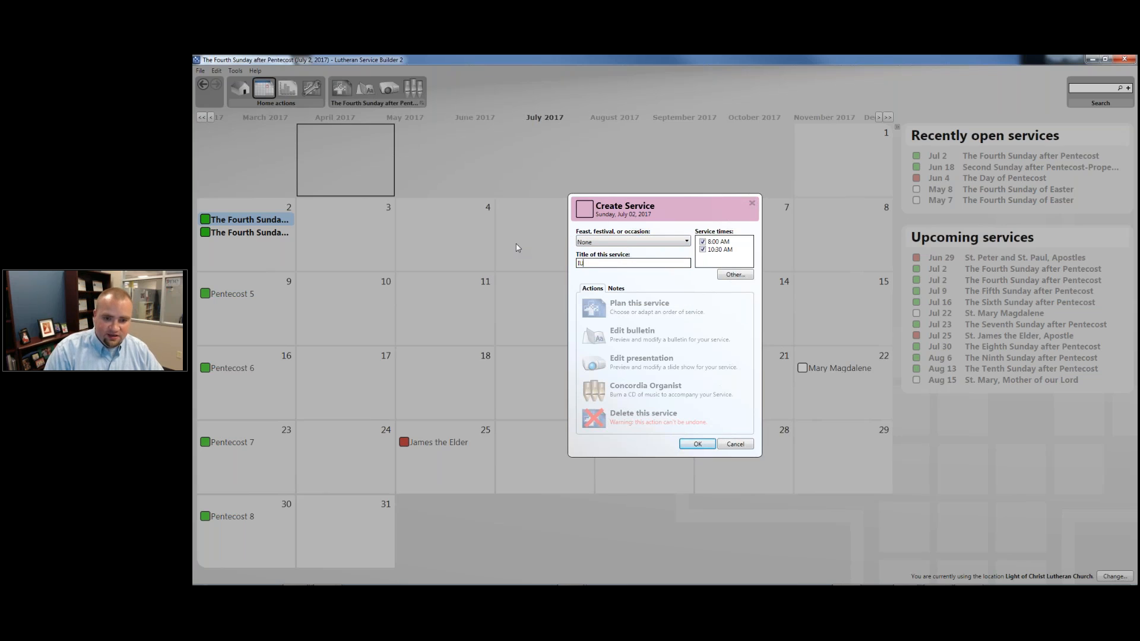
pyautogui.write('Independ')
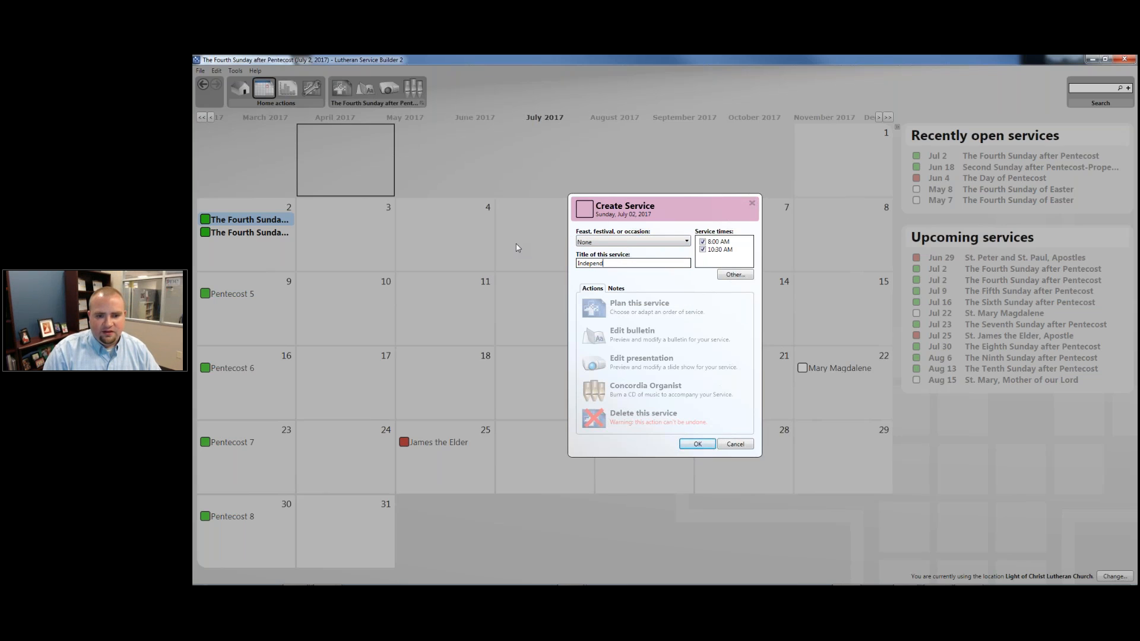
pyautogui.write('ence Day')
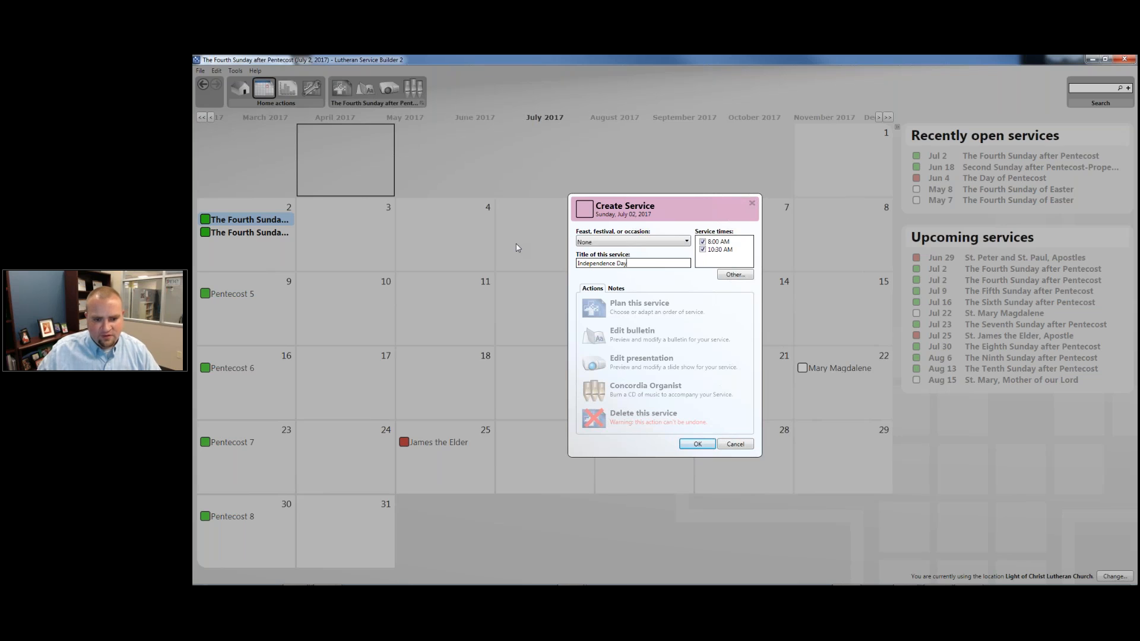
# - Plan the Independence Day service using the Service of Prayer and Preaching as its order of service, and review its outline
pyautogui.click(640, 307)
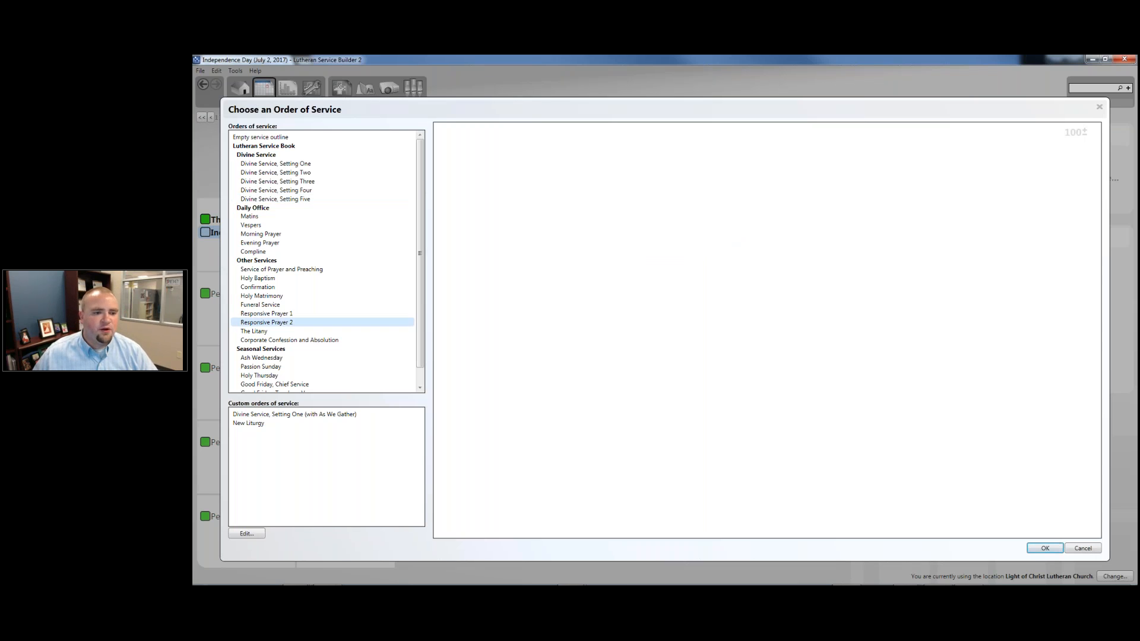
pyautogui.click(303, 270)
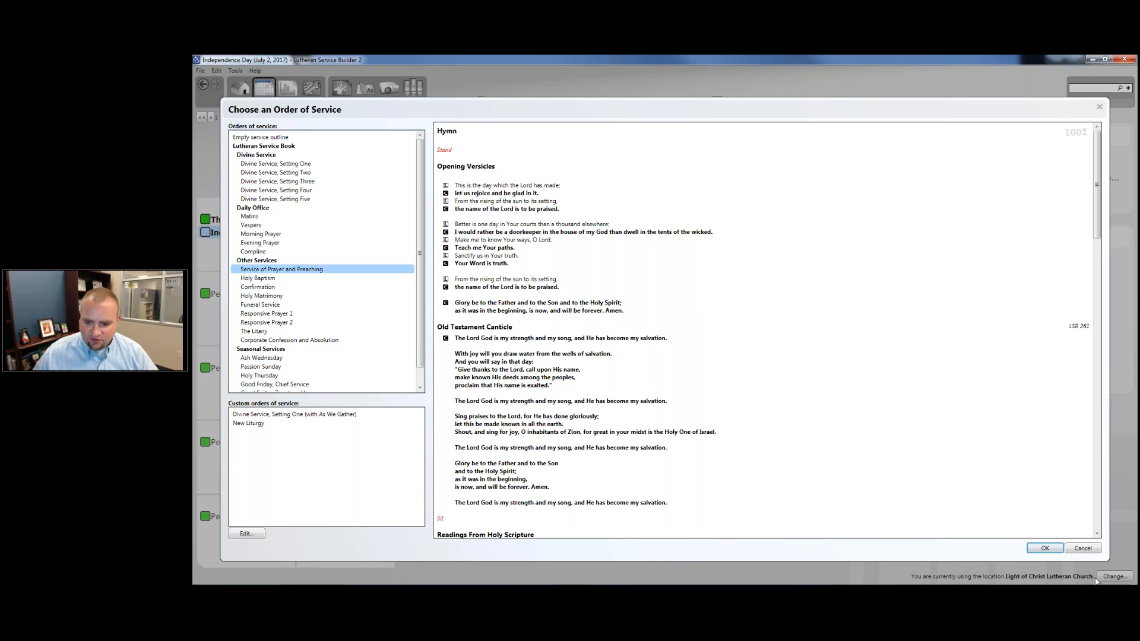
pyautogui.click(1045, 548)
pyautogui.scroll(-1, 285, 290)
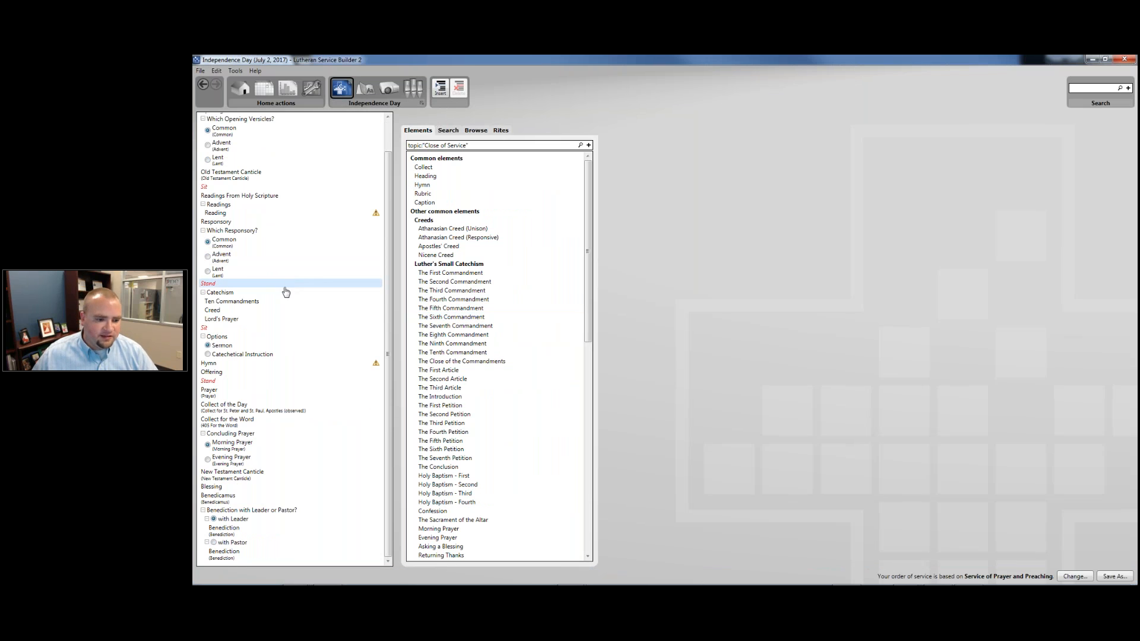
pyautogui.scroll(1, 282, 296)
pyautogui.scroll(-1, 280, 301)
pyautogui.scroll(1, 280, 301)
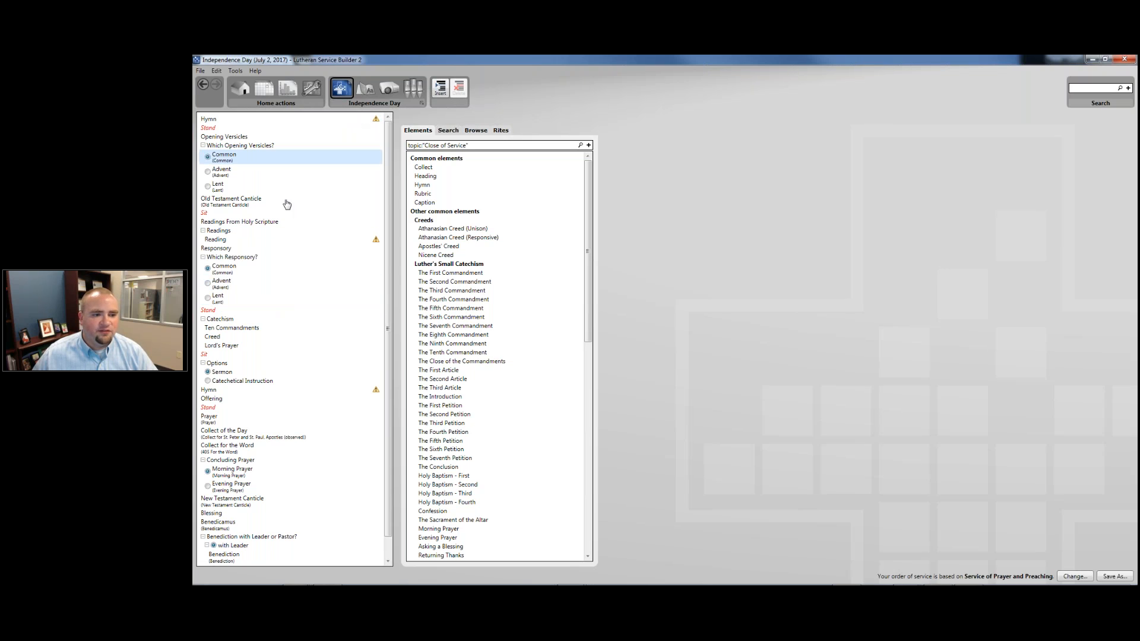
# - Replace the old search term for the opening hymn and search the hymns for "Beginning of Service"
pyautogui.click(350, 120)
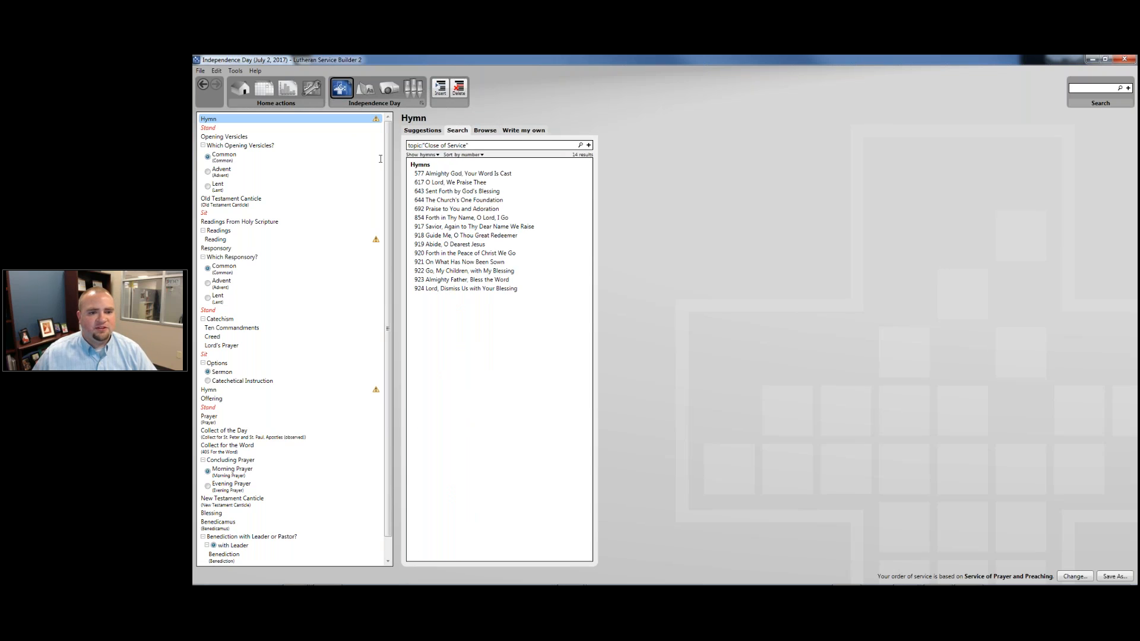
pyautogui.click(422, 130)
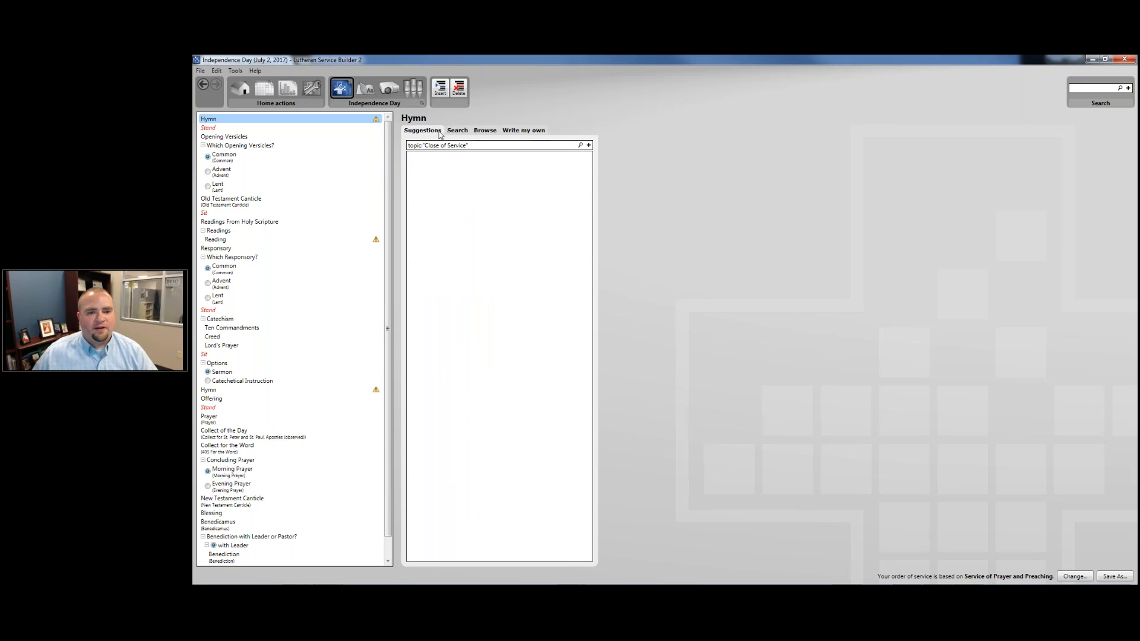
pyautogui.moveTo(470, 145); pyautogui.dragTo(404, 145)
pyautogui.press('BackSpace')
pyautogui.click(259, 128)
pyautogui.click(296, 119)
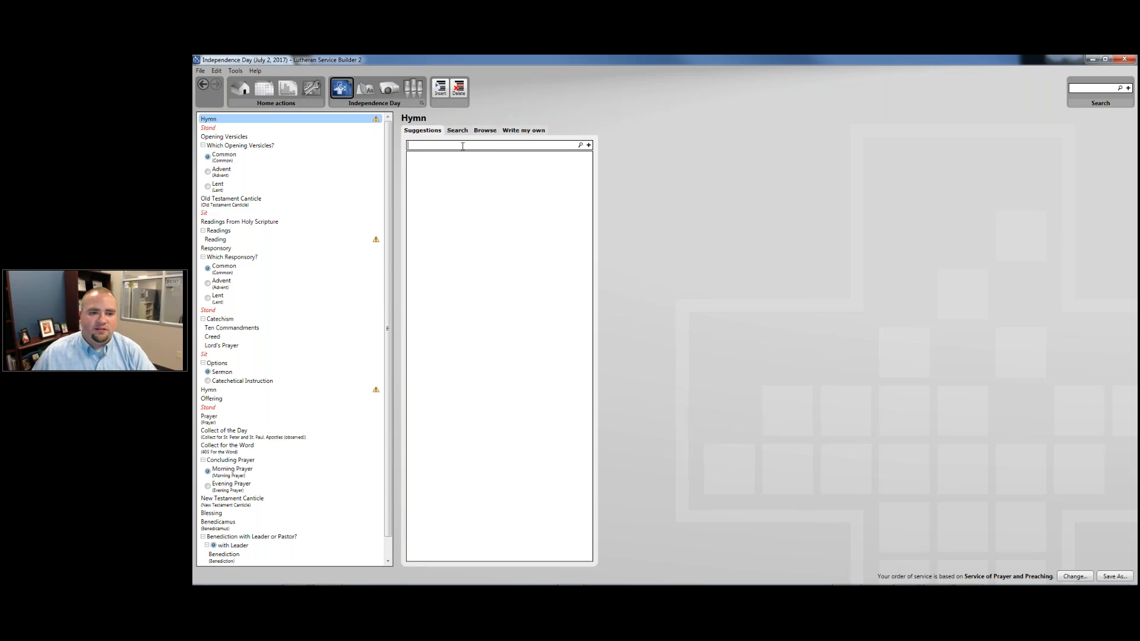
pyautogui.moveTo(580, 146)
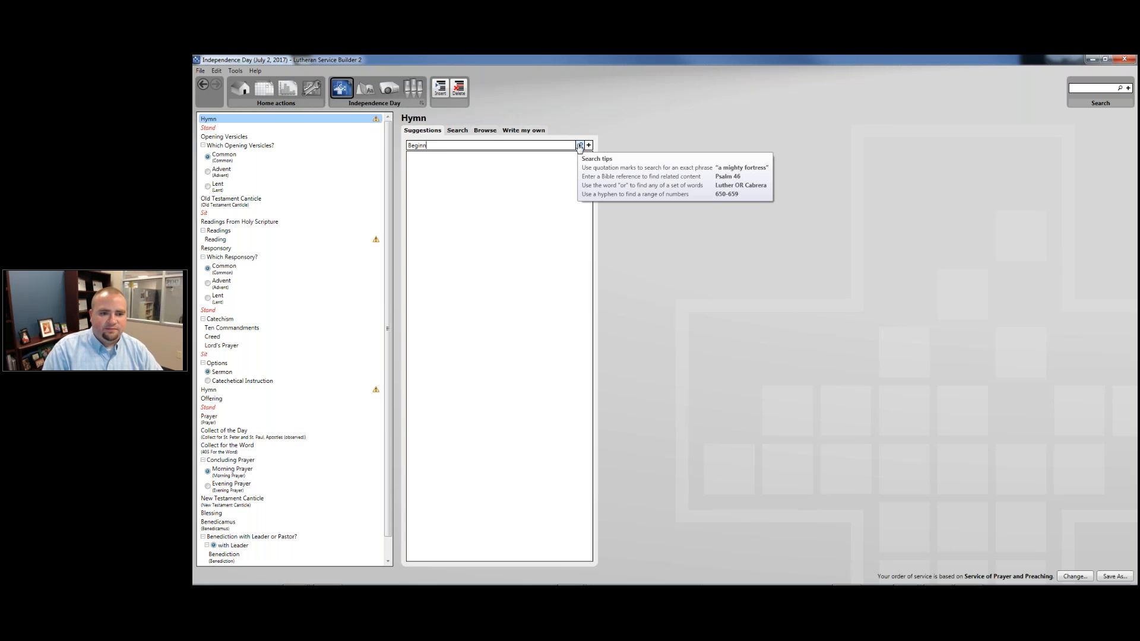
pyautogui.write('g Service')
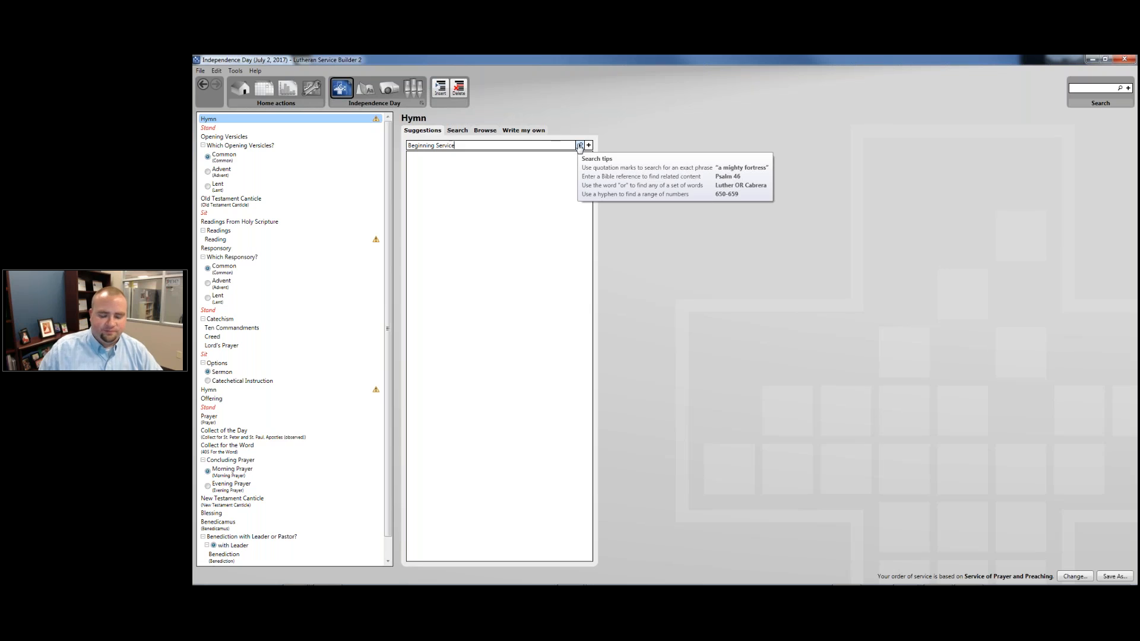
pyautogui.click(579, 148)
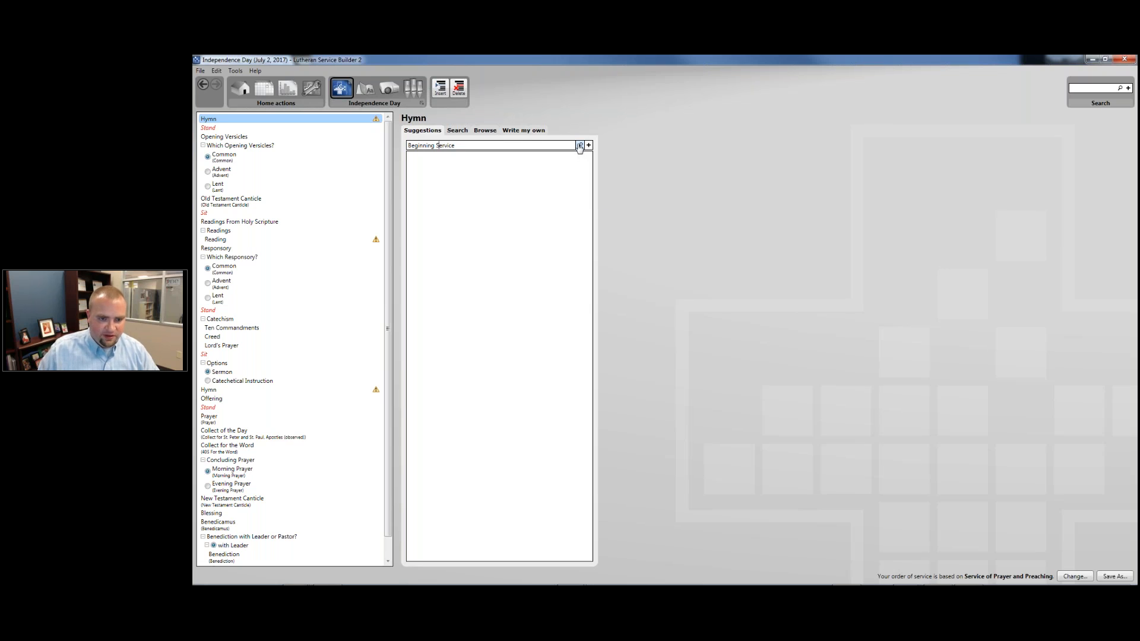
pyautogui.hotkey('ctrl', 'Left')
pyautogui.write('of')
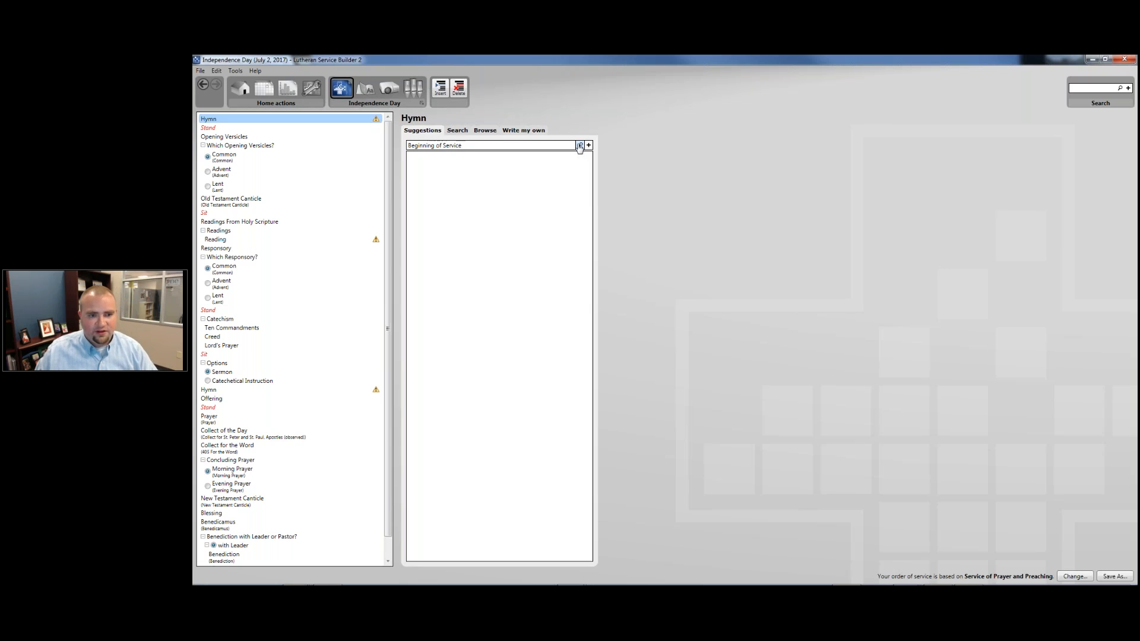
pyautogui.press('Return')
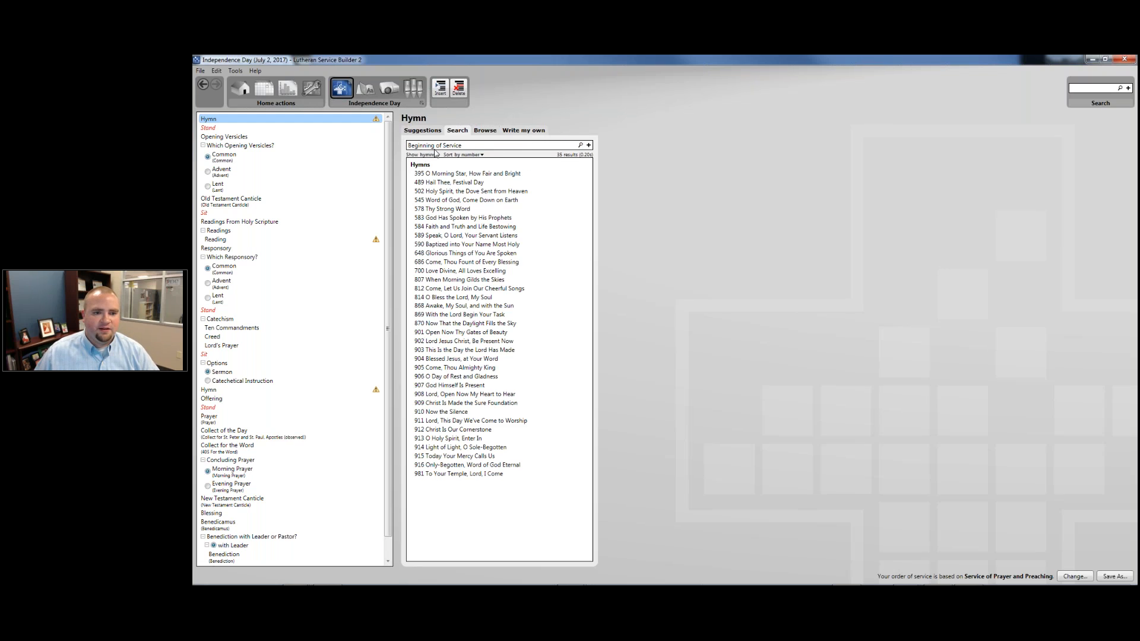
# - Run an advanced hymn search limited to topics for all the words "Beginning of Service"
pyautogui.click(428, 131)
pyautogui.moveTo(463, 145); pyautogui.dragTo(407, 145)
pyautogui.hotkey('ctrl', 'c')
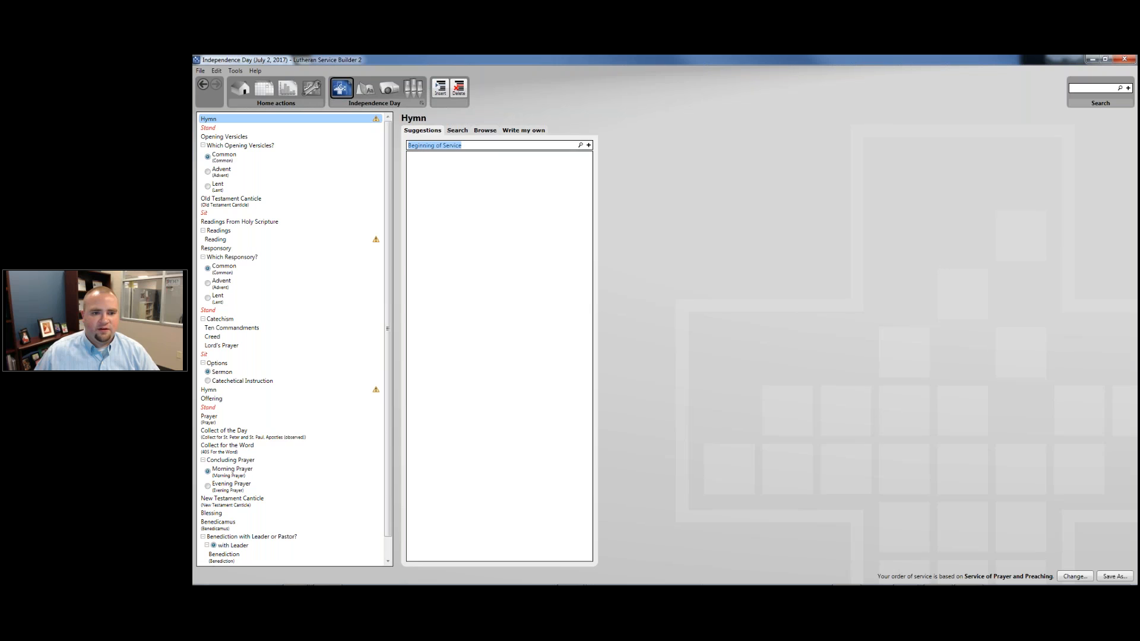
pyautogui.click(588, 145)
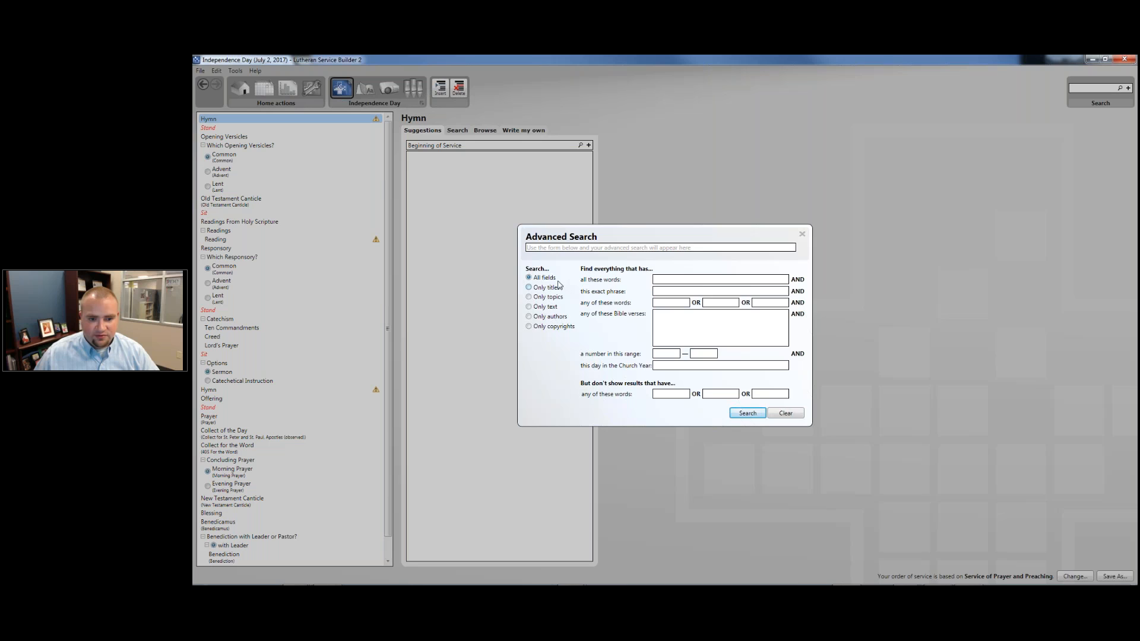
pyautogui.click(543, 299)
pyautogui.click(654, 278)
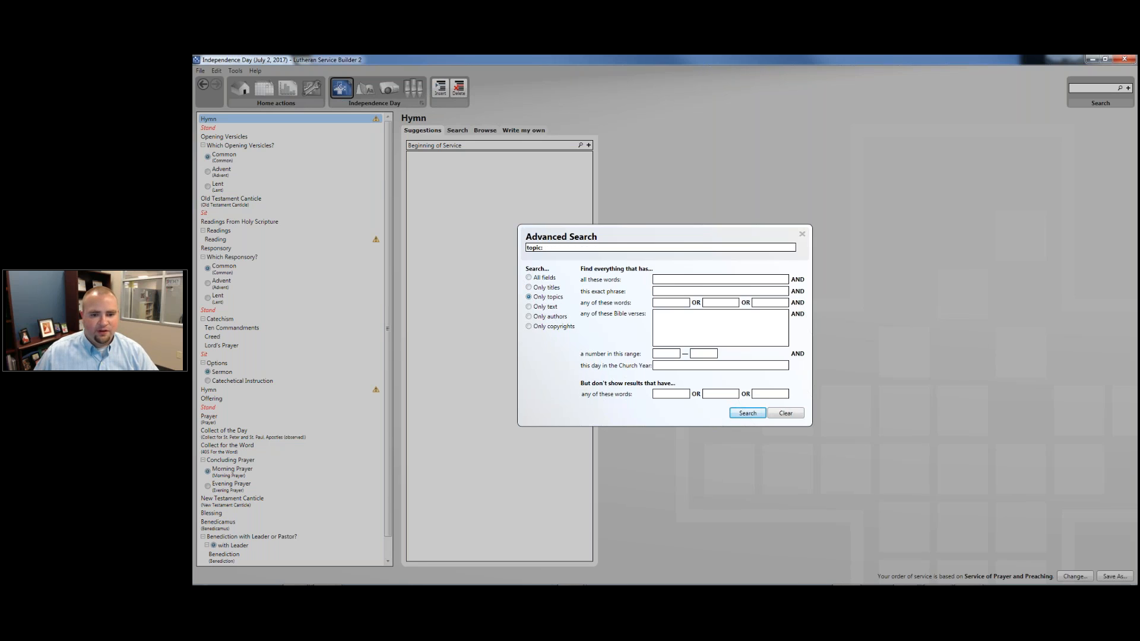
pyautogui.hotkey('ctrl', 'v')
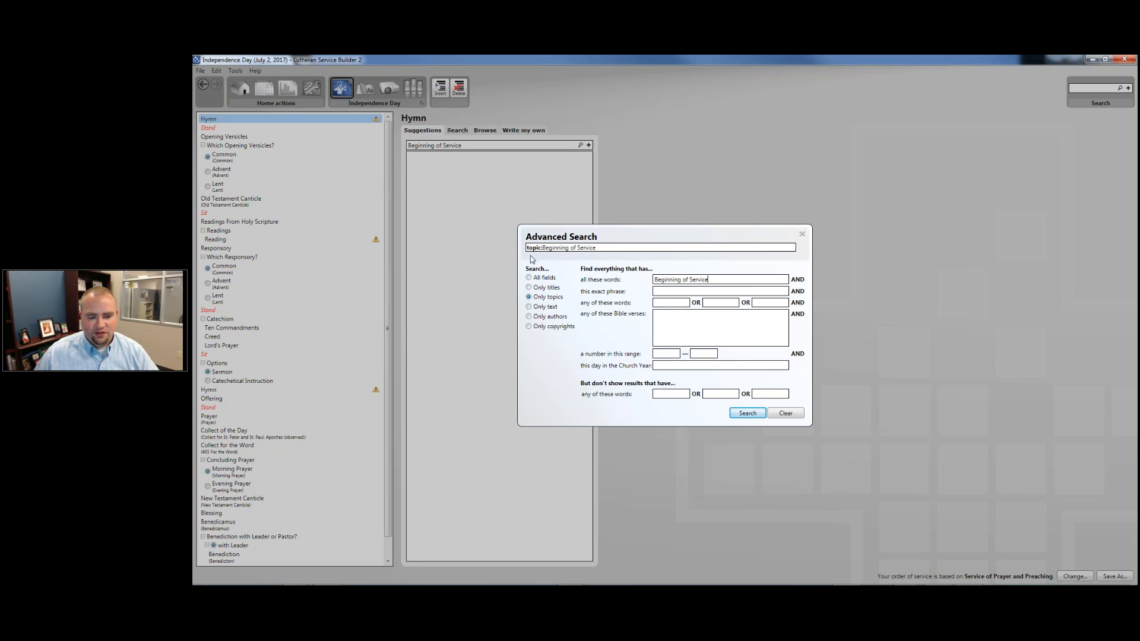
pyautogui.click(744, 414)
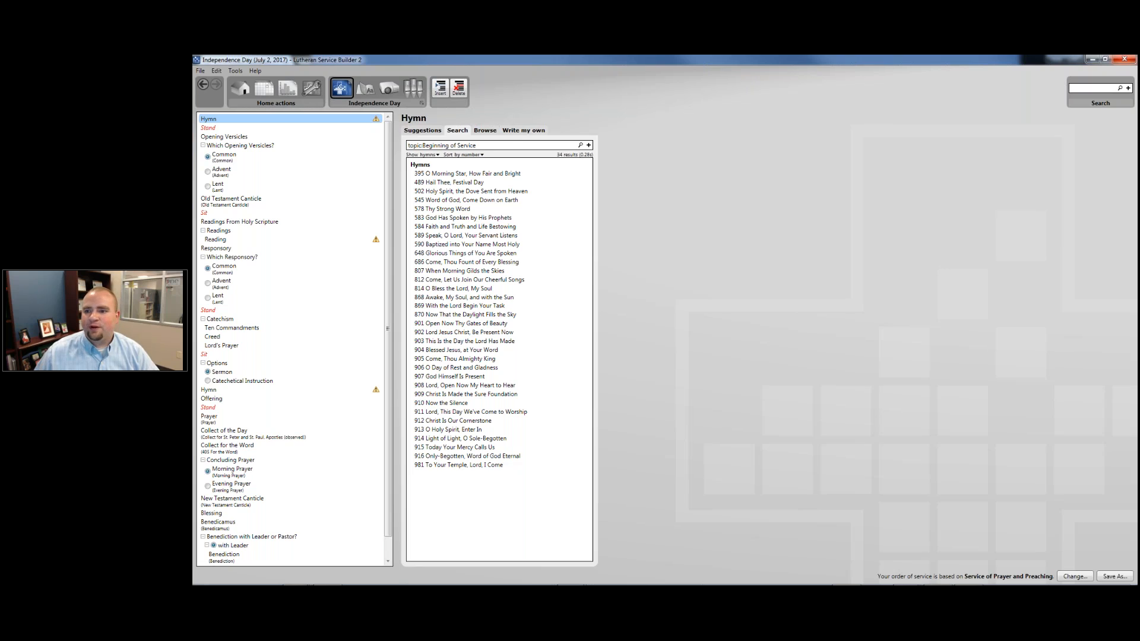
# - Search the entire program library for "Beginning of Service"
pyautogui.click(1106, 89)
pyautogui.write('topic:Beginning of Service')
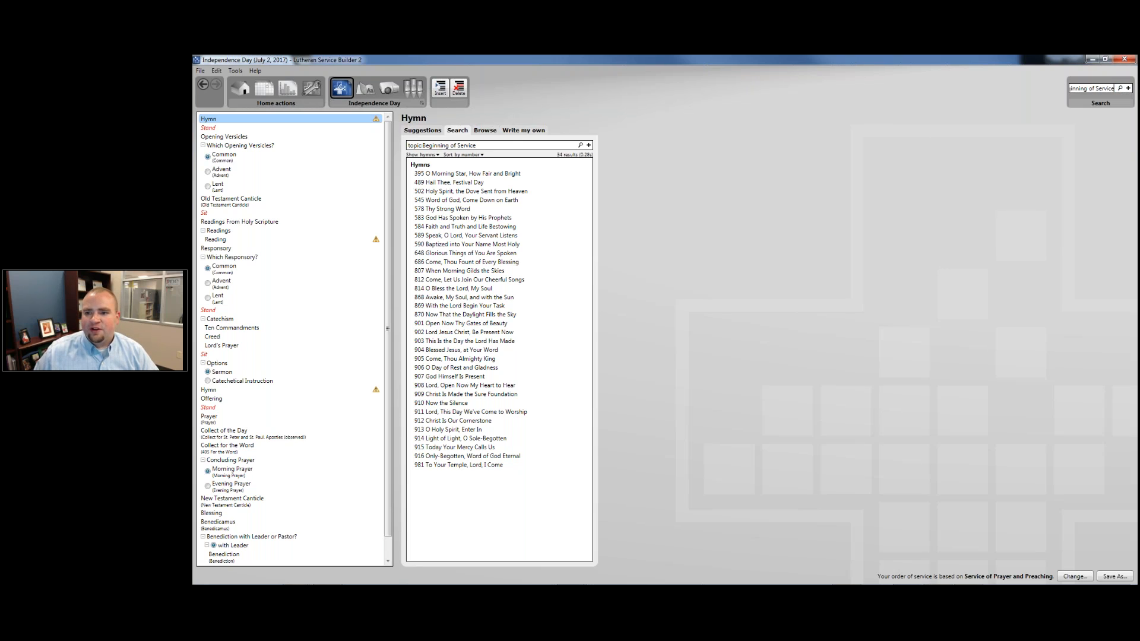
pyautogui.press('Return')
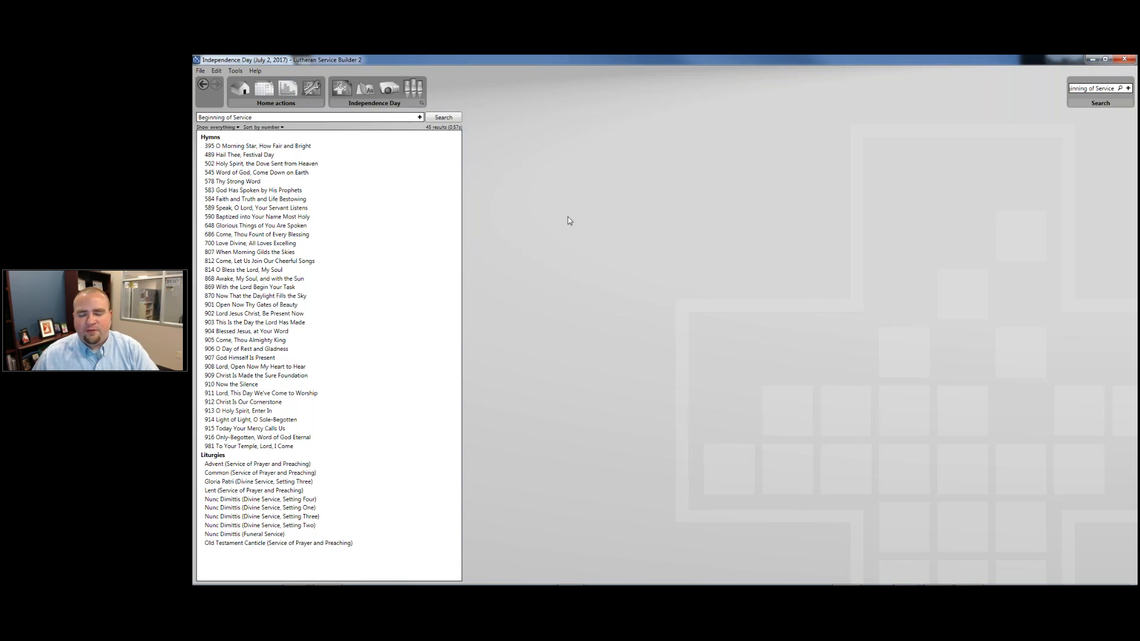
# - Limit the library search results to hymns and sort them alphabetically
pyautogui.click(228, 127)
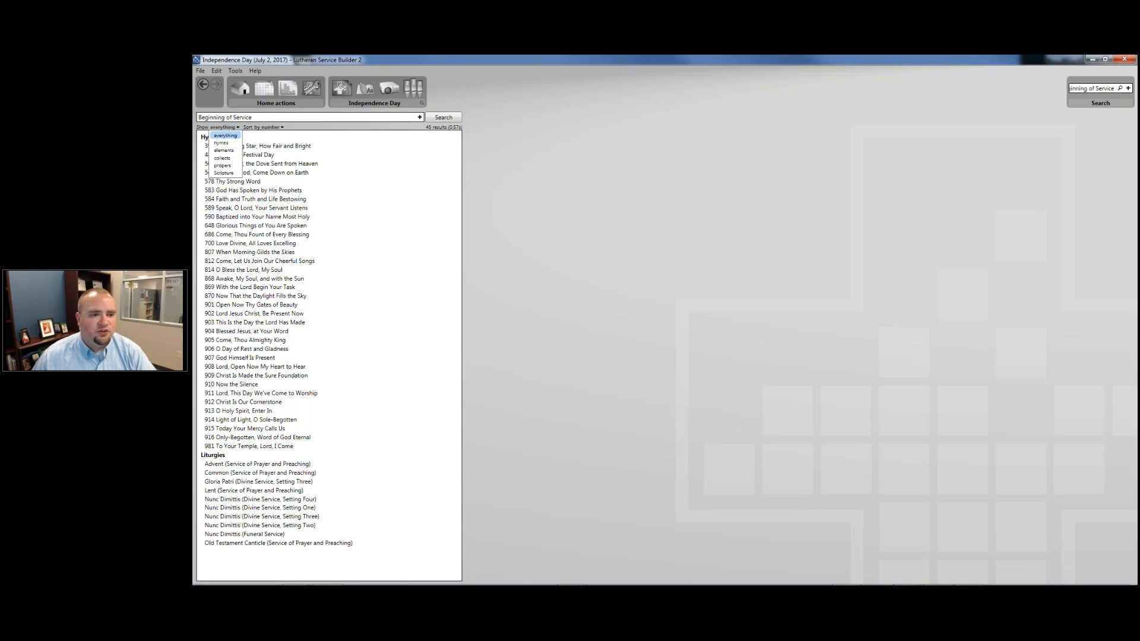
pyautogui.click(226, 142)
pyautogui.click(263, 127)
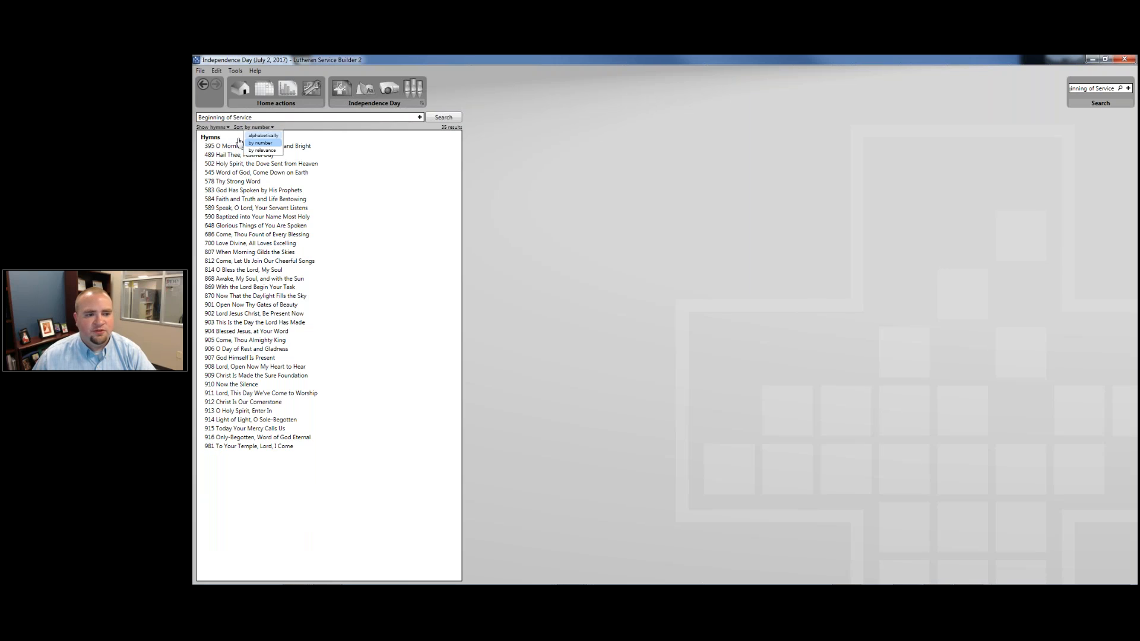
pyautogui.click(257, 135)
pyautogui.click(255, 127)
pyautogui.click(262, 136)
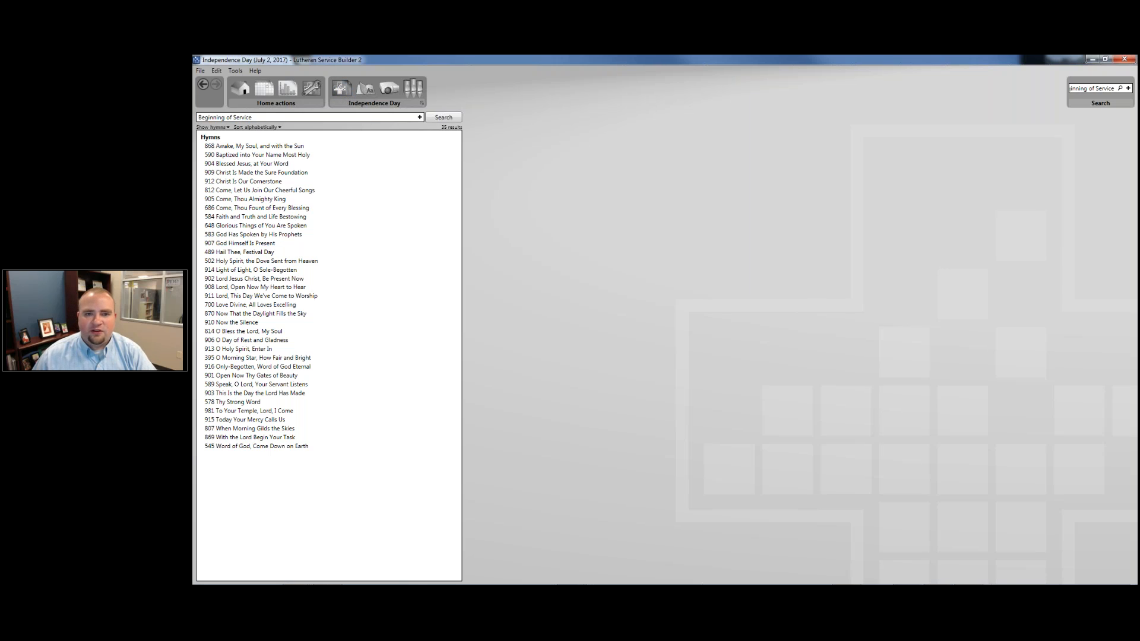
# - Return to the Independence Day service plan, search the hymns for "Nation" and preview hymn 407, To Jordan Came the Christ, Our Lord
pyautogui.click(343, 90)
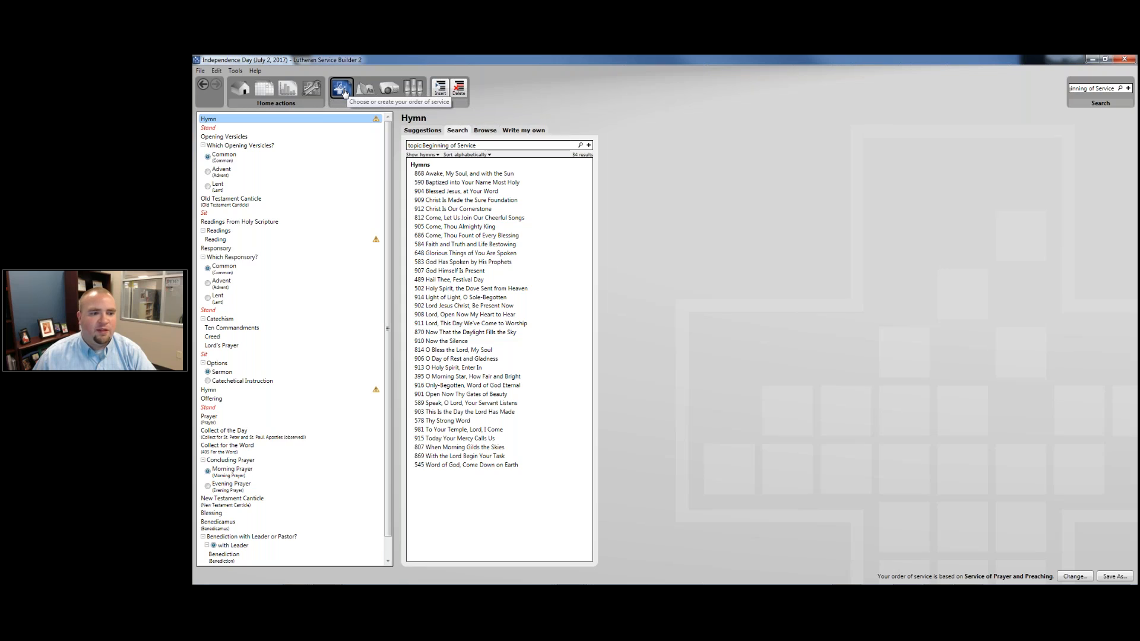
pyautogui.scroll(-1, 373, 277)
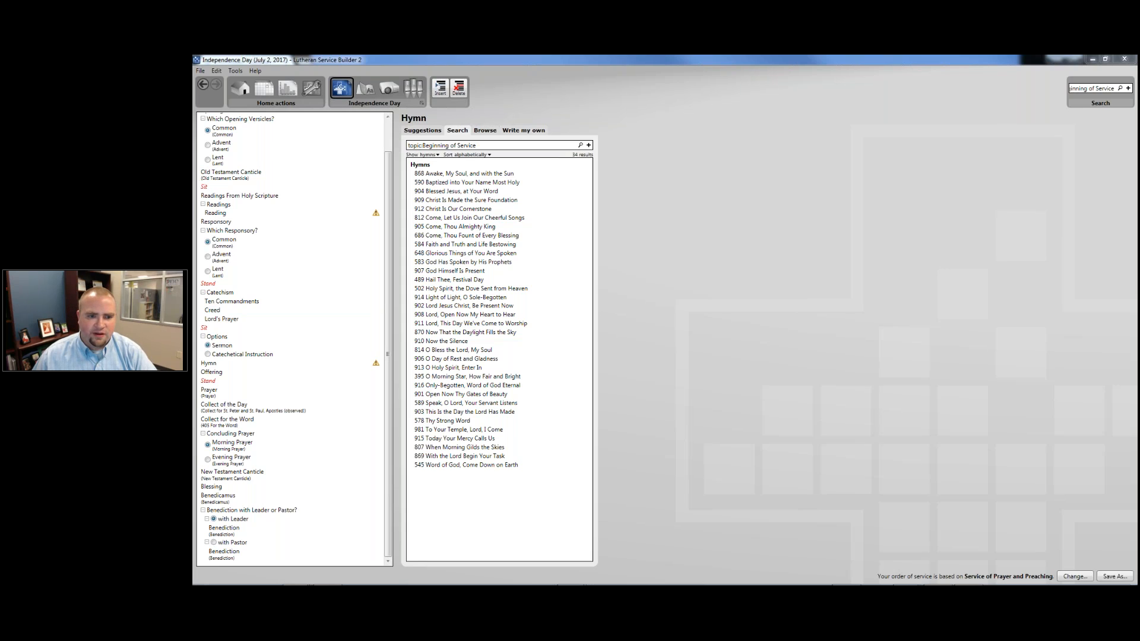
pyautogui.click(546, 148)
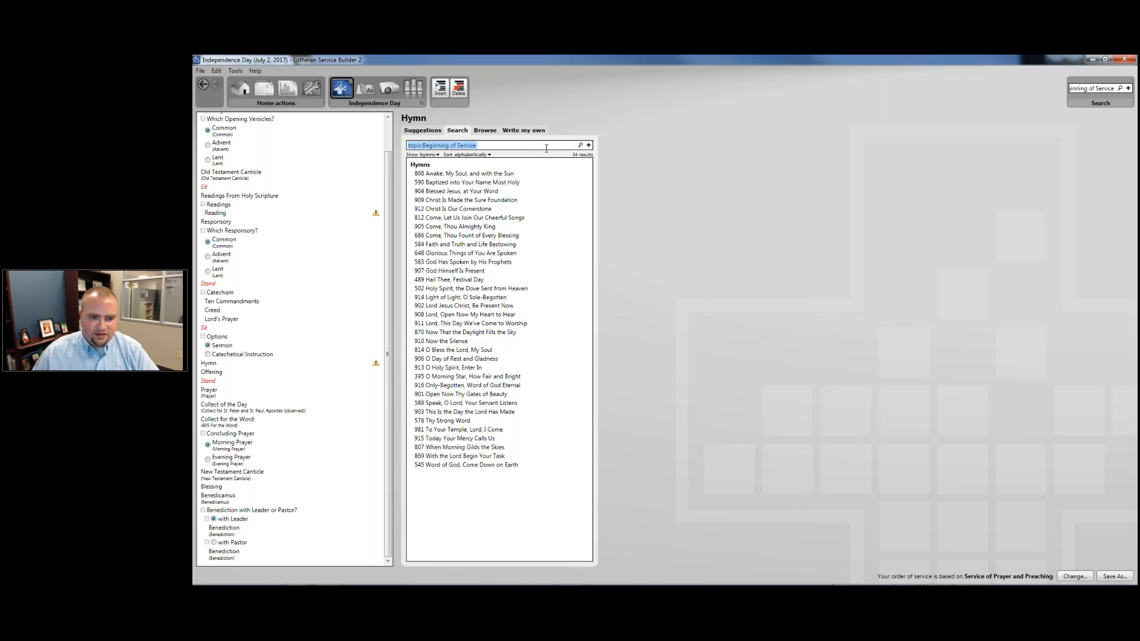
pyautogui.write('Nayio')
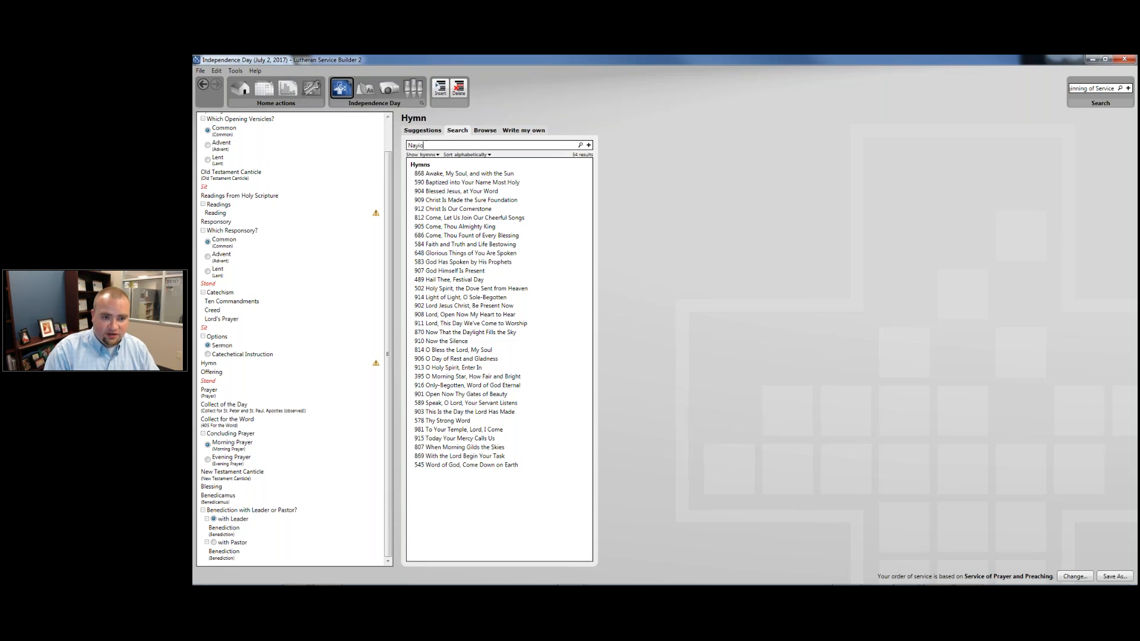
pyautogui.write('tion')
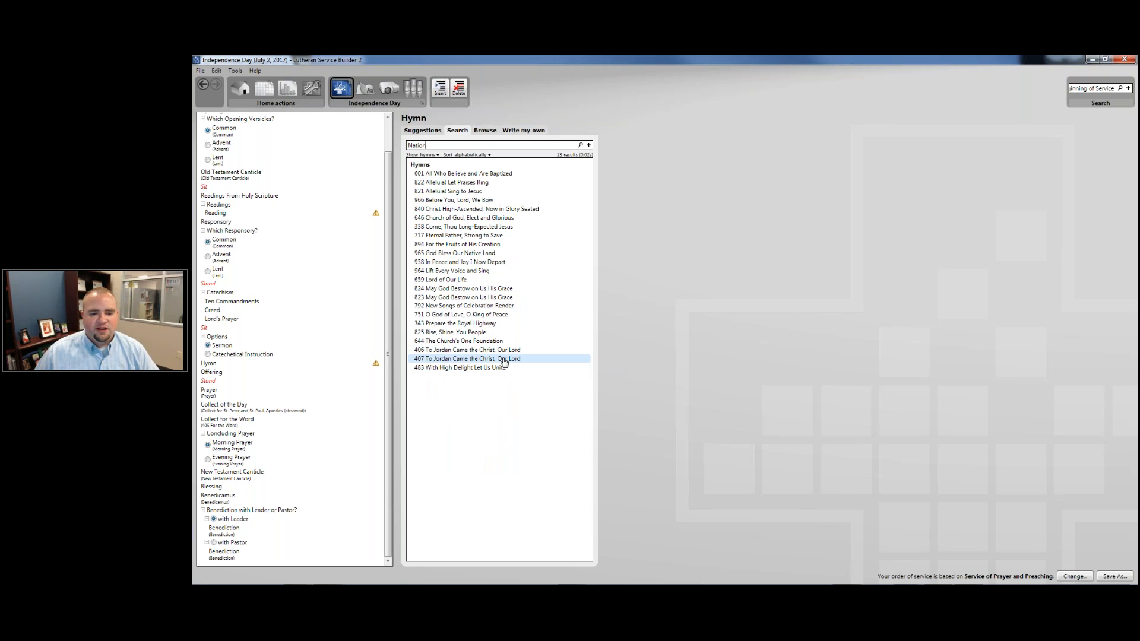
pyautogui.click(492, 359)
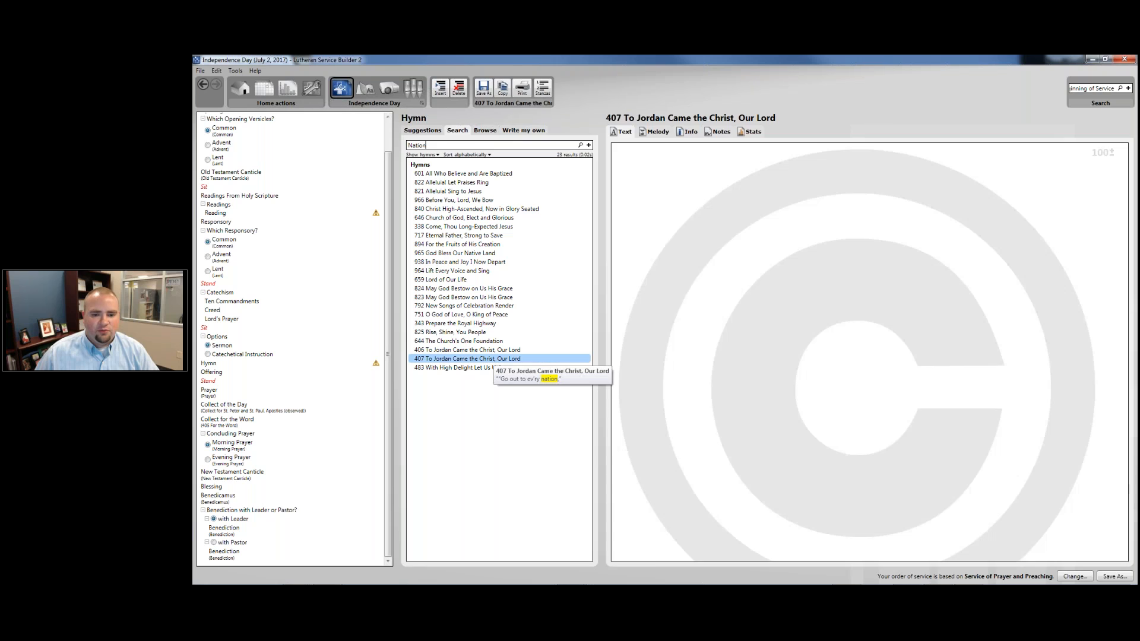
# - Preview hymn 406, To Jordan Came the Christ, Our Lord, and restrict the hymn search to topics with "topic:Nation"
pyautogui.click(486, 350)
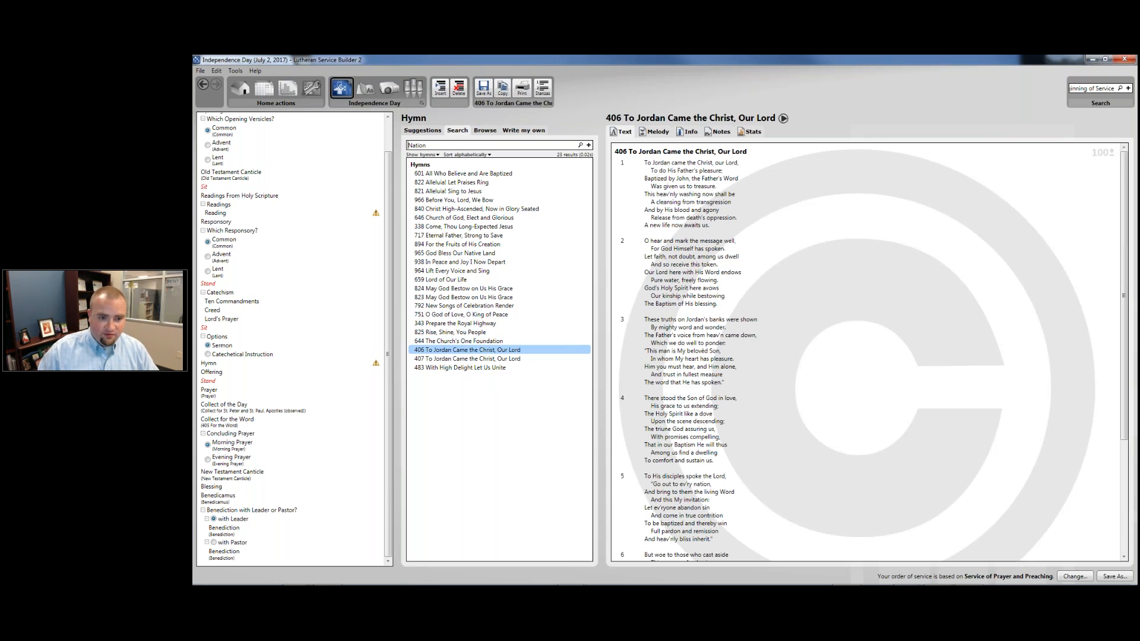
pyautogui.write('topic')
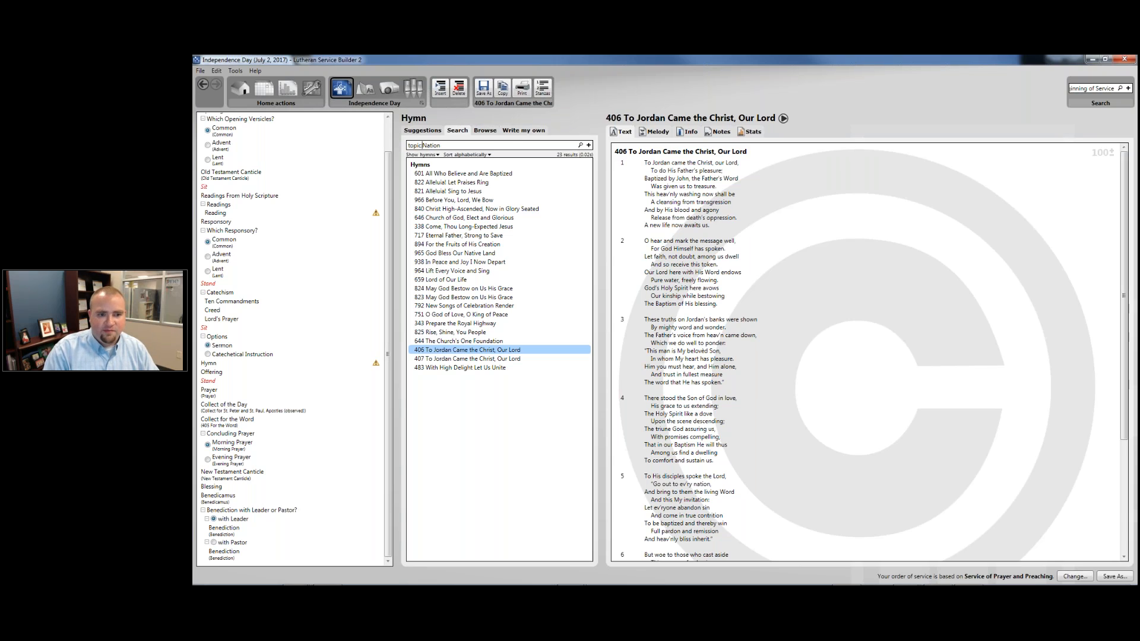
pyautogui.write(':')
pyautogui.press('Return')
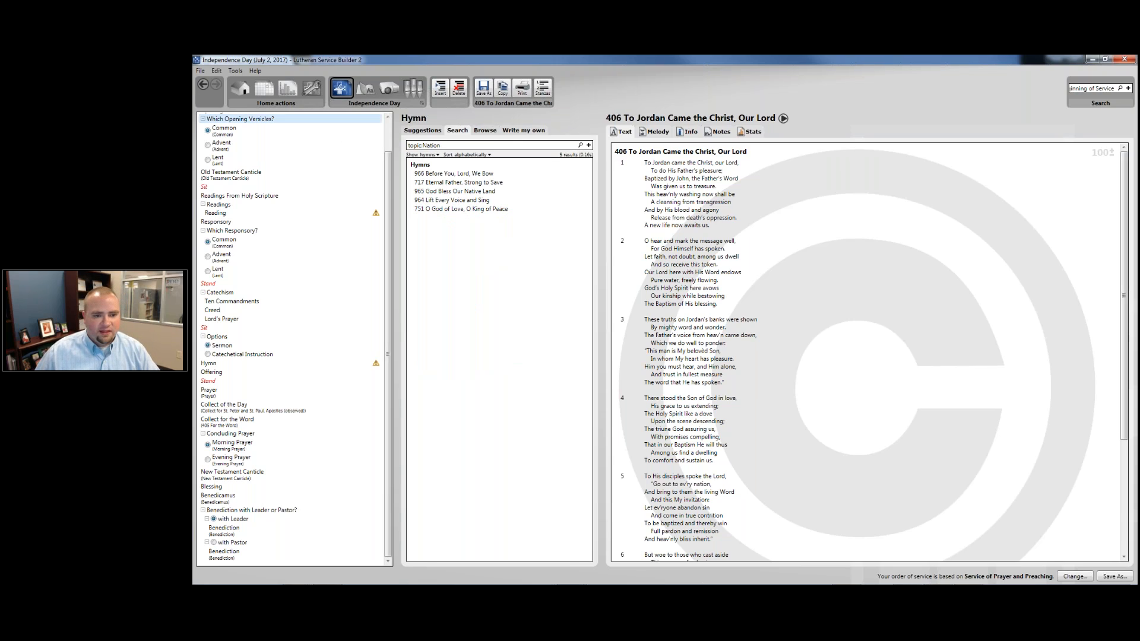
# - Preview hymns 965, God Bless Our Native Land, and 717, Eternal Father, Strong to Save, and view the background information for 717
pyautogui.click(497, 193)
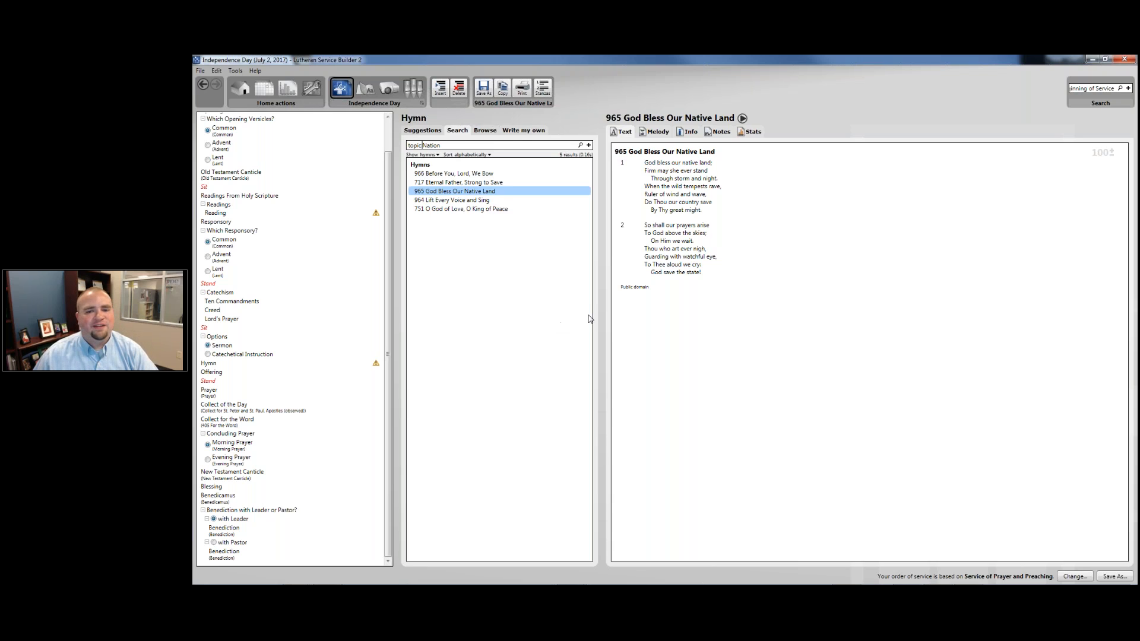
pyautogui.moveTo(701, 273); pyautogui.dragTo(644, 273)
pyautogui.click(631, 275)
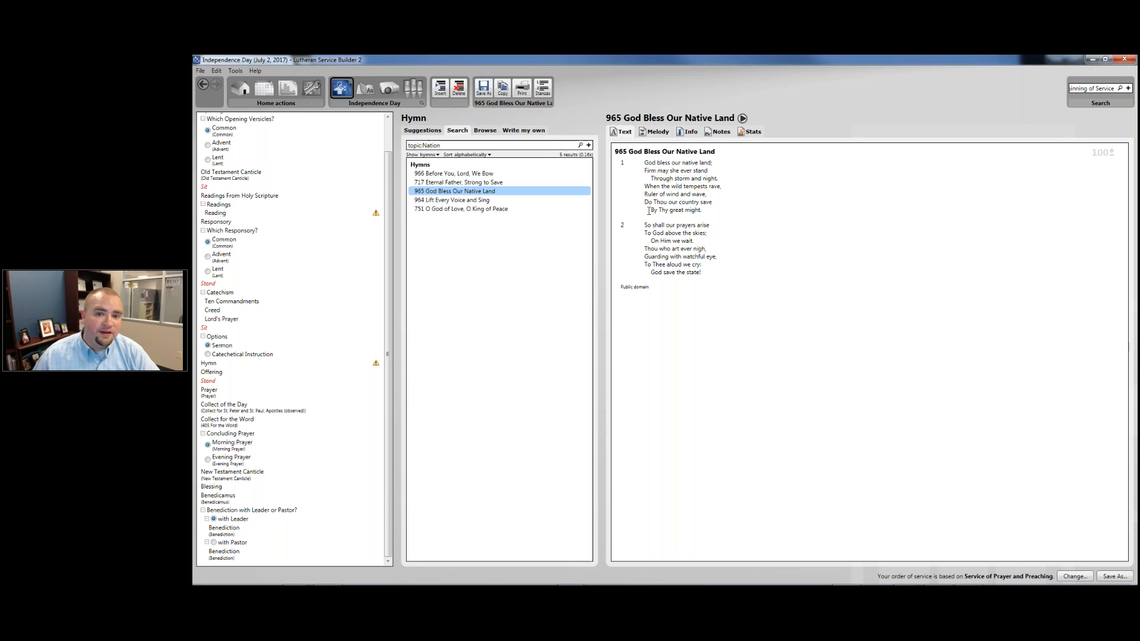
pyautogui.click(501, 184)
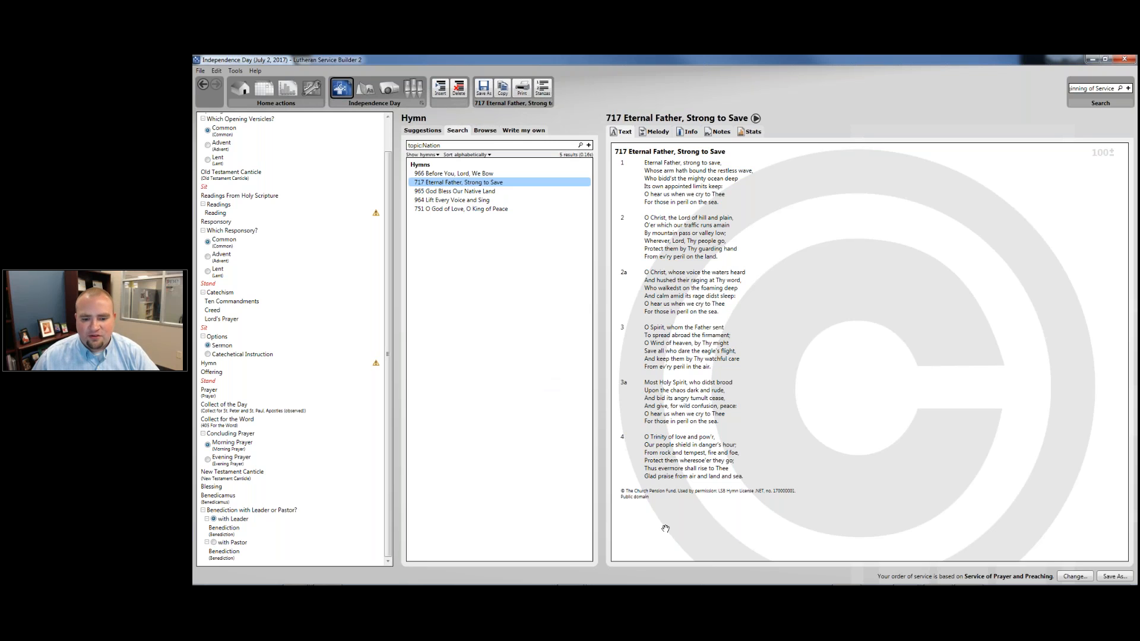
pyautogui.click(660, 134)
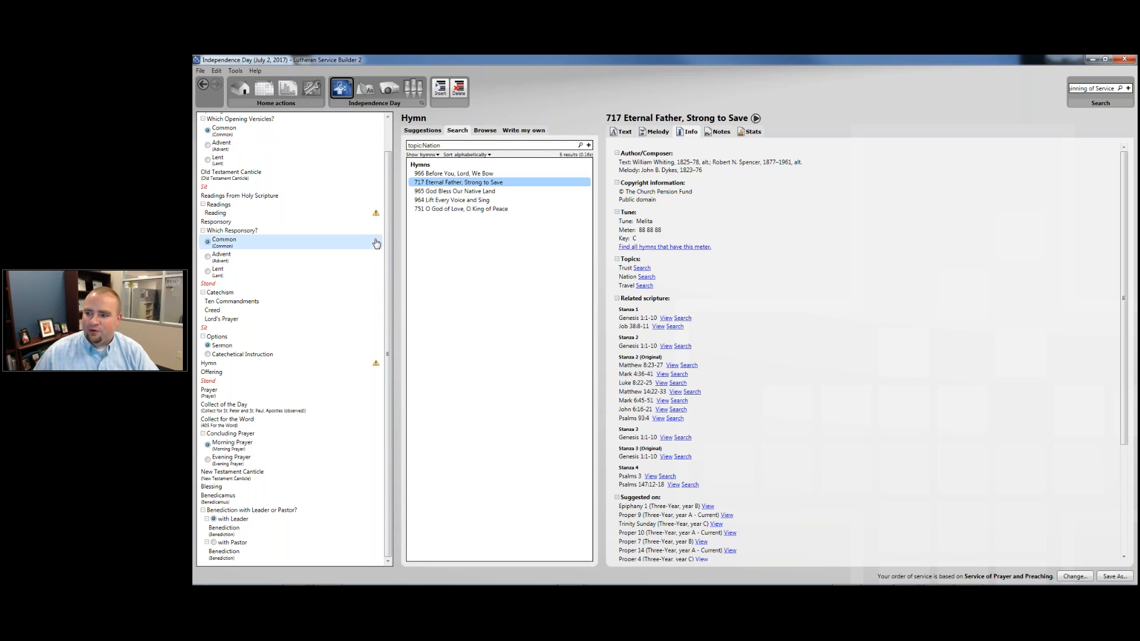
# - Create a new hymn record in My Worship Resources
pyautogui.click(312, 89)
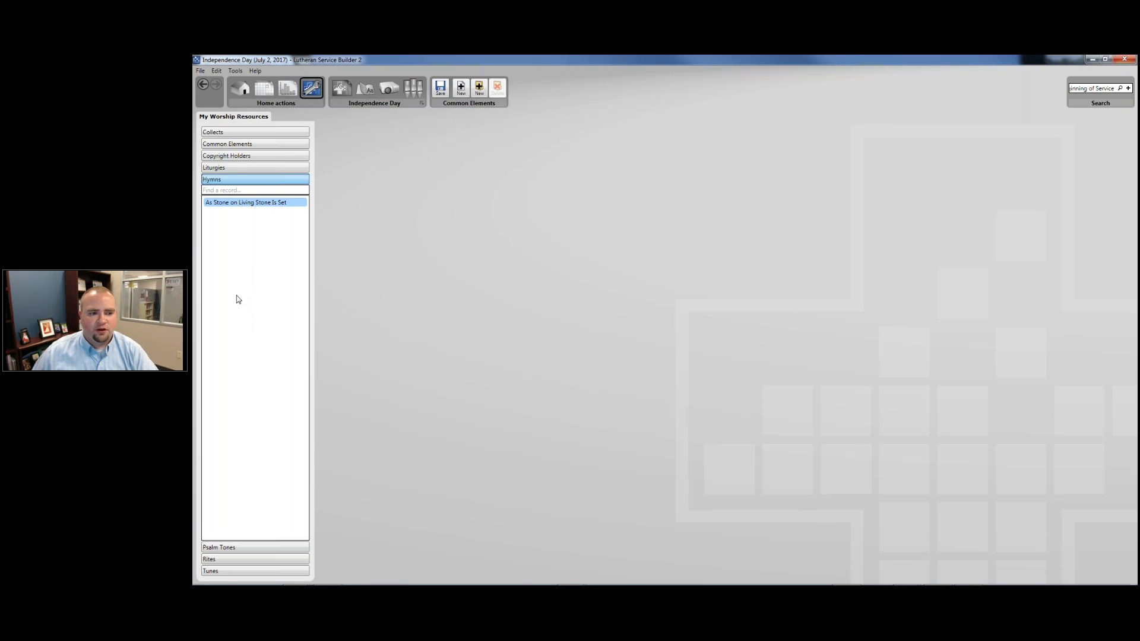
pyautogui.click(461, 88)
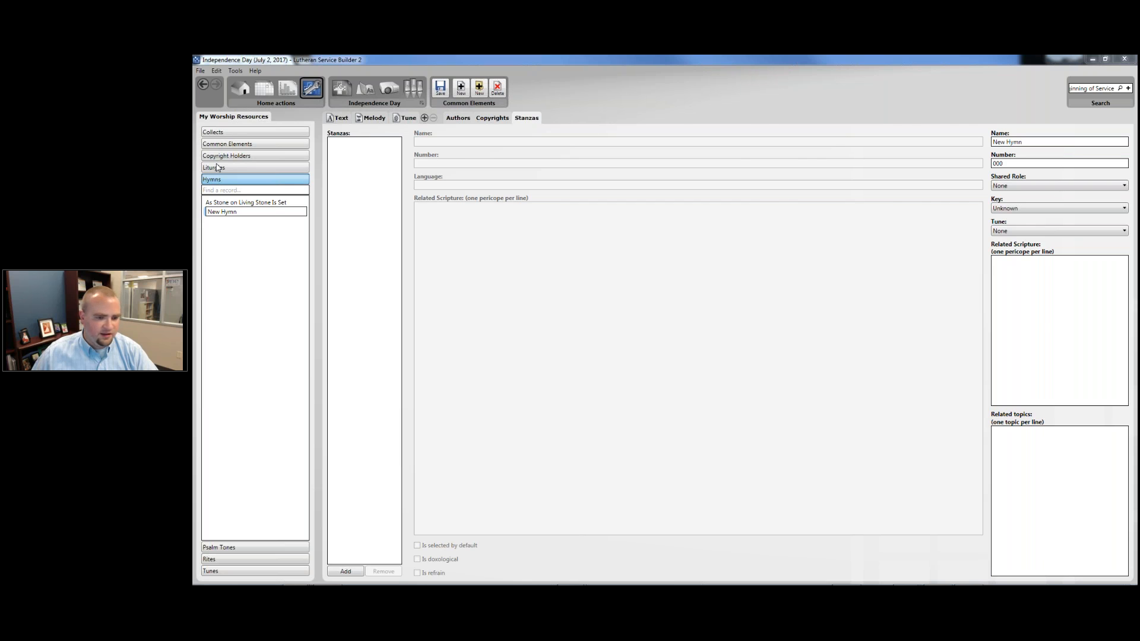
# - Bring up the Word lyrics and the sheet music image of "Christ, by Heavenly Hosts Adored" and arrange both windows for viewing
pyautogui.moveTo(797, 113); pyautogui.dragTo(838, 76)
pyautogui.moveTo(965, 178); pyautogui.dragTo(1093, 178)
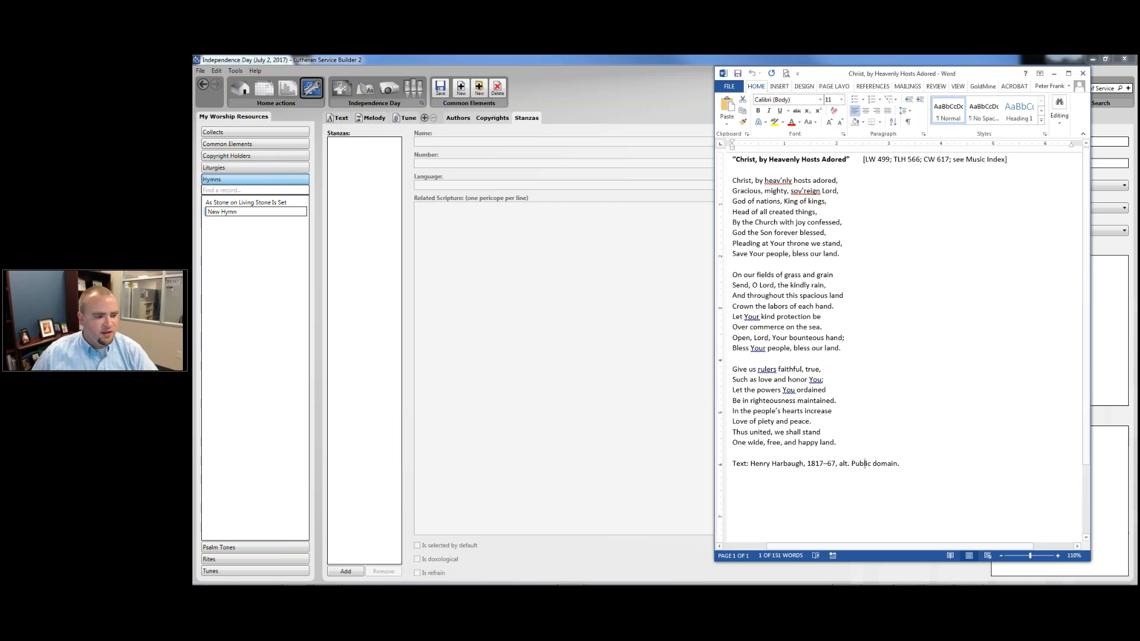
pyautogui.moveTo(825, 117); pyautogui.dragTo(658, 113)
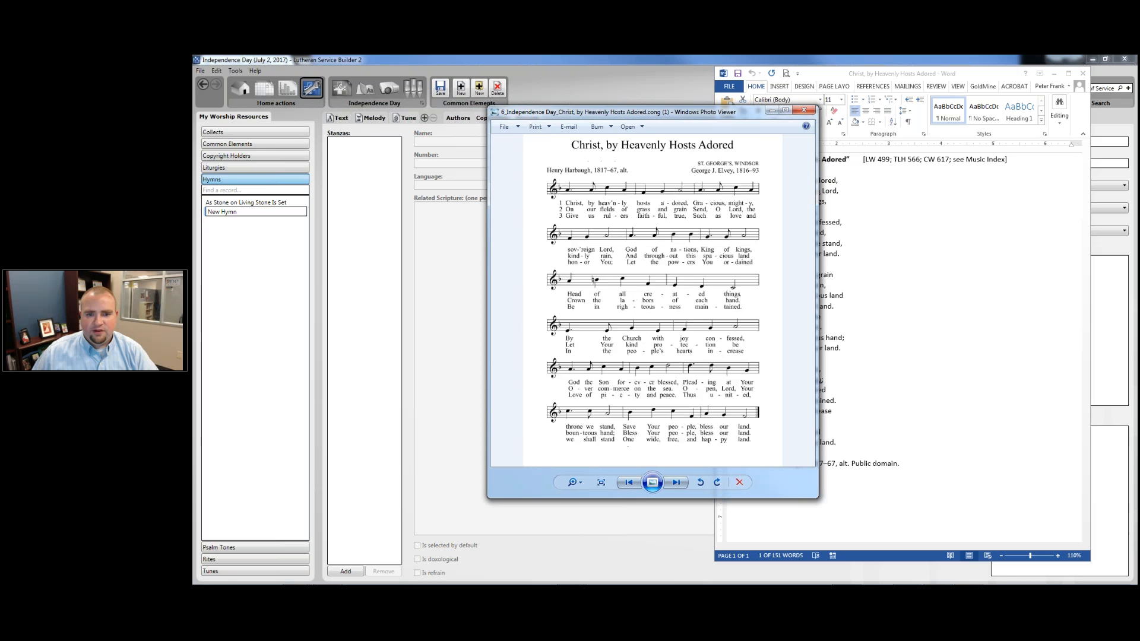
pyautogui.click(885, 226)
pyautogui.moveTo(866, 75); pyautogui.dragTo(897, 72)
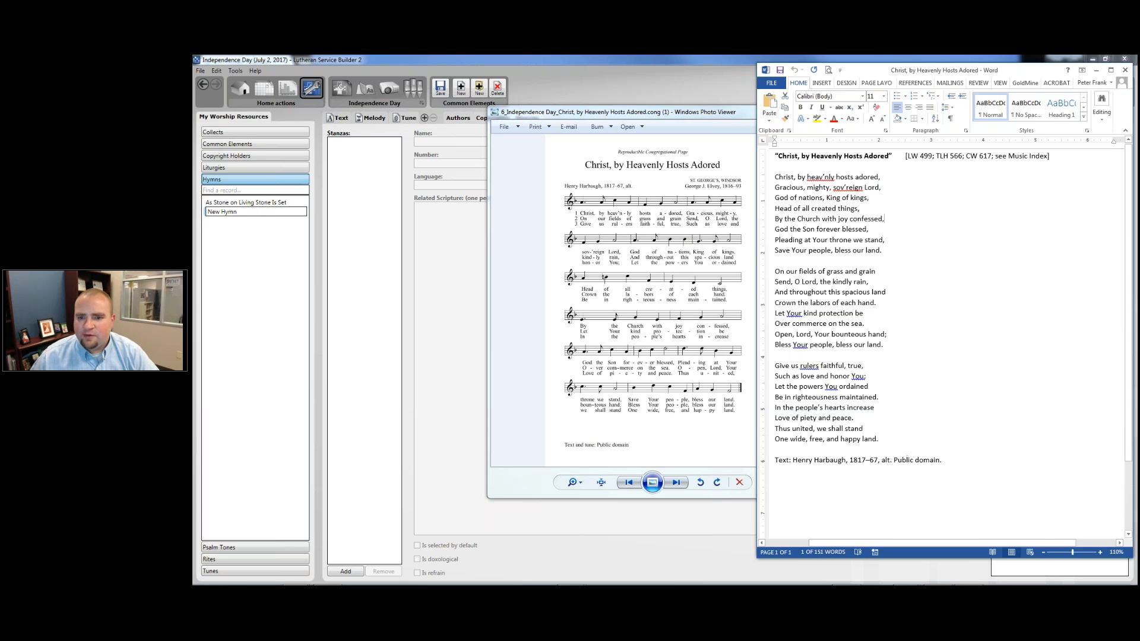
pyautogui.moveTo(973, 231); pyautogui.dragTo(958, 219)
pyautogui.moveTo(950, 157); pyautogui.dragTo(904, 158)
pyautogui.click(876, 200)
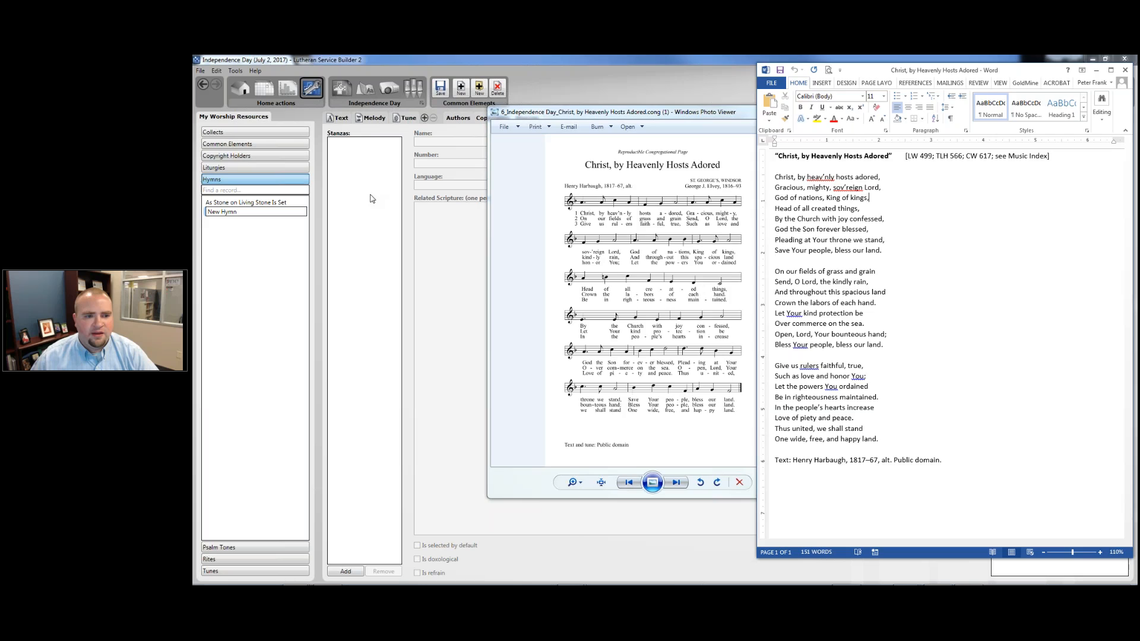
# - Return to Lutheran Service Builder and add Stanza 1, Stanza 2 and Stanza 3 to the new hymn
pyautogui.click(461, 187)
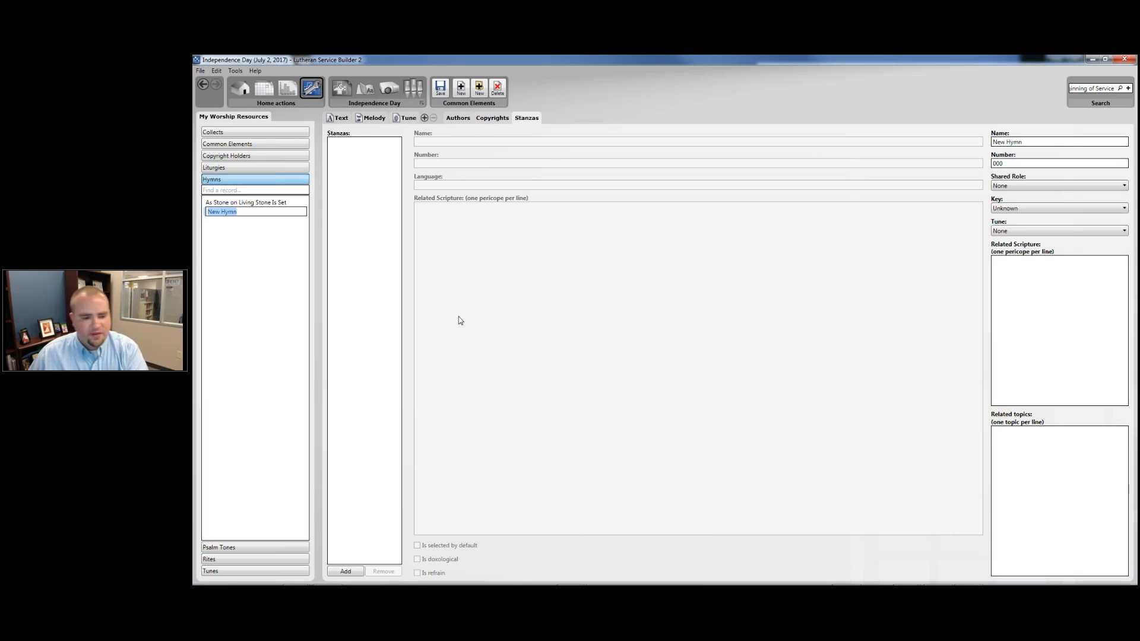
pyautogui.click(347, 572)
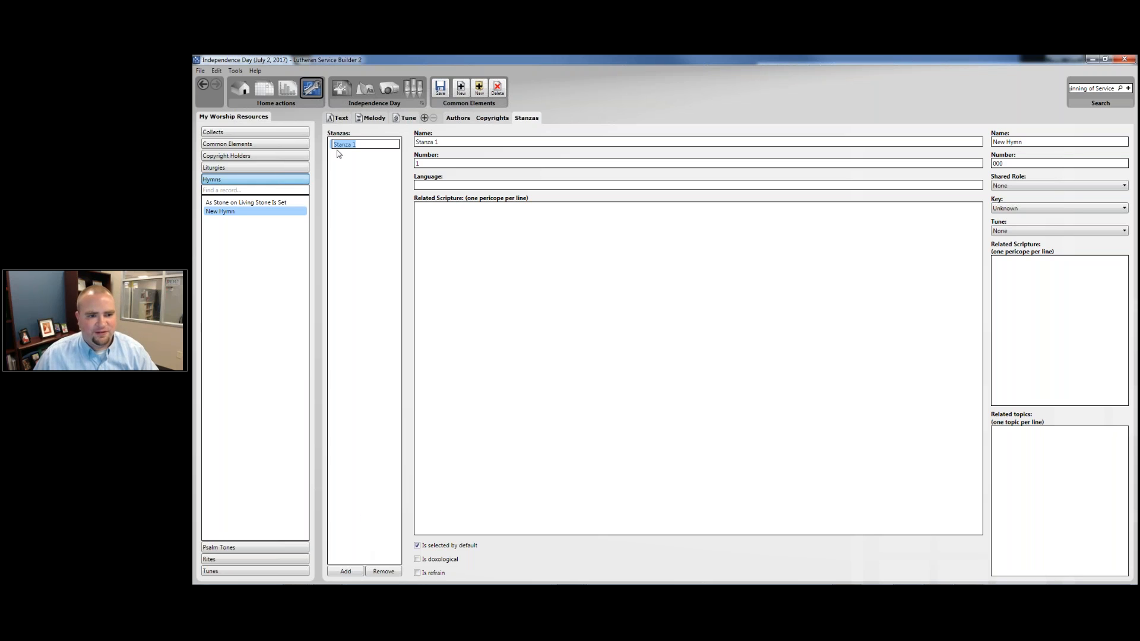
pyautogui.click(346, 574)
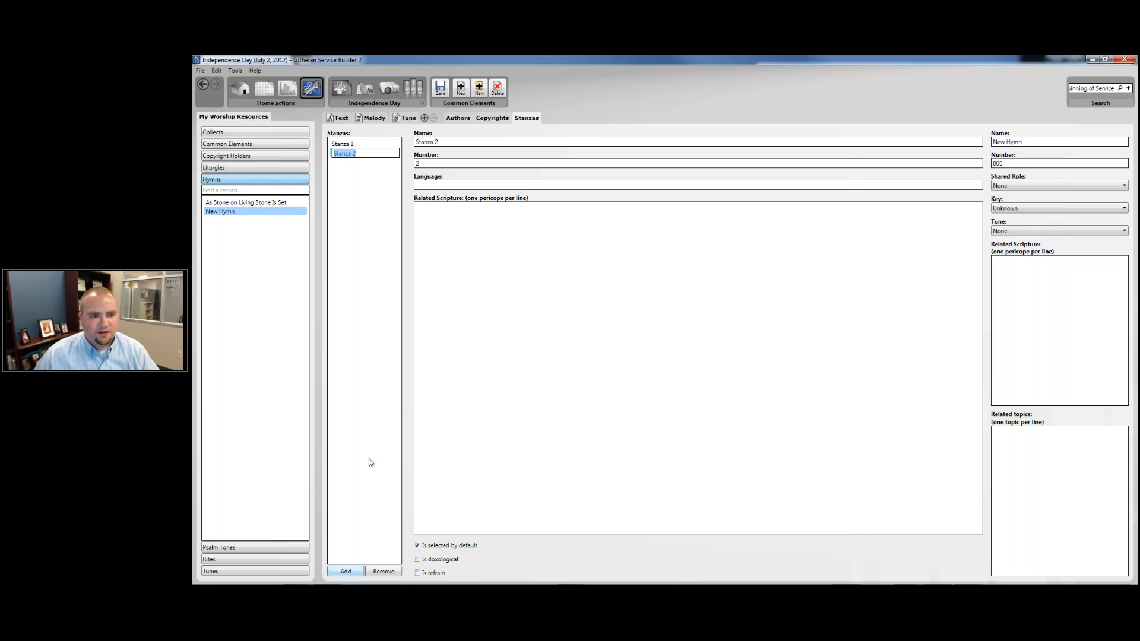
pyautogui.click(350, 571)
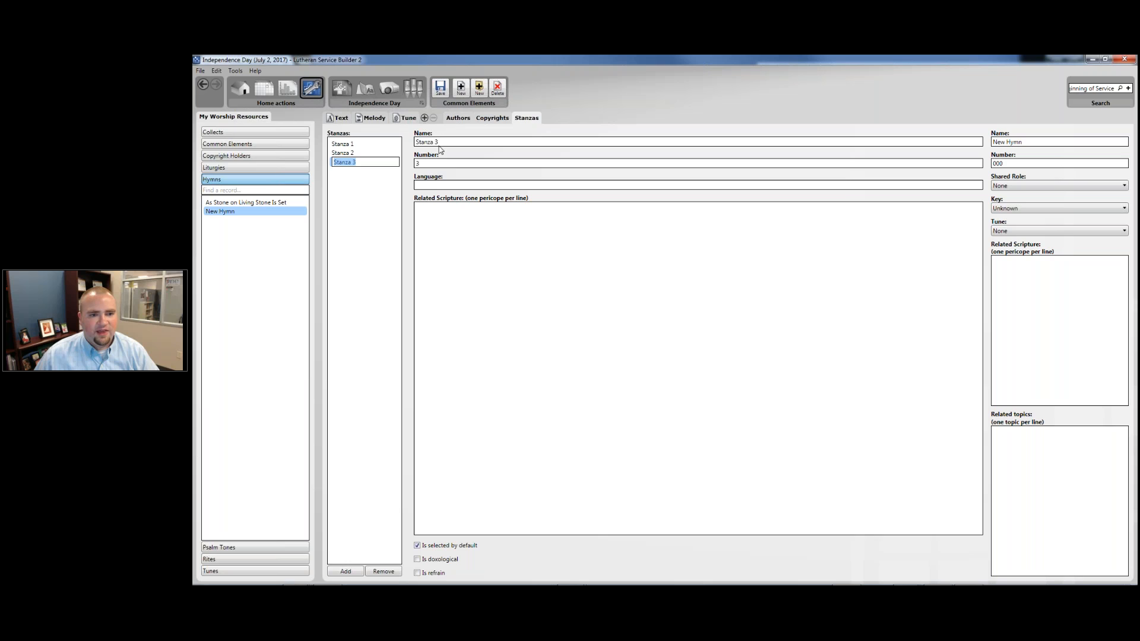
pyautogui.click(475, 239)
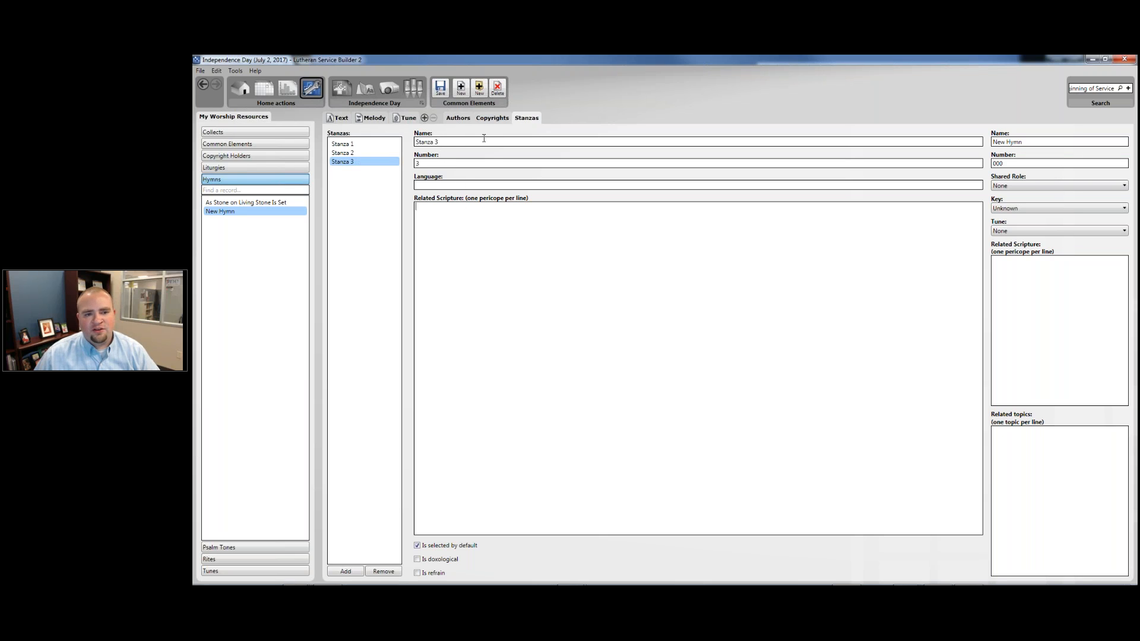
# - Copy the first stanza of the lyrics from Word into the hymn's Stanza 1 text, without a trailing blank line
pyautogui.click(337, 117)
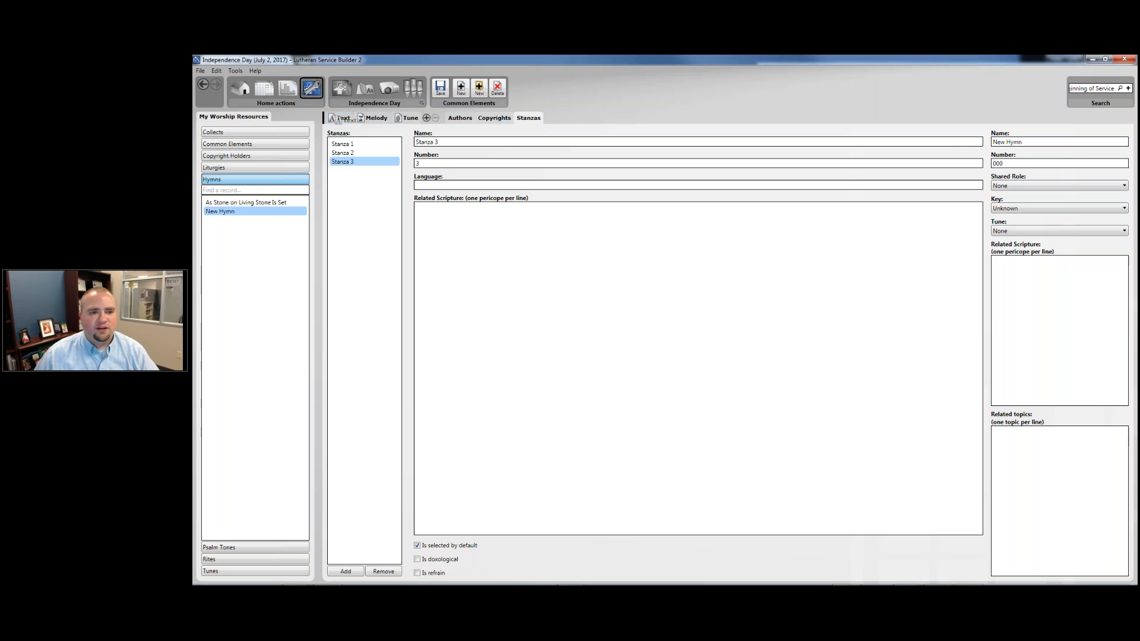
pyautogui.click(524, 138)
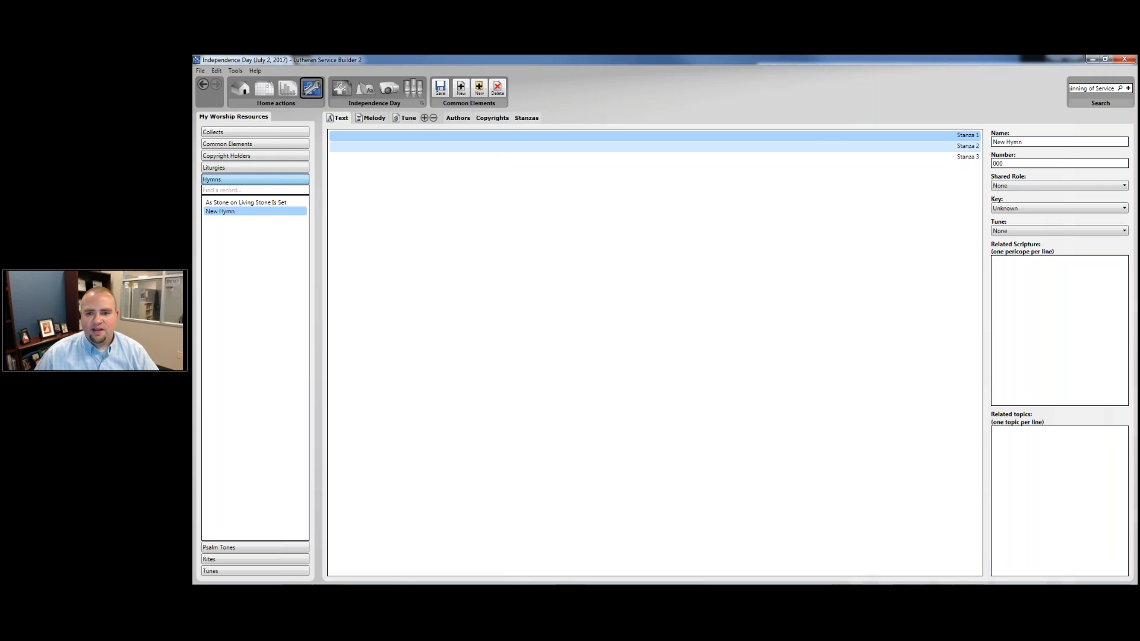
pyautogui.hotkey('alt', 'Tab')
pyautogui.moveTo(887, 250); pyautogui.dragTo(764, 171)
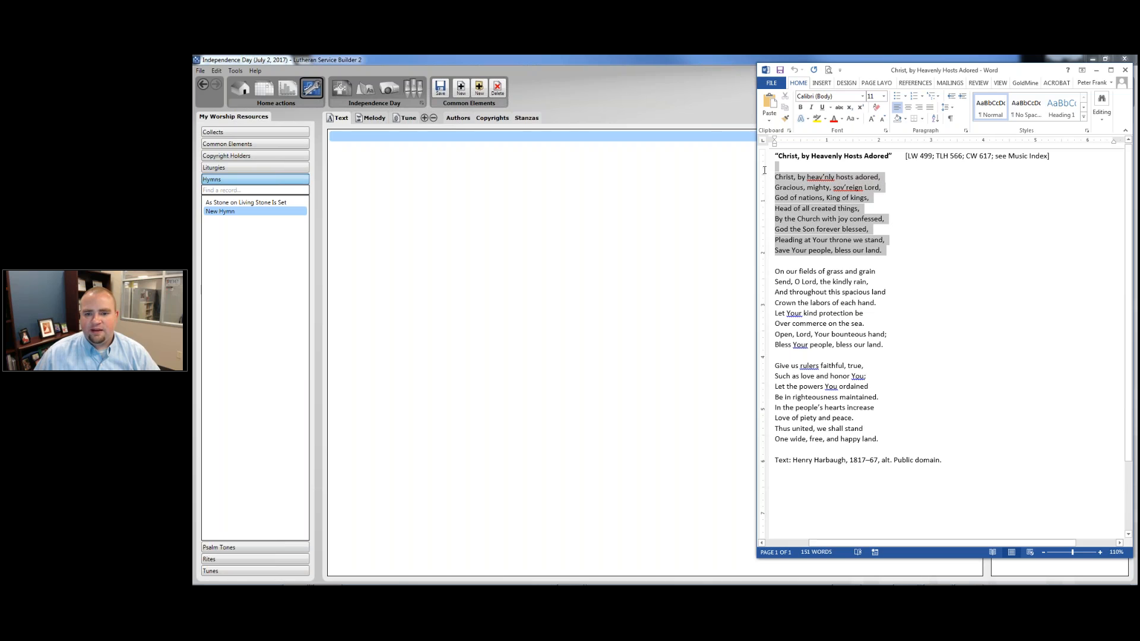
pyautogui.hotkey('ctrl', 'c')
pyautogui.hotkey('alt', 'Tab')
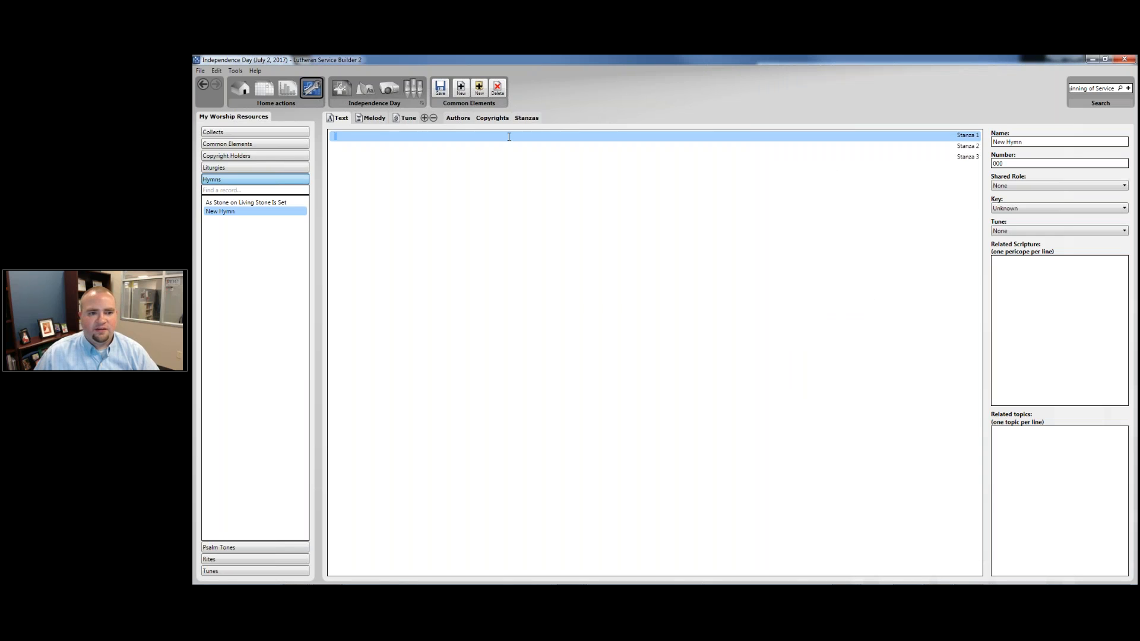
pyautogui.hotkey('ctrl', 'v')
pyautogui.press('BackSpace')
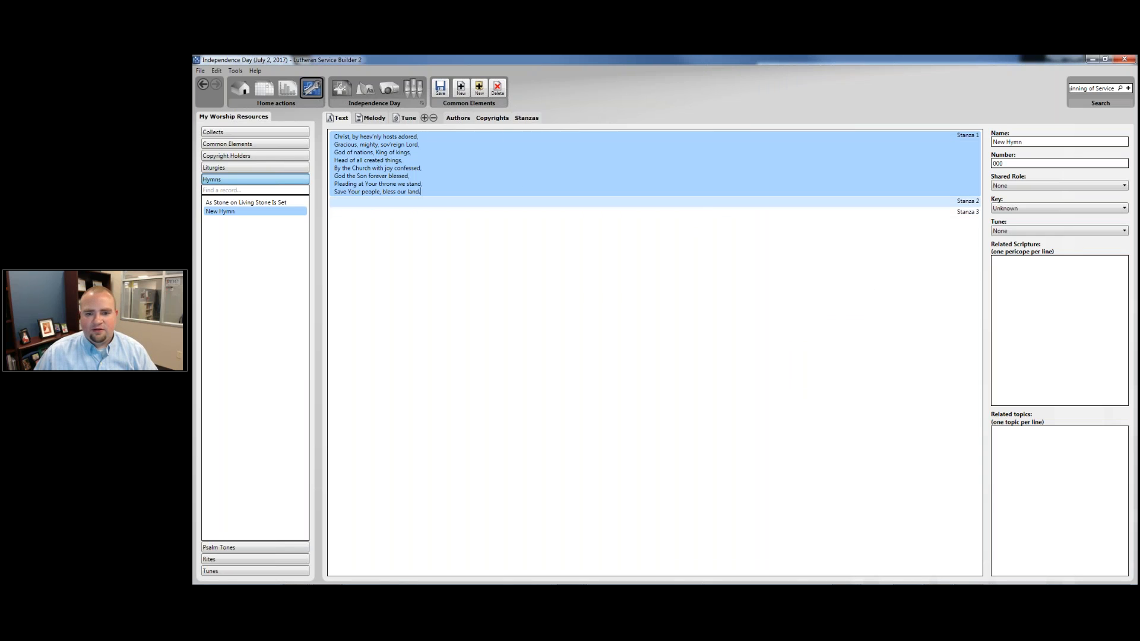
# - Copy the second stanza, "On our fields of grass and grain", from Word into Stanza 2, without a trailing blank line
pyautogui.hotkey('alt', 'Tab')
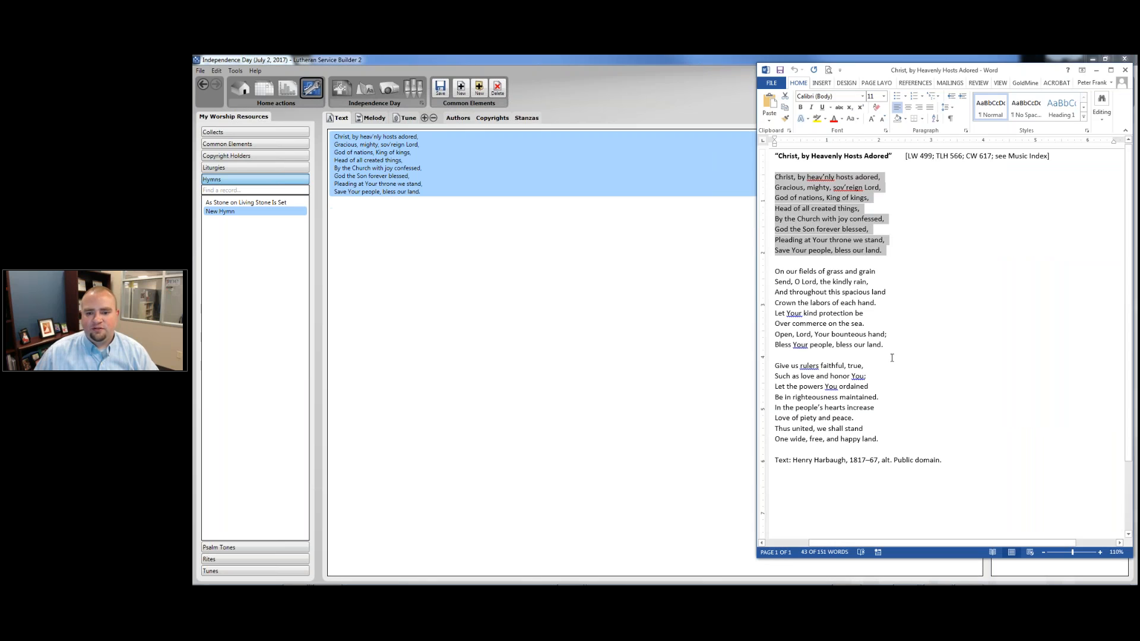
pyautogui.tripleClick(815, 325)
pyautogui.click(532, 205)
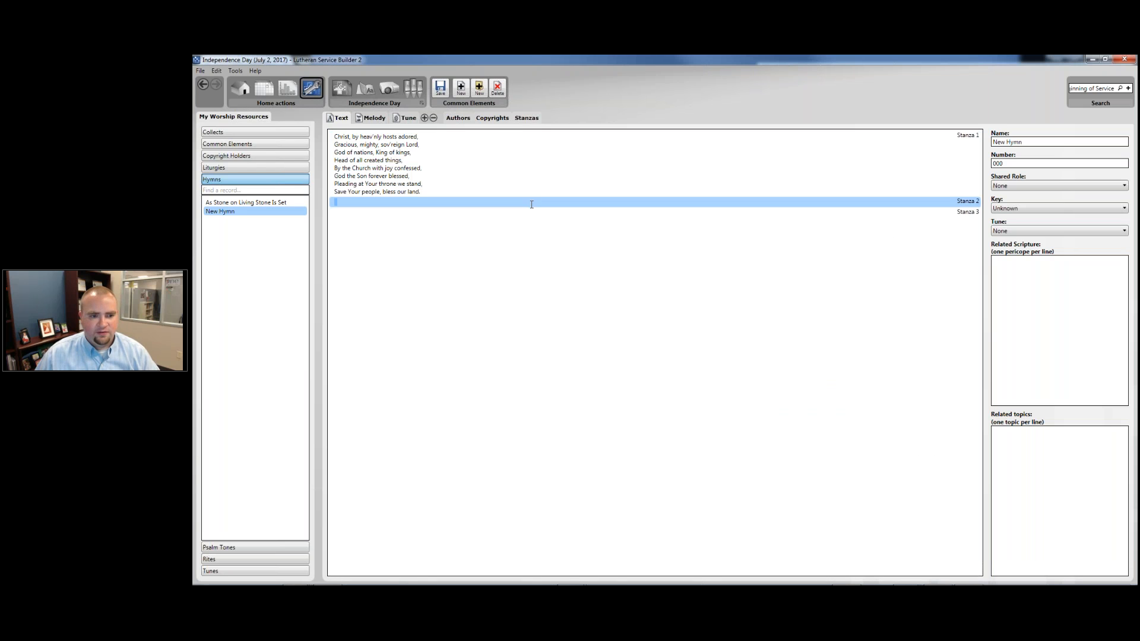
pyautogui.hotkey('ctrl', 'v')
pyautogui.press('BackSpace')
# - Copy the third stanza, "Give us rulers faithful, true", from Word into Stanza 3, without a trailing blank line
pyautogui.hotkey('alt', 'Tab')
pyautogui.click(905, 439)
pyautogui.moveTo(904, 439); pyautogui.dragTo(740, 361)
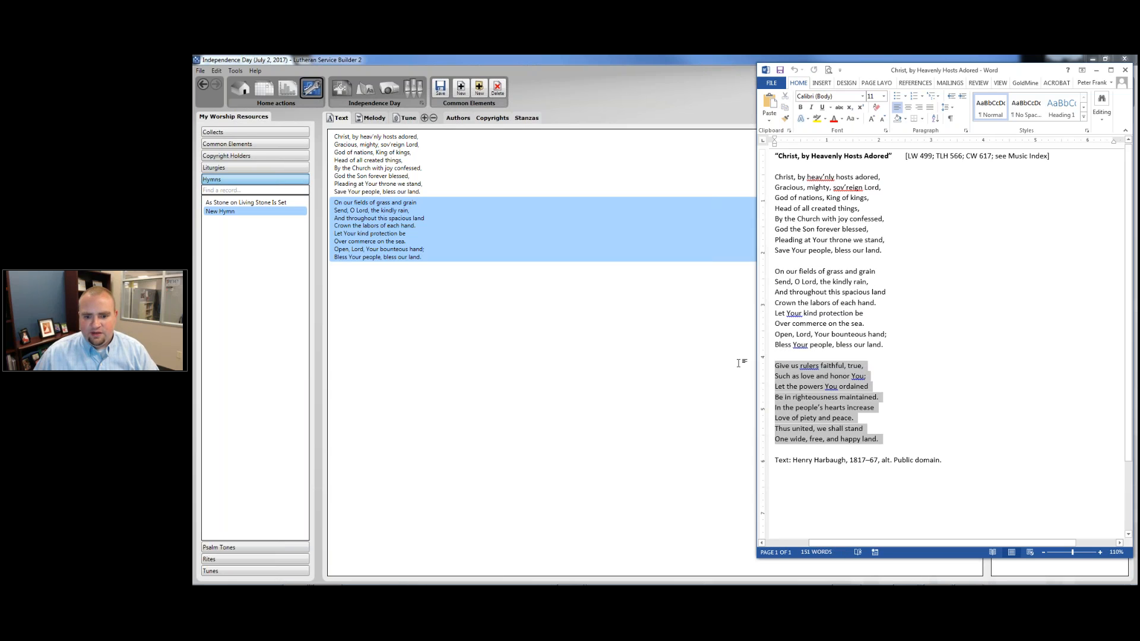
pyautogui.click(581, 276)
pyautogui.hotkey('ctrl', 'v')
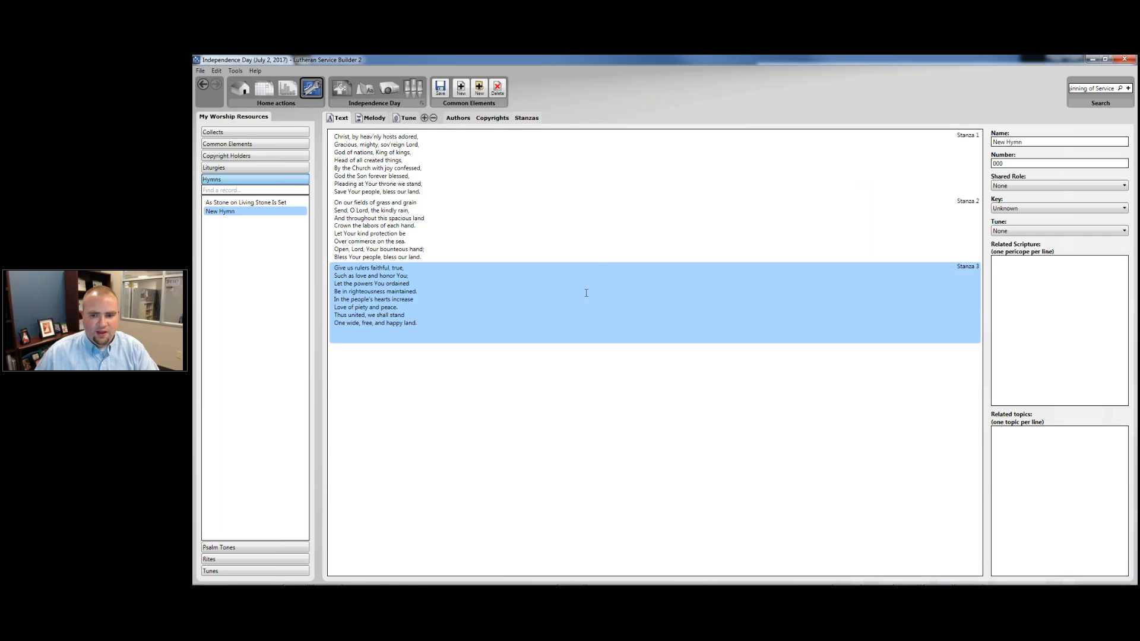
pyautogui.press('BackSpace')
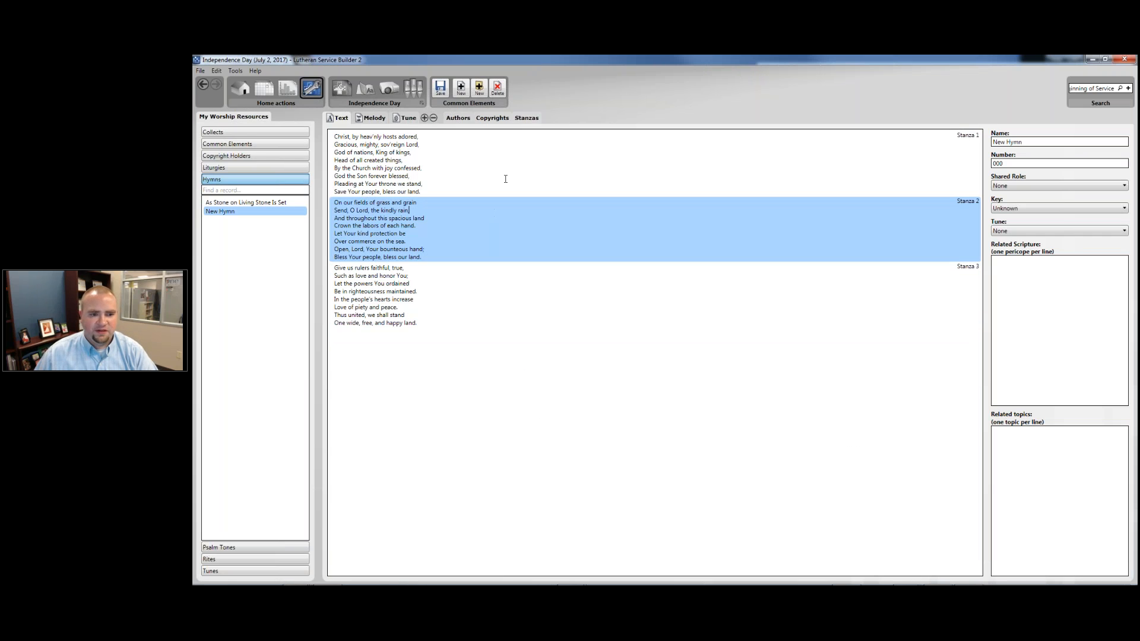
# - Go through the text blocks of the three stanzas to check them
pyautogui.click(506, 161)
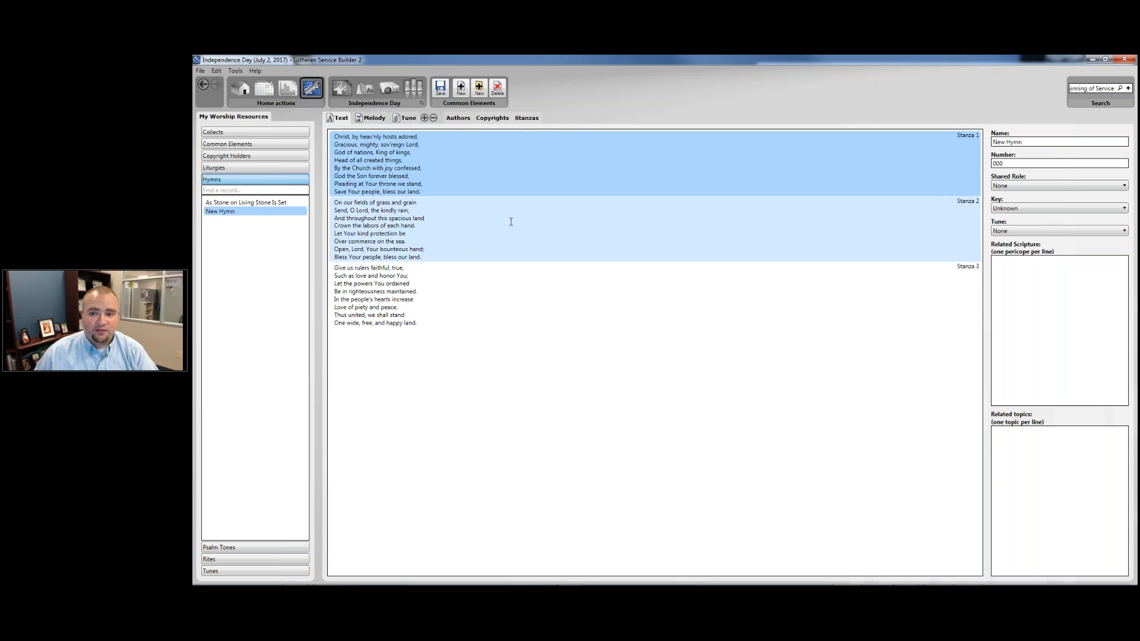
pyautogui.click(514, 240)
pyautogui.click(517, 295)
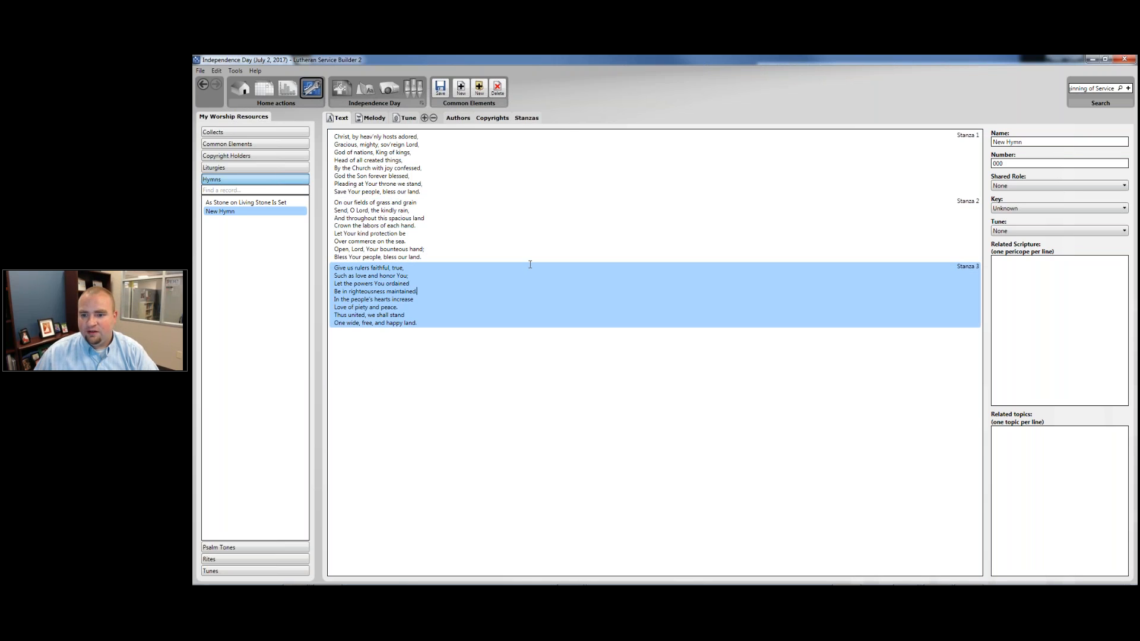
pyautogui.click(507, 157)
# - Load the TIF image "6_Independence Day_Christ, by Heavenly Hosts Adored" as the new hymn's melody
pyautogui.click(372, 118)
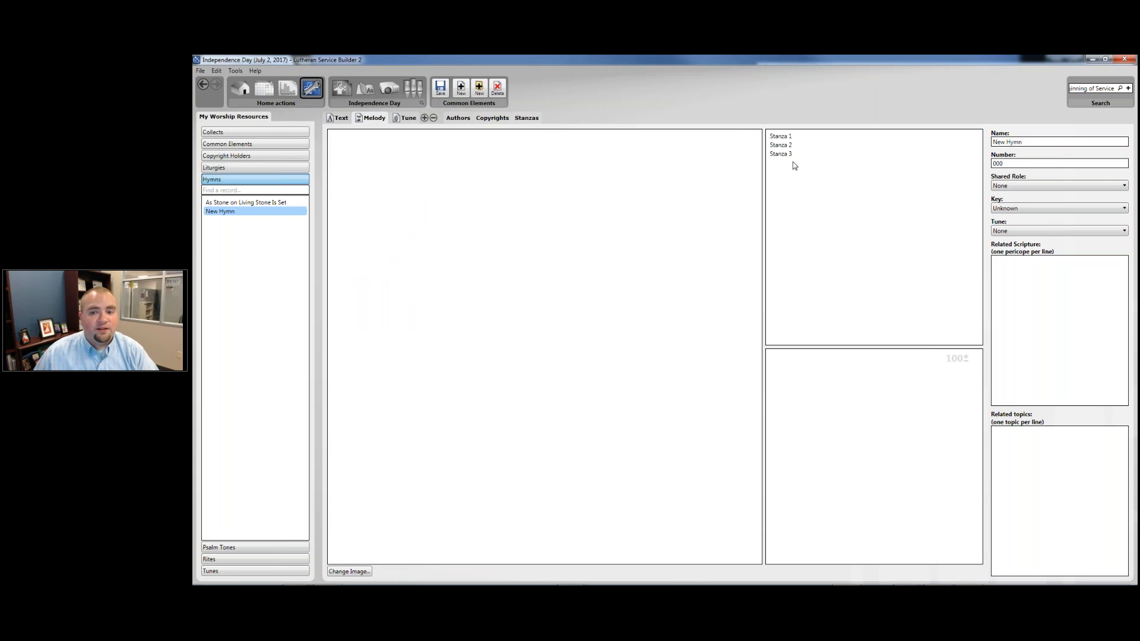
pyautogui.click(349, 571)
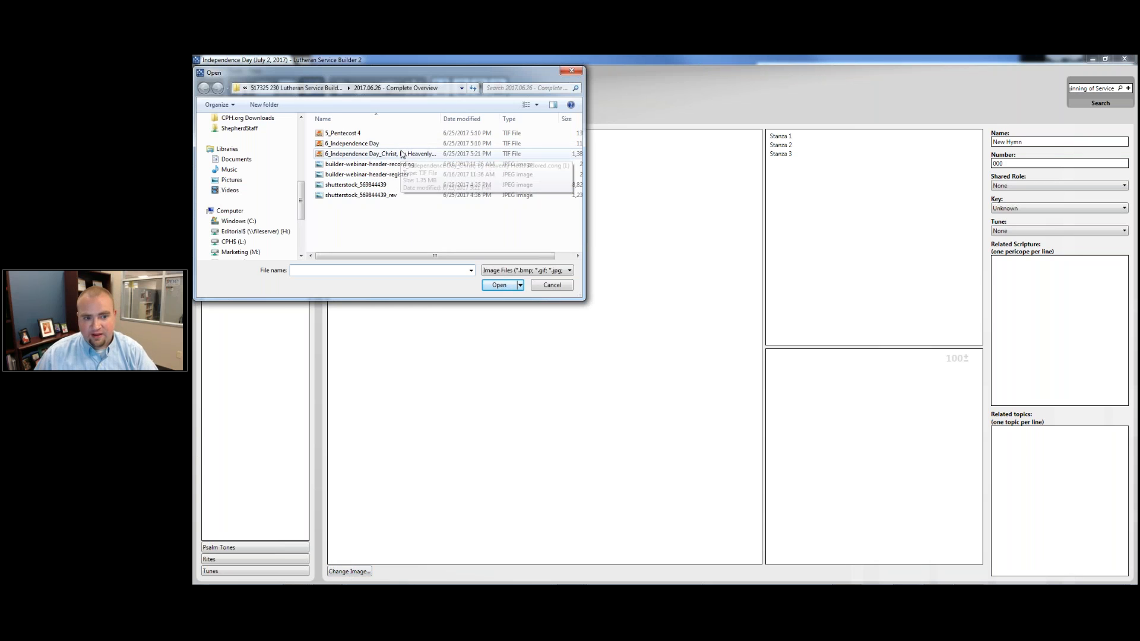
pyautogui.click(402, 155)
pyautogui.doubleClick(402, 155)
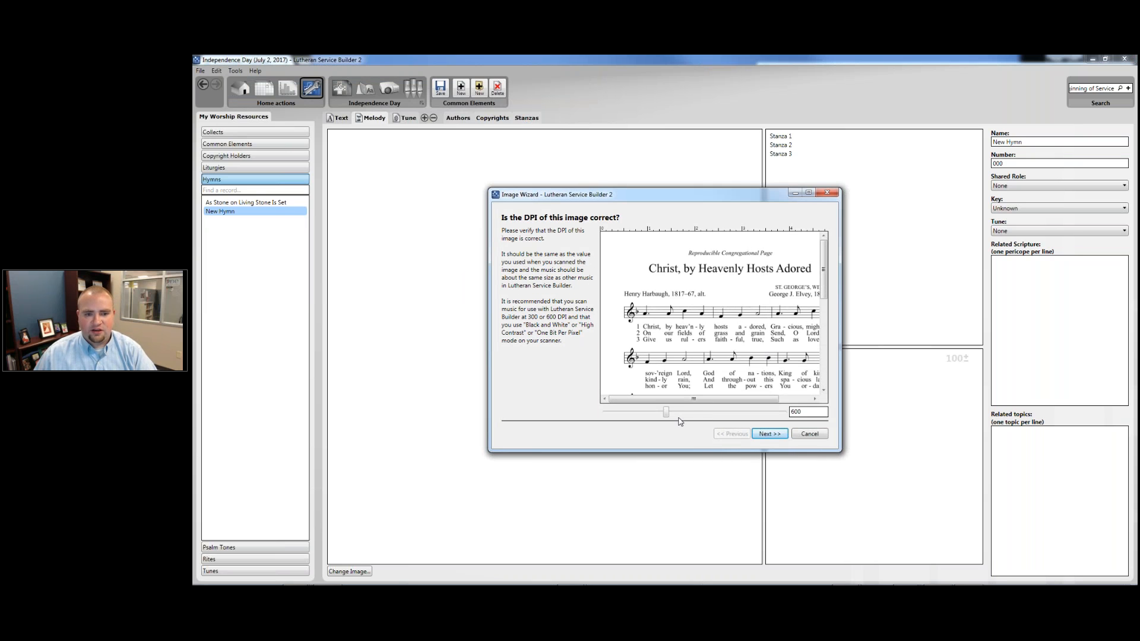
# - Set the melody image's DPI to about 434 and go on to the threshold setting
pyautogui.click(712, 414)
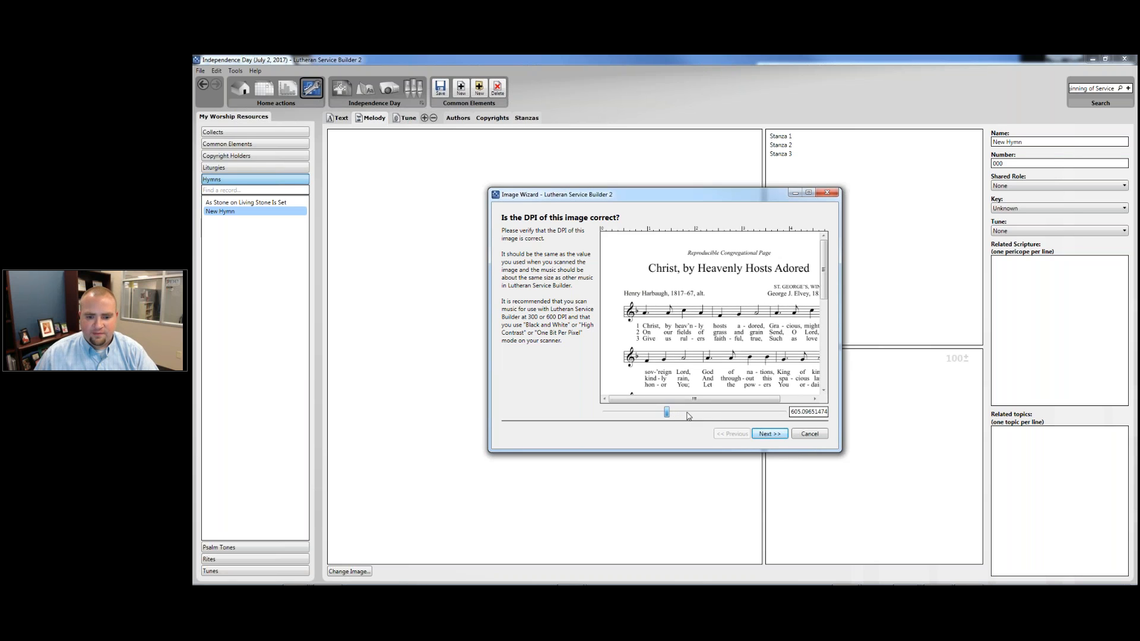
pyautogui.click(687, 413)
pyautogui.click(649, 412)
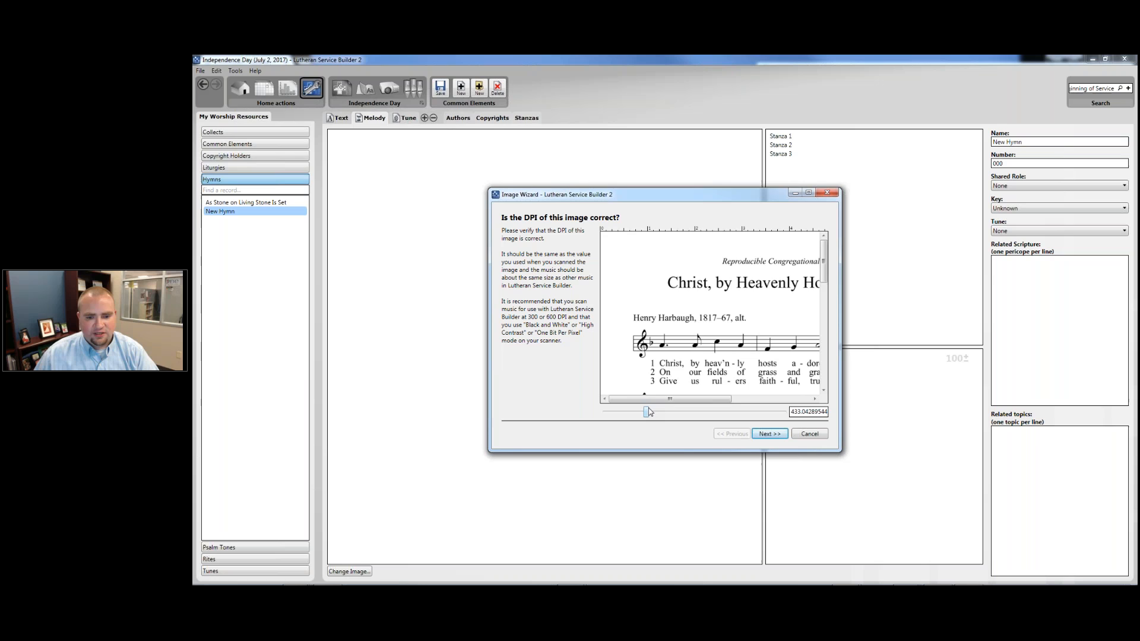
pyautogui.click(657, 413)
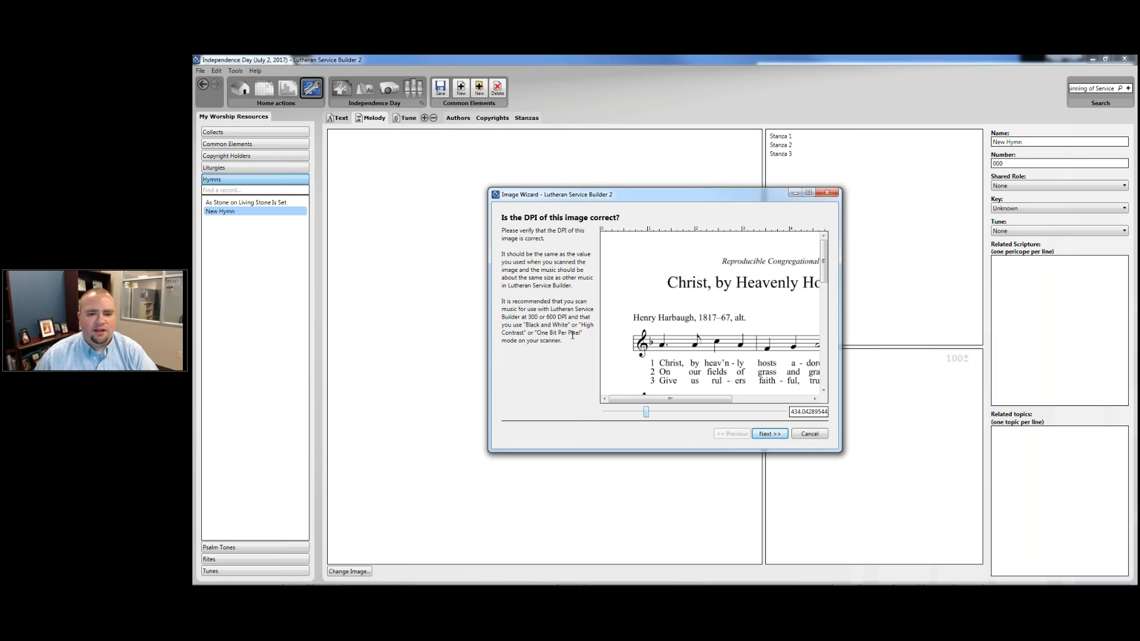
pyautogui.click(772, 437)
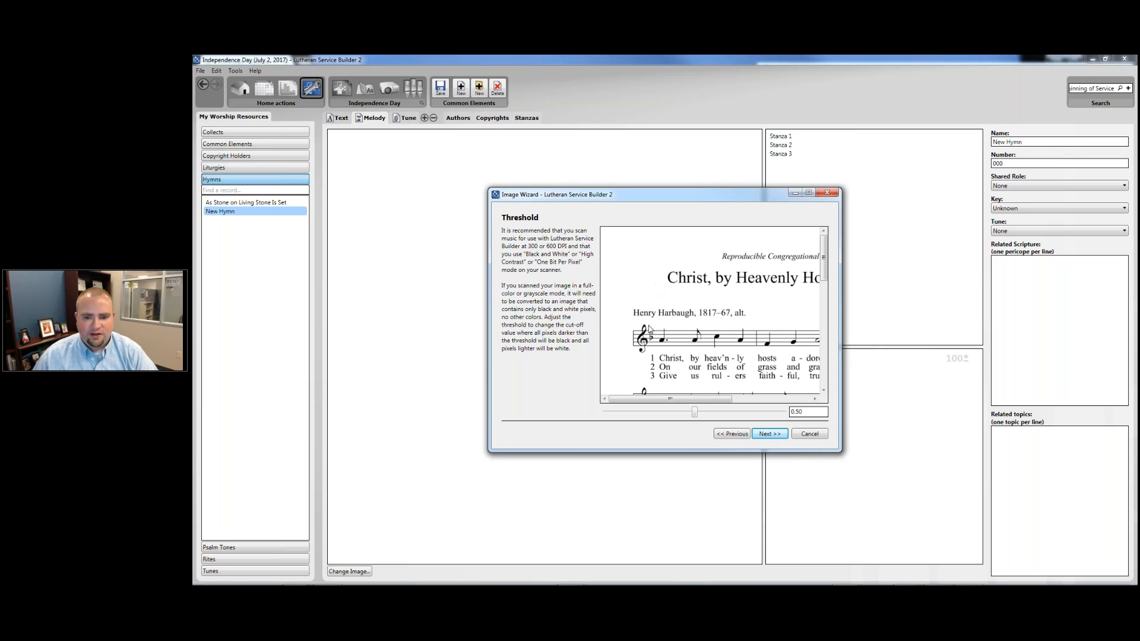
# - Adjust the black-and-white threshold of the melody image to about 0.55 and accept it
pyautogui.click(733, 414)
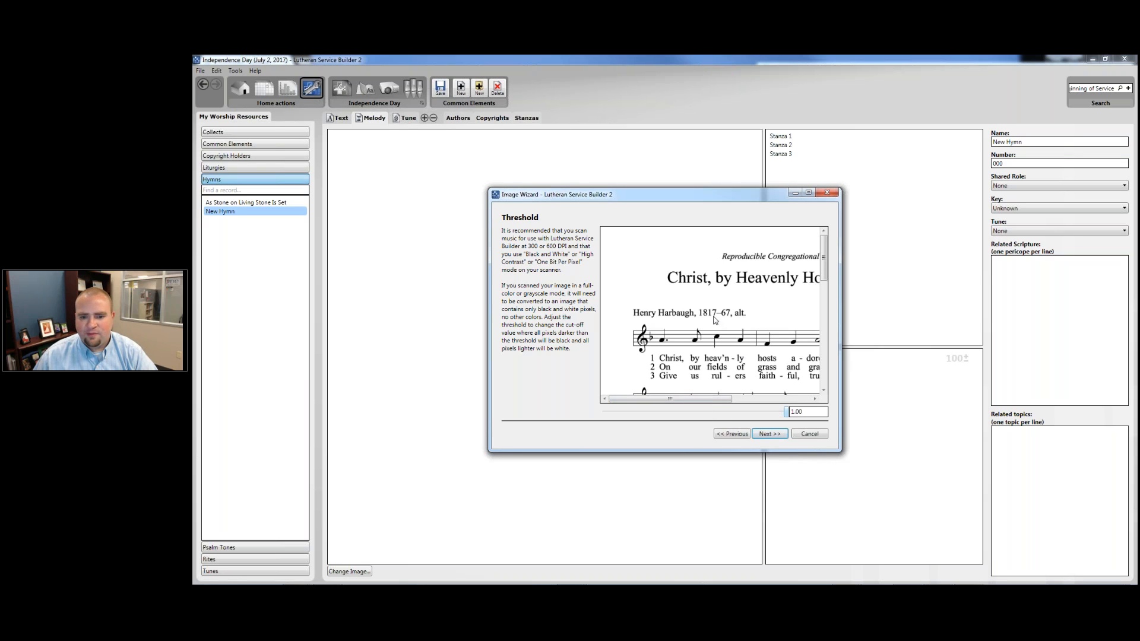
pyautogui.click(701, 413)
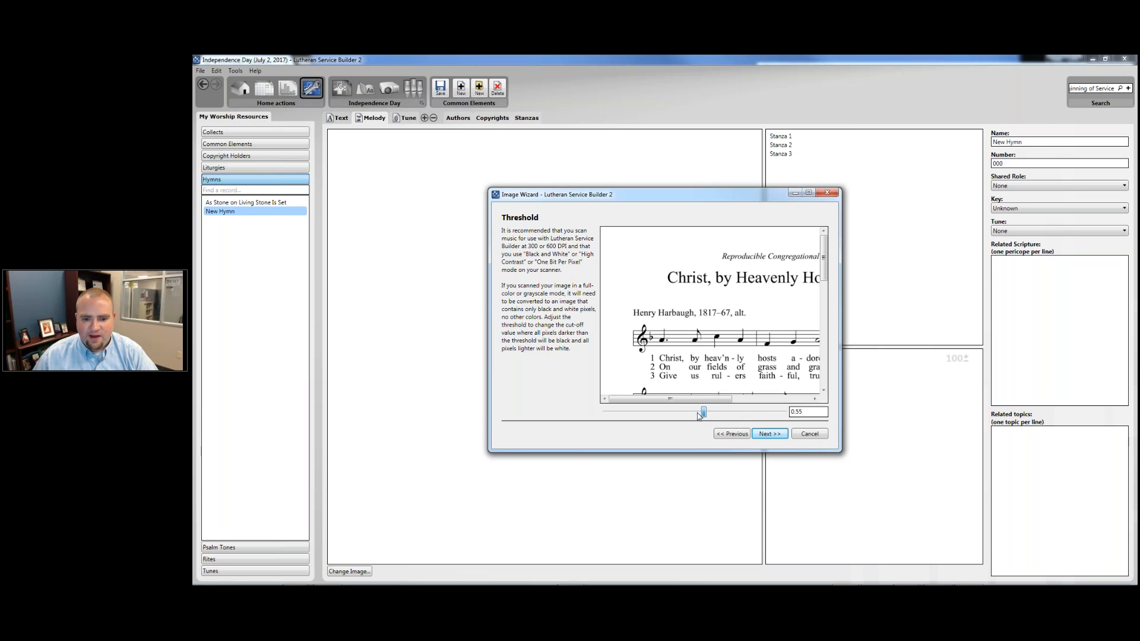
pyautogui.click(767, 436)
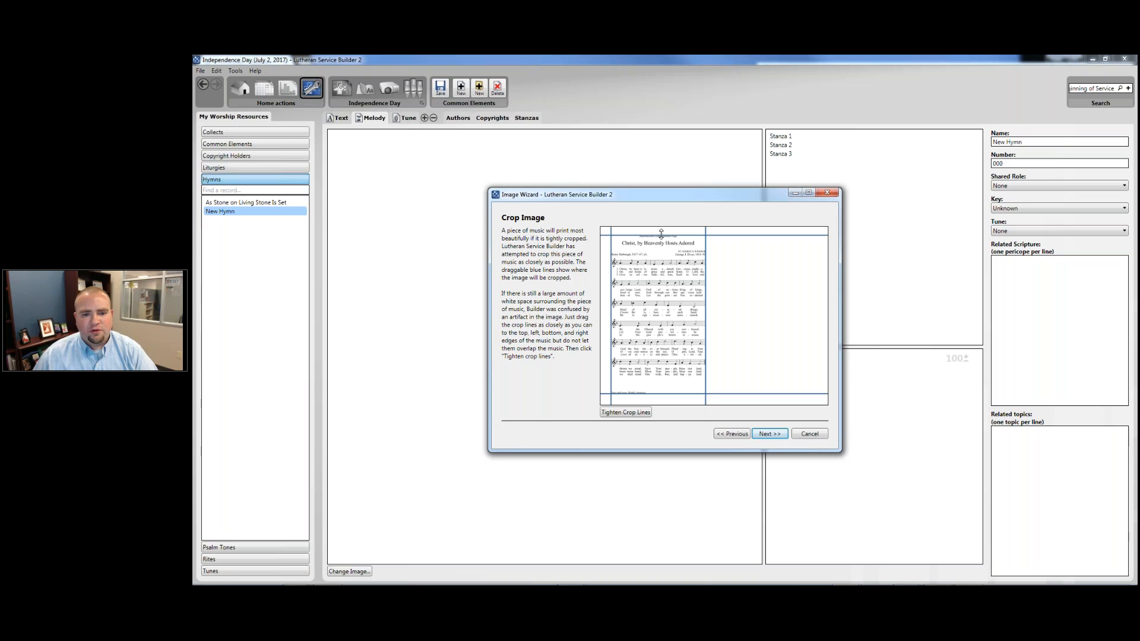
# - Crop the heading and the copyright line off the music, tighten the crop lines, and accept the proposed slices
pyautogui.moveTo(661, 234); pyautogui.dragTo(658, 260)
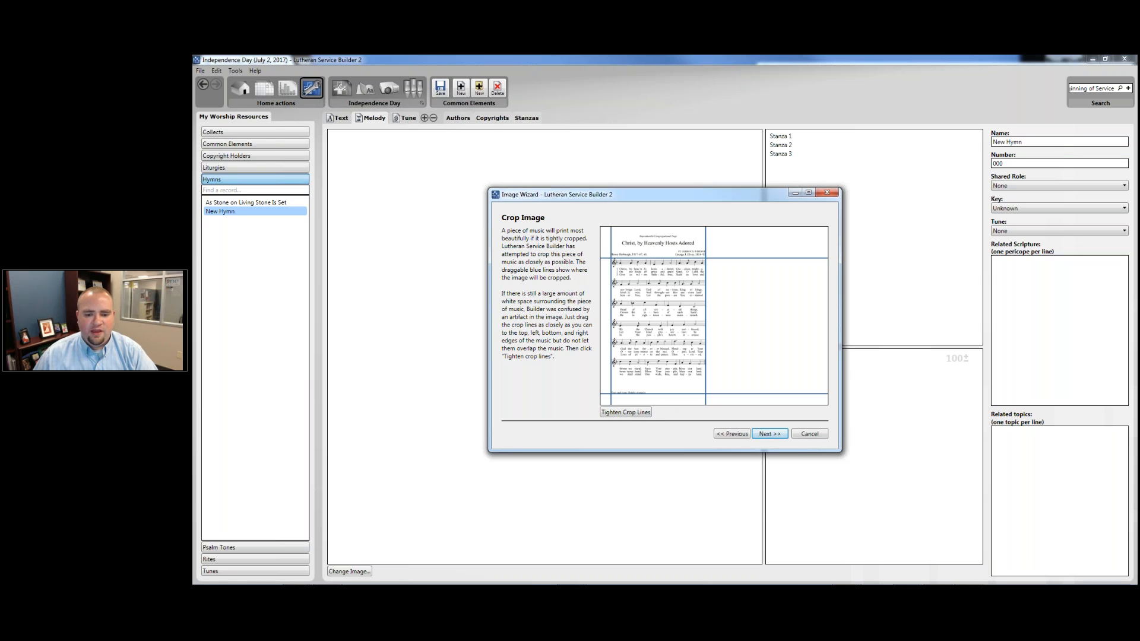
pyautogui.moveTo(700, 394); pyautogui.dragTo(701, 378)
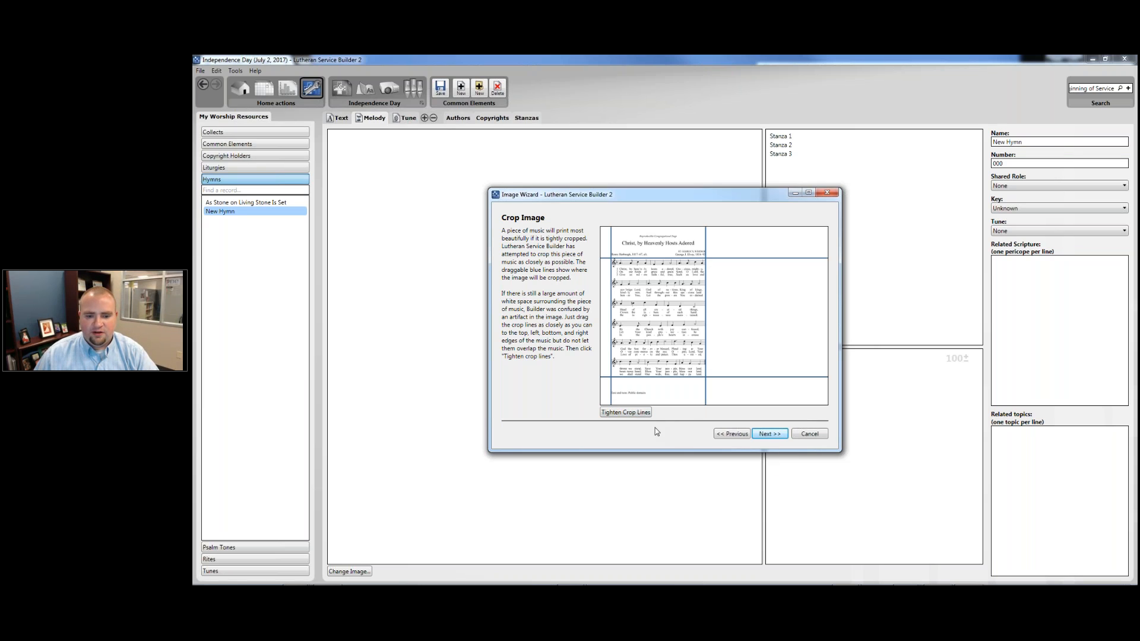
pyautogui.click(627, 414)
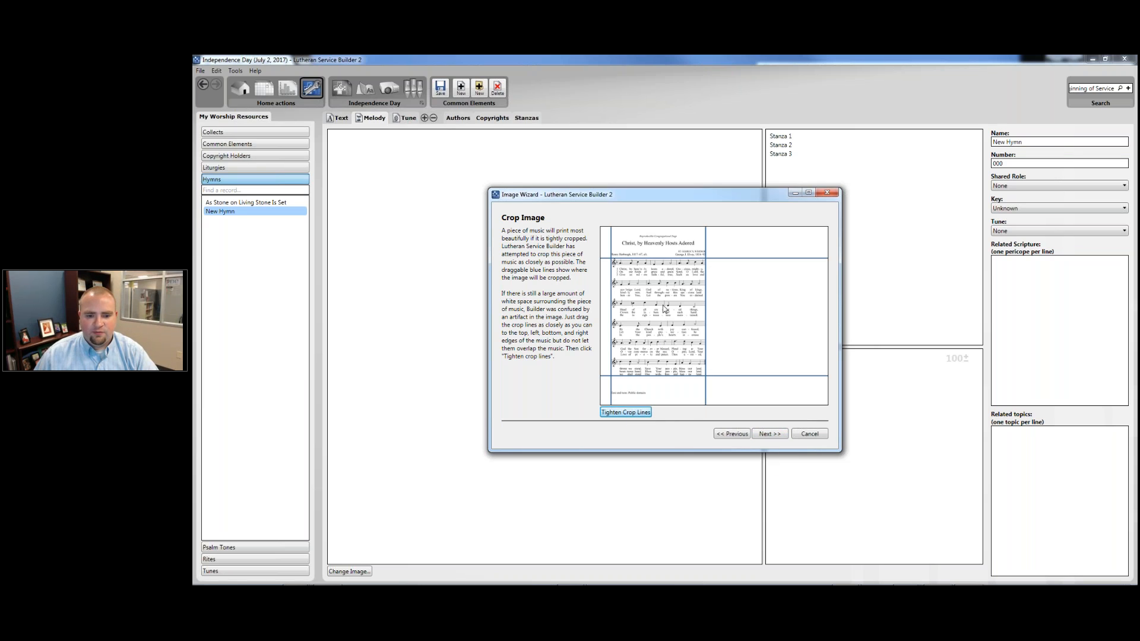
pyautogui.click(770, 434)
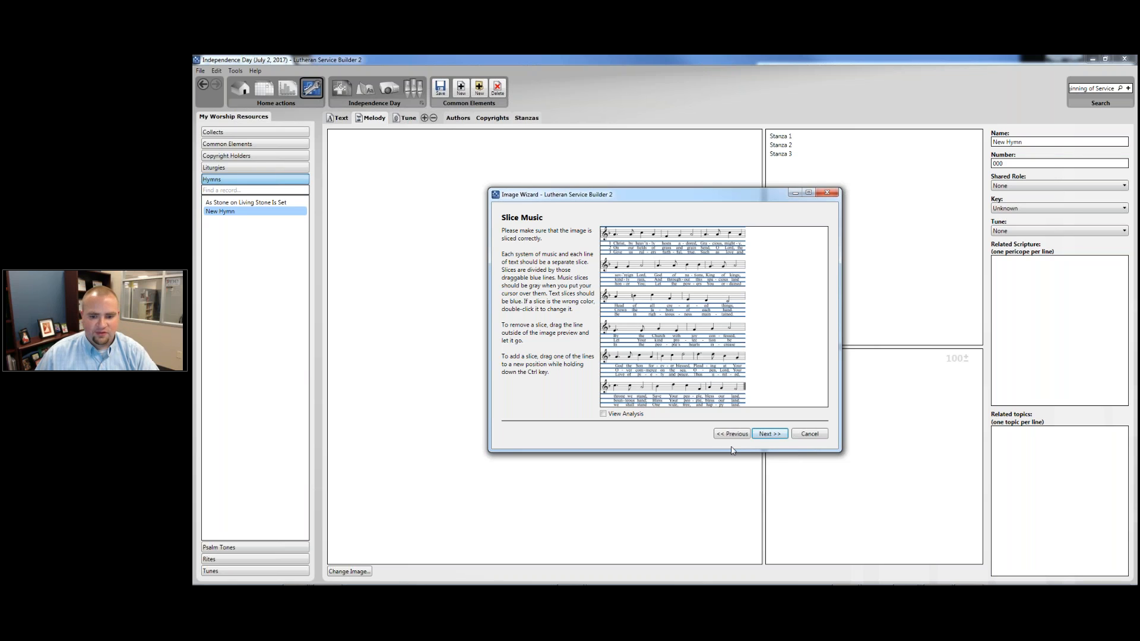
pyautogui.click(773, 437)
# - Associate the first text line under every music system with Stanza 1
pyautogui.click(738, 339)
pyautogui.click(773, 253)
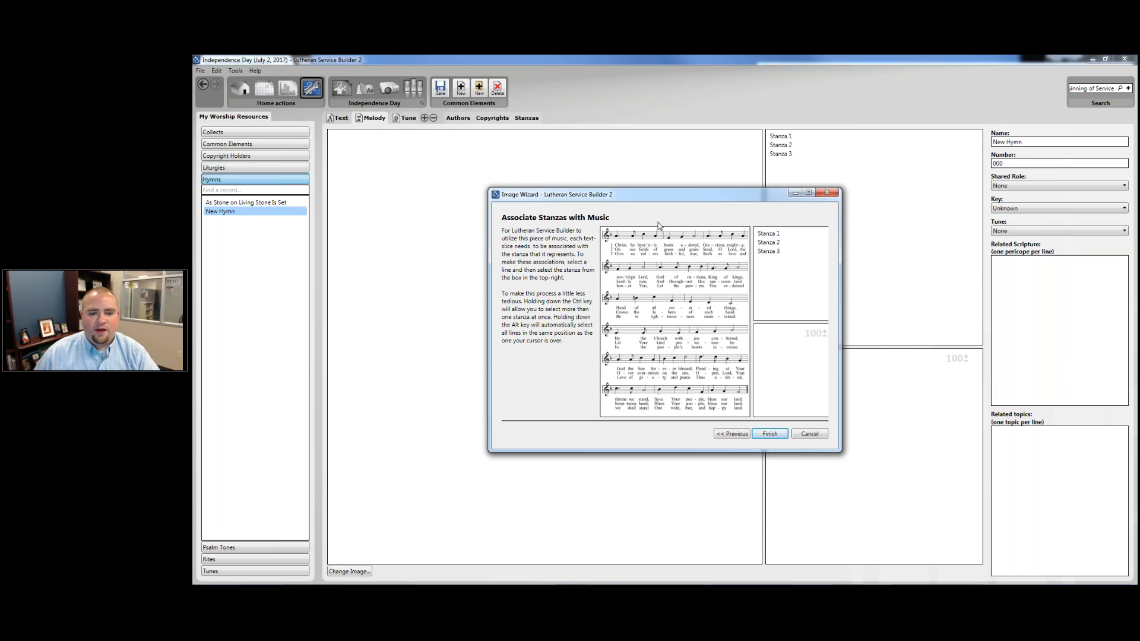
pyautogui.click(677, 249)
pyautogui.click(779, 241)
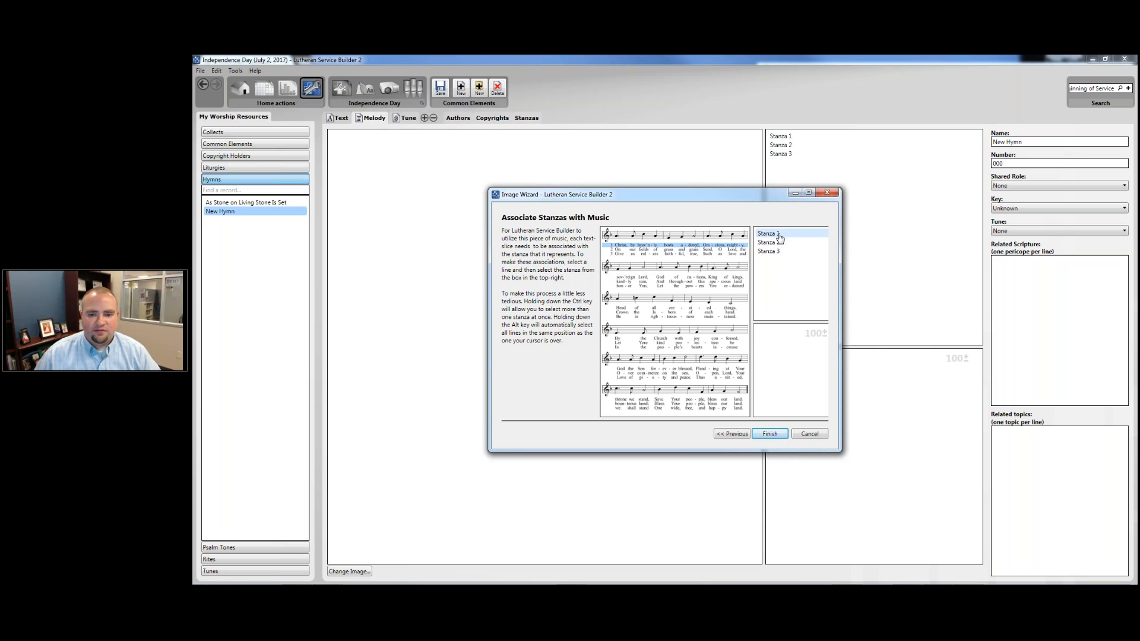
pyautogui.click(698, 280)
pyautogui.click(769, 233)
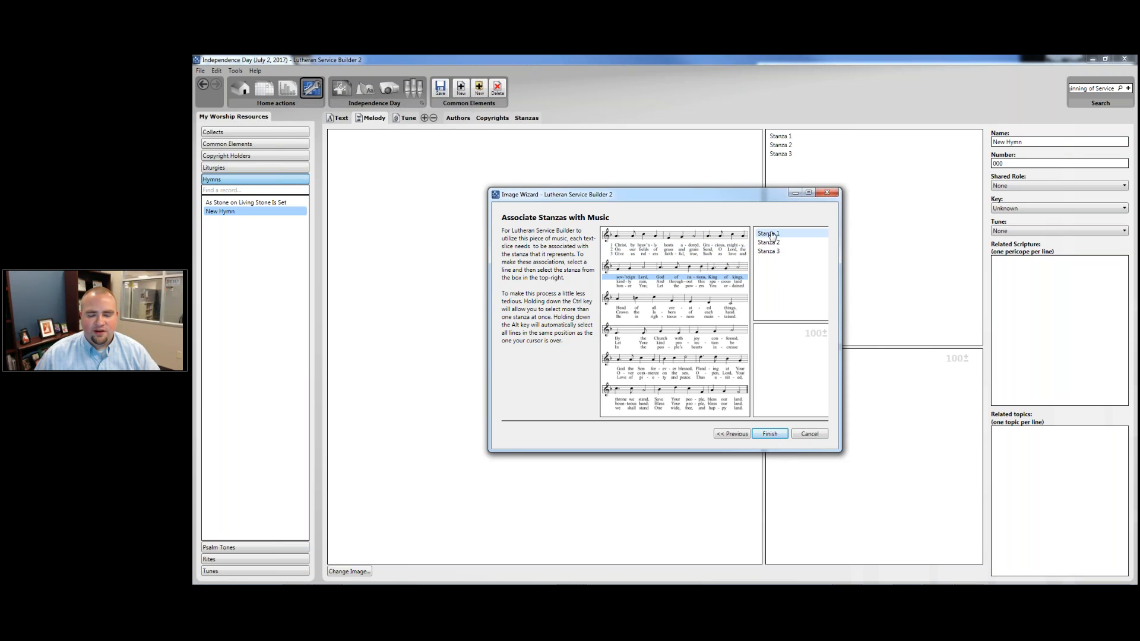
pyautogui.click(692, 250)
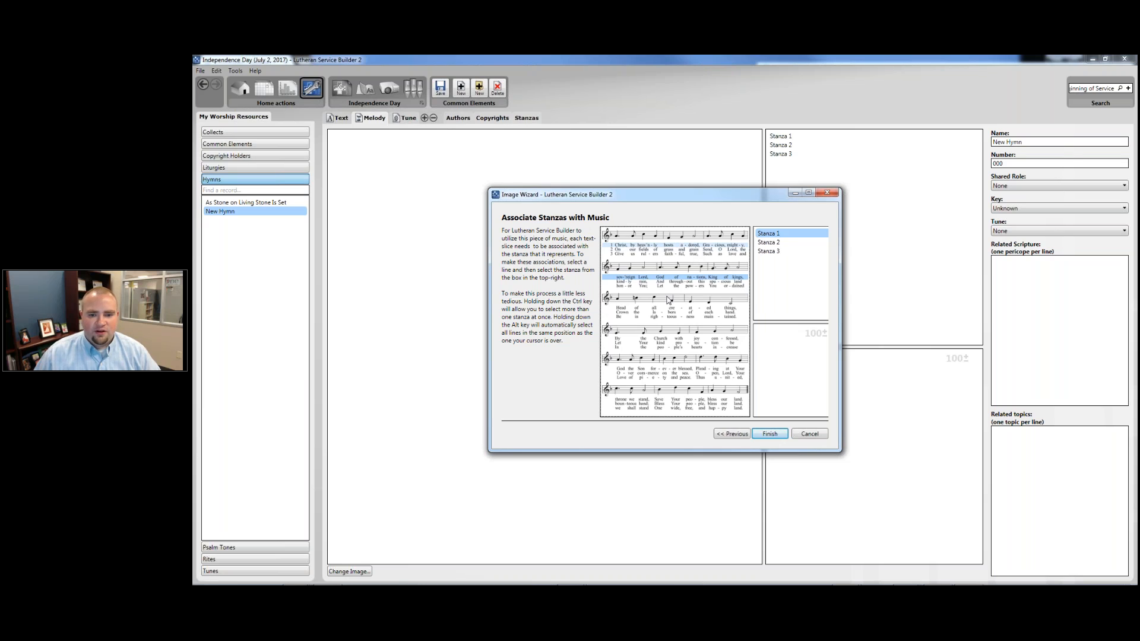
pyautogui.keyDown('alt'); pyautogui.click(692, 246); pyautogui.keyUp('alt')
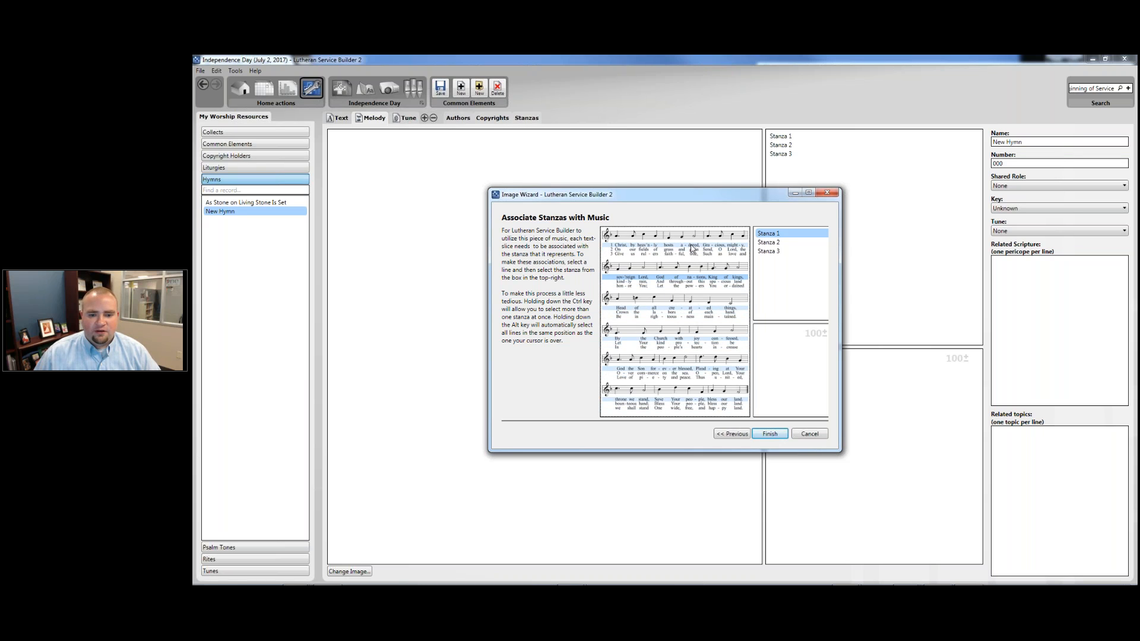
pyautogui.keyDown('alt'); pyautogui.click(693, 249); pyautogui.keyUp('alt')
pyautogui.click(769, 233)
# - Associate all second text lines with Stanza 2 and all third lines with Stanza 3, and finish the image import
pyautogui.keyDown('alt'); pyautogui.click(721, 250); pyautogui.keyUp('alt')
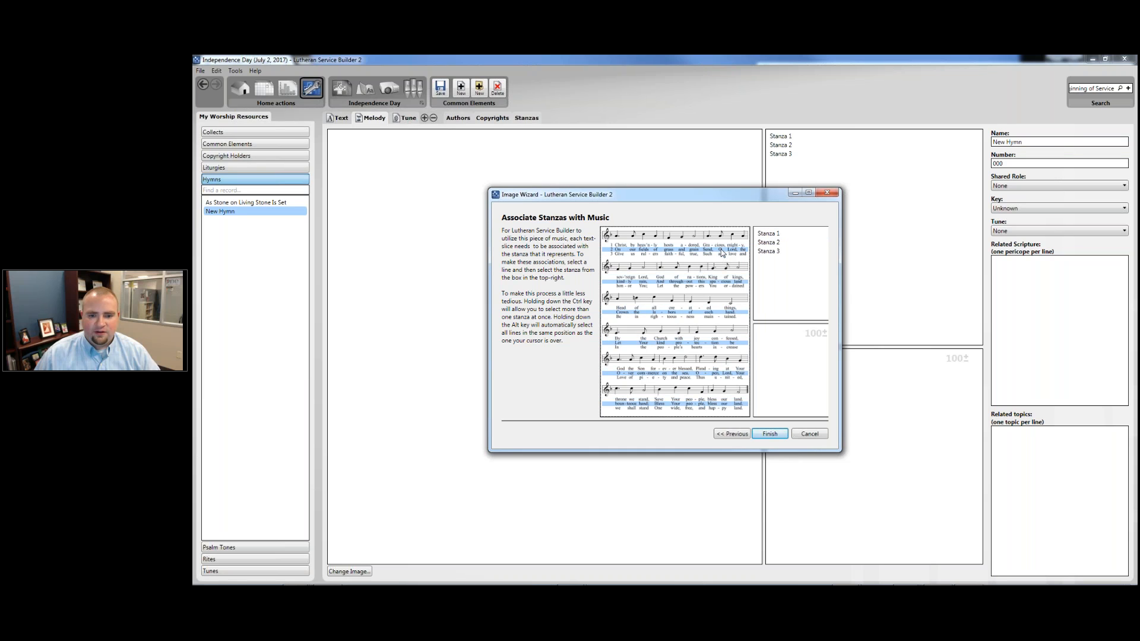
pyautogui.click(768, 242)
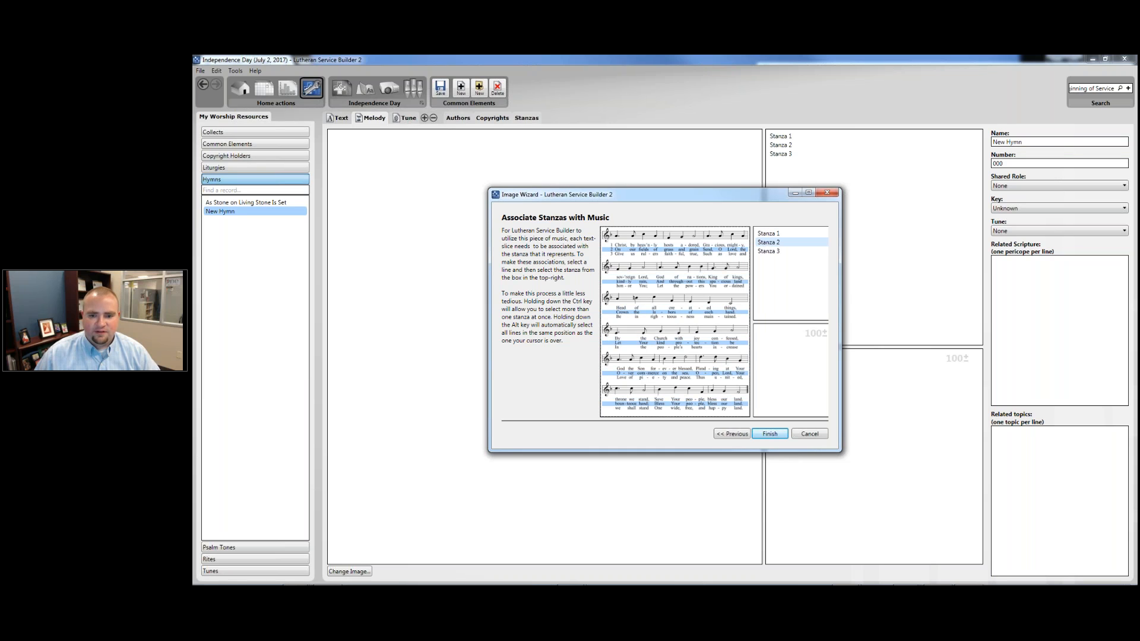
pyautogui.keyDown('alt'); pyautogui.click(731, 255); pyautogui.keyUp('alt')
pyautogui.click(769, 251)
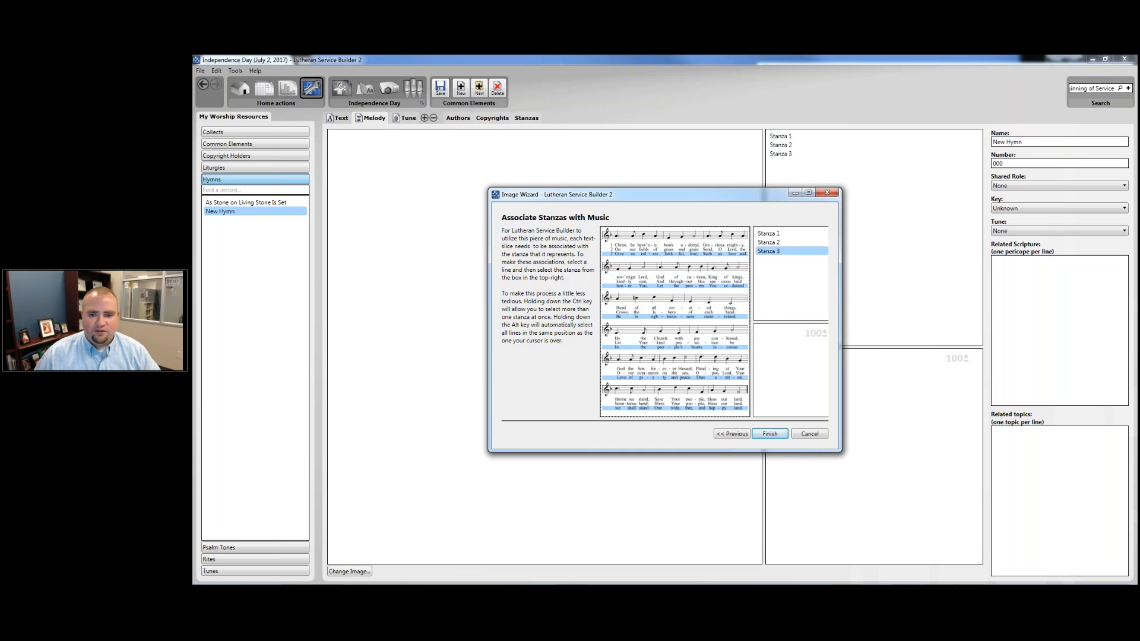
pyautogui.click(770, 434)
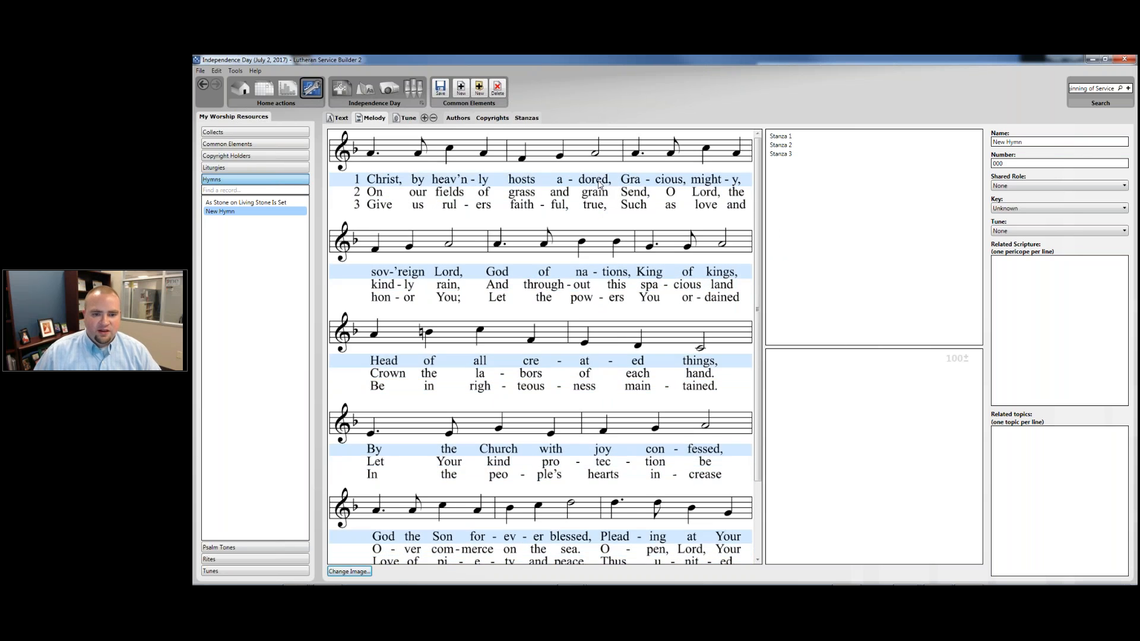
# - Check the melody lines linked to Stanza 2 and Stanza 1, and view the hymn's tune settings
pyautogui.click(785, 148)
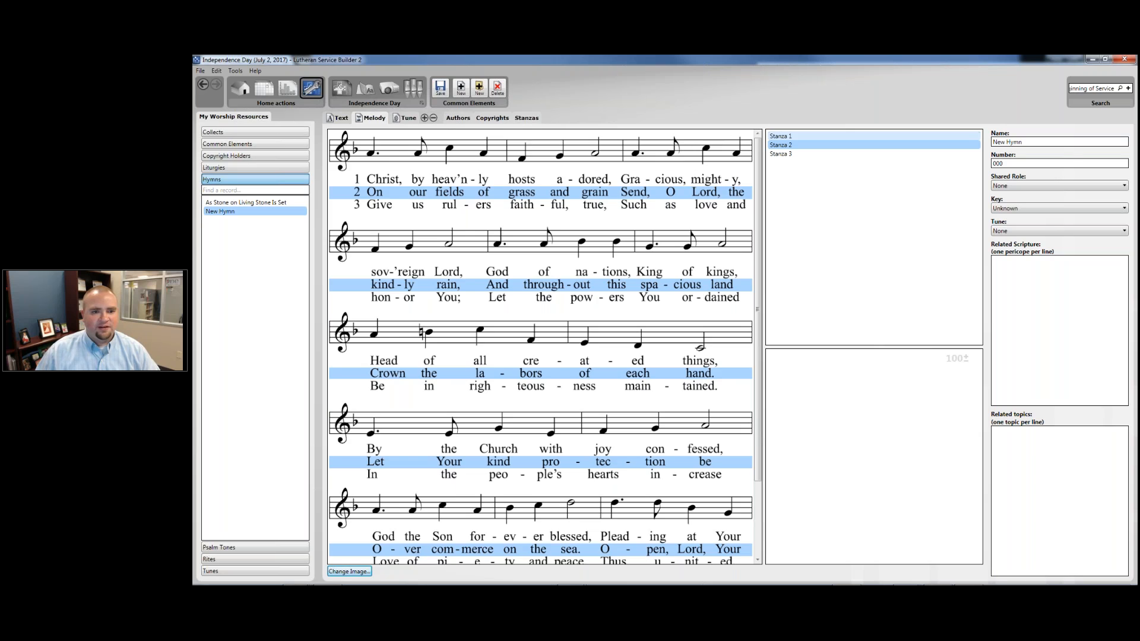
pyautogui.click(781, 136)
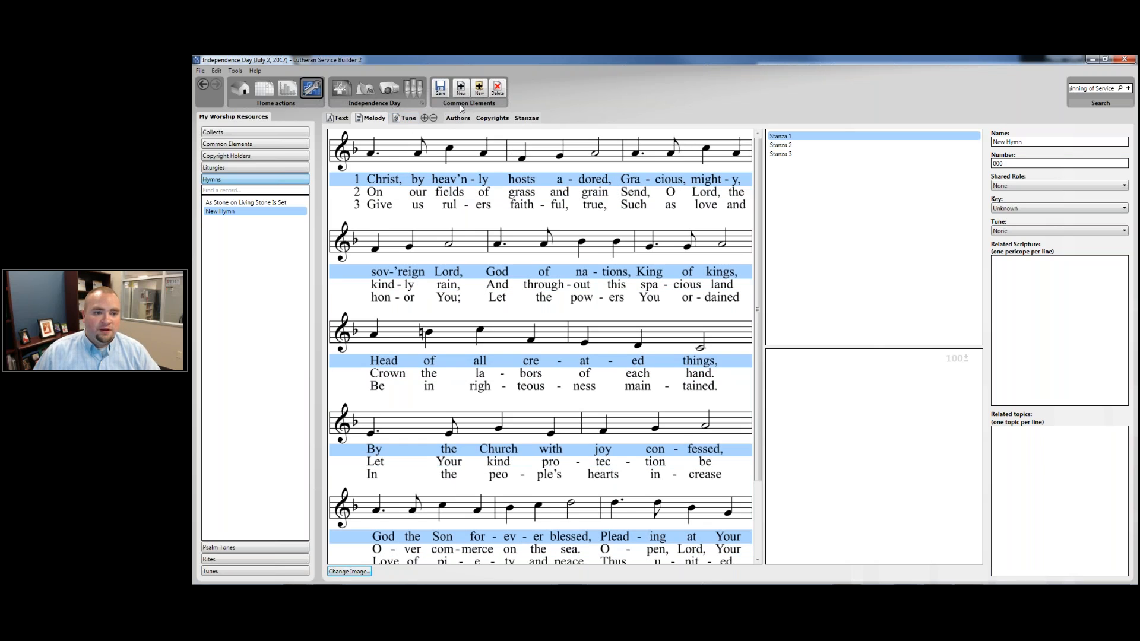
pyautogui.click(411, 120)
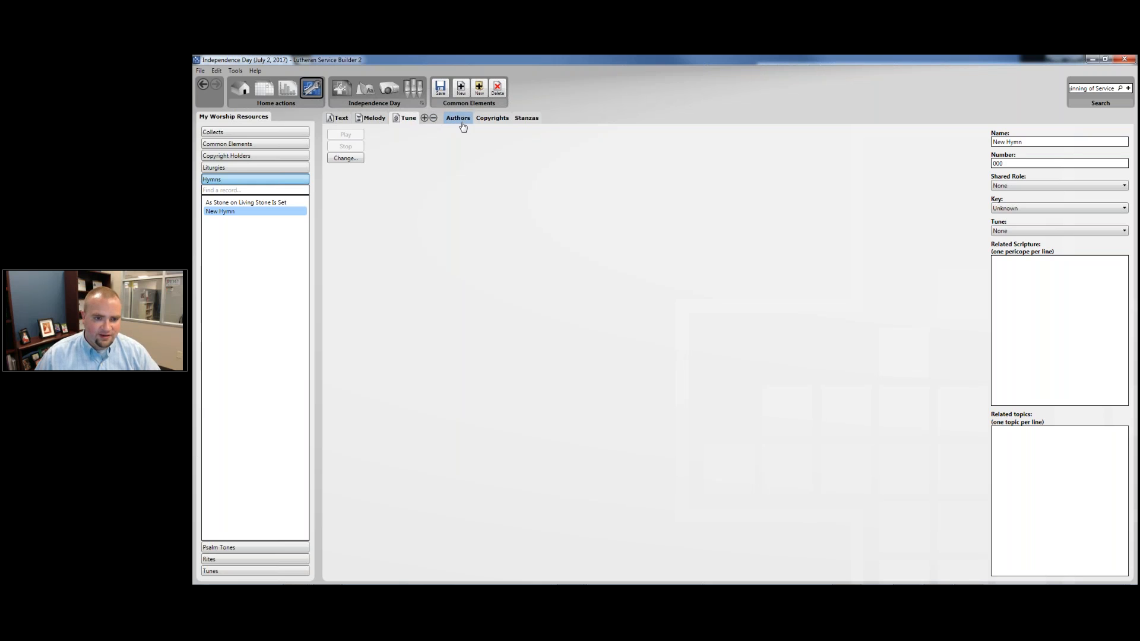
# - Add a new author entry to the hymn and fill in the text author's name, copied from the credit line in Word
pyautogui.click(461, 125)
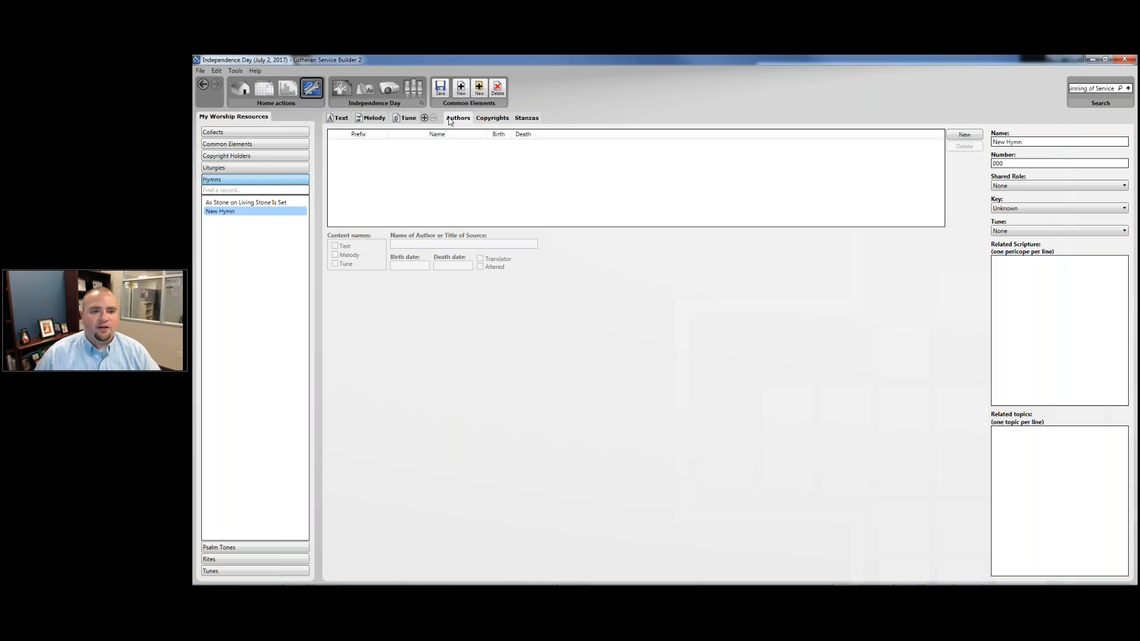
pyautogui.click(968, 136)
pyautogui.hotkey('alt', 'Tab')
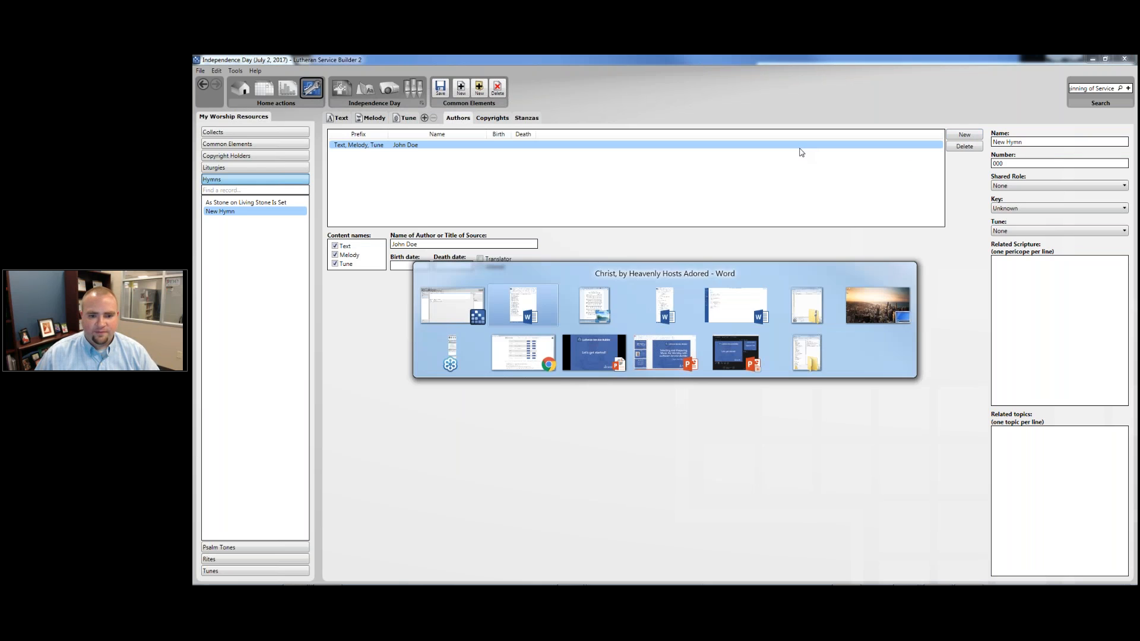
pyautogui.hotkey('alt', 'Tab')
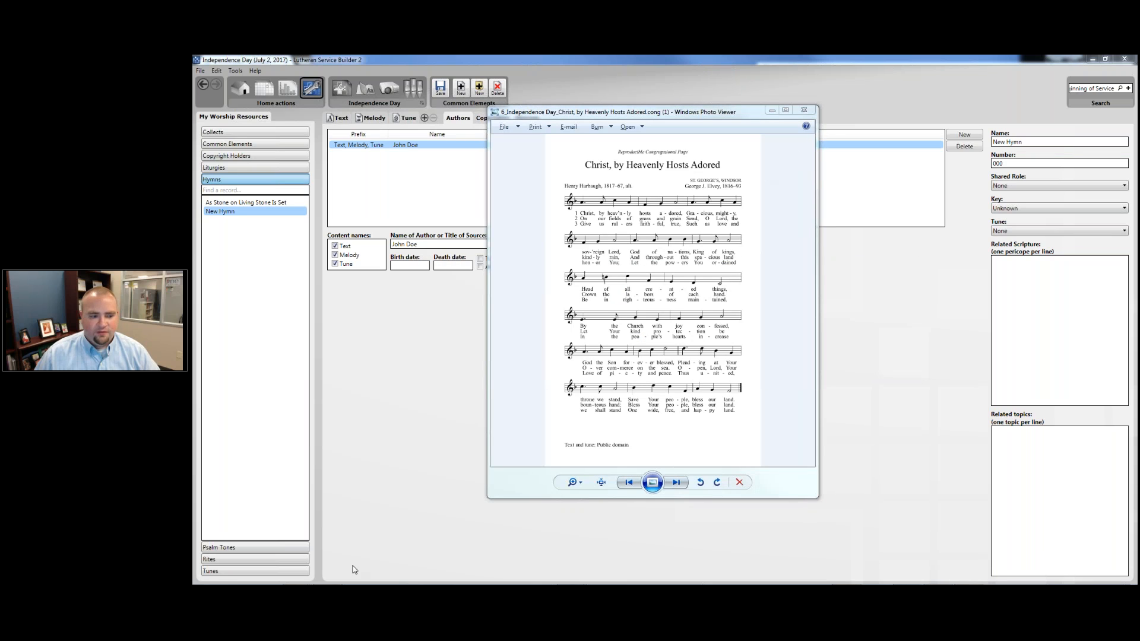
pyautogui.hotkey('alt', 'Tab')
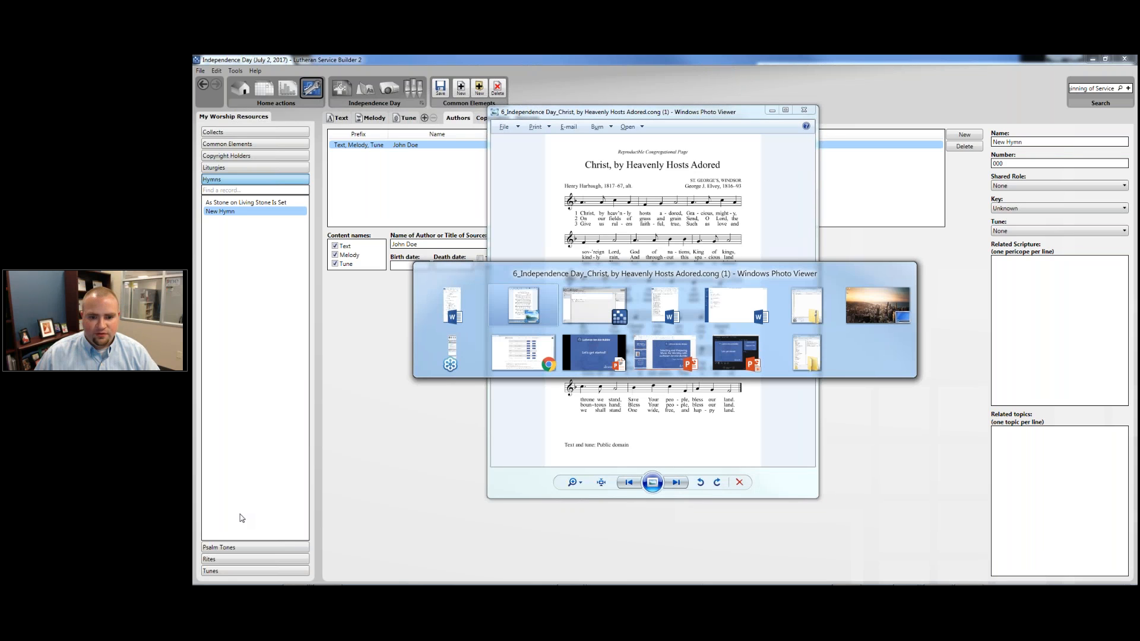
pyautogui.hotkey('alt', 'Tab')
pyautogui.hotkey('alt', 'Tab')
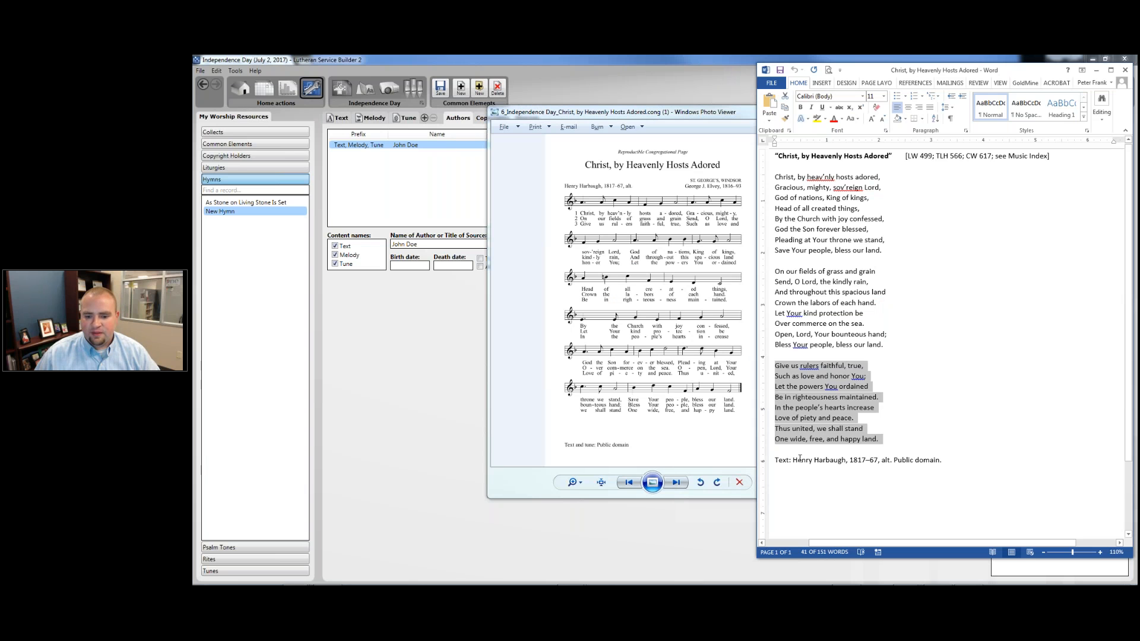
pyautogui.click(794, 460)
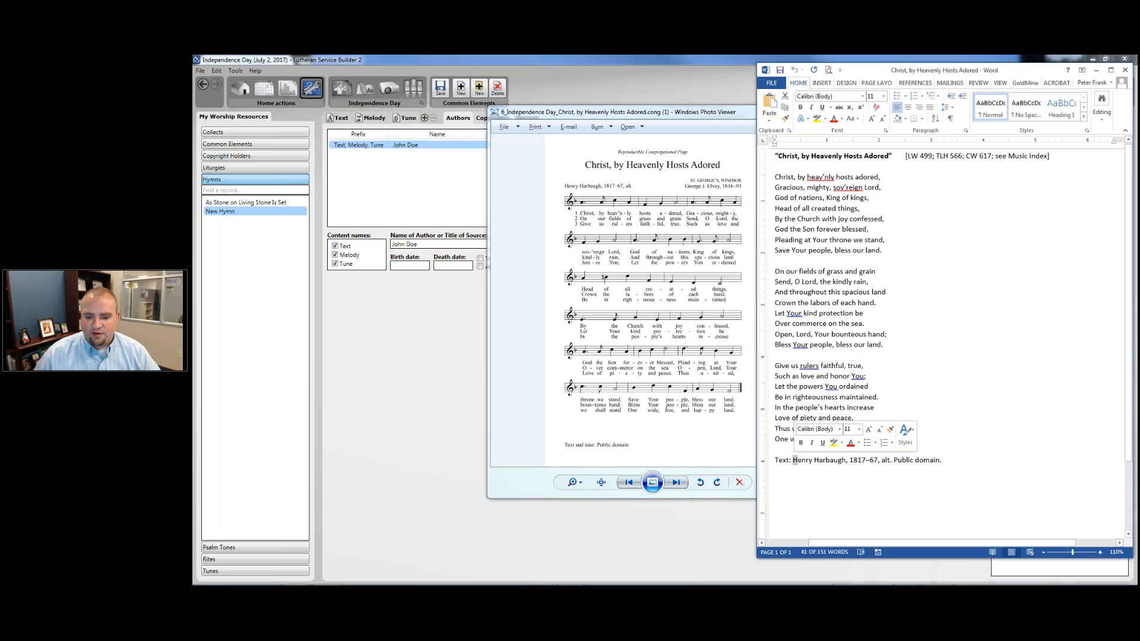
pyautogui.keyDown('shift'); pyautogui.click(846, 460); pyautogui.keyUp('shift')
pyautogui.hotkey('ctrl', 'c')
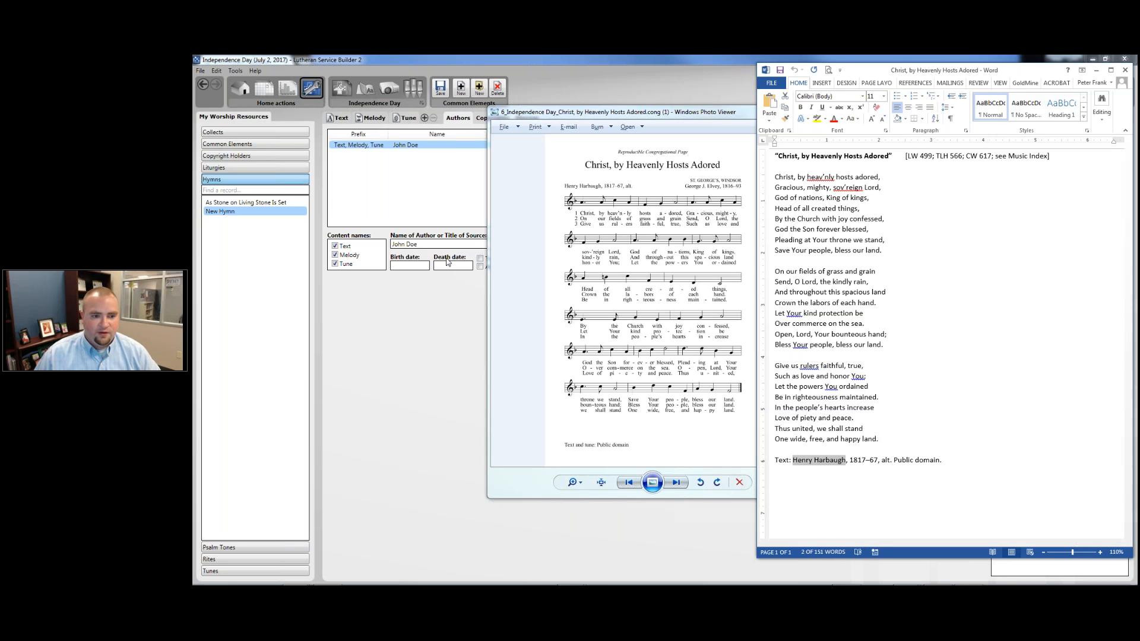
pyautogui.click(384, 243)
pyautogui.hotkey('ctrl', 'a')
pyautogui.hotkey('ctrl', 'v')
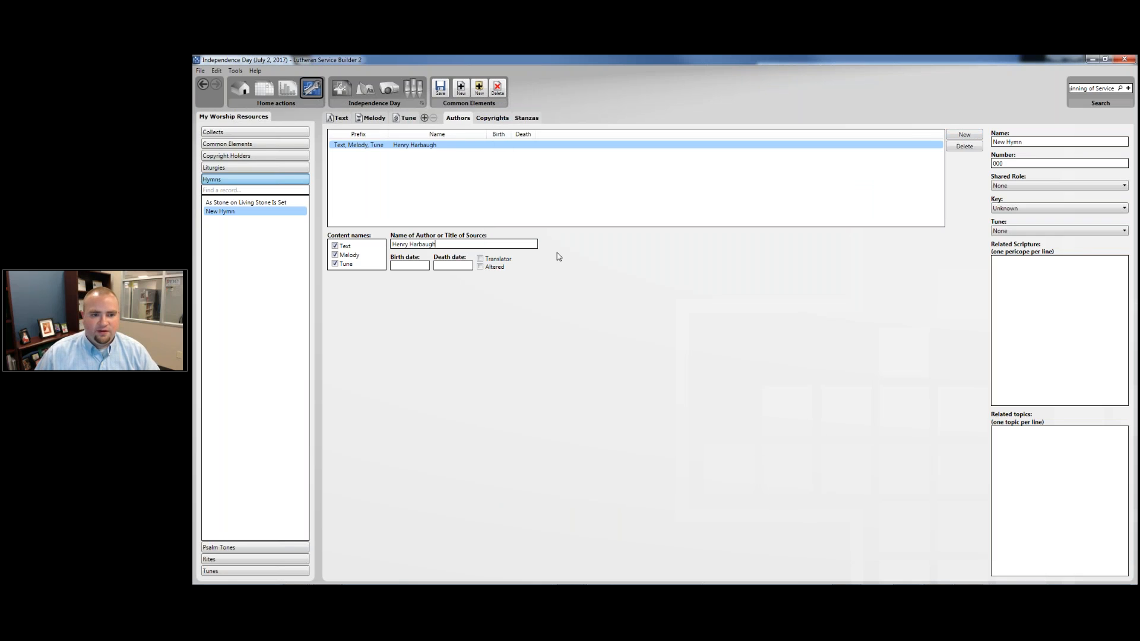
# - Enter the author's four-digit birth and death years based on the credit line in Word, and save the hymn
pyautogui.hotkey('alt', 'Tab')
pyautogui.doubleClick(855, 460)
pyautogui.hotkey('ctrl', 'c')
pyautogui.click(434, 279)
pyautogui.hotkey('ctrl', 'v')
pyautogui.hotkey('alt', 'Tab')
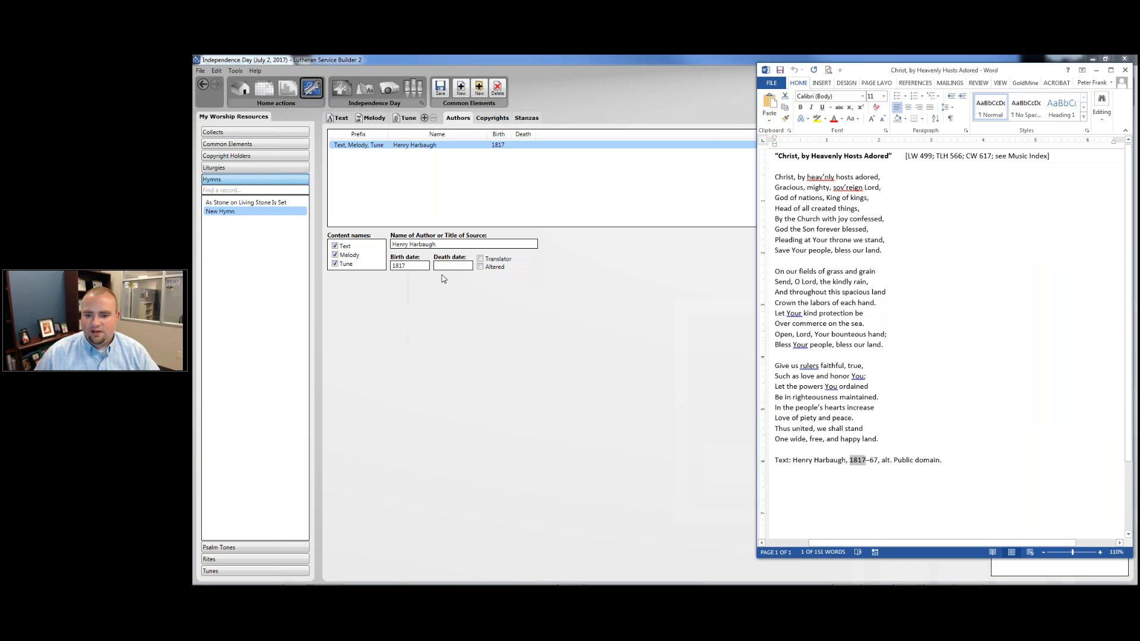
pyautogui.click(454, 265)
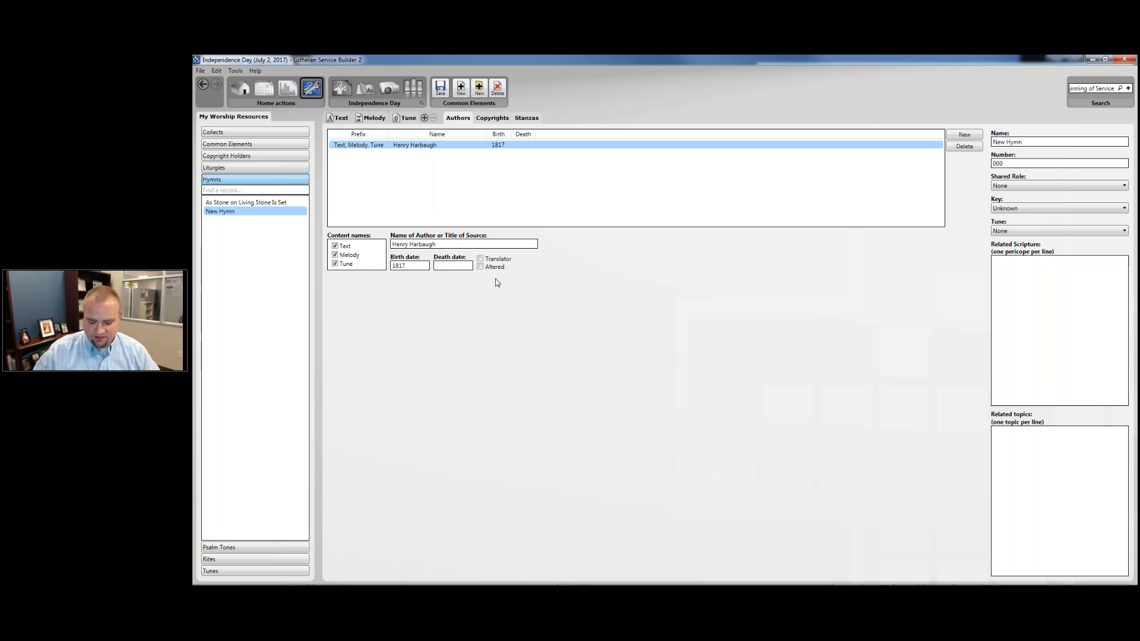
pyautogui.hotkey('ctrl', 'v')
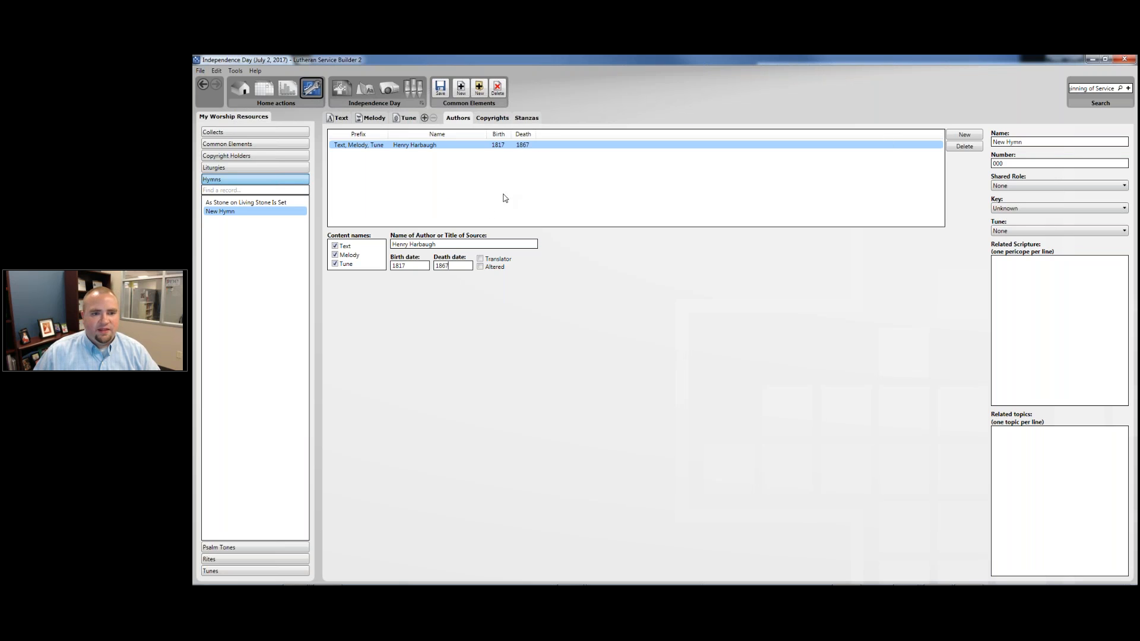
pyautogui.click(445, 97)
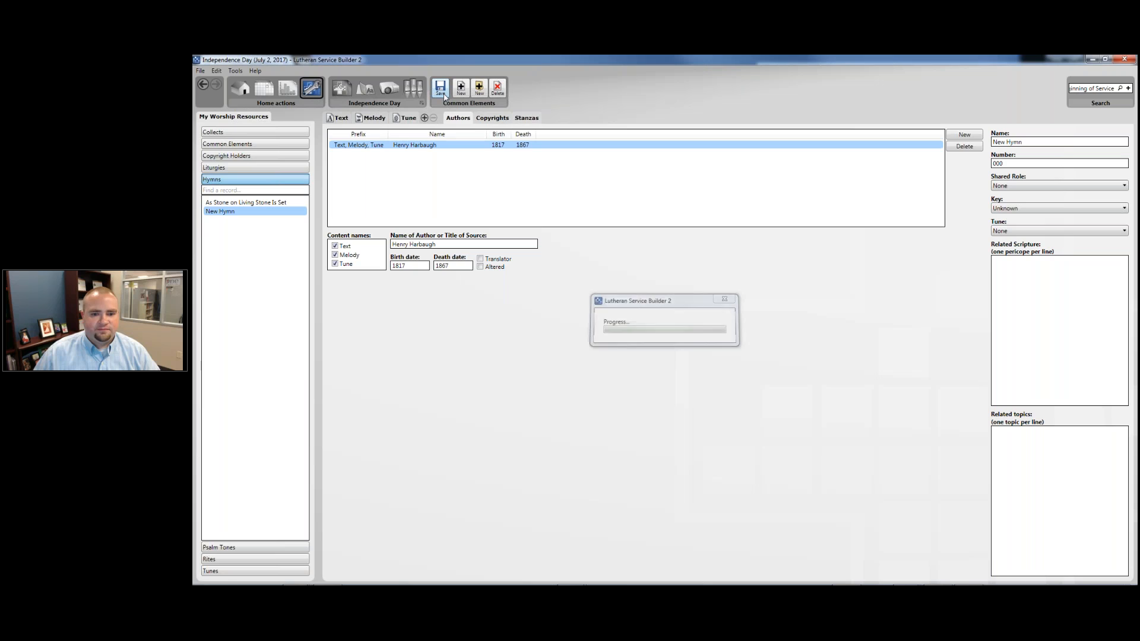
# - Add a new copyright entry for the hymn's text and mark it as public domain
pyautogui.click(492, 118)
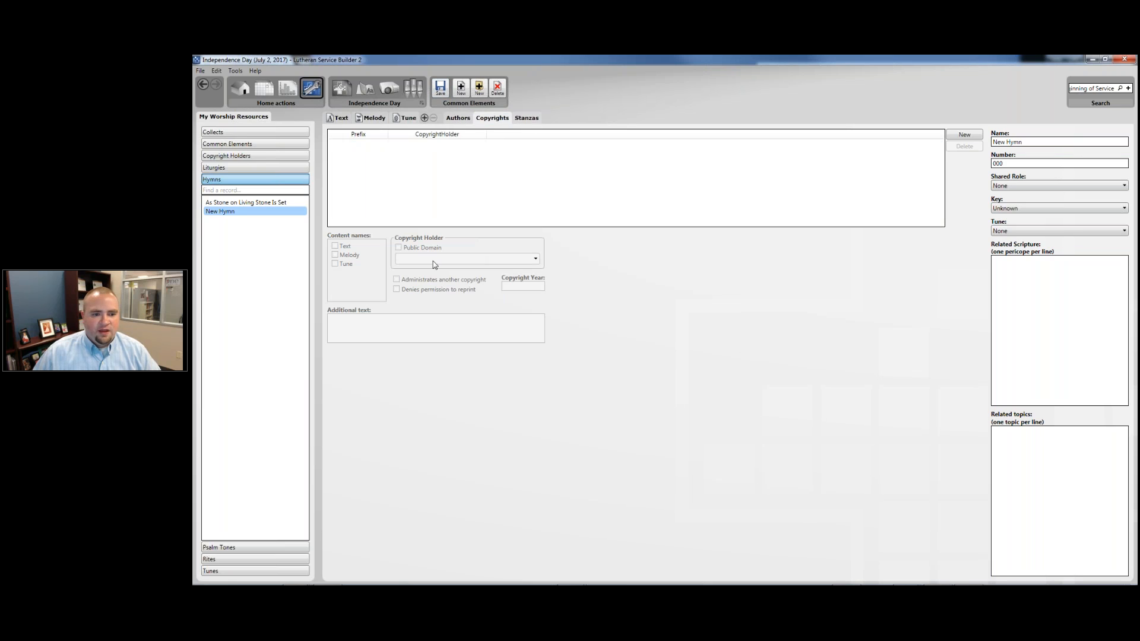
pyautogui.click(952, 134)
pyautogui.click(346, 264)
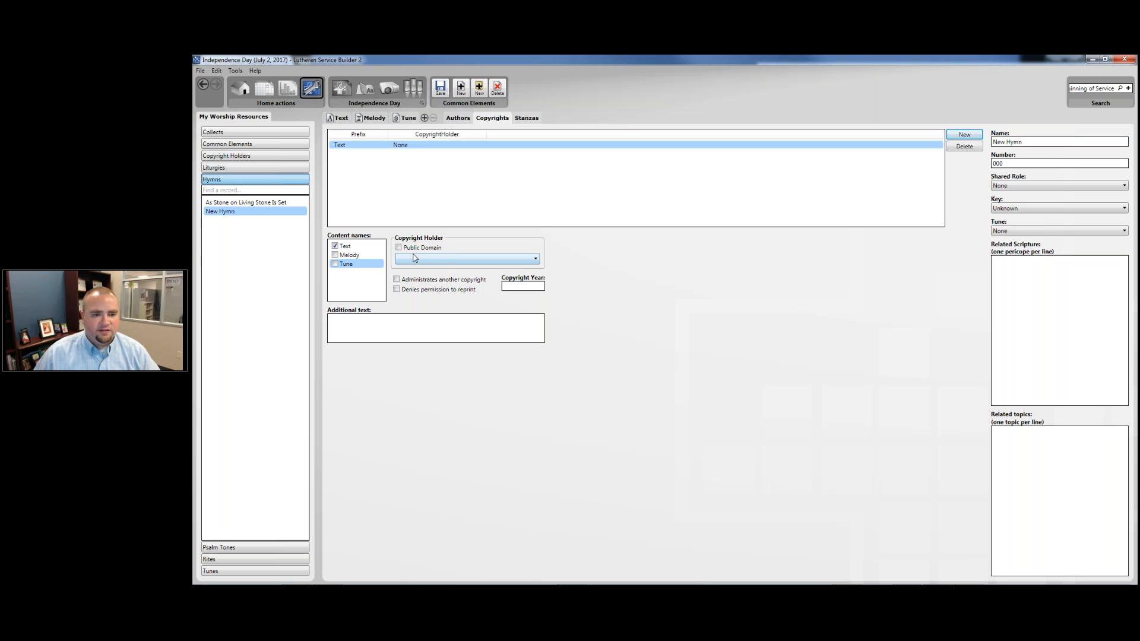
pyautogui.click(411, 249)
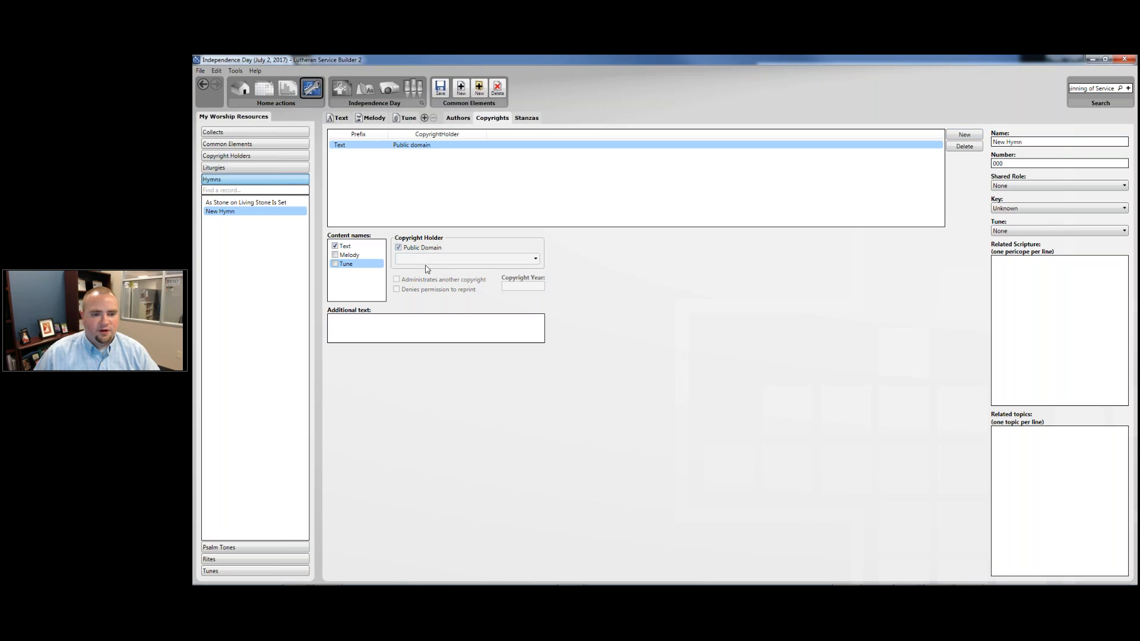
# - Review the details of Stanza 1, Stanza 2 and Stanza 3 of the hymn
pyautogui.click(526, 118)
pyautogui.click(350, 144)
pyautogui.click(350, 153)
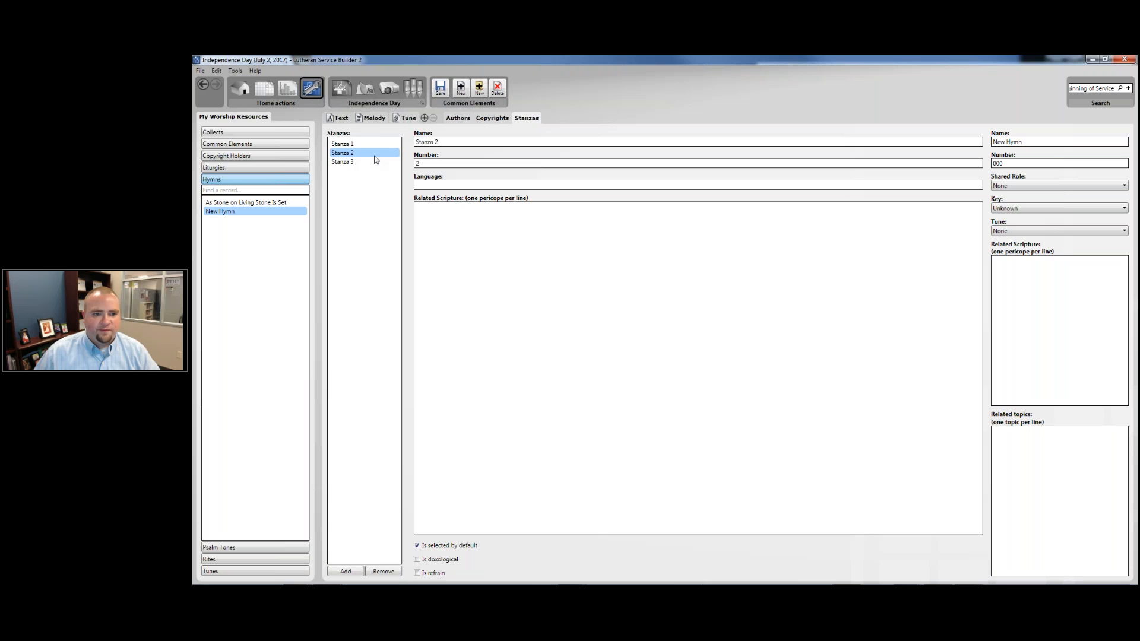
pyautogui.click(373, 163)
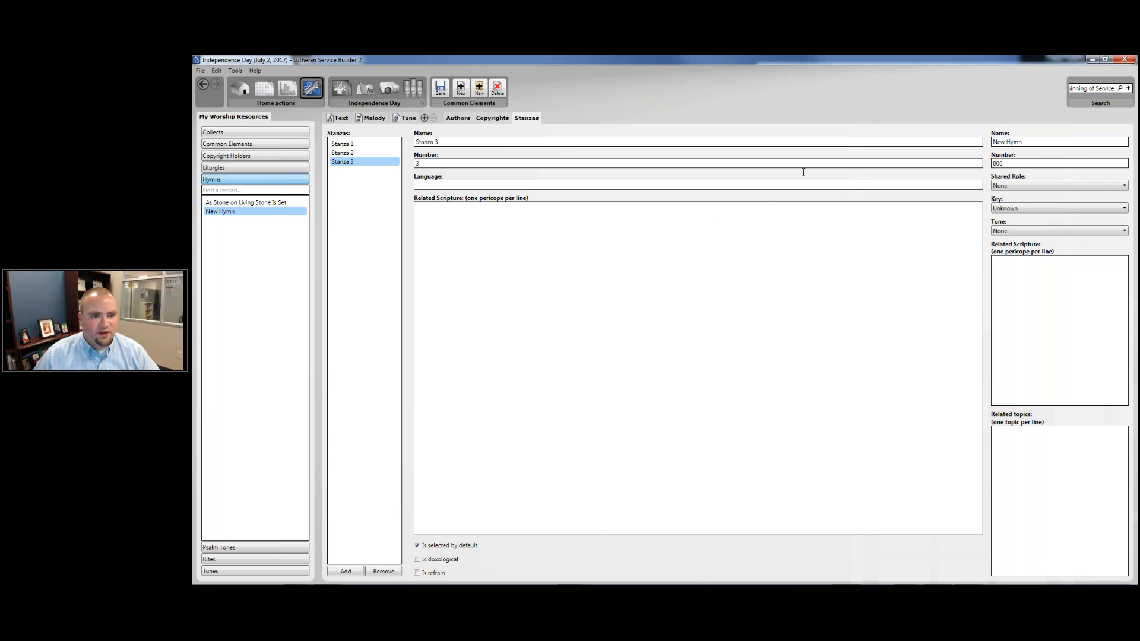
# - Return to the Independence Day order of service, select the empty Hymn after the sermon and list the custom hymns
pyautogui.click(340, 90)
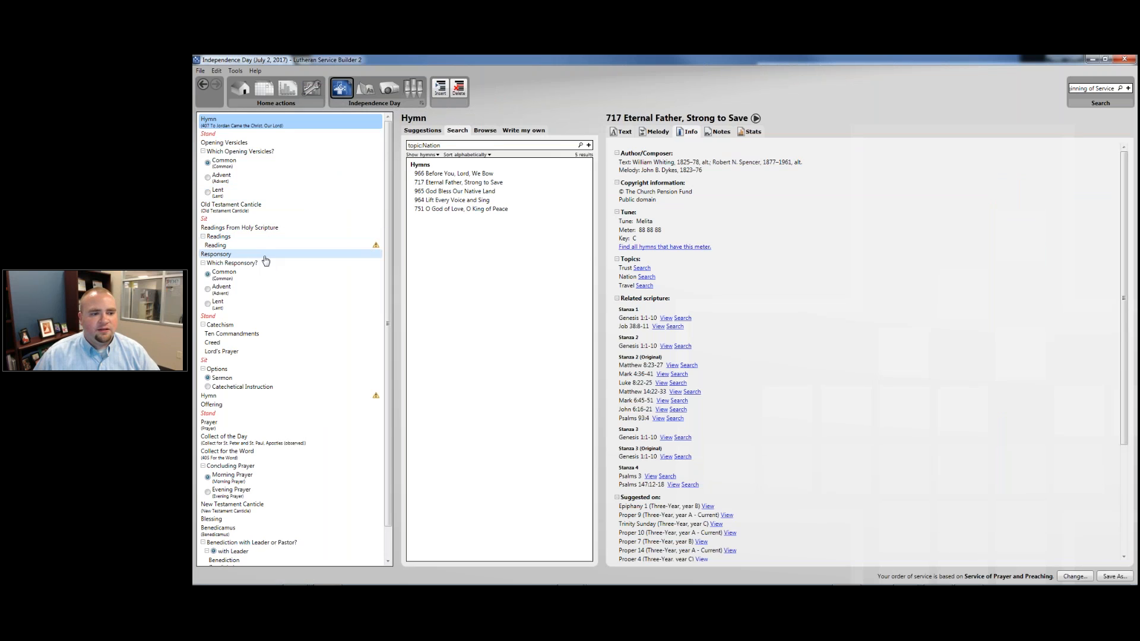
pyautogui.scroll(-1, 266, 265)
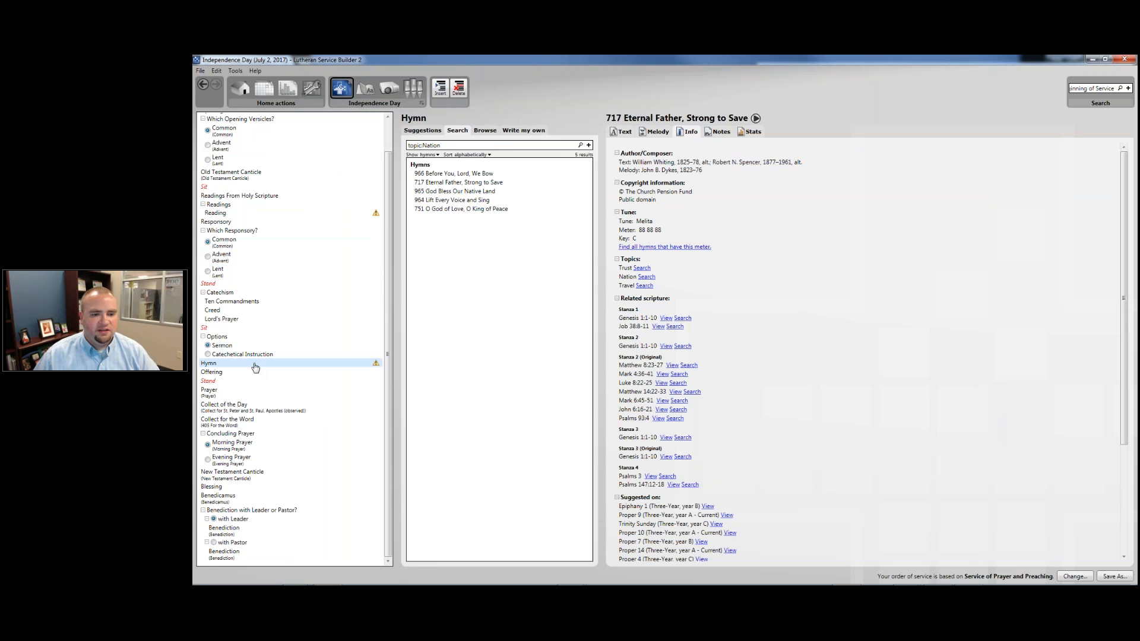
pyautogui.click(228, 364)
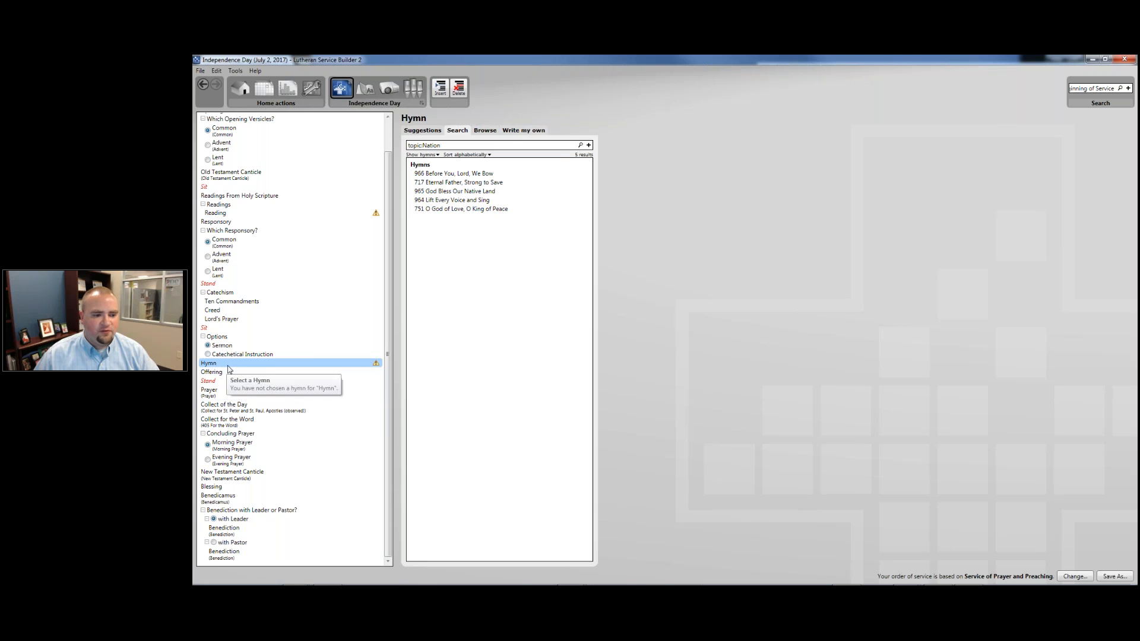
pyautogui.click(521, 131)
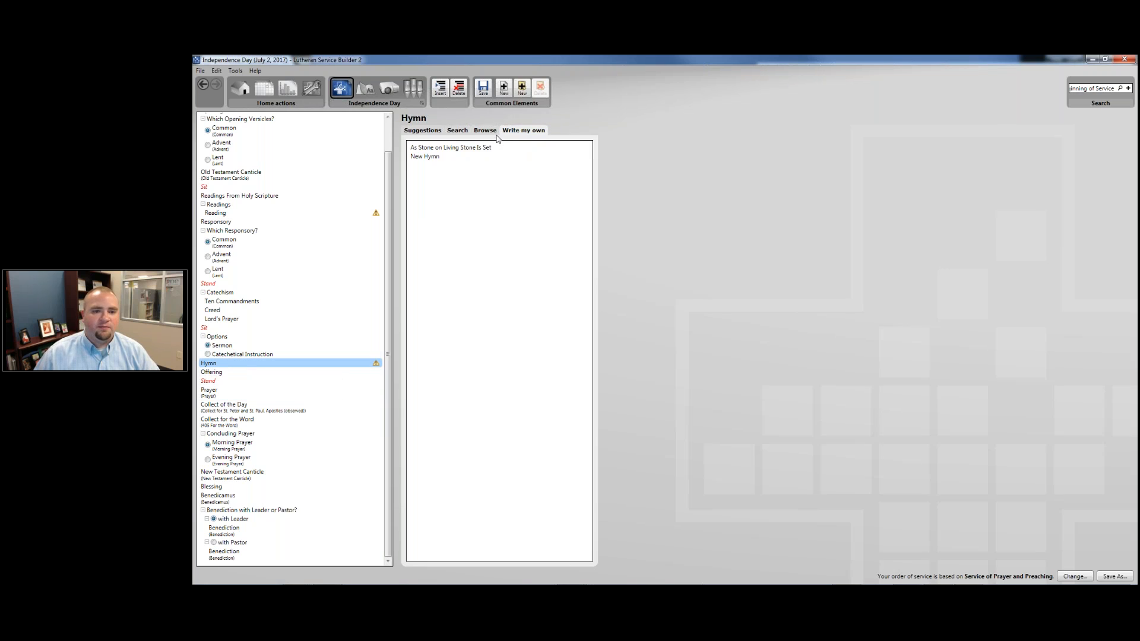
# - Rename the New Hymn resource as "Christ, by Heavenly Hosts Adored", copying the title from the Word document
pyautogui.click(315, 89)
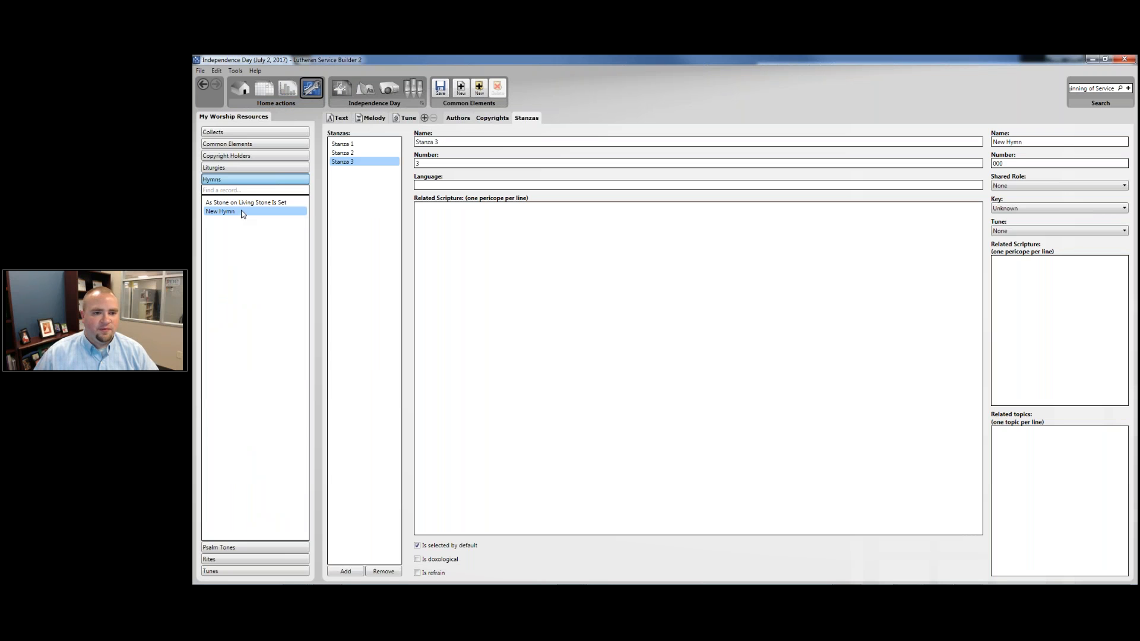
pyautogui.click(458, 117)
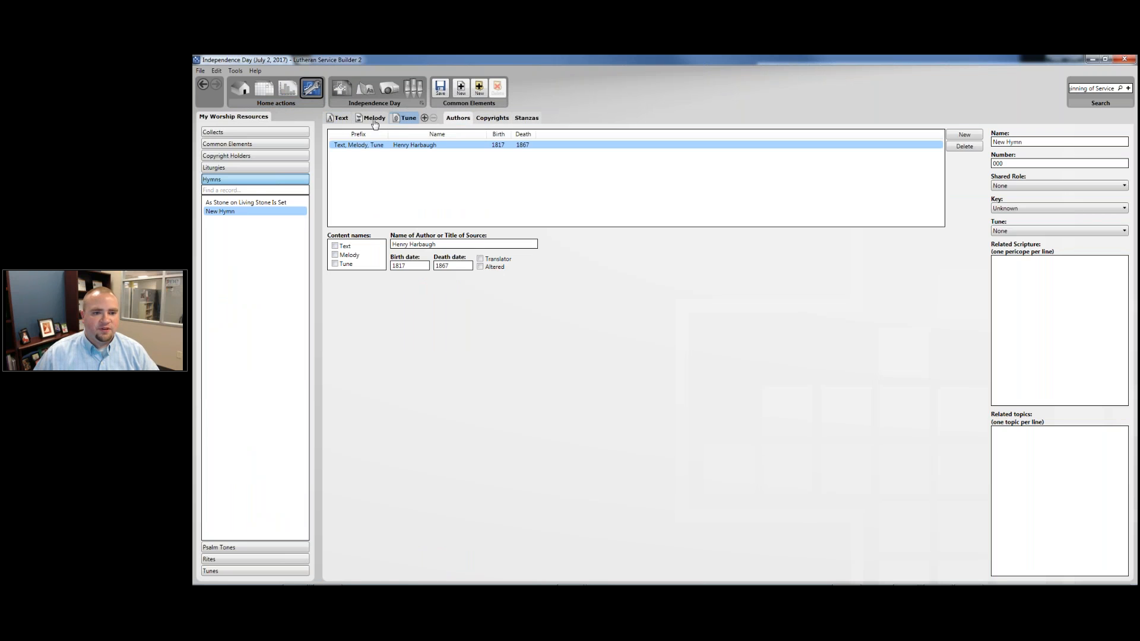
pyautogui.click(339, 118)
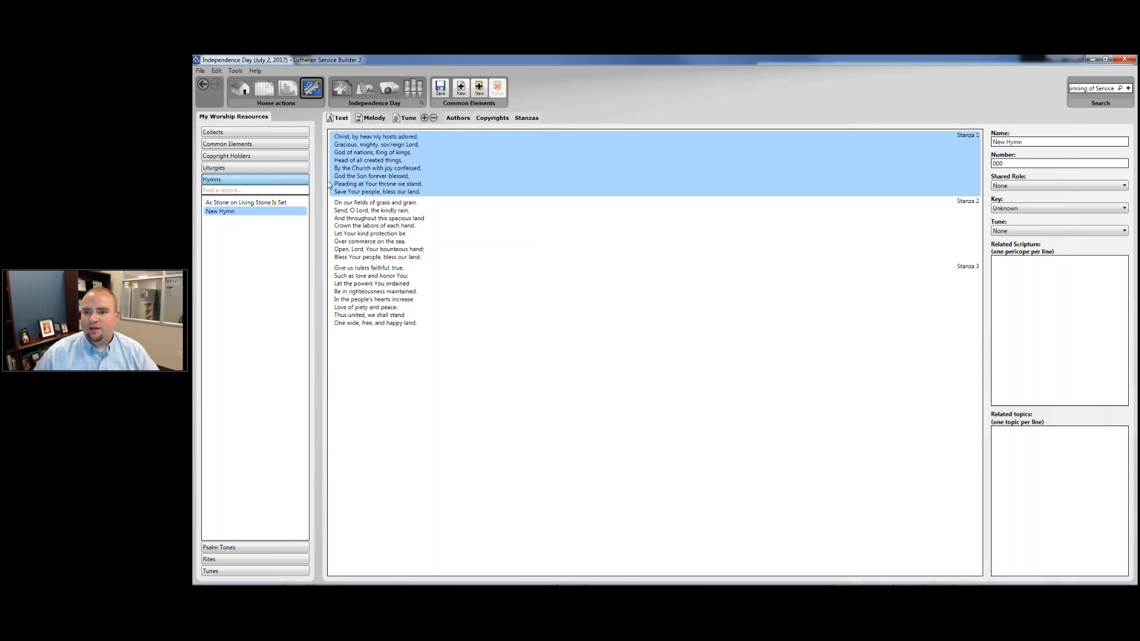
pyautogui.click(1045, 143)
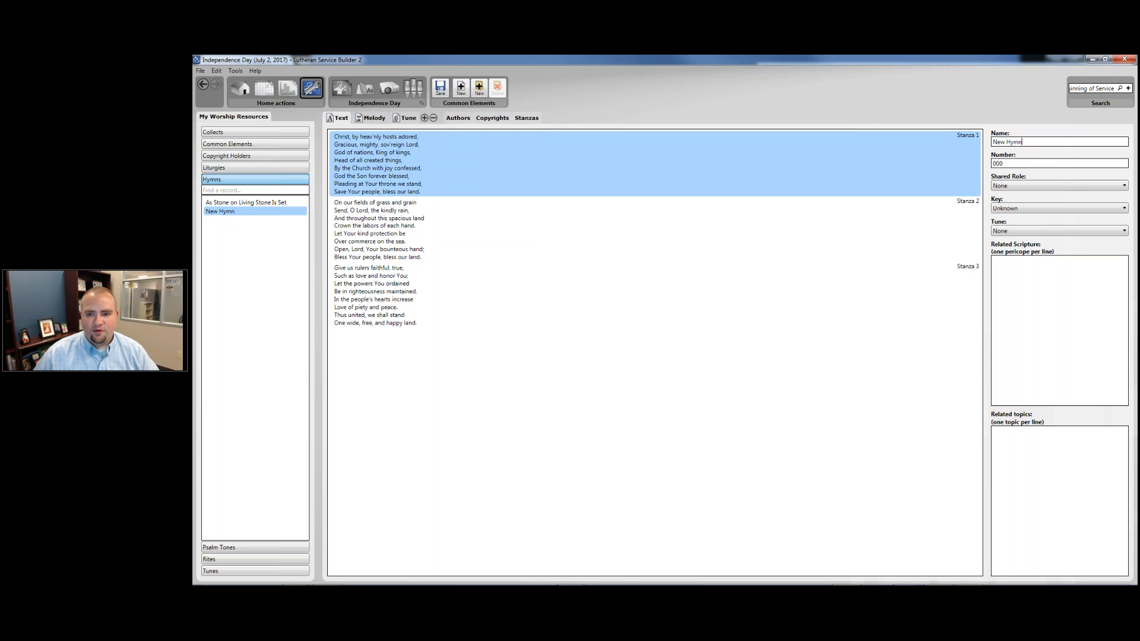
pyautogui.hotkey('alt', 'Tab')
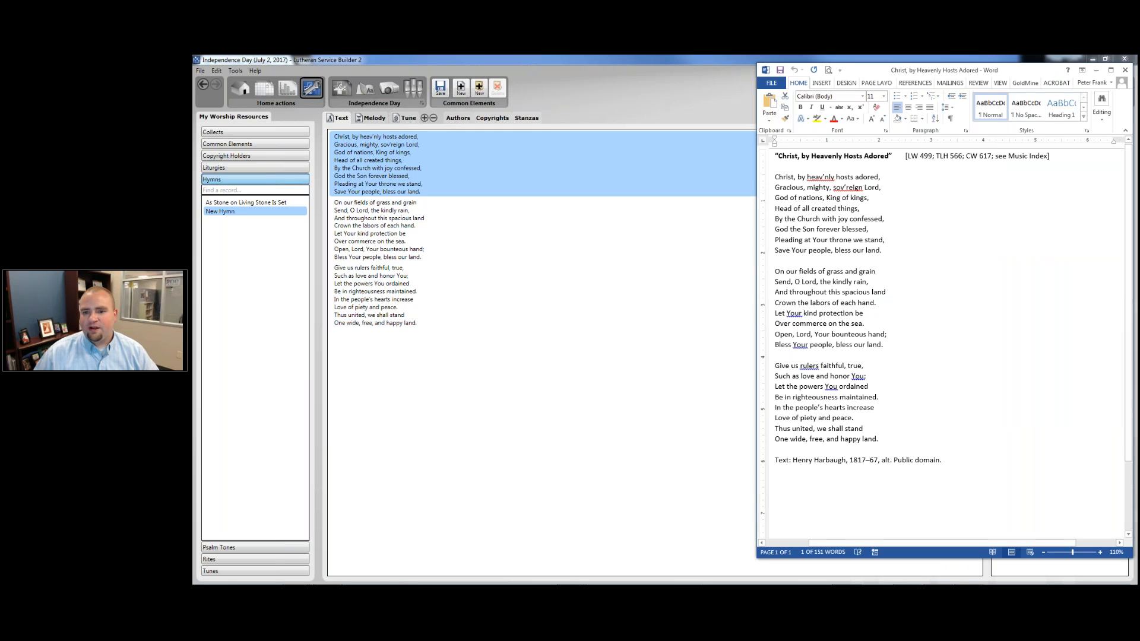
pyautogui.moveTo(890, 156); pyautogui.dragTo(778, 157)
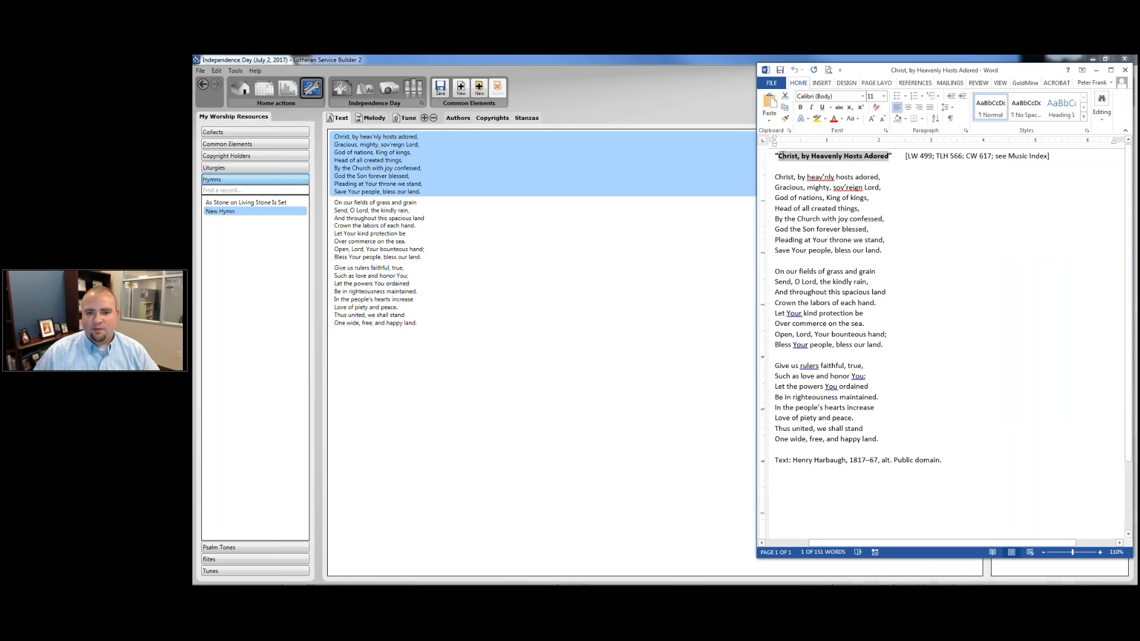
pyautogui.hotkey('alt', 'Tab')
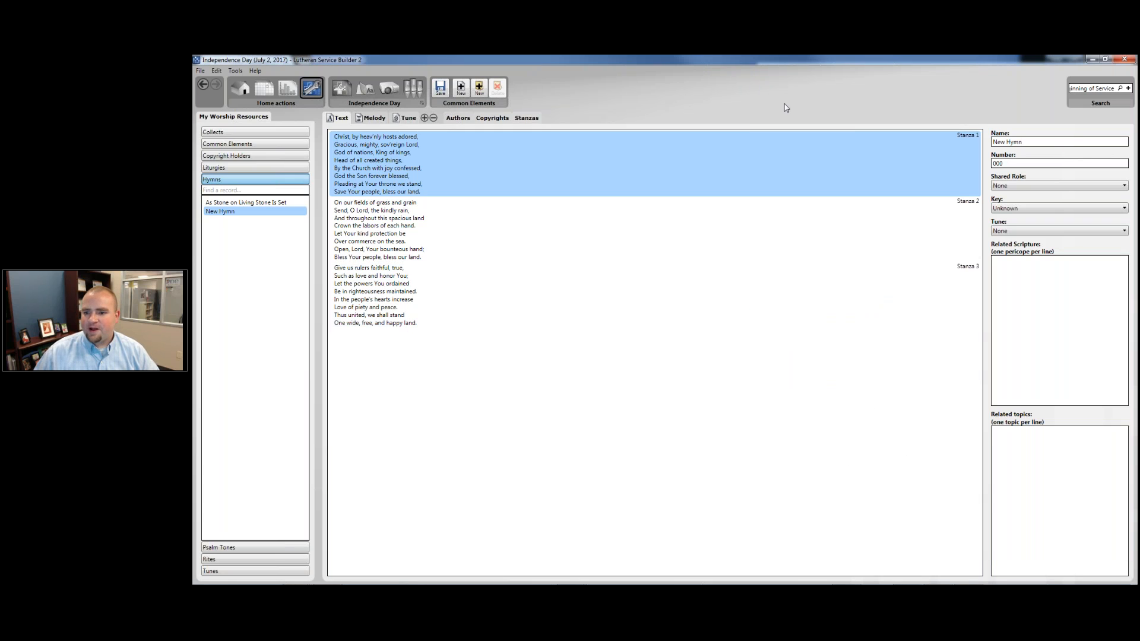
pyautogui.hotkey('ctrl', 'v')
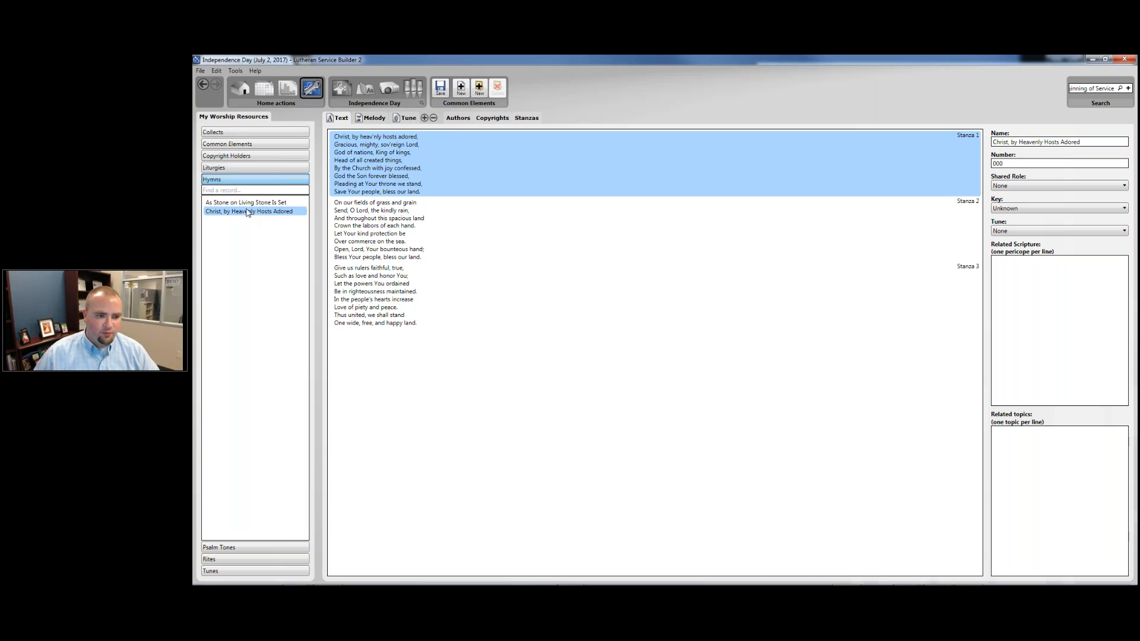
# - Go back to the order of service, open "Christ, by Heavenly Hosts Adored" among the custom hymns and view its melody
pyautogui.click(340, 100)
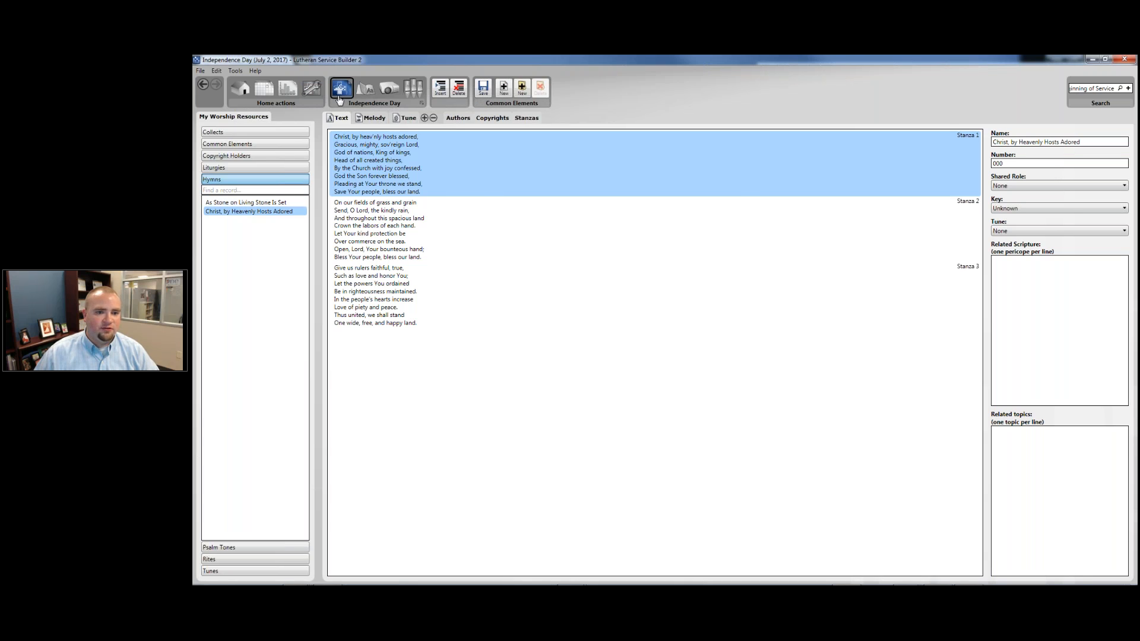
pyautogui.click(460, 158)
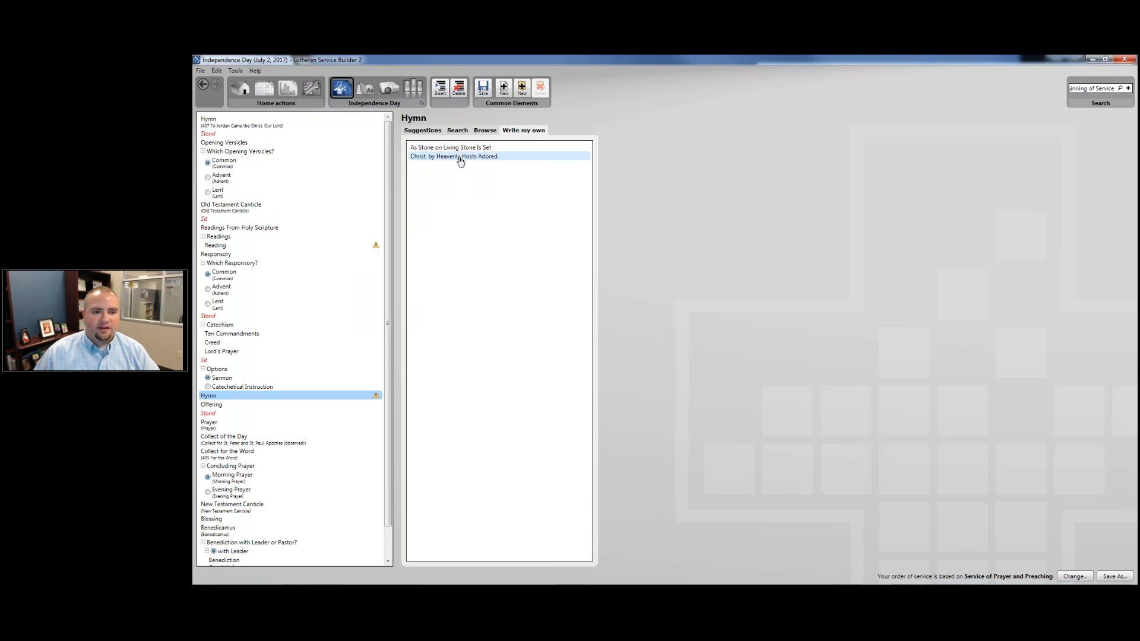
pyautogui.click(459, 158)
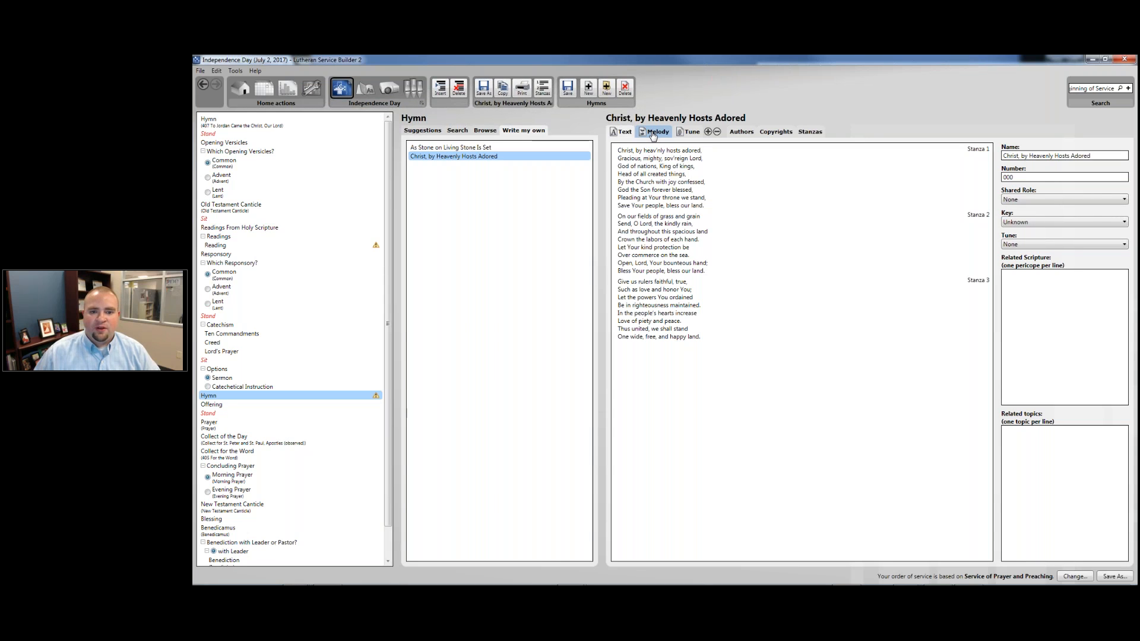
pyautogui.click(655, 132)
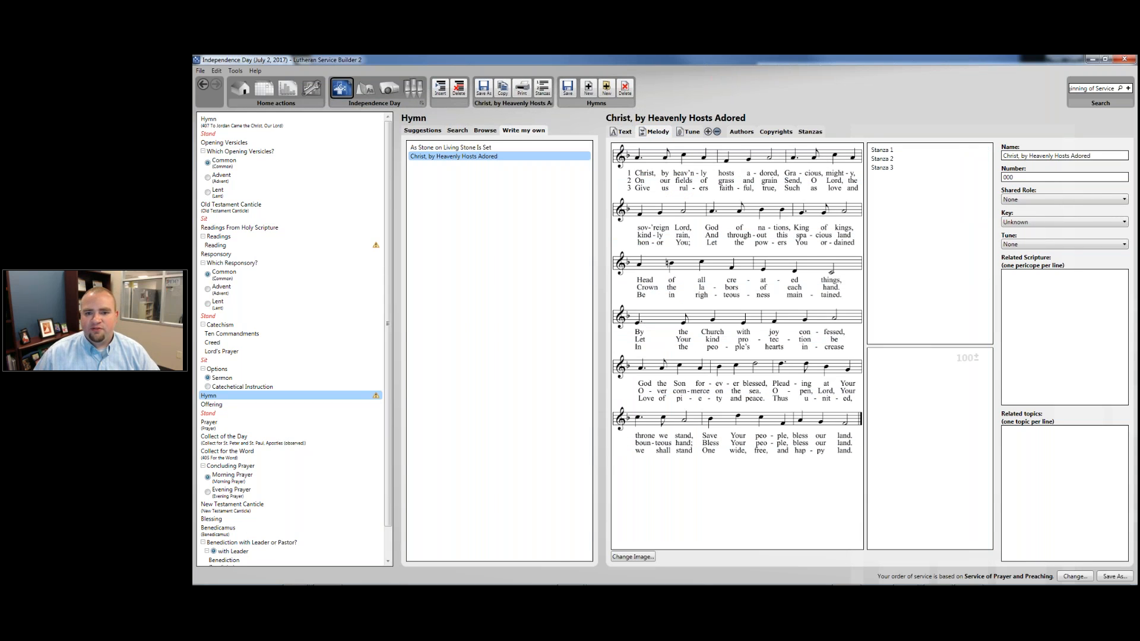
# - View the content types that can be added to the hymn, without adding one
pyautogui.click(711, 132)
pyautogui.click(661, 310)
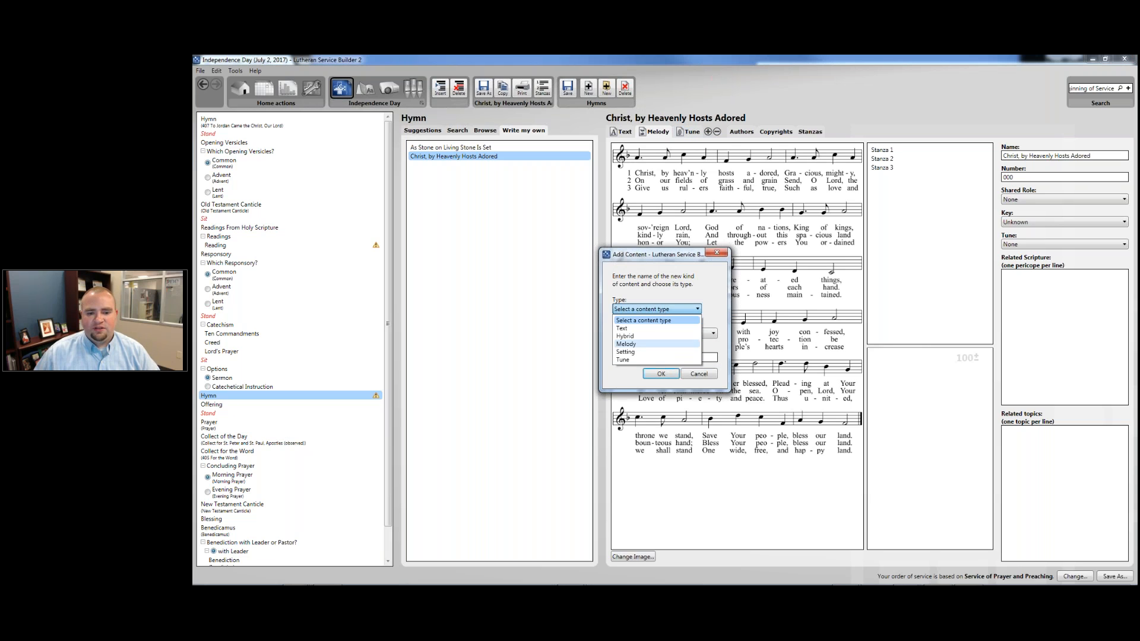
pyautogui.click(700, 293)
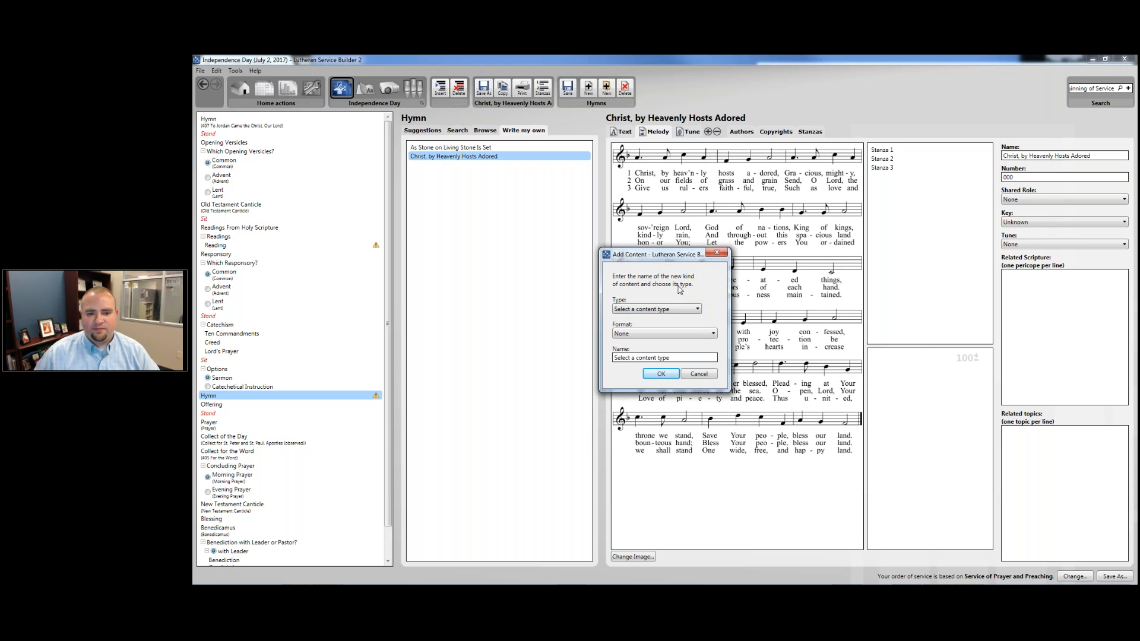
pyautogui.click(698, 377)
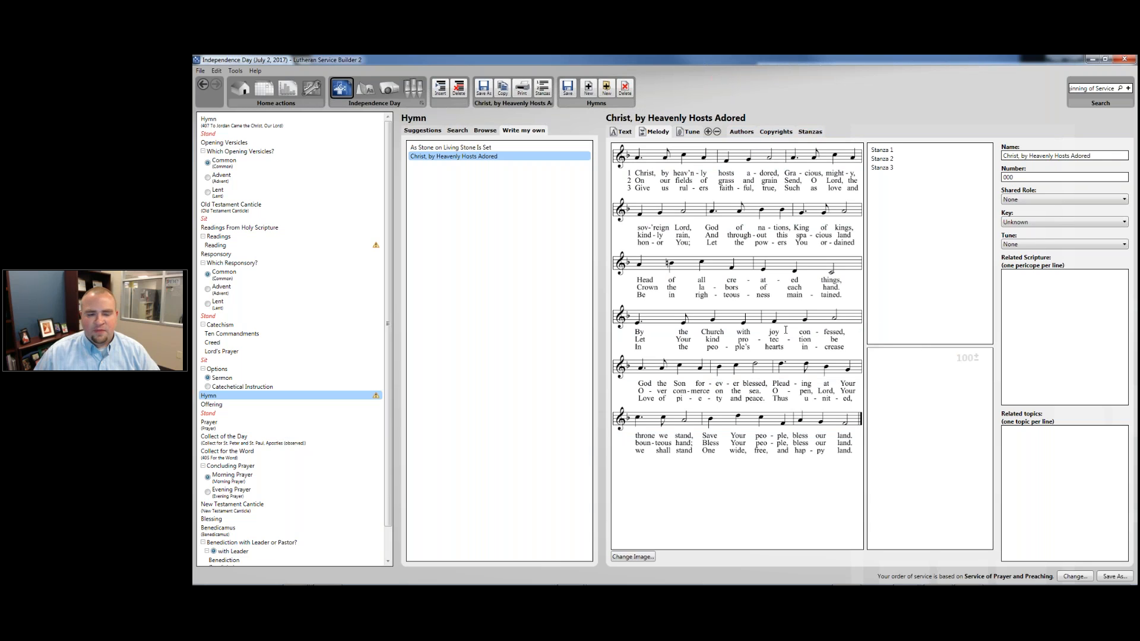
# - Place "Christ, by Heavenly Hosts Adored" in the Hymn slot after the sermon and display it with its melody in the bulletin
pyautogui.moveTo(470, 156); pyautogui.dragTo(273, 396)
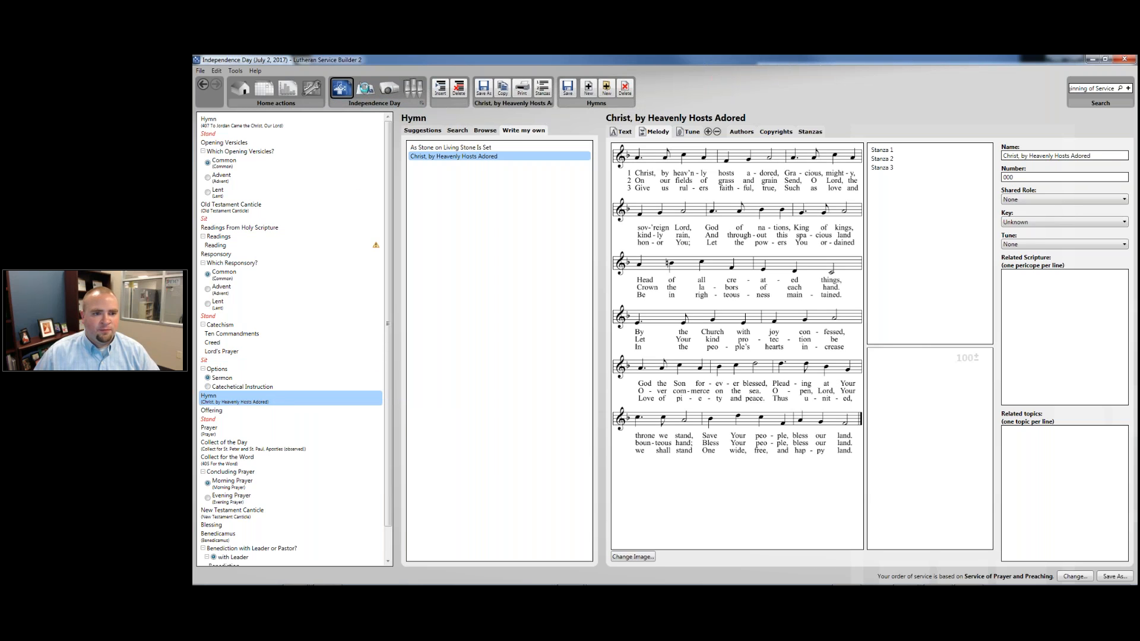
pyautogui.click(365, 88)
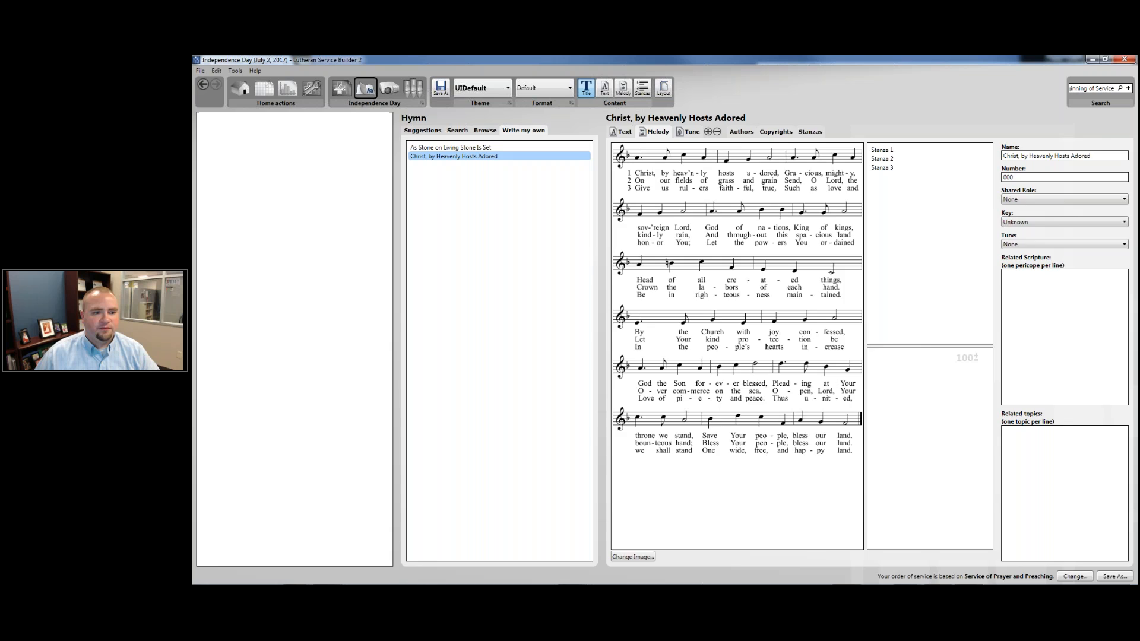
pyautogui.scroll(-10, 1061, 351)
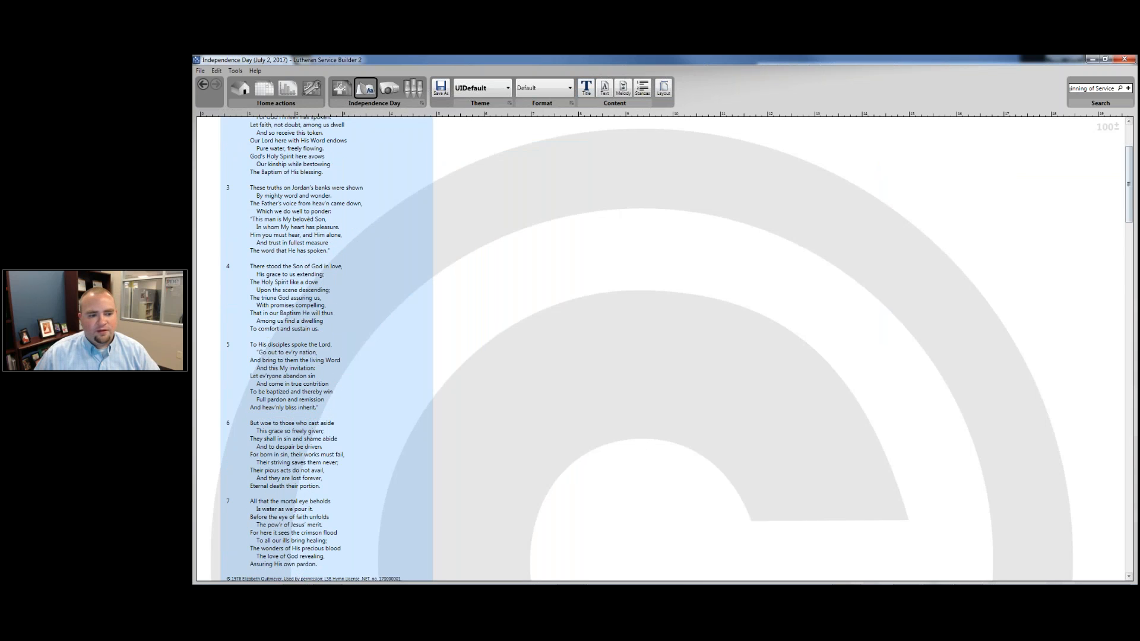
pyautogui.scroll(-15, 1122, 313)
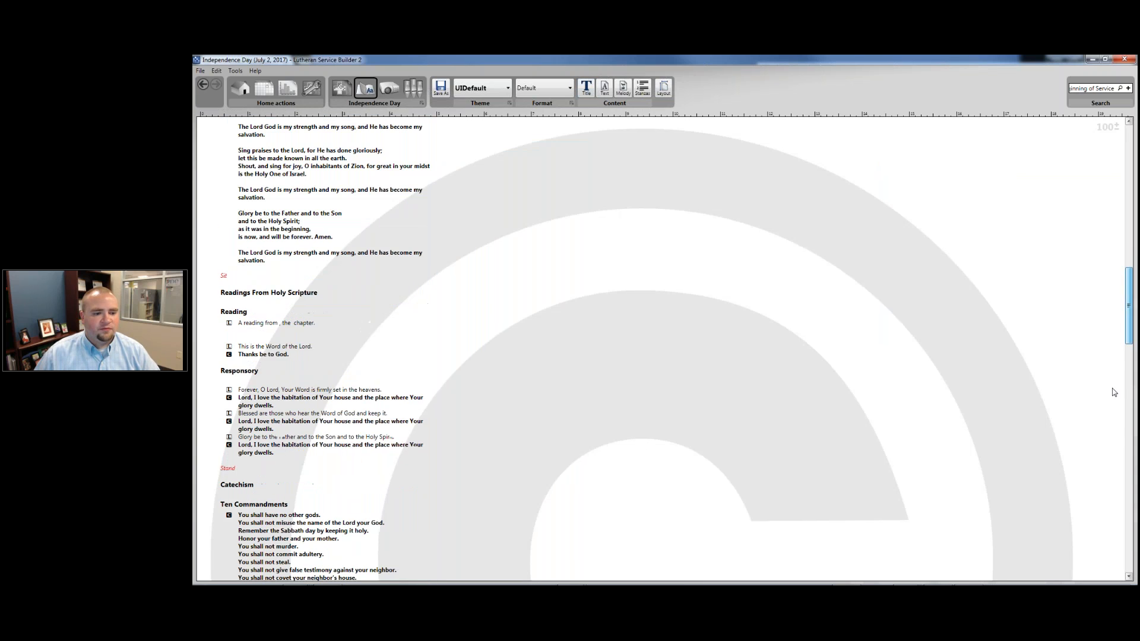
pyautogui.scroll(3, 506, 237)
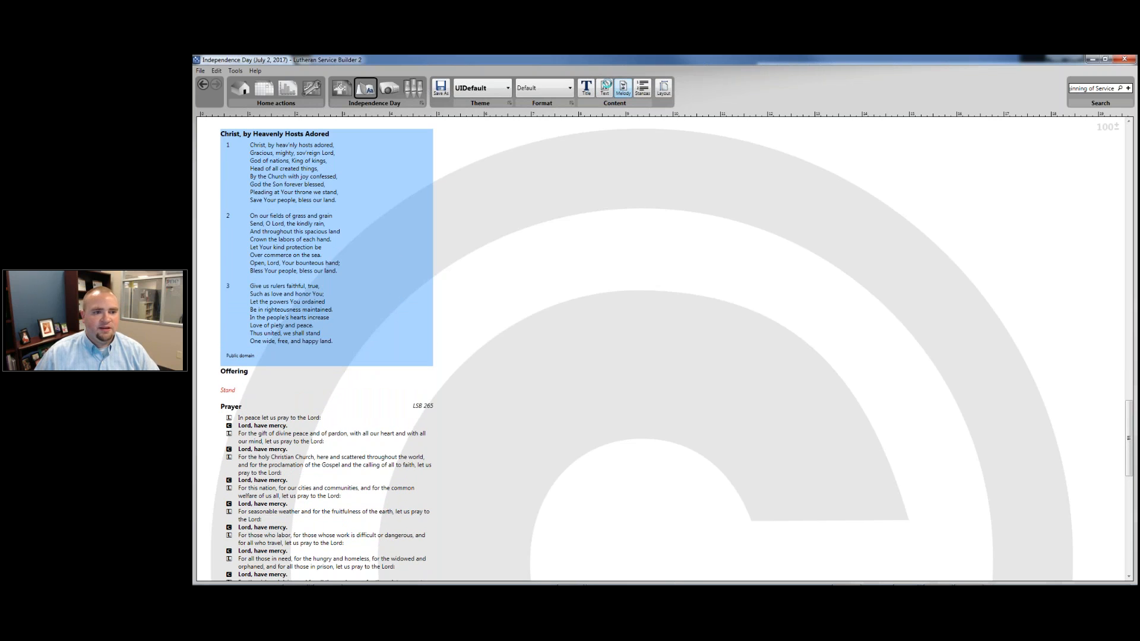
pyautogui.click(623, 90)
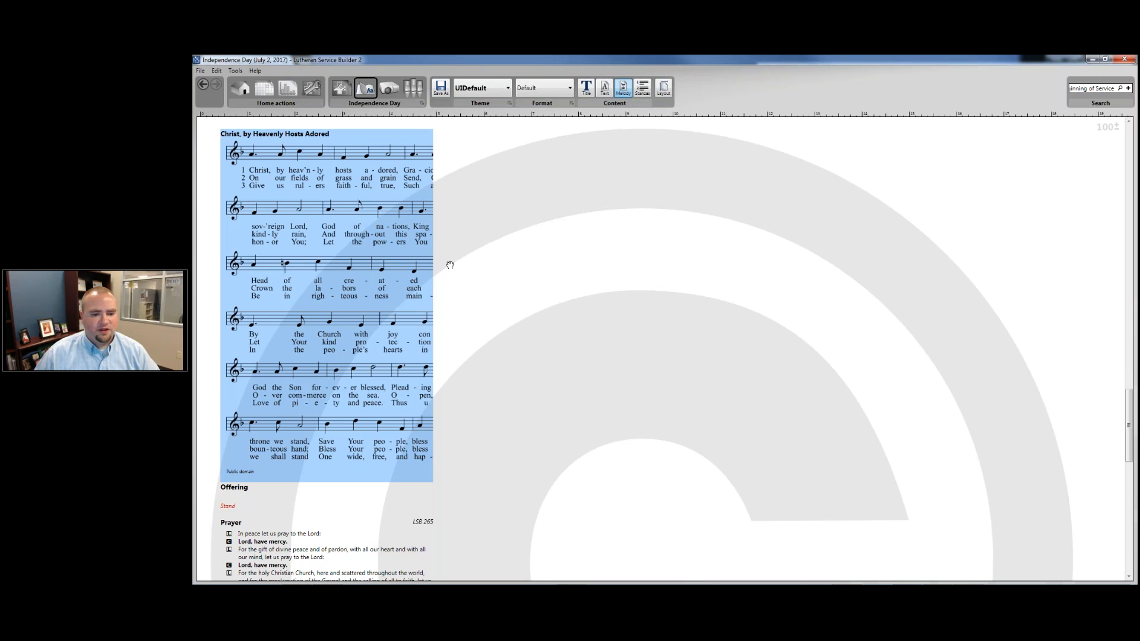
# - Set the bulletin's paper size to Legal, folded, and check the hymn's music at the new width
pyautogui.click(664, 91)
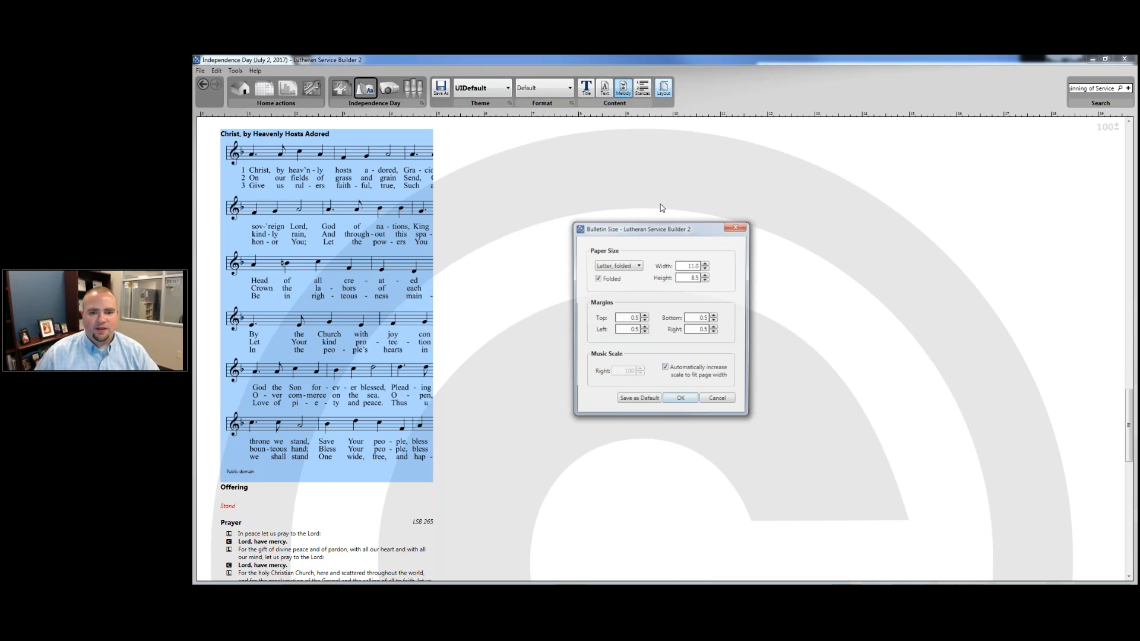
pyautogui.click(633, 267)
pyautogui.click(613, 277)
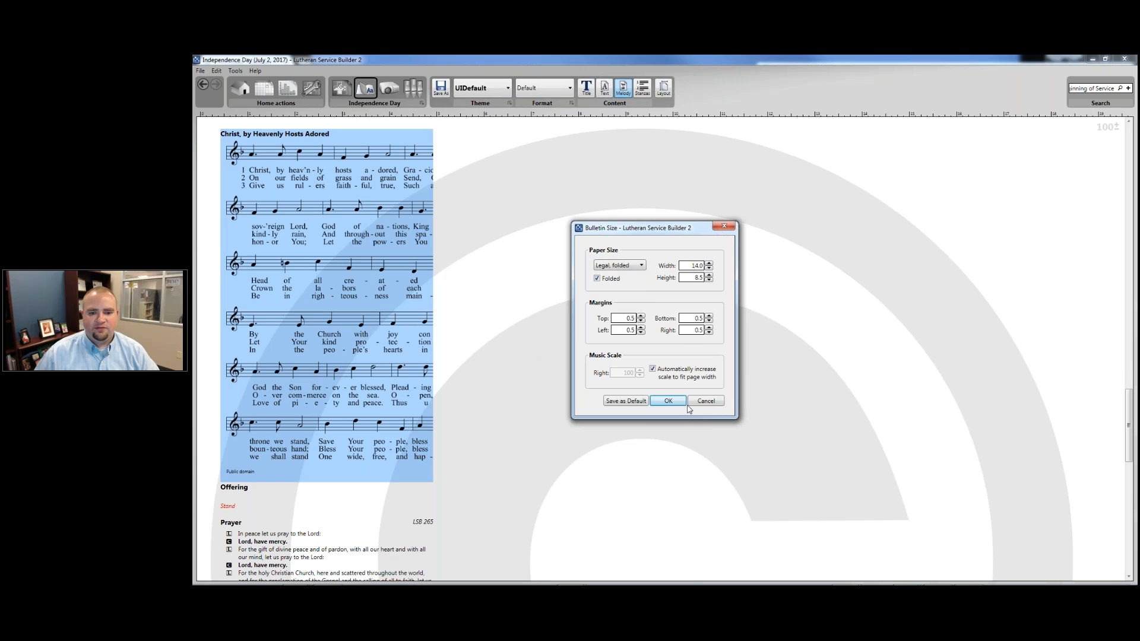
pyautogui.click(668, 401)
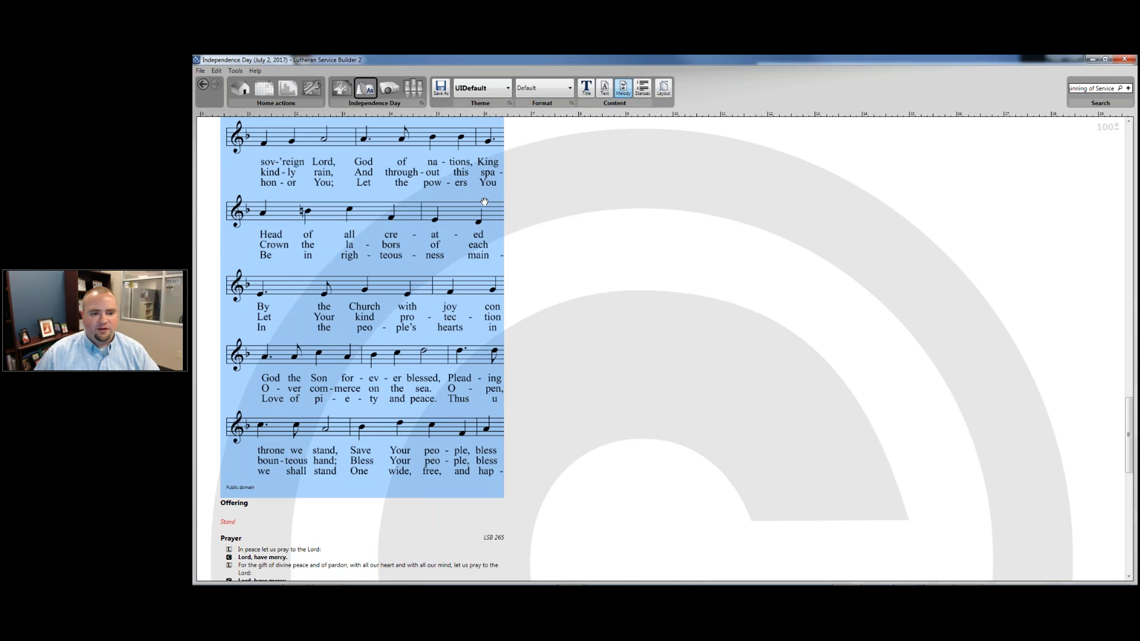
pyautogui.scroll(3, 473, 232)
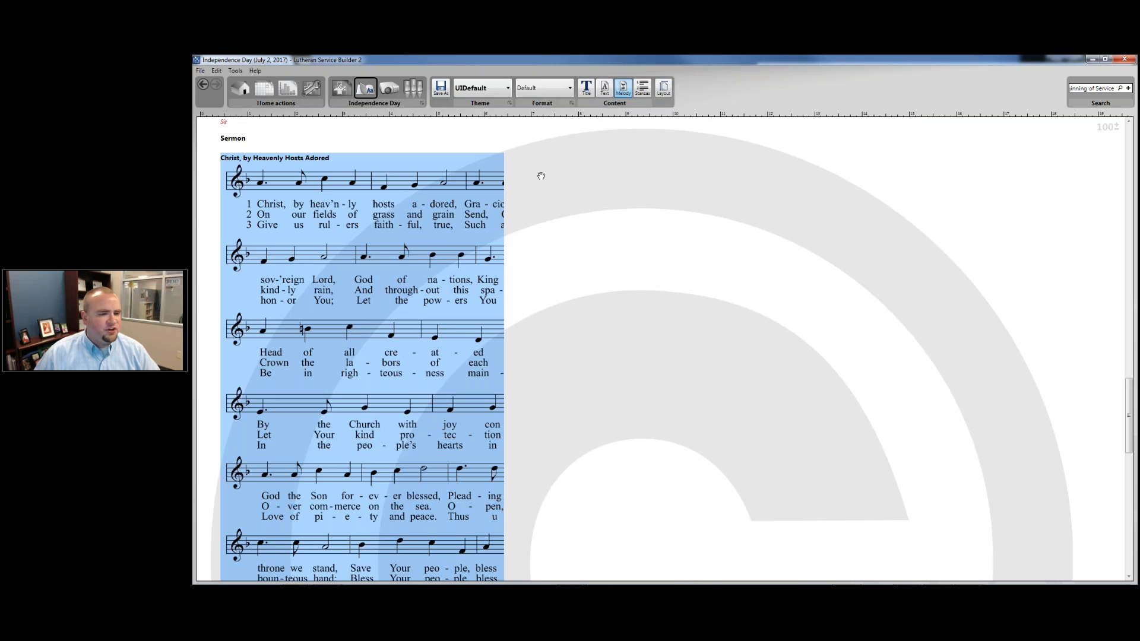
# - Exclude Stanza 2 from the hymn in the bulletin, keeping Stanzas 1 and 3
pyautogui.click(643, 91)
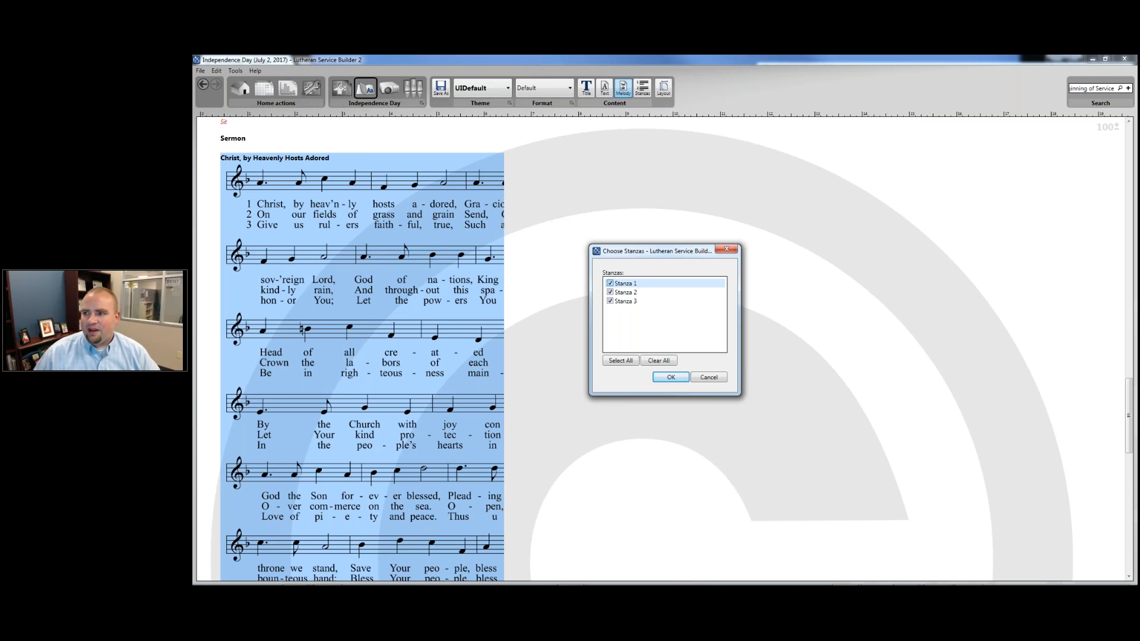
pyautogui.click(621, 284)
pyautogui.click(609, 292)
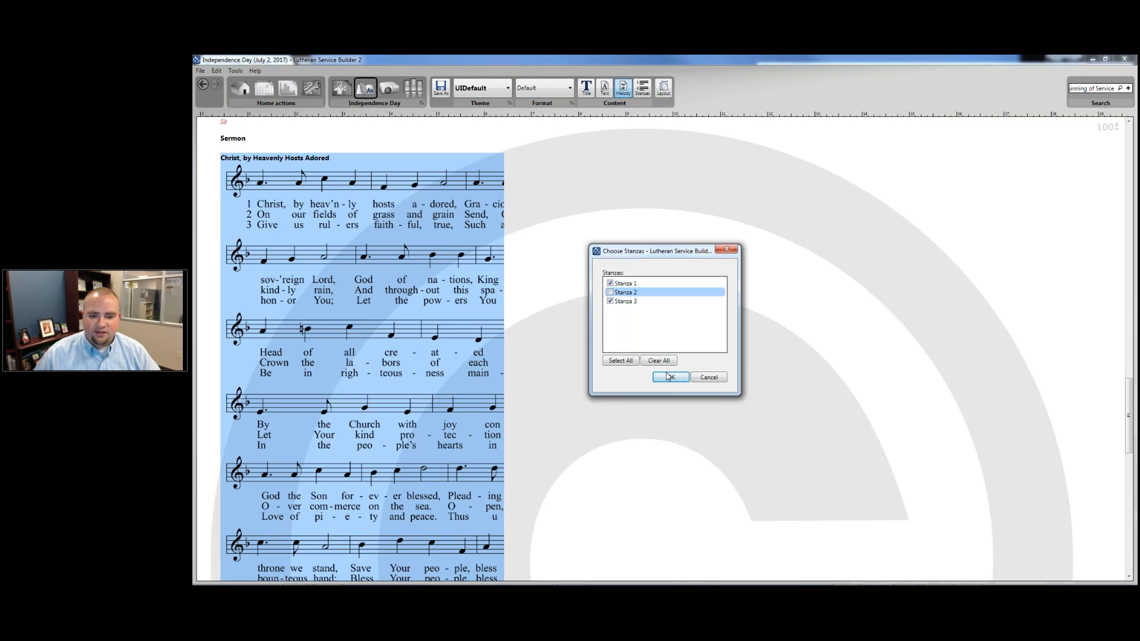
pyautogui.click(667, 378)
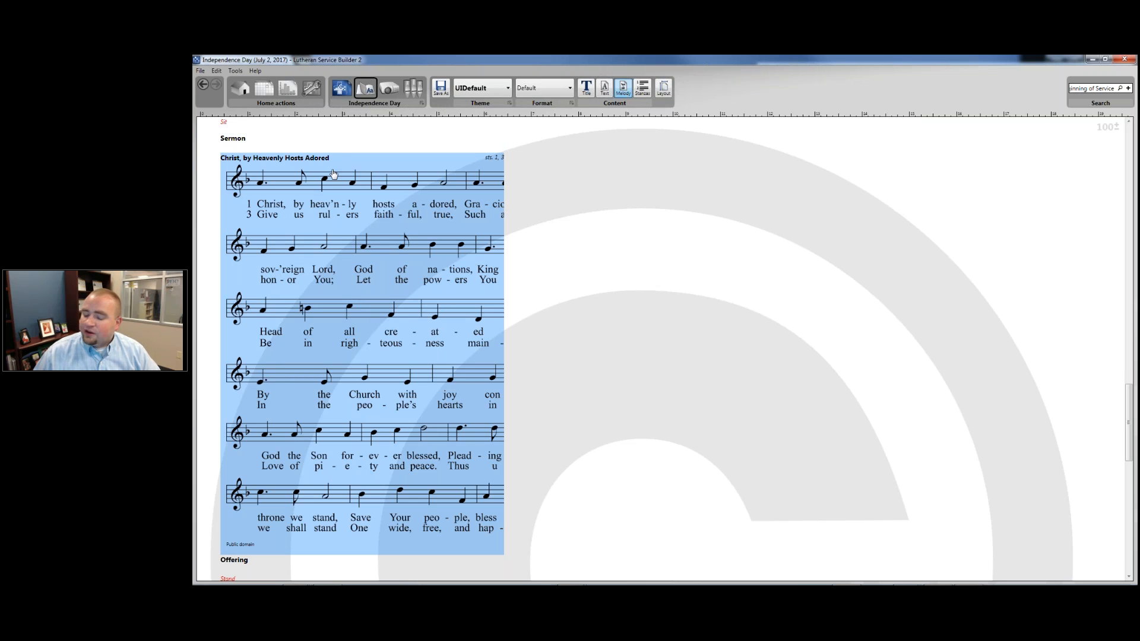
pyautogui.doubleClick(333, 173)
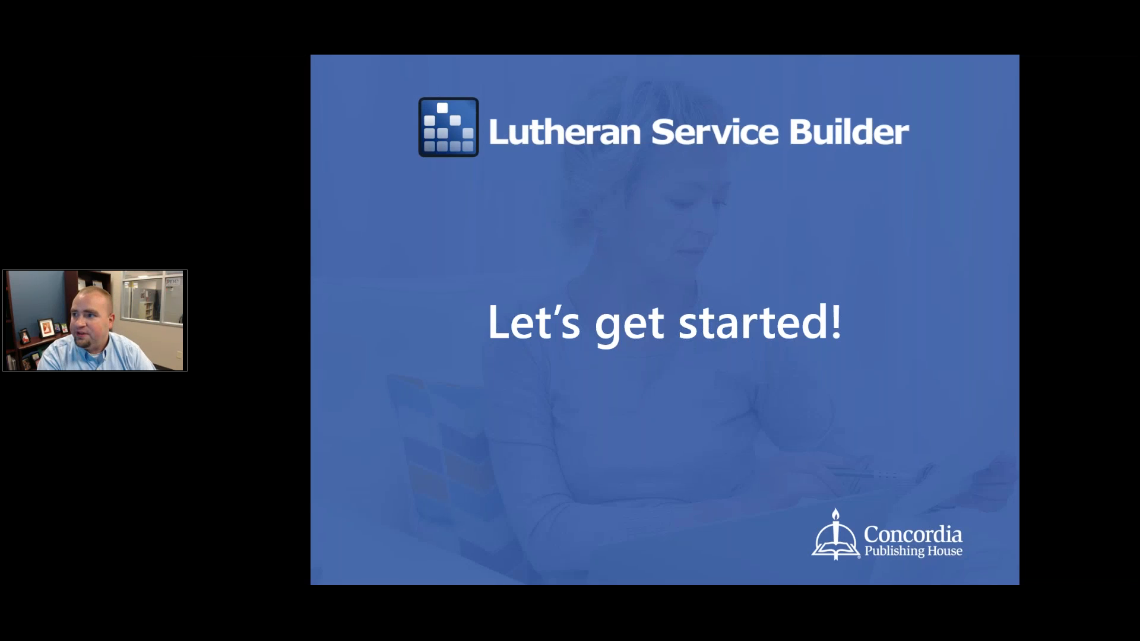
pyautogui.press('Right')
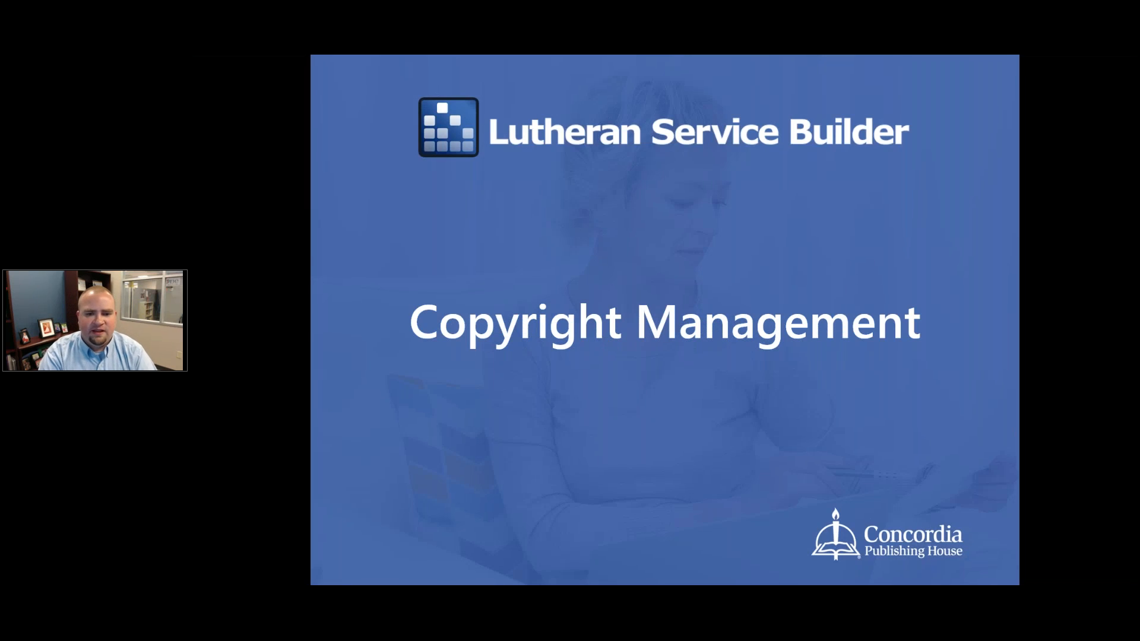